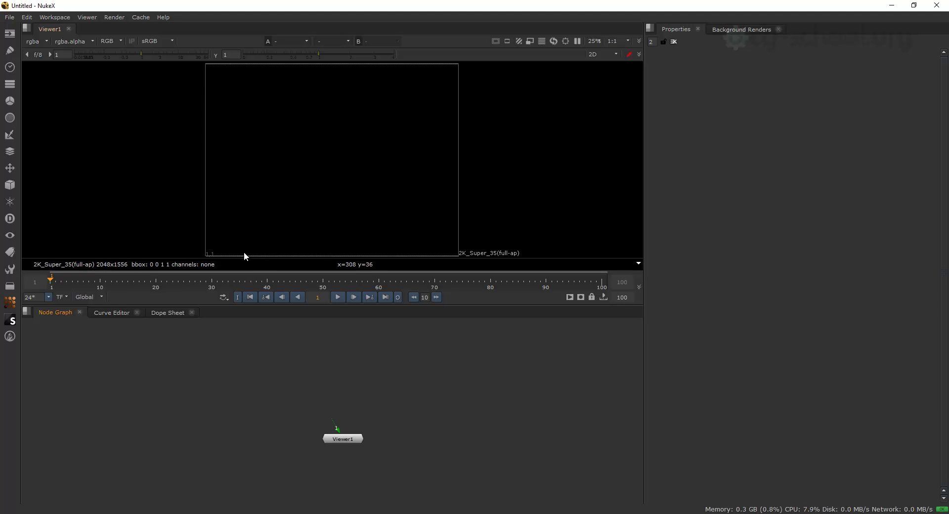
Look at the Sapphire effect categories available among the installed Nuke plugins
{"action": "left_click", "coordinate": [10, 320]}
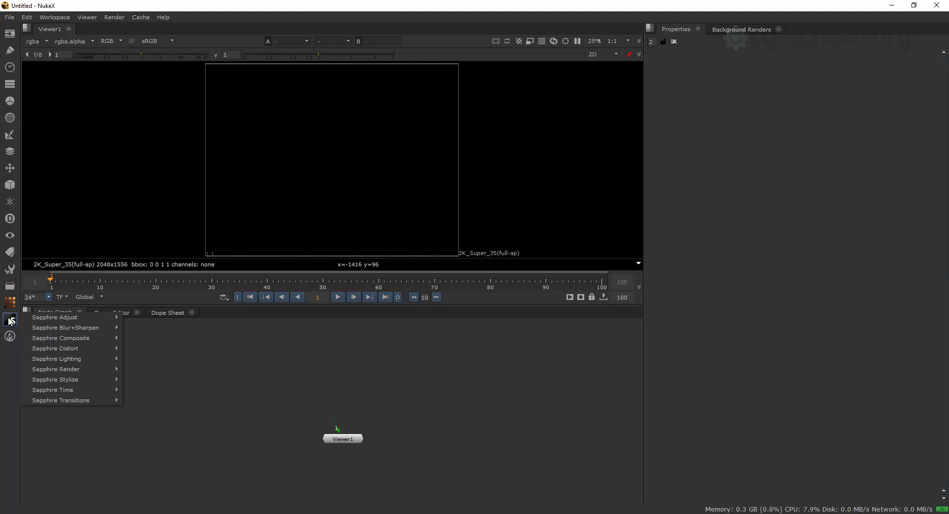
{"action": "left_click", "coordinate": [9, 320]}
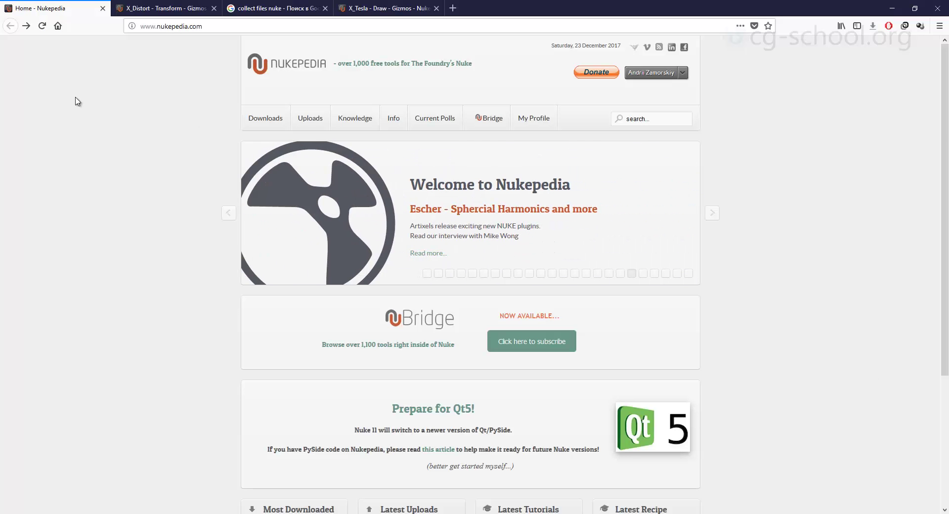
Switch to the browser and look at the Nukepedia home page and its web address
{"action": "left_click", "coordinate": [148, 26]}
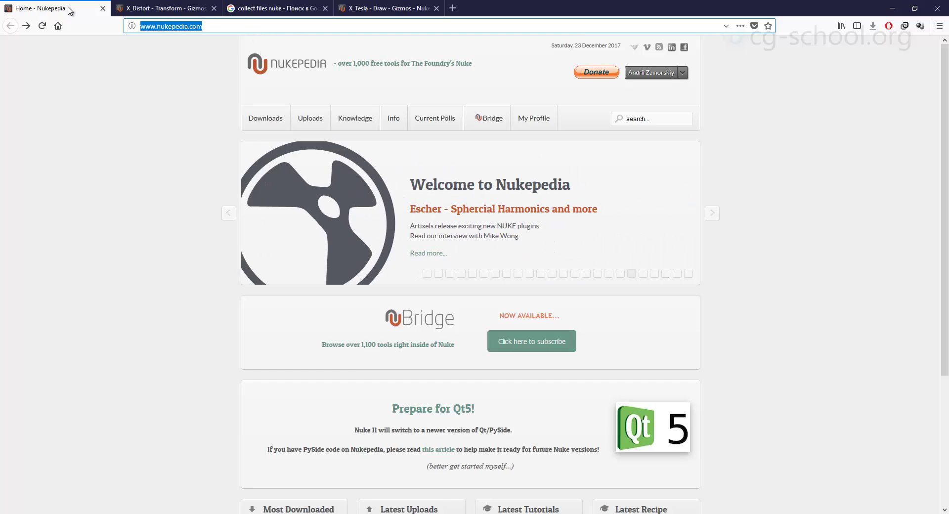
{"action": "left_click", "coordinate": [420, 30]}
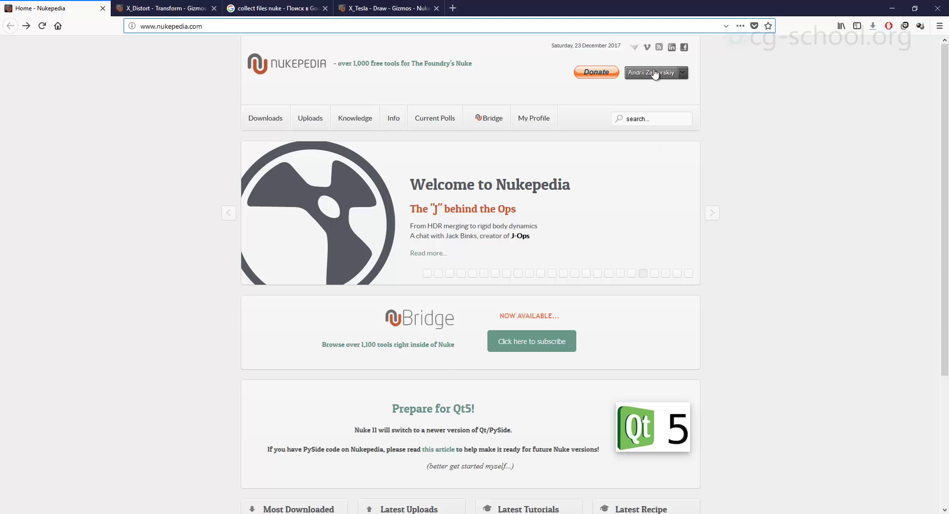
{"action": "mouse_move", "coordinate": [277, 122]}
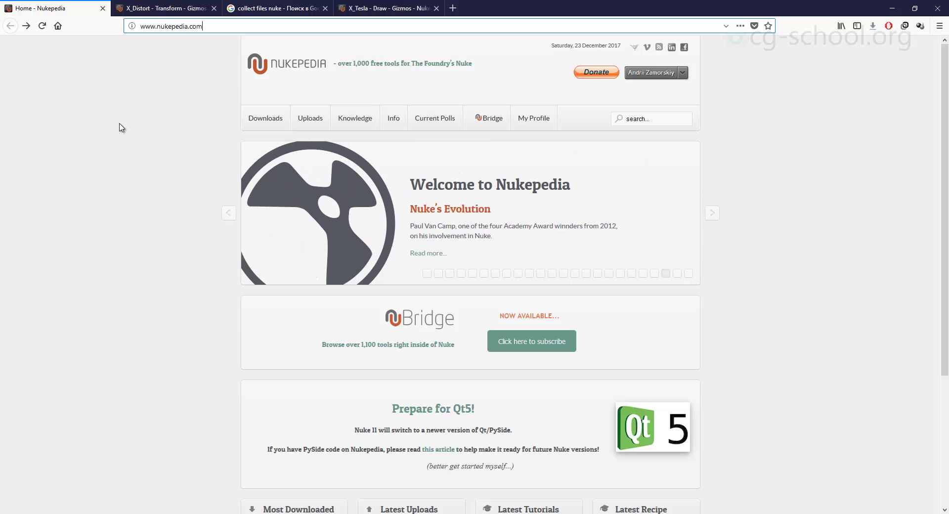
Look over the open gizmo pages and examine the X_Distort v4.1 description on Nukepedia
{"action": "left_click", "coordinate": [166, 8]}
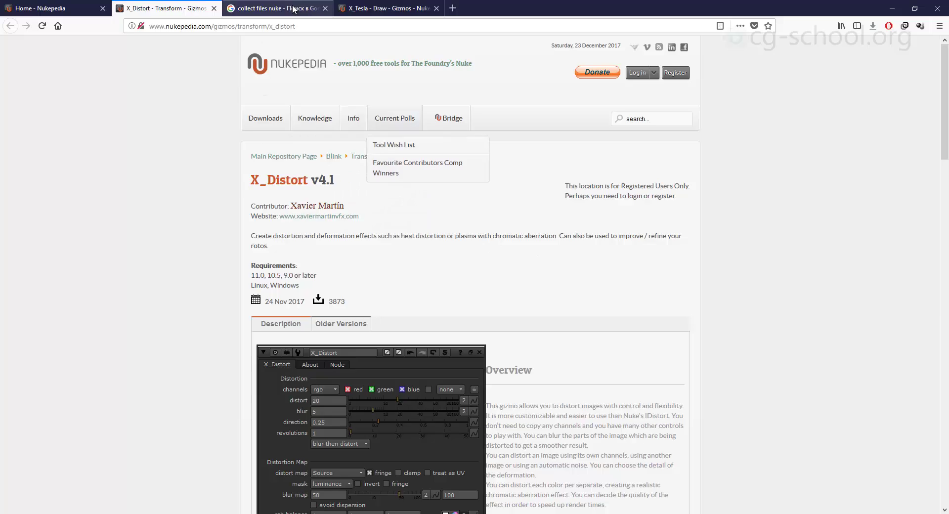
{"action": "key", "text": "ctrl+Tab"}
{"action": "key", "text": "ctrl+Tab"}
{"action": "left_click", "coordinate": [155, 11]}
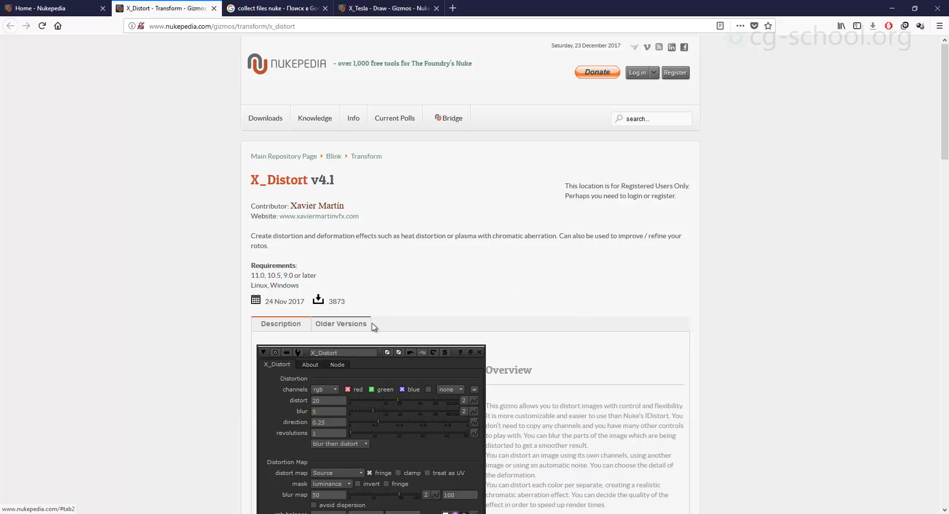
{"action": "scroll", "coordinate": [372, 322], "scroll_direction": "down", "scroll_amount": 3}
{"action": "scroll", "coordinate": [367, 320], "scroll_direction": "up", "scroll_amount": 4}
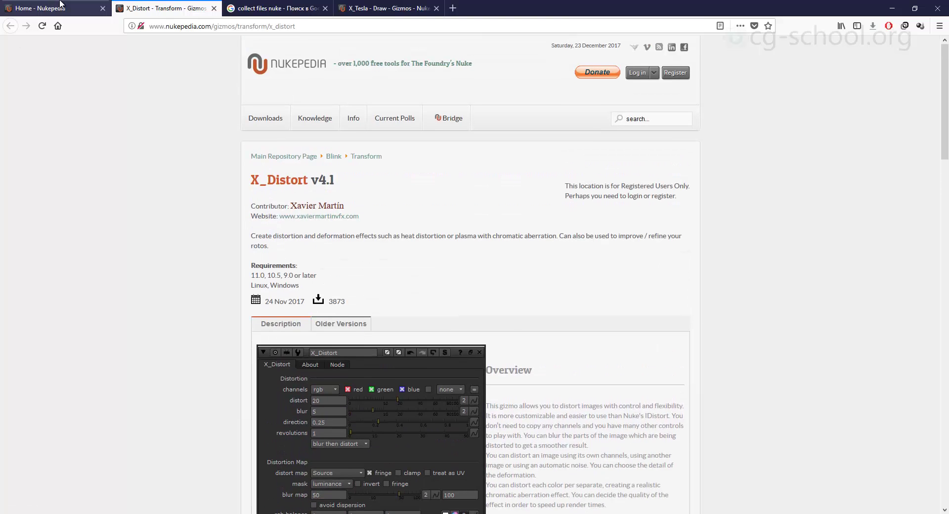
Return to the Nukepedia home page, look through its sections and minimize the browser
{"action": "left_click", "coordinate": [60, 7]}
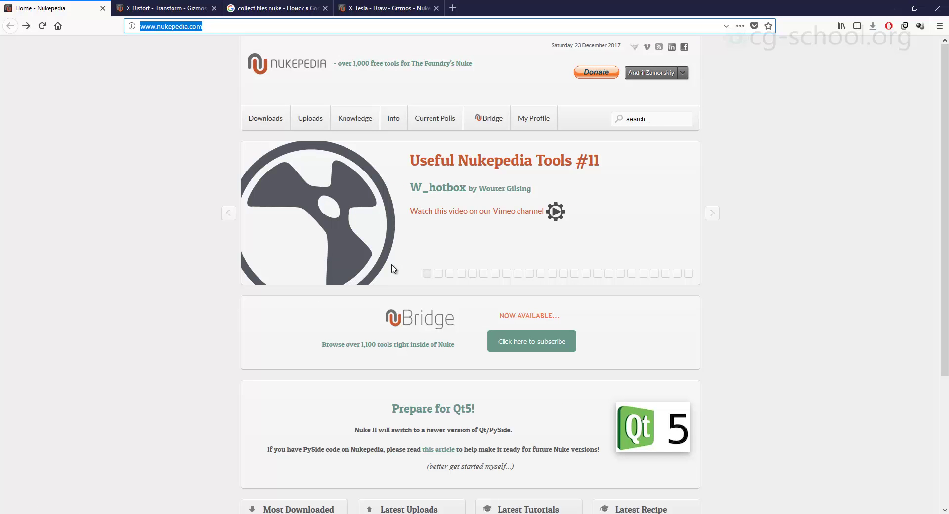
{"action": "scroll", "coordinate": [458, 278], "scroll_direction": "down", "scroll_amount": 1}
{"action": "scroll", "coordinate": [458, 278], "scroll_direction": "down", "scroll_amount": 1}
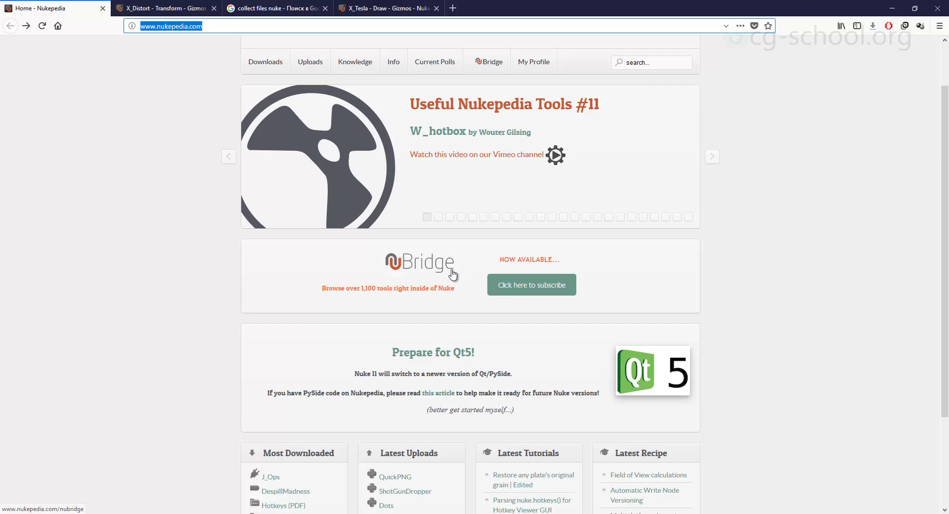
{"action": "left_click", "coordinate": [888, 7]}
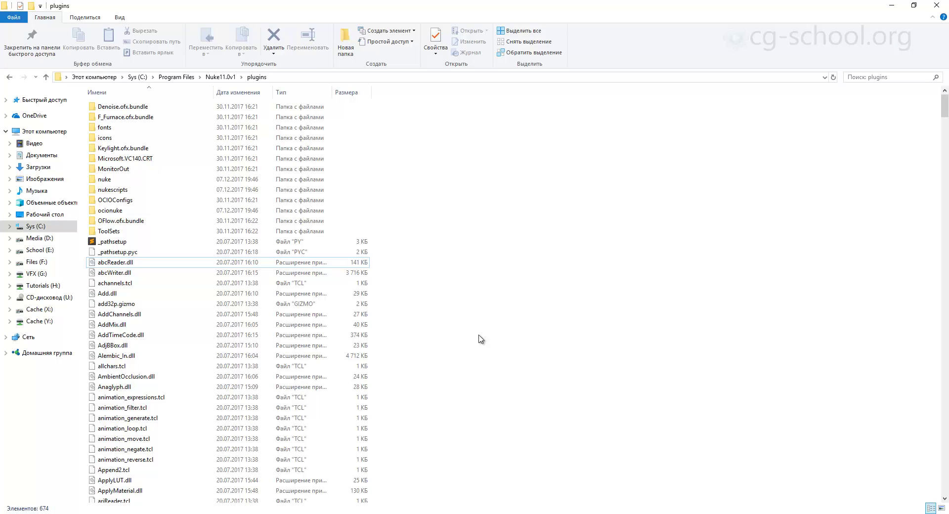
Open the plugins folder of Nuke11.0v1 under Program Files and look through its files
{"action": "left_click", "coordinate": [185, 77]}
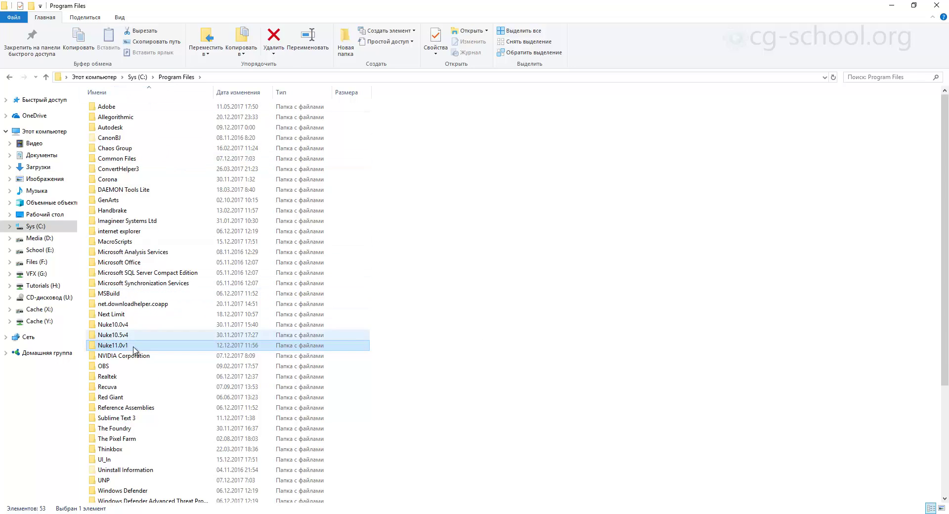
{"action": "double_click", "coordinate": [120, 347]}
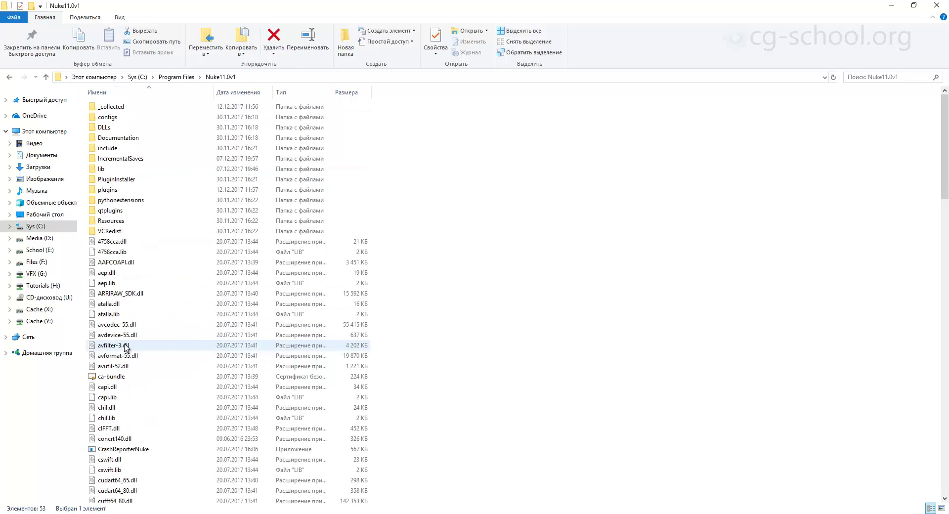
{"action": "double_click", "coordinate": [125, 190]}
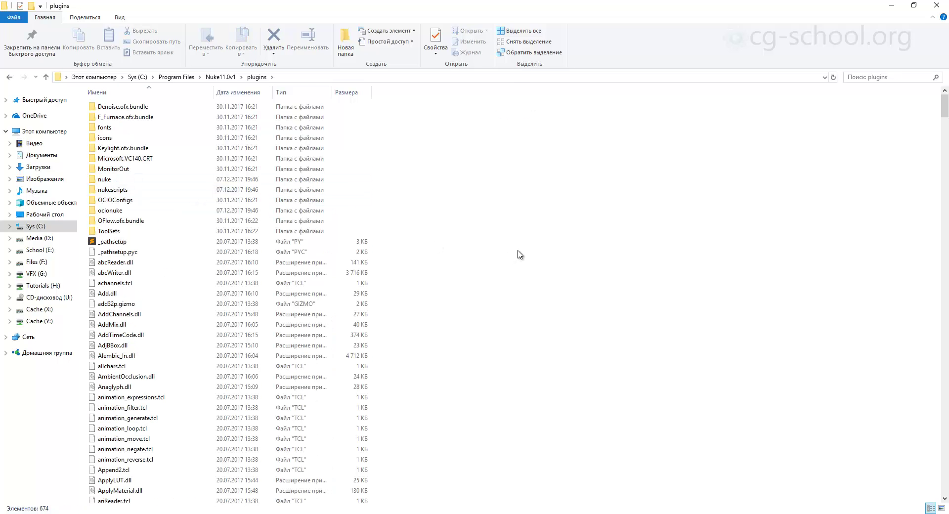
{"action": "scroll", "coordinate": [628, 283], "scroll_direction": "down", "scroll_amount": 20}
{"action": "scroll", "coordinate": [560, 290], "scroll_direction": "down", "scroll_amount": 20}
{"action": "scroll", "coordinate": [560, 290], "scroll_direction": "down", "scroll_amount": 20}
{"action": "scroll", "coordinate": [560, 293], "scroll_direction": "up", "scroll_amount": 3}
{"action": "scroll", "coordinate": [538, 227], "scroll_direction": "up", "scroll_amount": 10}
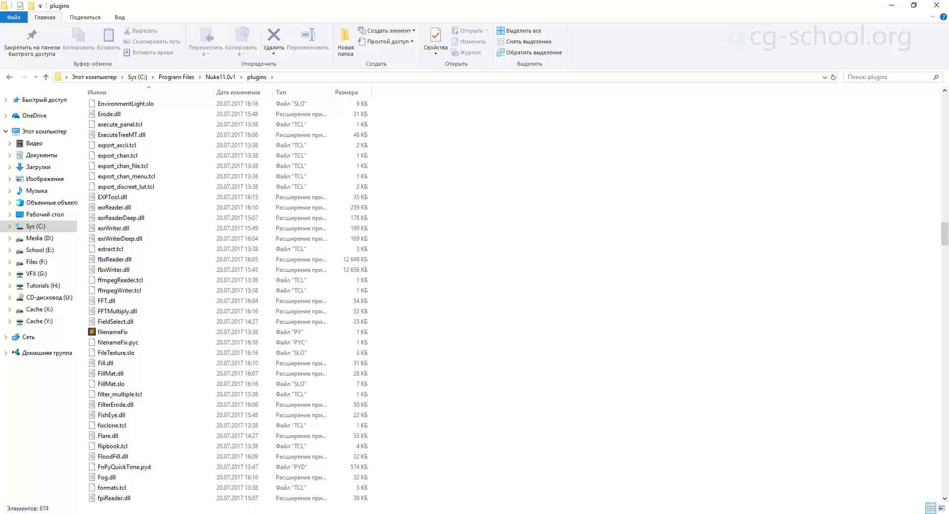
Go back through the folder history in File Explorer to the .nuke folder in the user's profile
{"action": "left_click", "coordinate": [304, 489]}
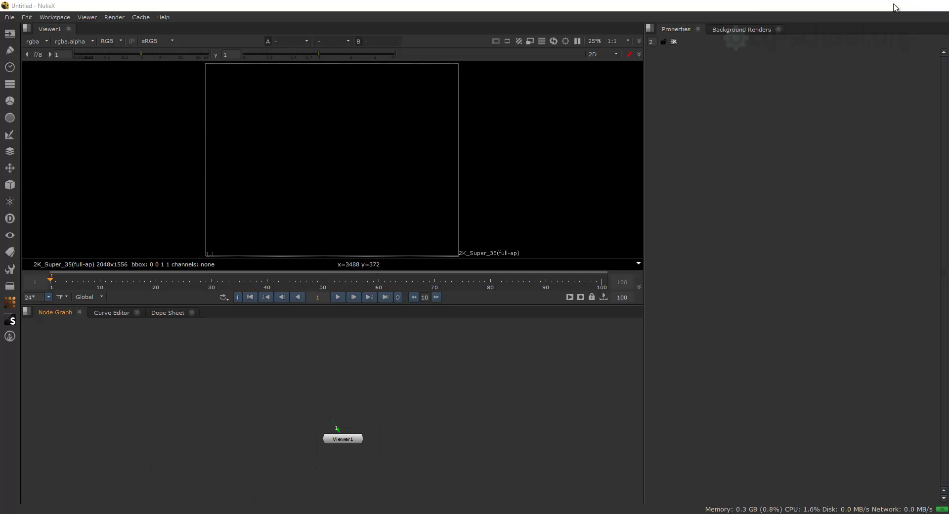
{"action": "key", "text": "alt+Tab"}
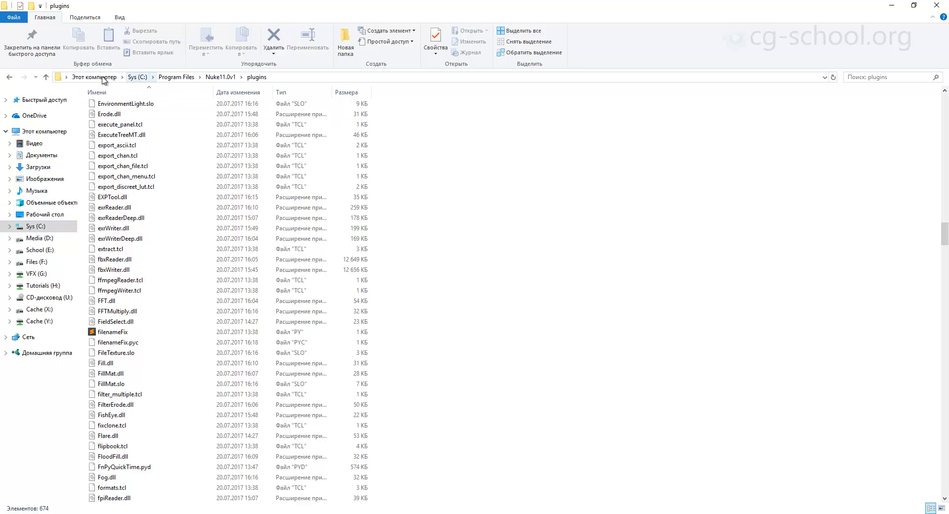
{"action": "left_click", "coordinate": [10, 78]}
{"action": "left_click", "coordinate": [10, 78]}
{"action": "left_click", "coordinate": [10, 78]}
{"action": "left_click", "coordinate": [10, 77]}
{"action": "left_click", "coordinate": [10, 77]}
{"action": "left_click", "coordinate": [10, 78]}
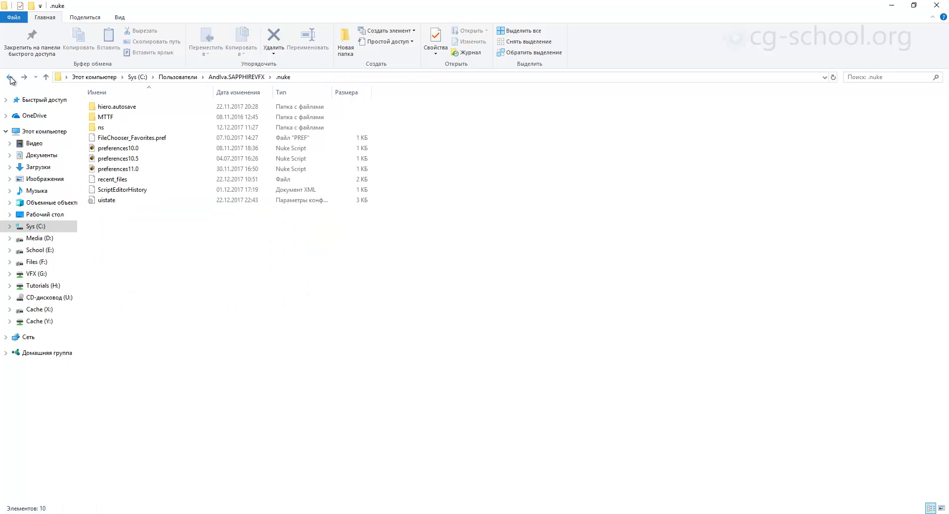
Examine the full path of the .nuke folder, go up to the user folder and reopen .nuke
{"action": "left_click", "coordinate": [326, 77]}
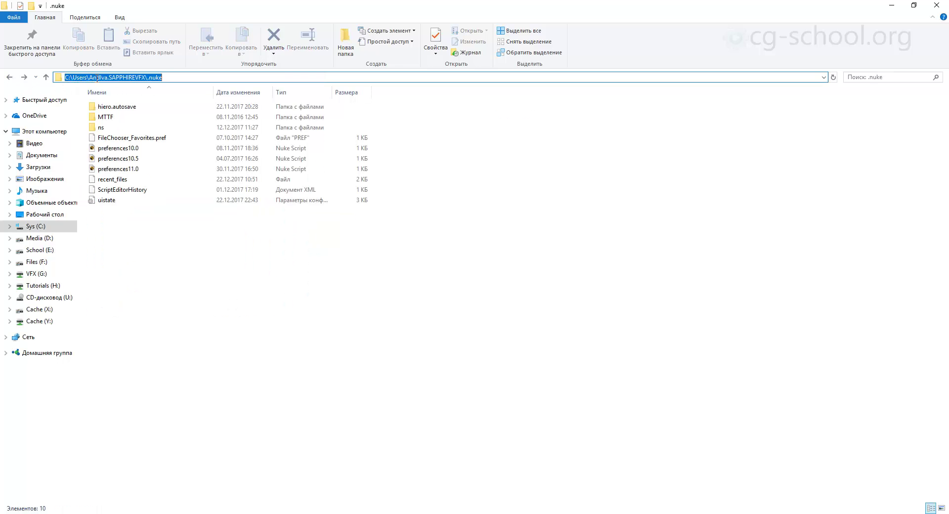
{"action": "left_click", "coordinate": [149, 77]}
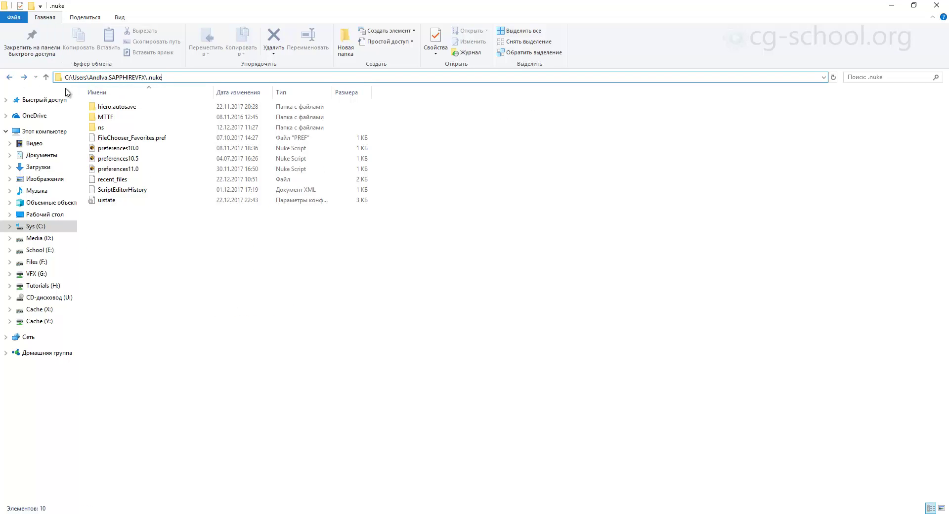
{"action": "left_click", "coordinate": [46, 77]}
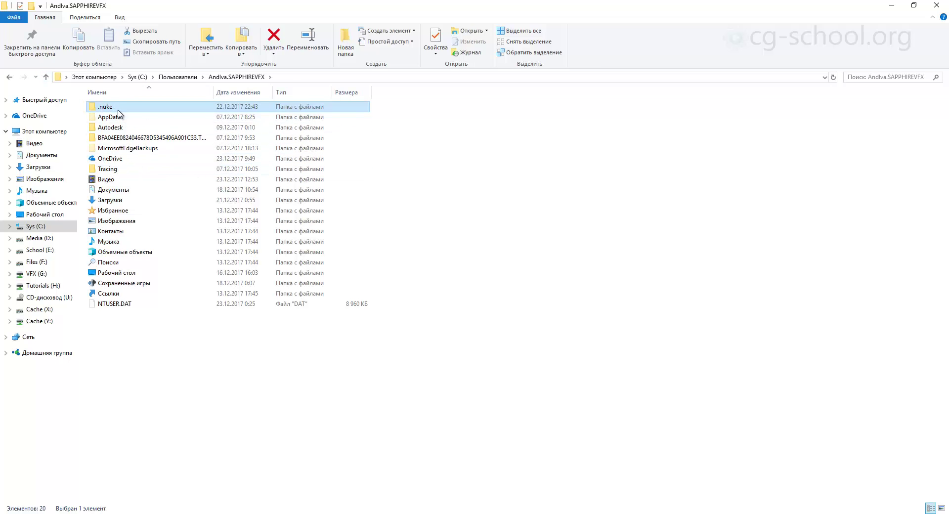
{"action": "double_click", "coordinate": [119, 107]}
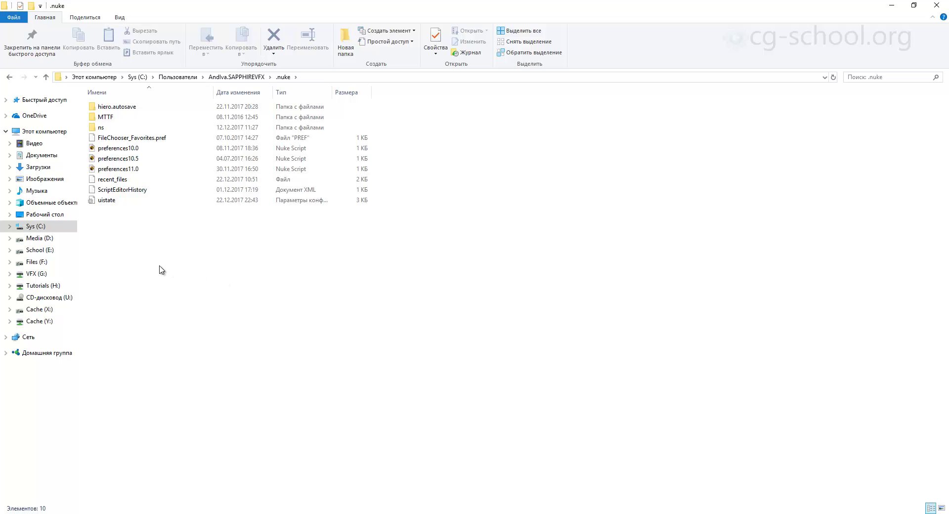
{"action": "left_click_drag", "start_coordinate": [157, 267], "coordinate": [249, 103]}
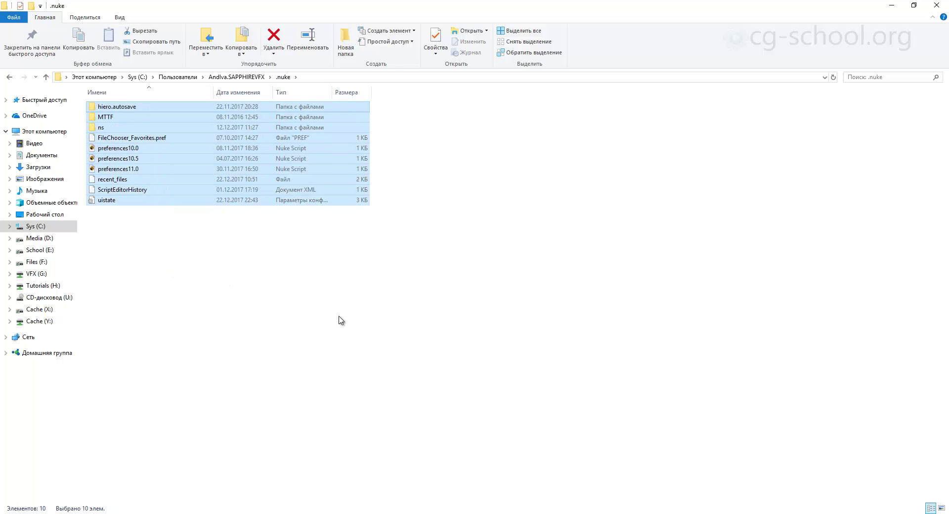
{"action": "left_click", "coordinate": [307, 364]}
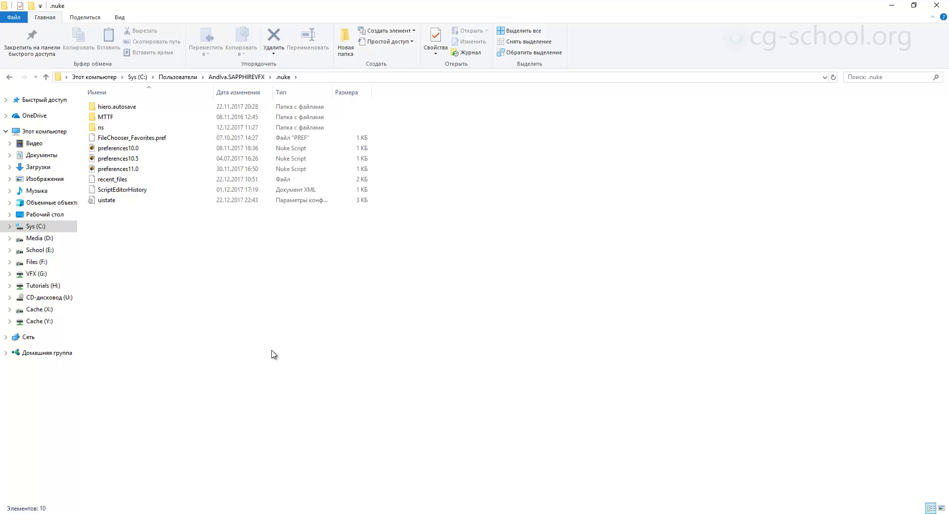
{"action": "left_click_drag", "start_coordinate": [137, 270], "coordinate": [201, 114]}
{"action": "left_click", "coordinate": [270, 320]}
Switch to the nukepedia files folder and inspect the Tools and Icons subfolders of X_Tools
{"action": "left_click", "coordinate": [166, 475]}
{"action": "left_click_drag", "start_coordinate": [948, 6], "coordinate": [242, 0]}
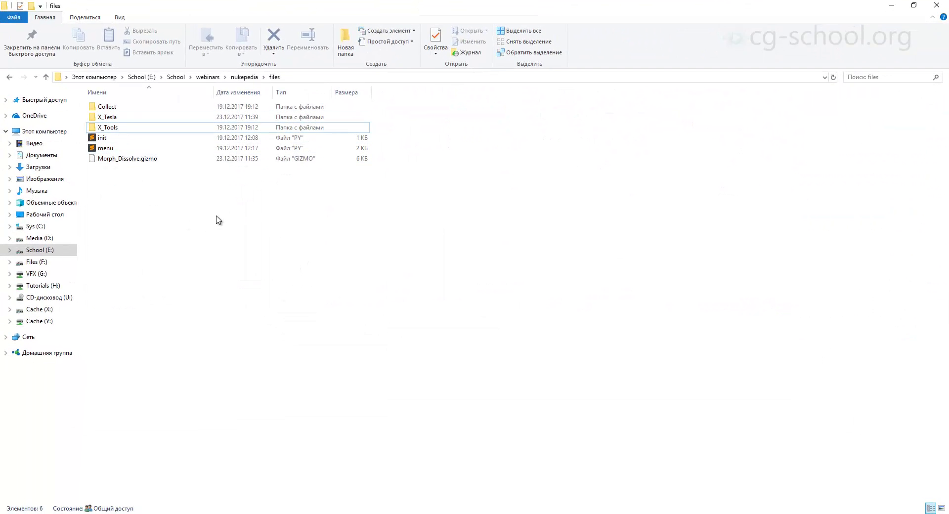
{"action": "left_click", "coordinate": [121, 129]}
{"action": "double_click", "coordinate": [122, 129]}
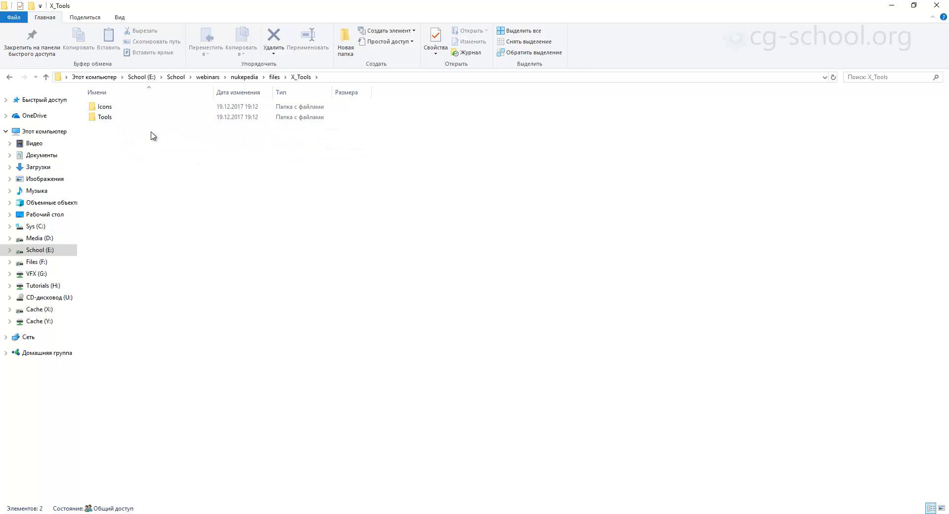
{"action": "double_click", "coordinate": [134, 118]}
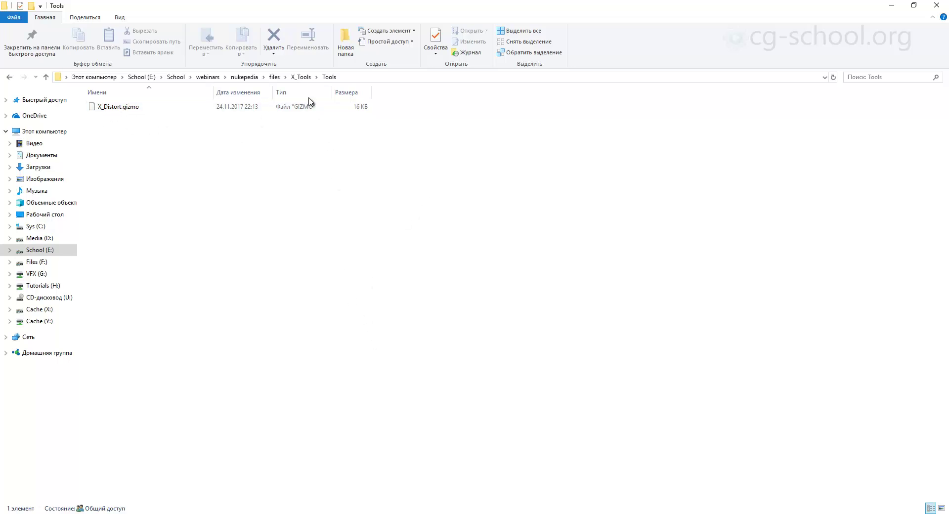
{"action": "left_click", "coordinate": [301, 77]}
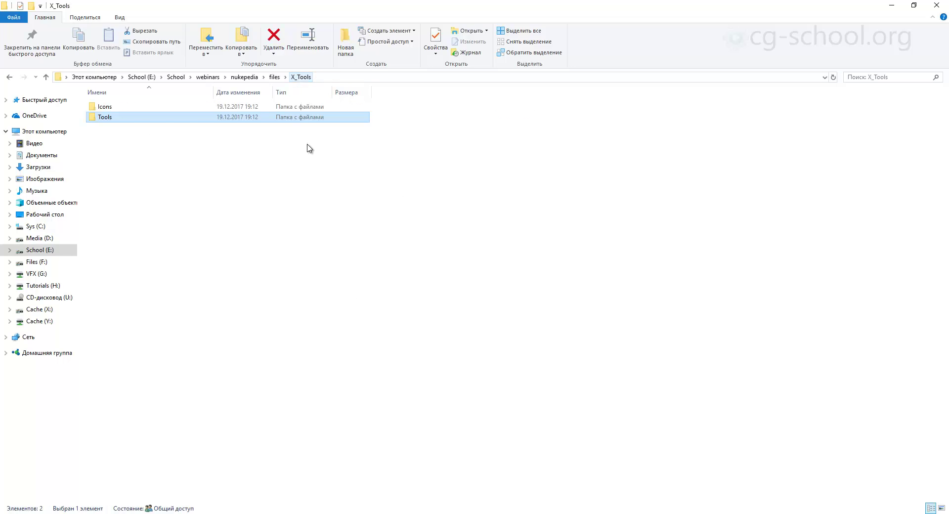
{"action": "double_click", "coordinate": [144, 118]}
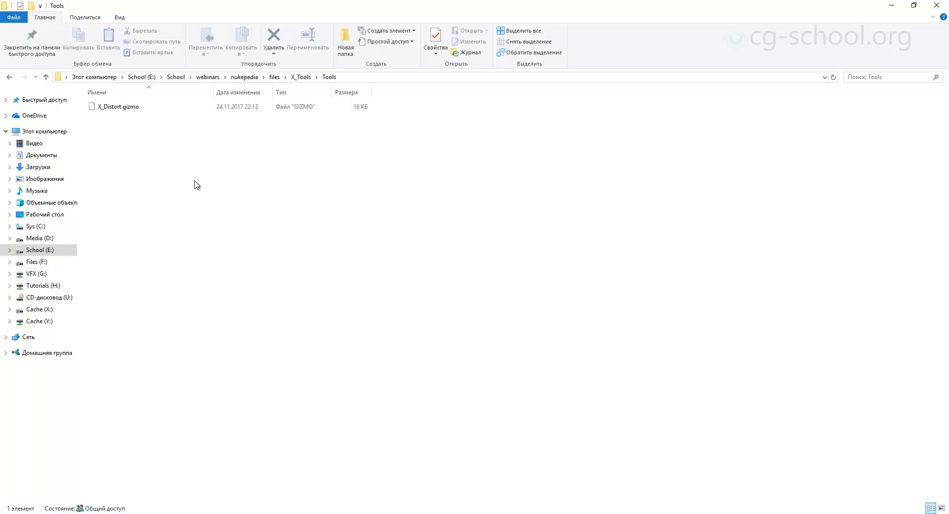
{"action": "left_click", "coordinate": [301, 78]}
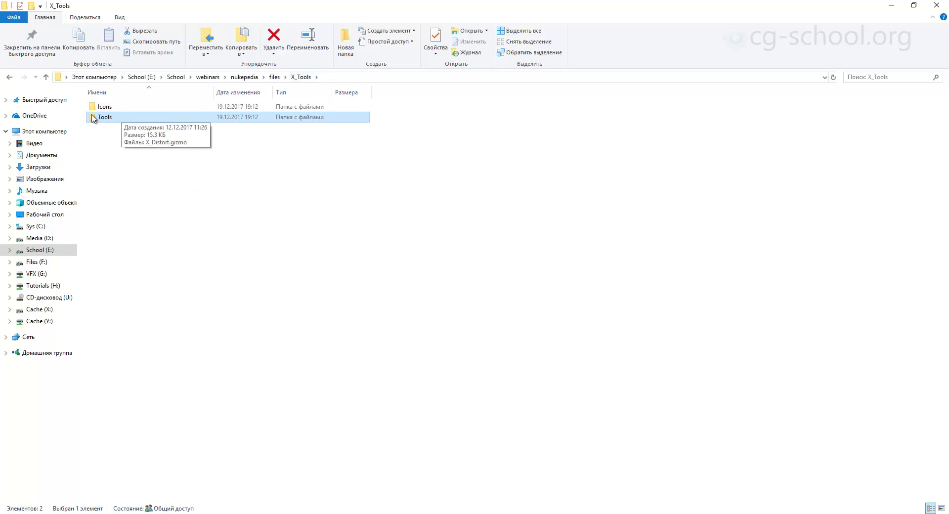
{"action": "double_click", "coordinate": [106, 107]}
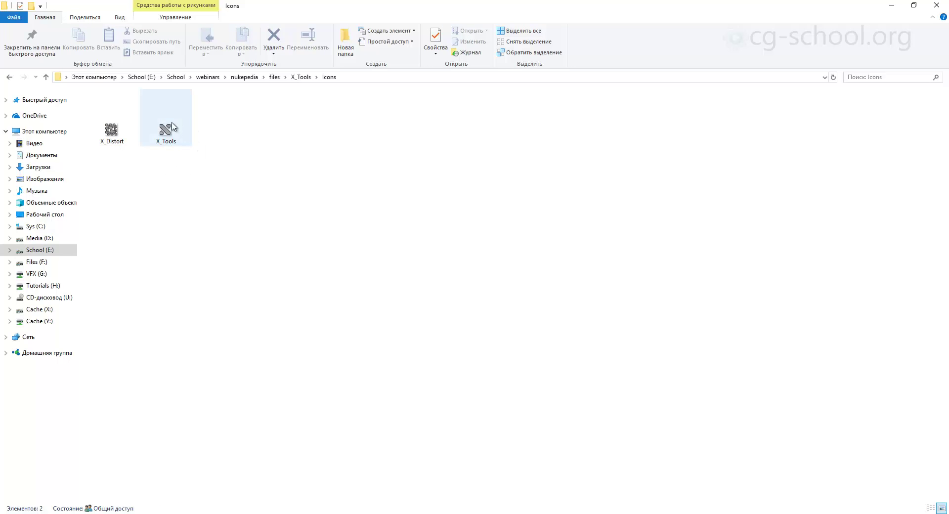
{"action": "left_click", "coordinate": [300, 77]}
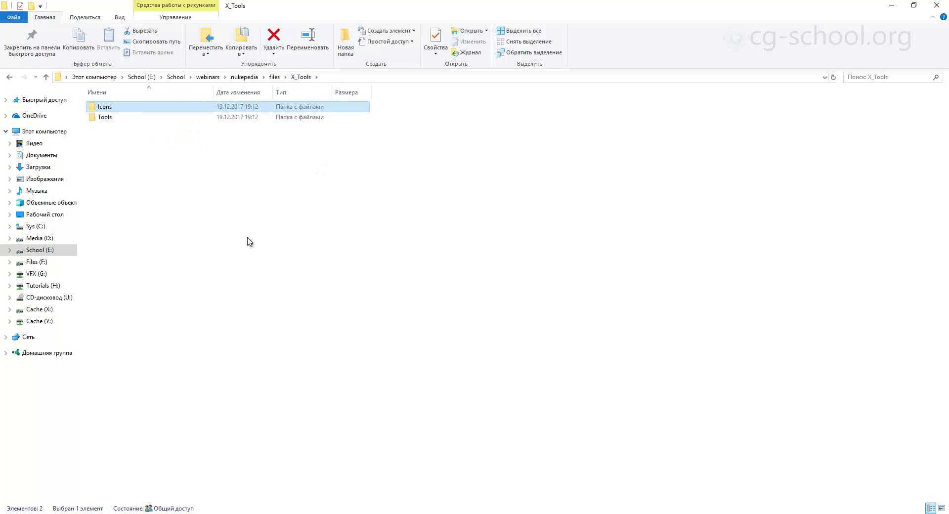
Copy the X_Tools folder from the nukepedia files folder into the .nuke folder of the user's profile
{"action": "left_click", "coordinate": [274, 77]}
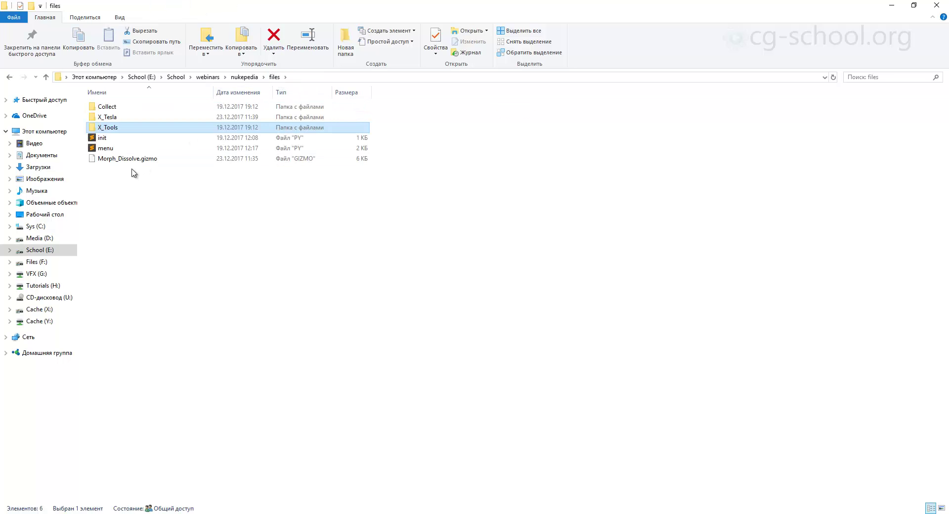
{"action": "right_click", "coordinate": [114, 131]}
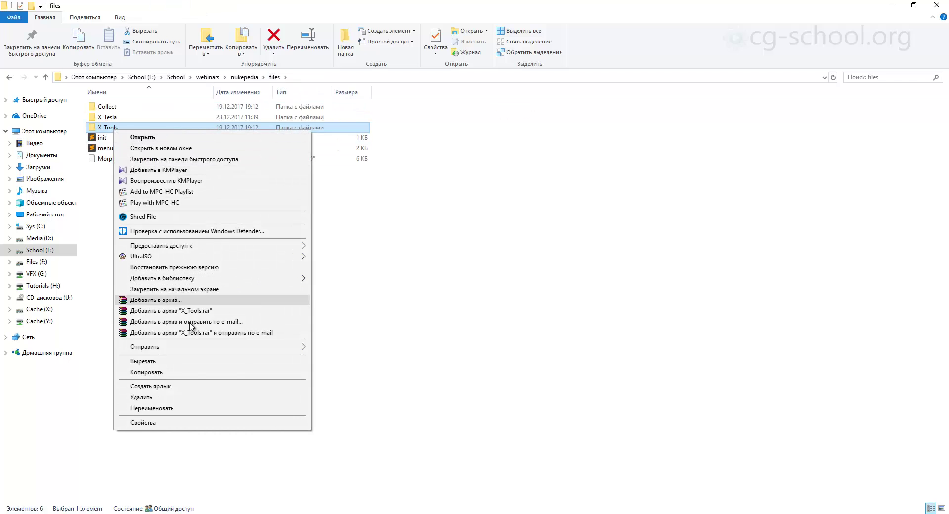
{"action": "left_click", "coordinate": [180, 372]}
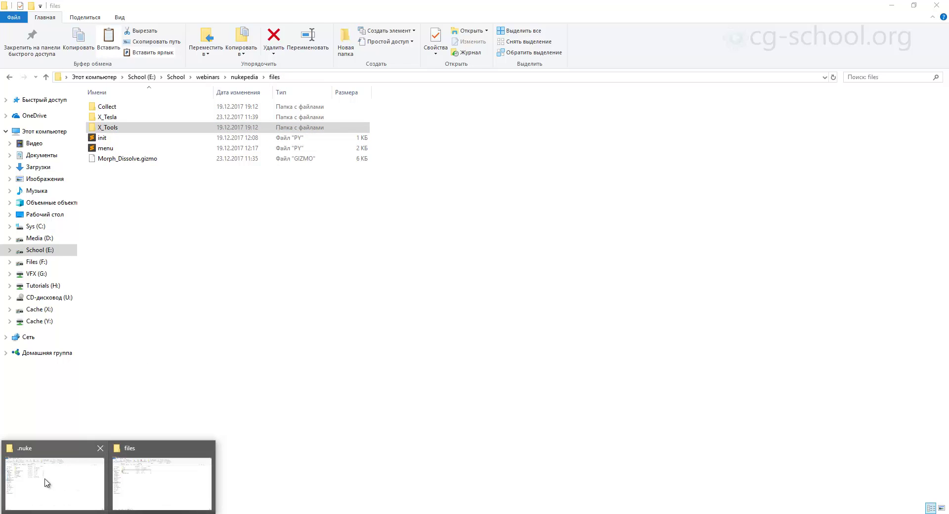
{"action": "left_click", "coordinate": [47, 482]}
{"action": "right_click", "coordinate": [280, 257]}
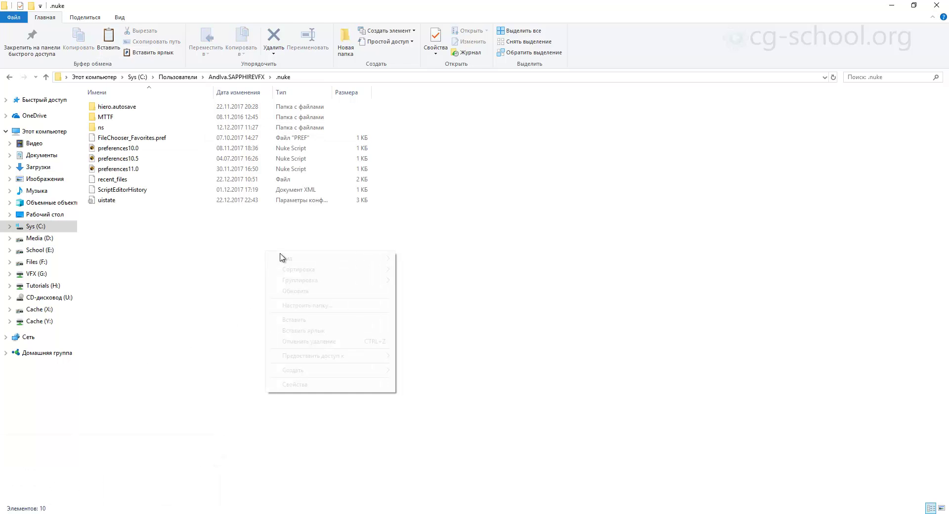
{"action": "left_click", "coordinate": [340, 321]}
{"action": "left_click", "coordinate": [280, 315]}
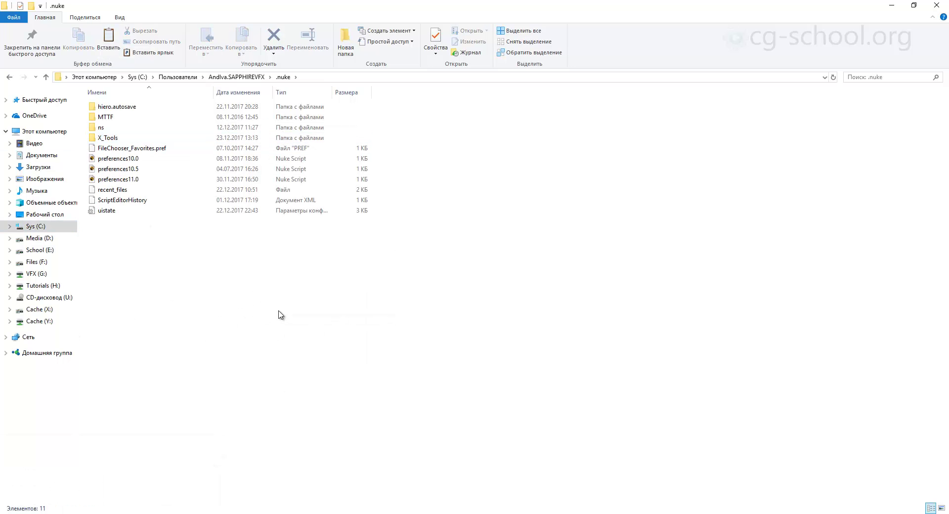
Switch to Nuke to look at its interface, return to the .nuke folder and review the folders inside it
{"action": "left_click", "coordinate": [322, 484]}
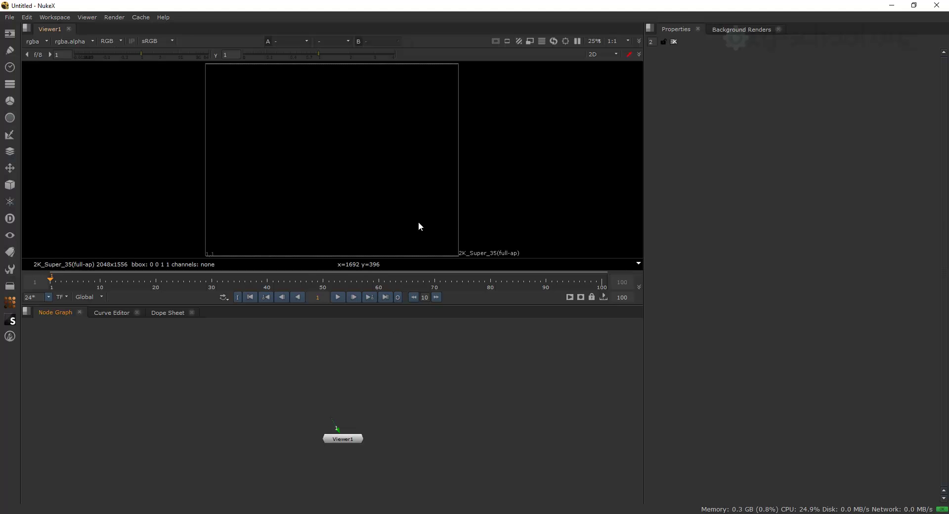
{"action": "left_click", "coordinate": [892, 5]}
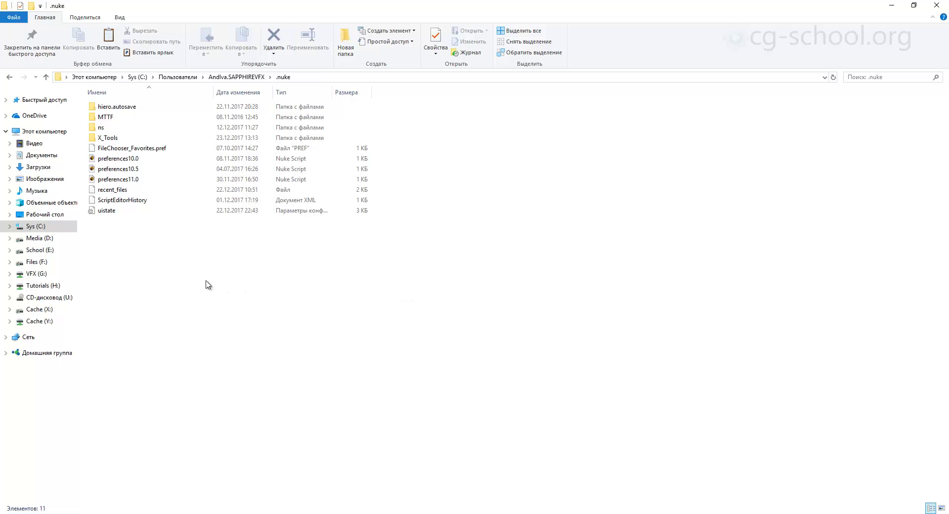
{"action": "left_click", "coordinate": [111, 107]}
{"action": "left_click", "coordinate": [111, 117]}
{"action": "left_click", "coordinate": [111, 138]}
{"action": "left_click", "coordinate": [196, 310]}
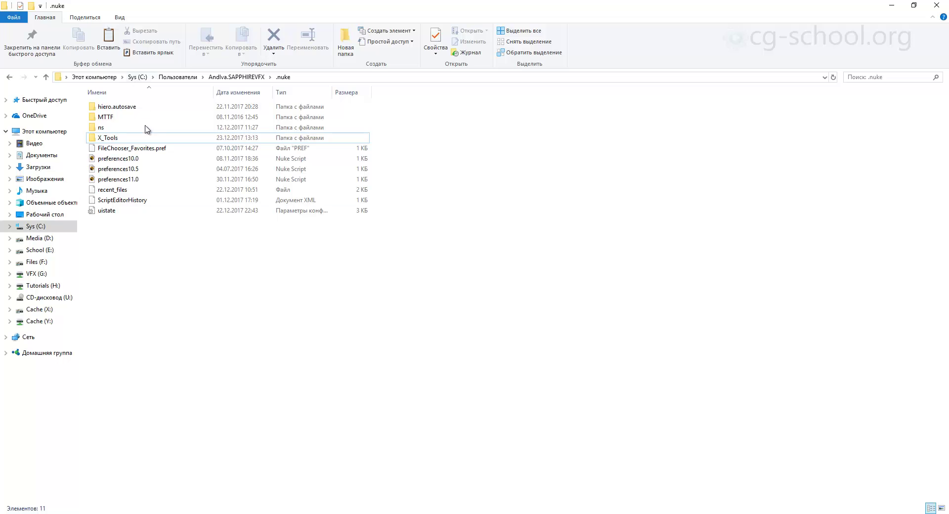
Inspect the Icons and Tools subfolders of X_Tools inside .nuke and return to the .nuke folder
{"action": "left_click", "coordinate": [114, 138]}
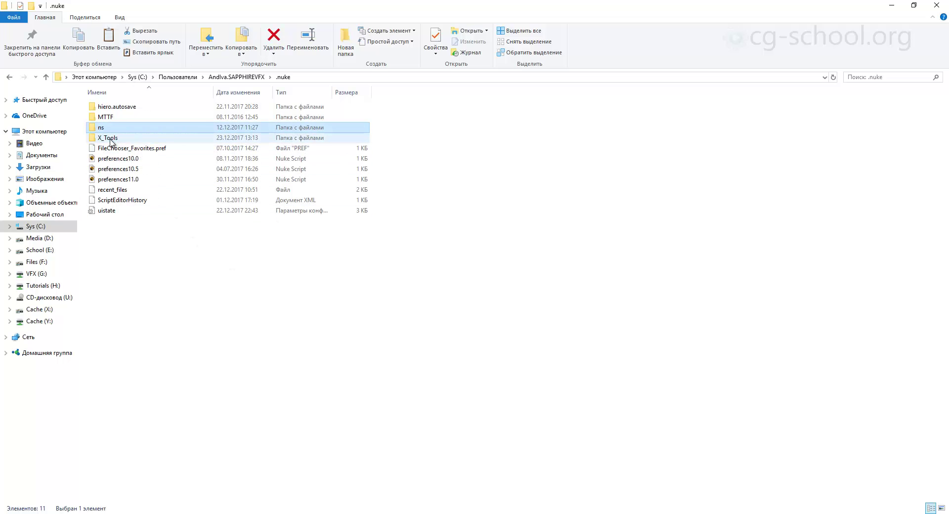
{"action": "double_click", "coordinate": [114, 139]}
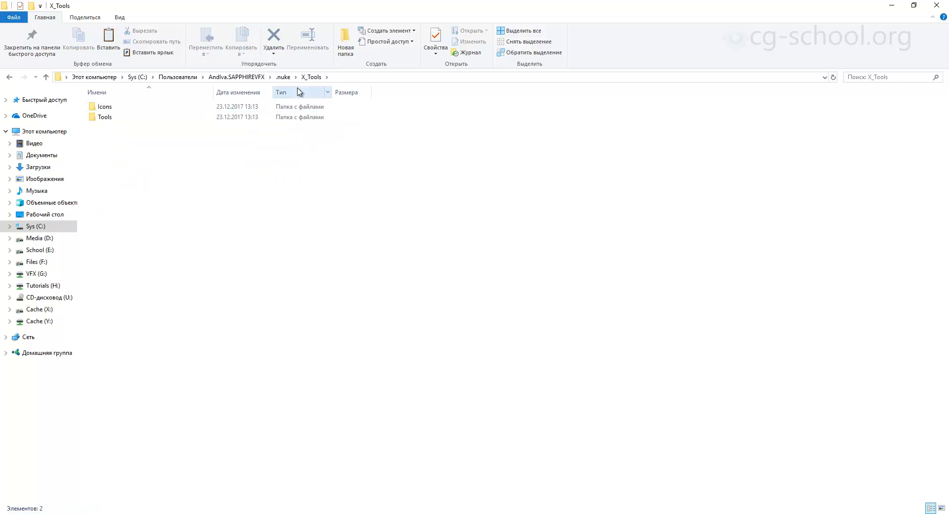
{"action": "left_click", "coordinate": [123, 108]}
{"action": "left_click", "coordinate": [125, 120]}
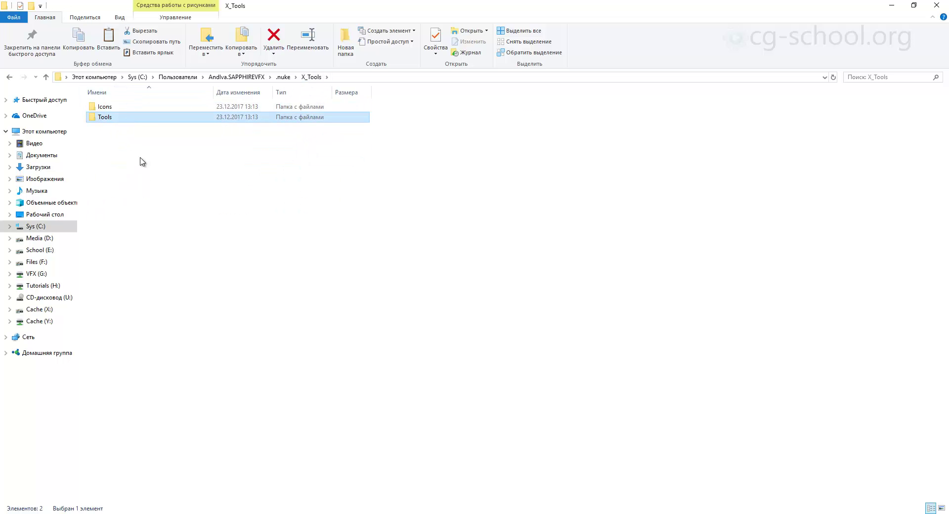
{"action": "left_click", "coordinate": [283, 77]}
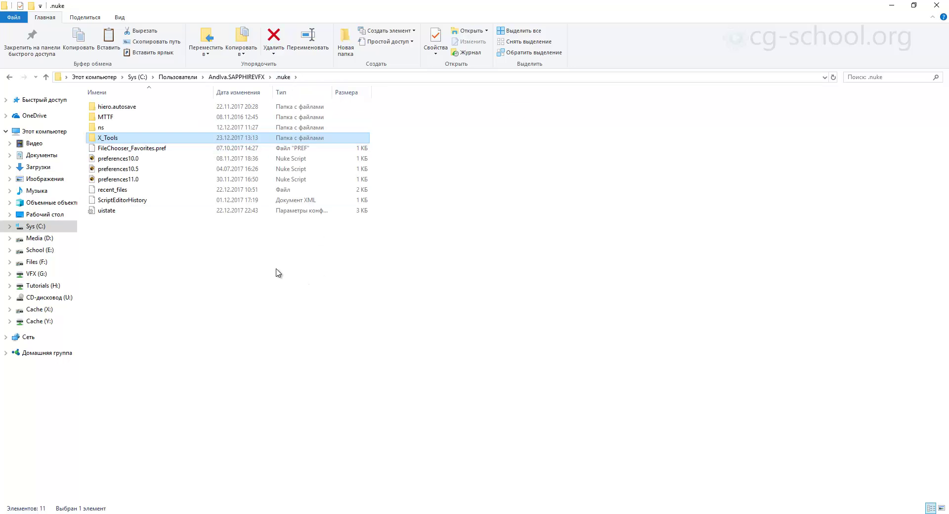
{"action": "double_click", "coordinate": [121, 138]}
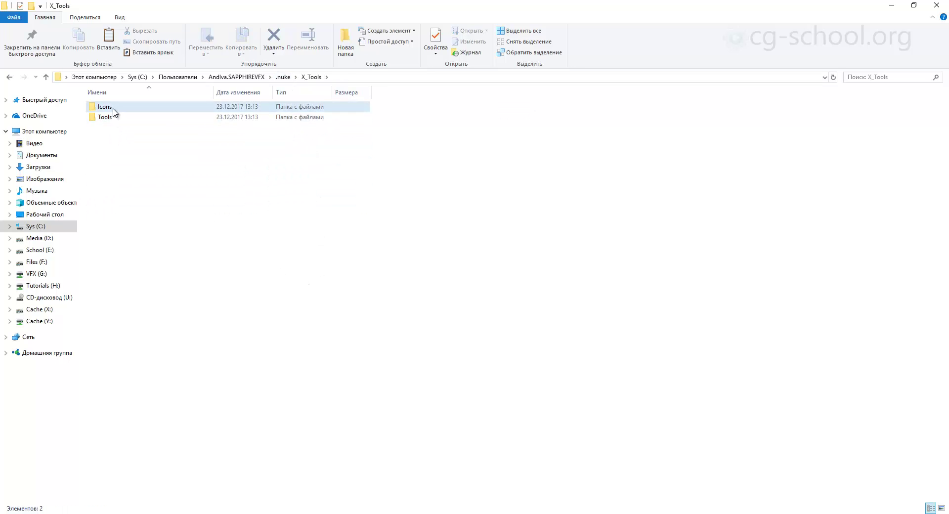
{"action": "double_click", "coordinate": [112, 108]}
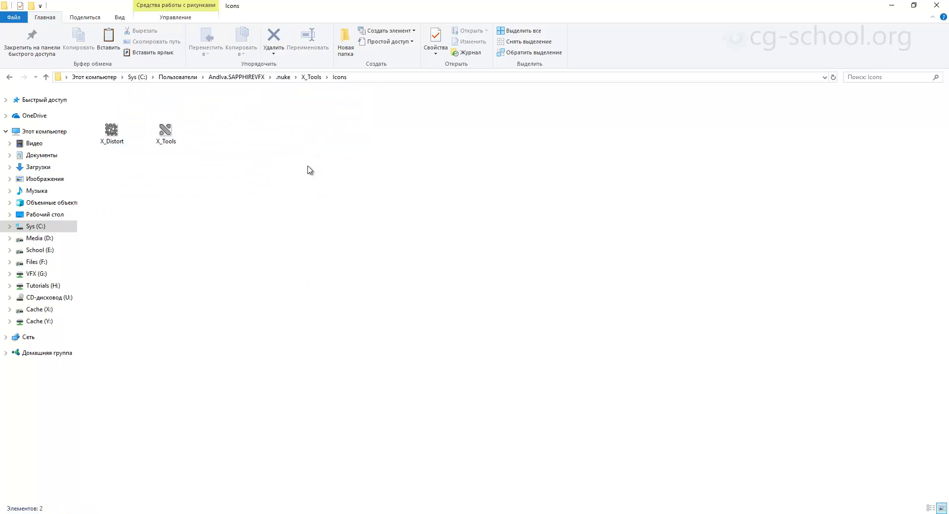
{"action": "left_click", "coordinate": [311, 78]}
{"action": "double_click", "coordinate": [106, 119]}
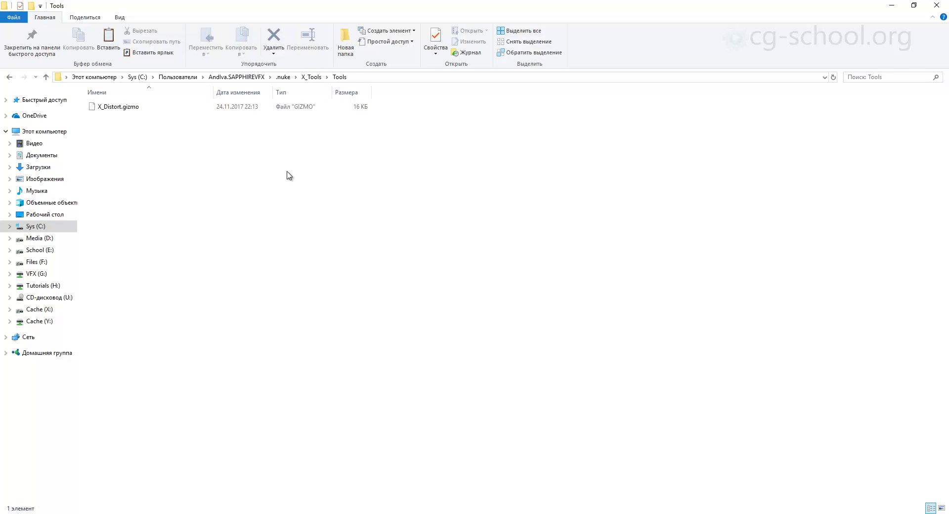
{"action": "left_click", "coordinate": [284, 78]}
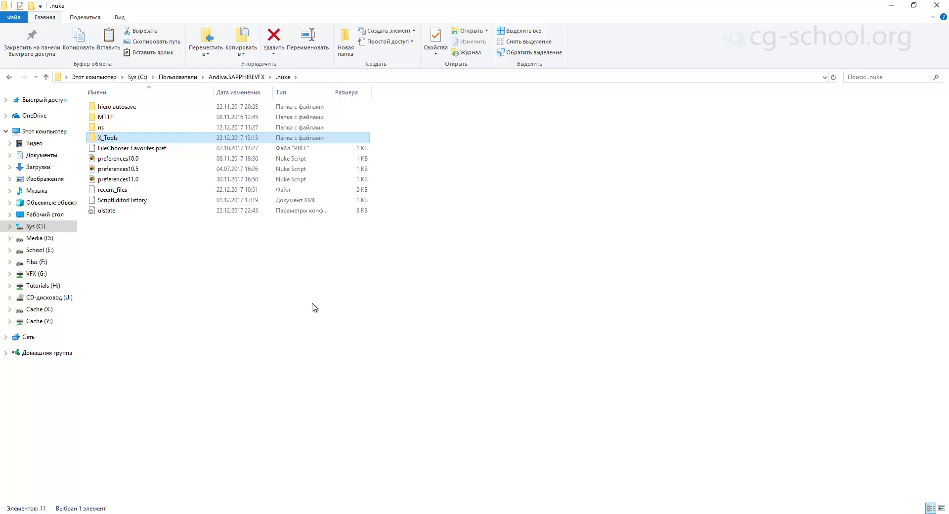
{"action": "left_click", "coordinate": [247, 275]}
Open the plugins folder of Nuke11.0v1 under Program Files on drive C and locate its init and menu Python files
{"action": "left_click", "coordinate": [37, 227]}
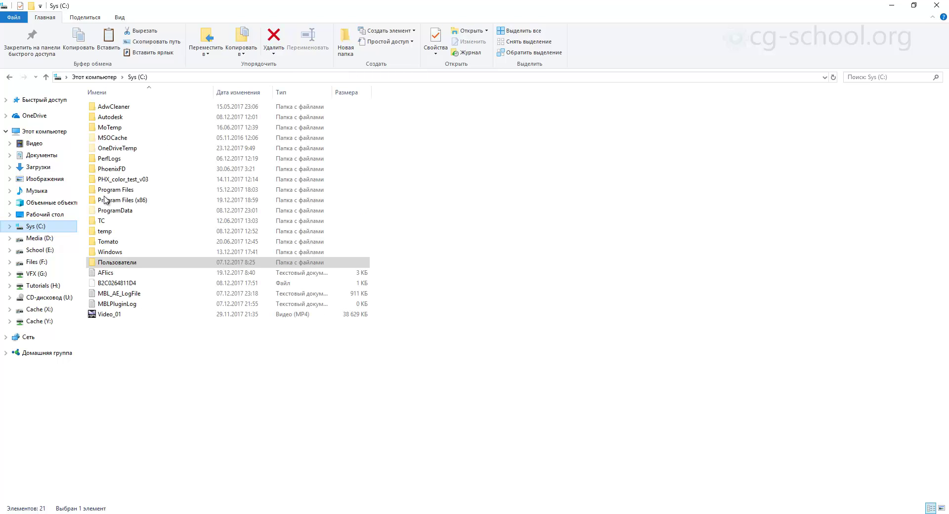
{"action": "double_click", "coordinate": [140, 186]}
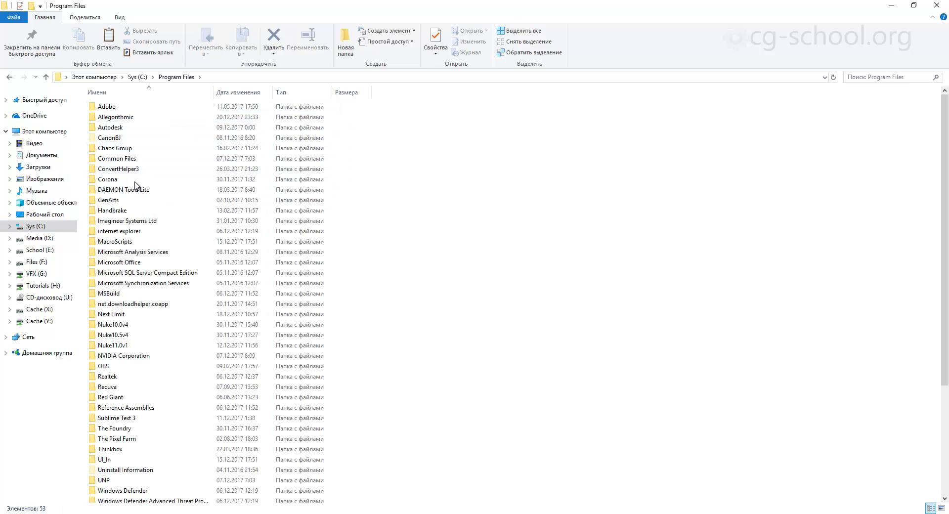
{"action": "double_click", "coordinate": [130, 346]}
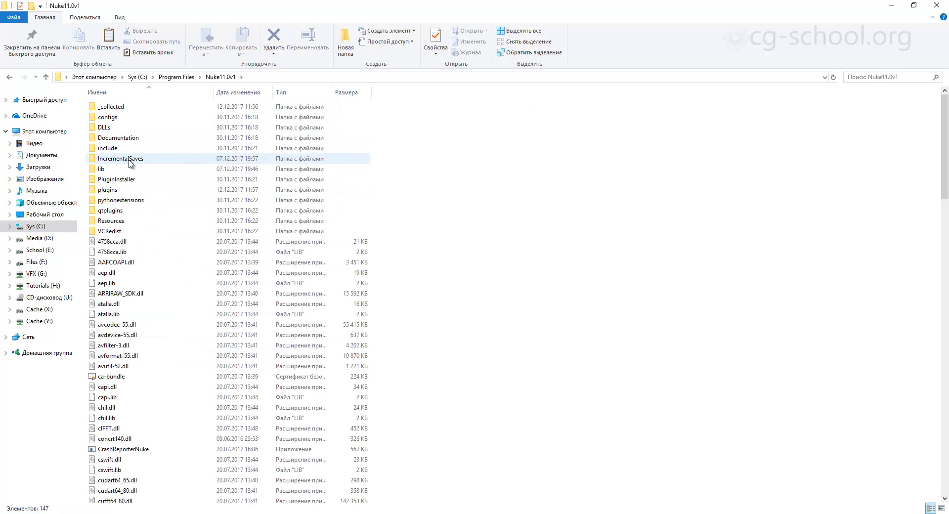
{"action": "double_click", "coordinate": [187, 190]}
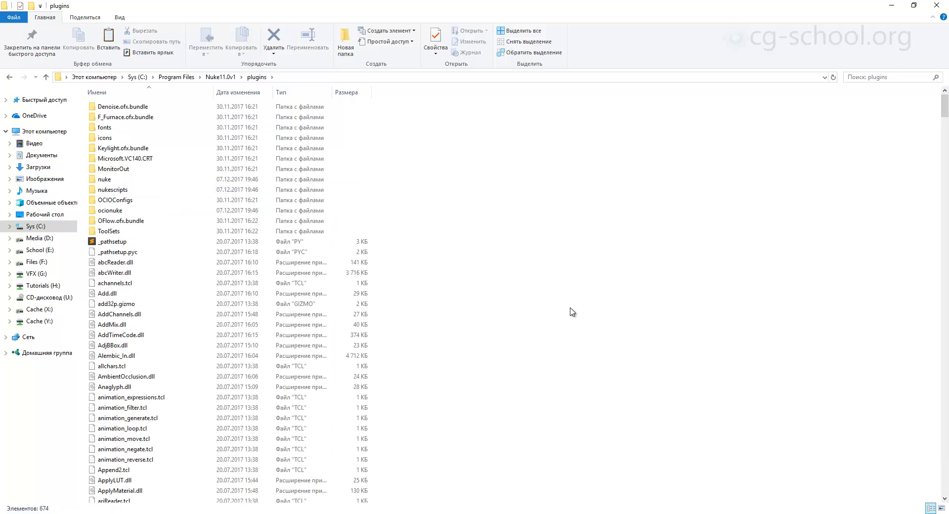
{"action": "type", "text": "init"}
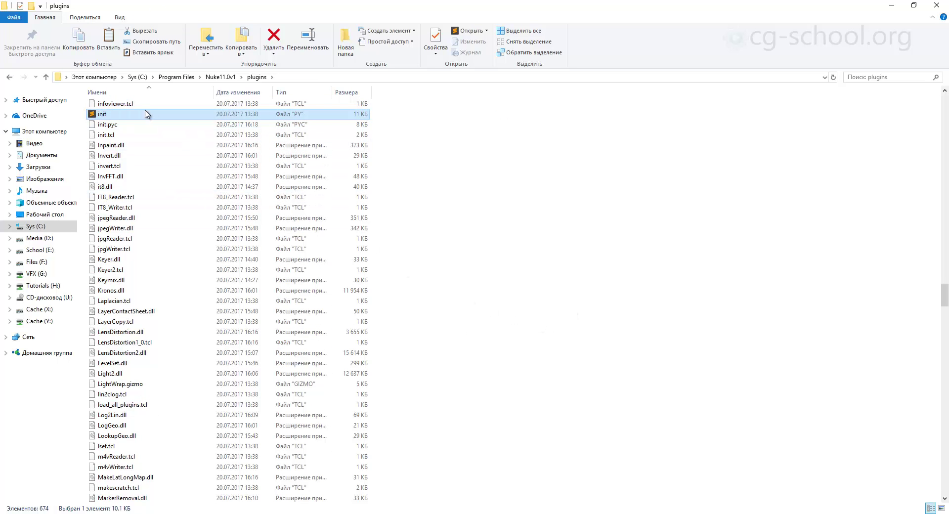
{"action": "type", "text": "menu"}
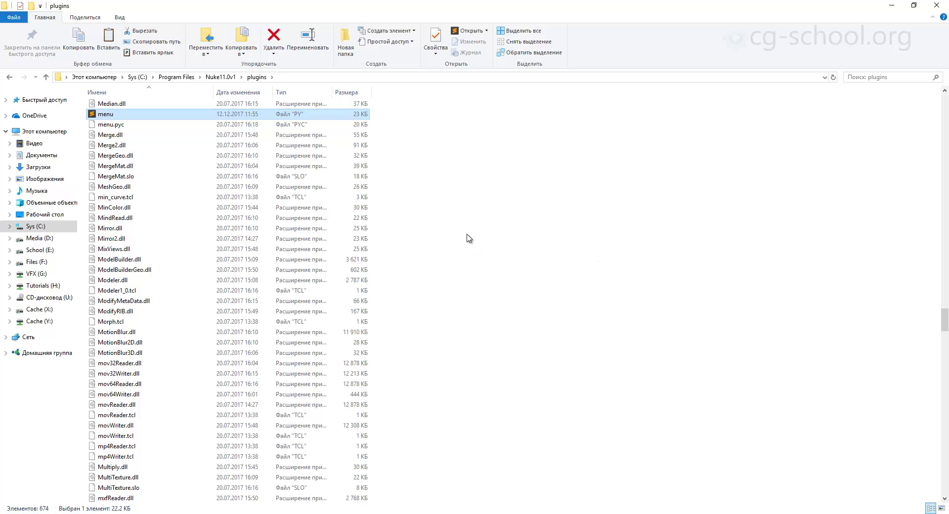
Open the plugins folder's menu.py in Sublime Text, examine its File and Node menu command definitions, and return to File Explorer
{"action": "scroll", "coordinate": [485, 323], "scroll_direction": "up", "scroll_amount": 4}
{"action": "scroll", "coordinate": [485, 323], "scroll_direction": "up", "scroll_amount": 1}
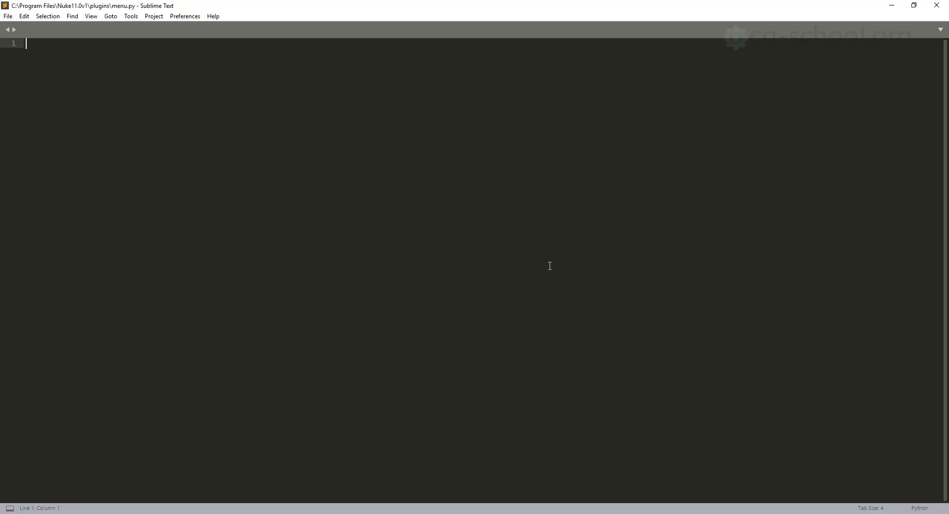
{"action": "scroll", "coordinate": [282, 208], "scroll_direction": "down", "scroll_amount": 17}
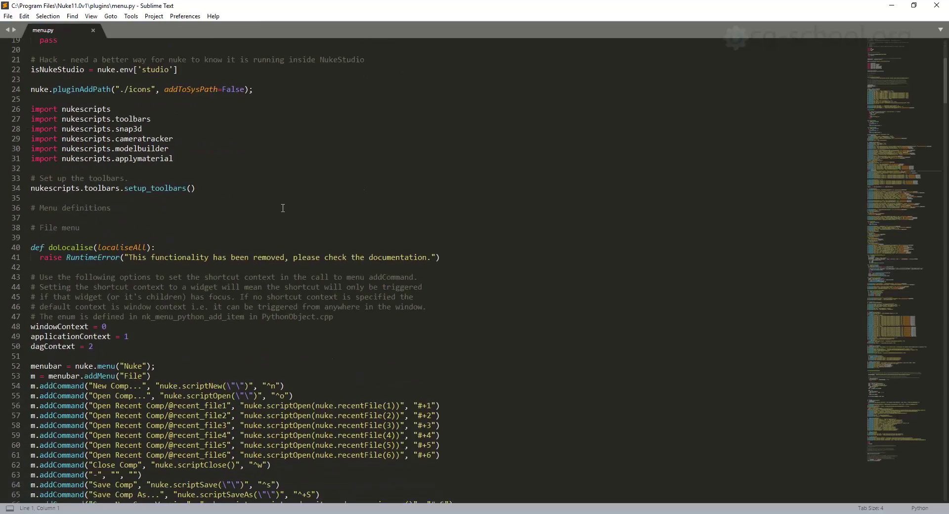
{"action": "scroll", "coordinate": [283, 214], "scroll_direction": "up", "scroll_amount": 4}
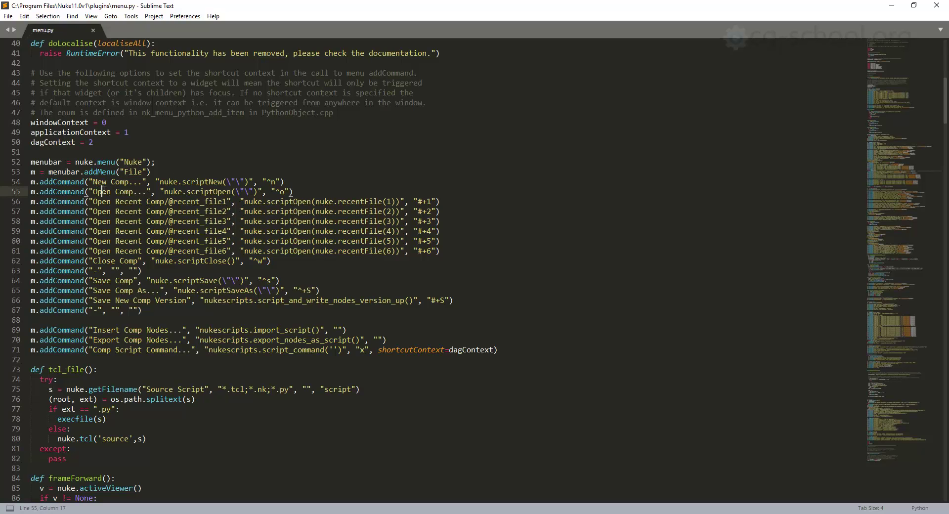
{"action": "left_click_drag", "start_coordinate": [31, 192], "coordinate": [298, 201]}
{"action": "left_click", "coordinate": [120, 221]}
{"action": "scroll", "coordinate": [136, 237], "scroll_direction": "down", "scroll_amount": 20}
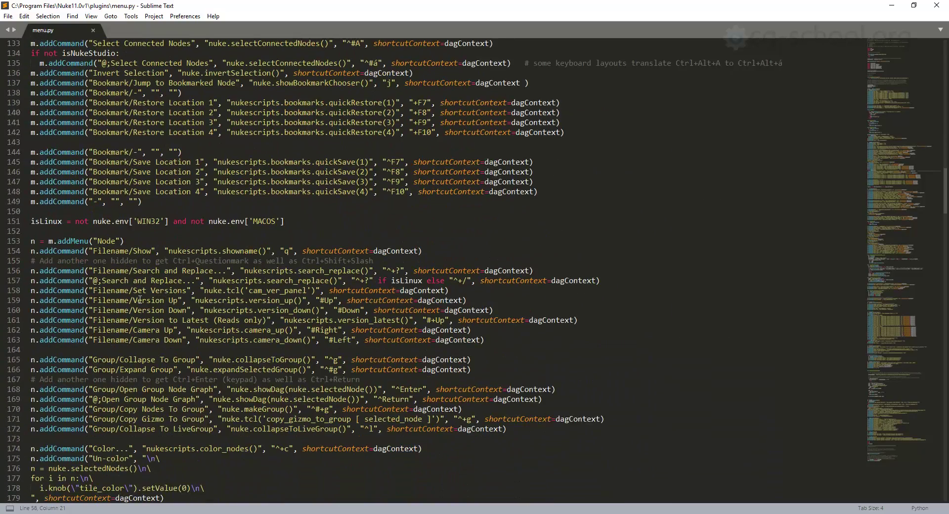
{"action": "scroll", "coordinate": [98, 311], "scroll_direction": "down", "scroll_amount": 5}
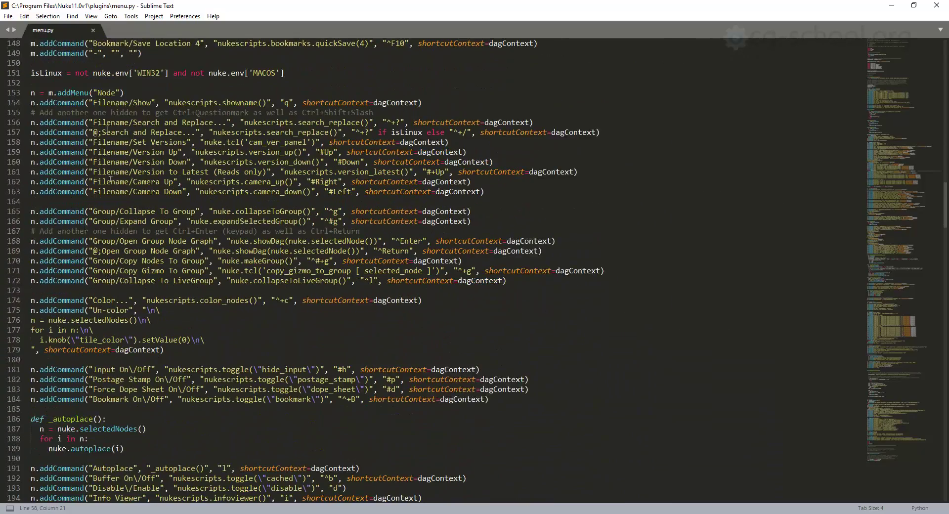
{"action": "left_click", "coordinate": [107, 93]}
{"action": "scroll", "coordinate": [178, 353], "scroll_direction": "down", "scroll_amount": 16}
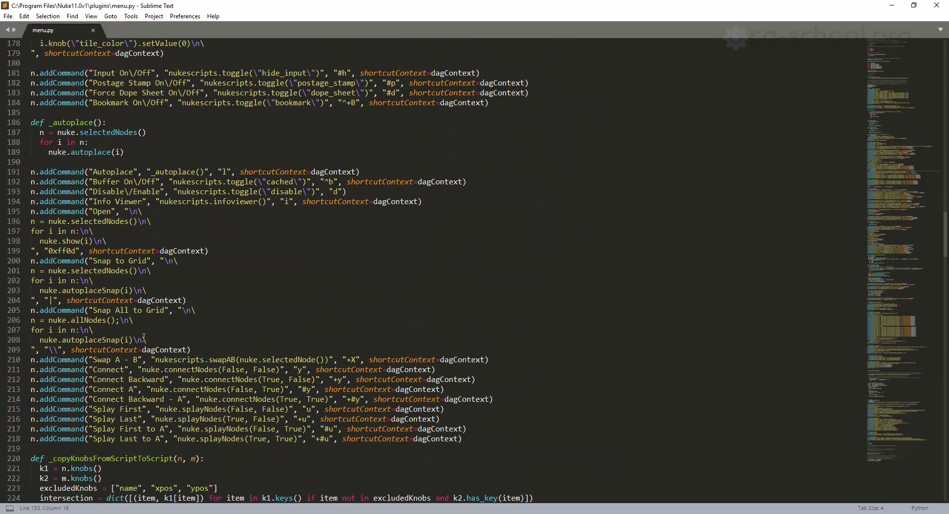
{"action": "scroll", "coordinate": [178, 353], "scroll_direction": "down", "scroll_amount": 5}
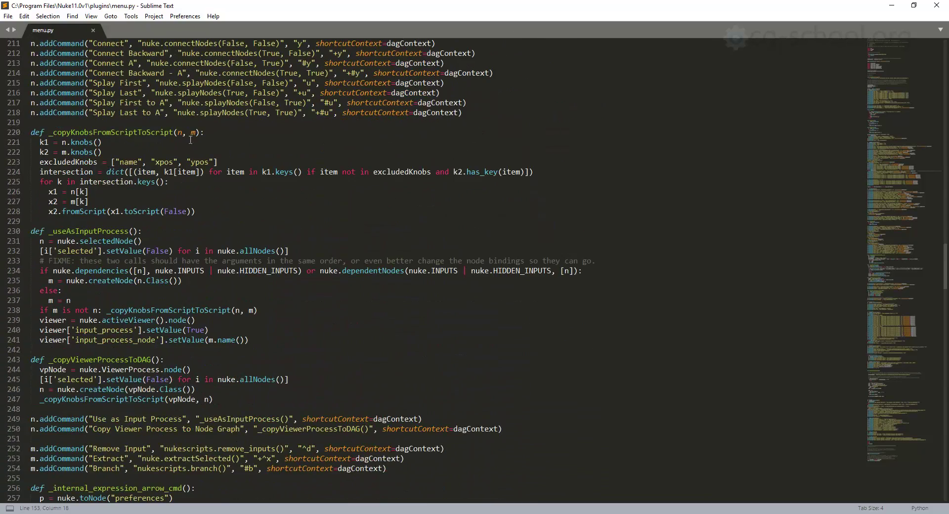
{"action": "left_click", "coordinate": [892, 5]}
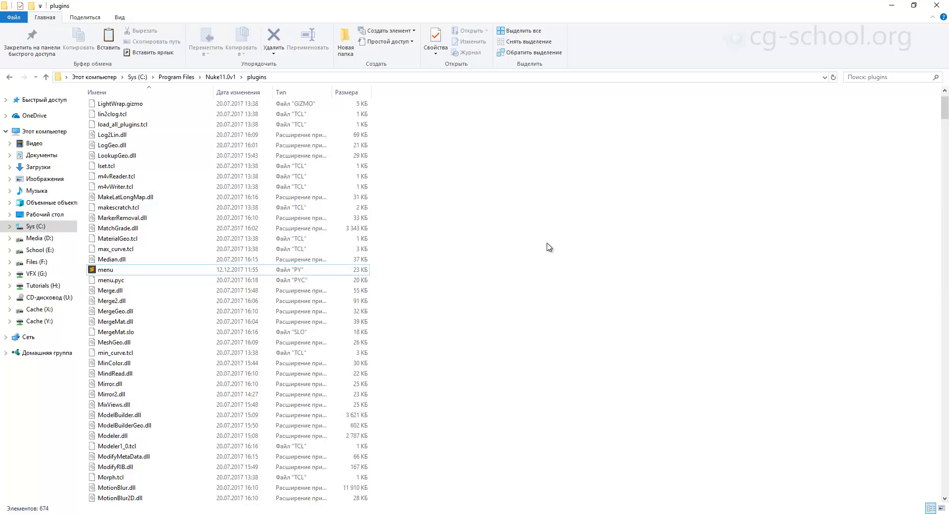
Open the plugins folder's init.py in Sublime Text and examine its knob defaults and registered sequence file extensions
{"action": "type", "text": "init"}
{"action": "key", "text": "Return"}
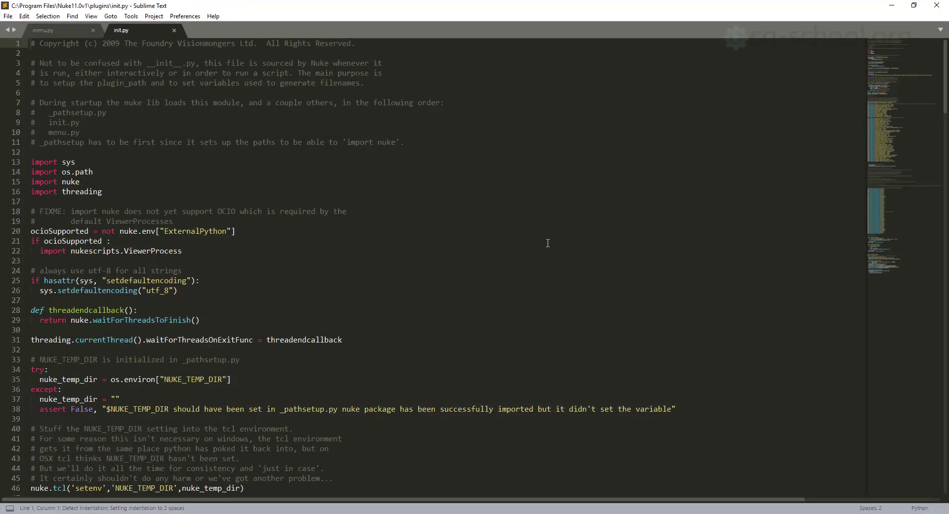
{"action": "scroll", "coordinate": [423, 269], "scroll_direction": "down", "scroll_amount": 20}
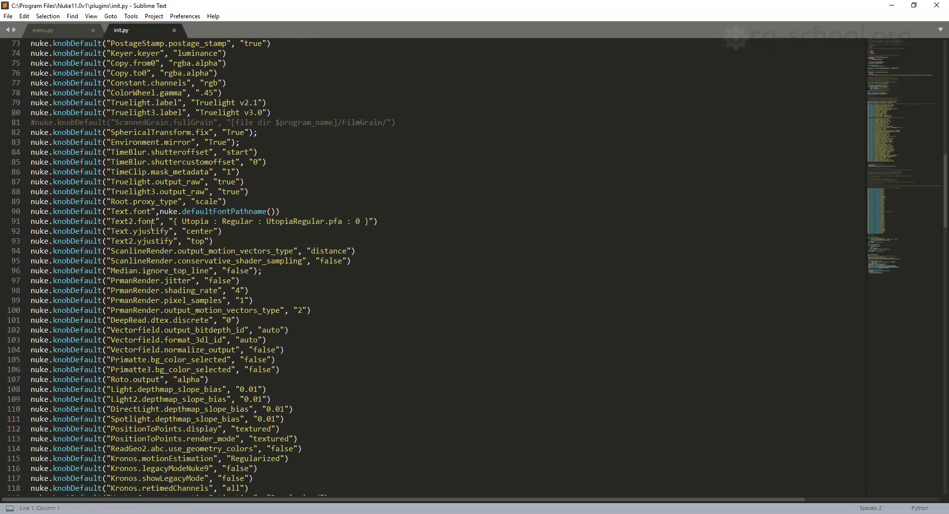
{"action": "left_click_drag", "start_coordinate": [143, 153], "coordinate": [222, 282]}
{"action": "left_click", "coordinate": [172, 300]}
{"action": "scroll", "coordinate": [229, 337], "scroll_direction": "down", "scroll_amount": 19}
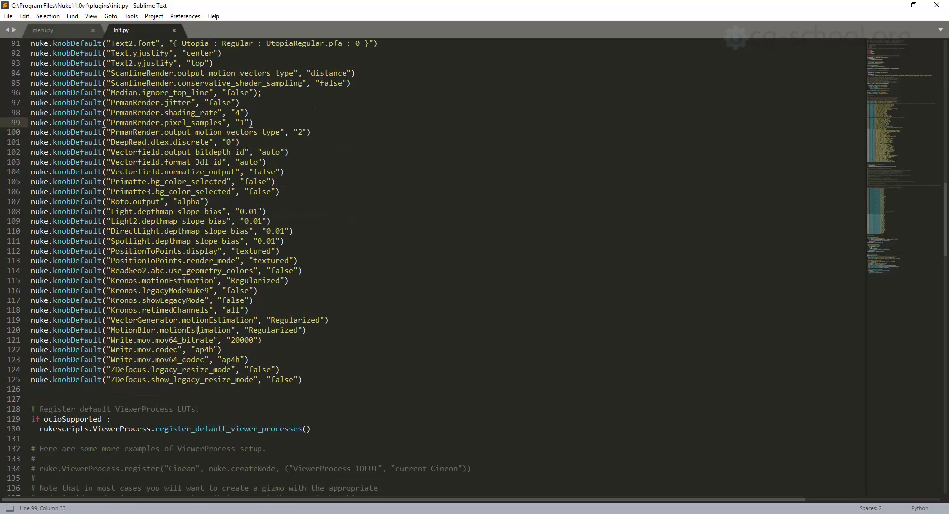
{"action": "scroll", "coordinate": [255, 323], "scroll_direction": "down", "scroll_amount": 7}
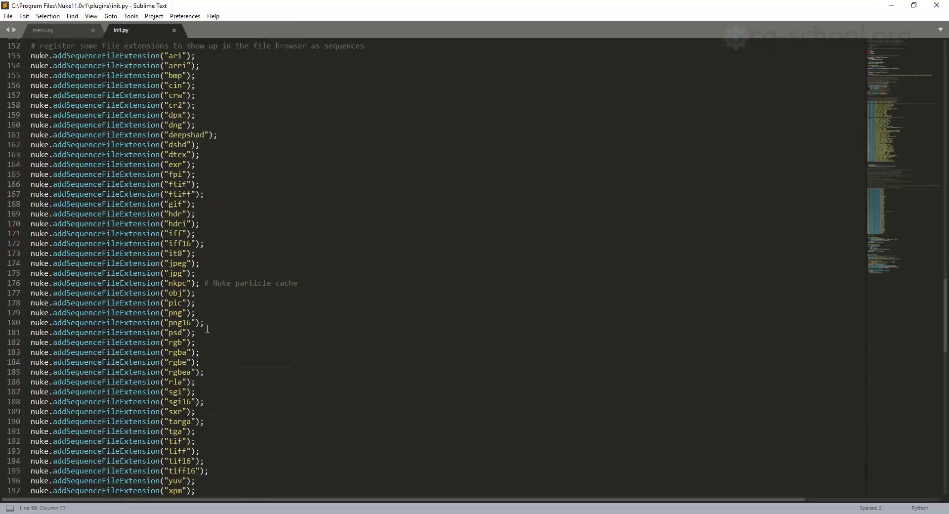
{"action": "scroll", "coordinate": [255, 324], "scroll_direction": "up", "scroll_amount": 20}
{"action": "scroll", "coordinate": [255, 324], "scroll_direction": "up", "scroll_amount": 20}
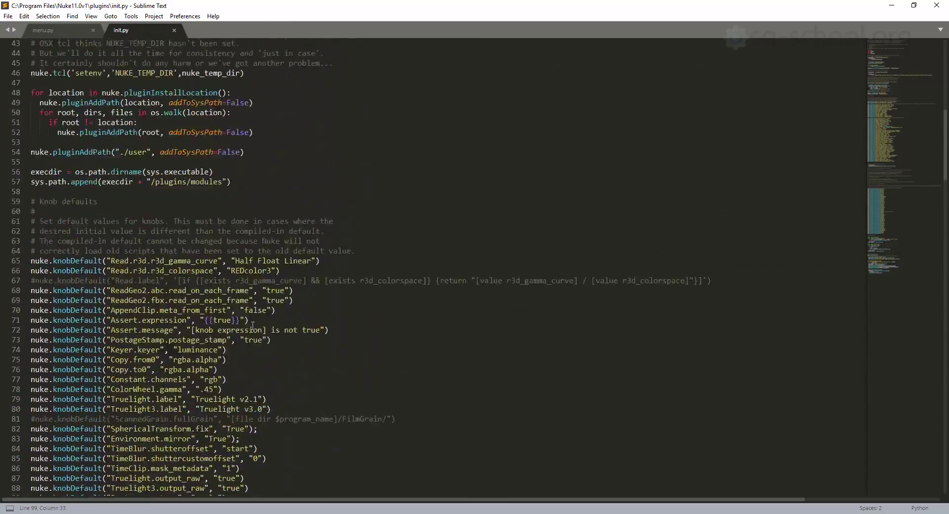
Review the start of the plugins folder's init.py and examine menu.py's menu command definitions through to the end of the file
{"action": "scroll", "coordinate": [183, 74], "scroll_direction": "up", "scroll_amount": 6}
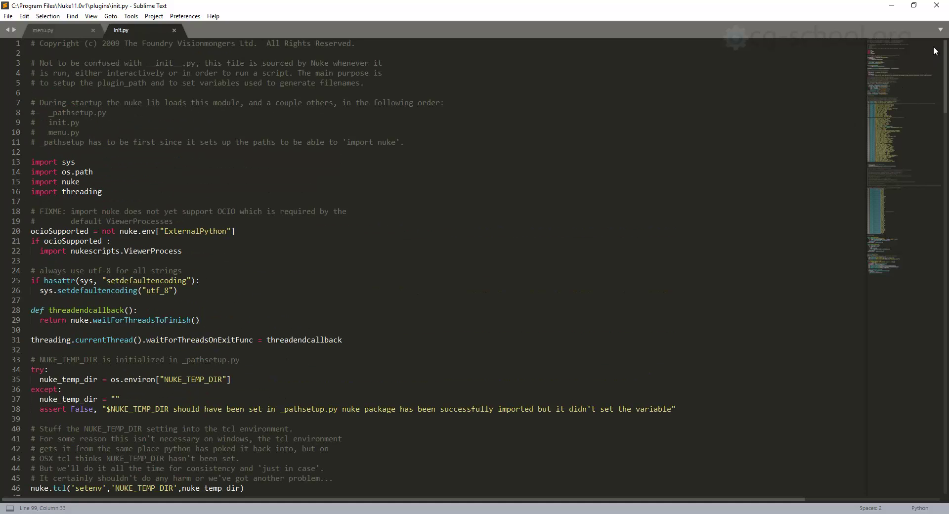
{"action": "left_click", "coordinate": [65, 32]}
{"action": "left_click", "coordinate": [138, 31]}
{"action": "left_click", "coordinate": [51, 30]}
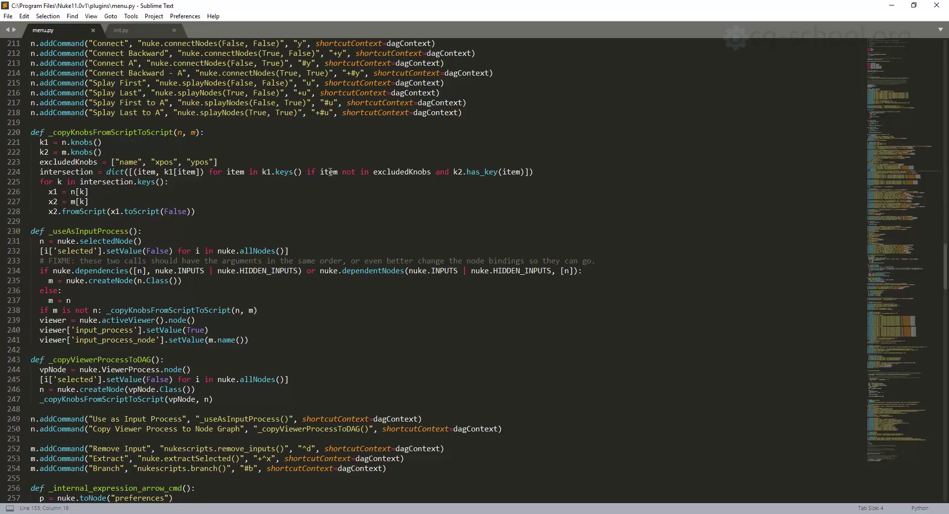
{"action": "scroll", "coordinate": [398, 320], "scroll_direction": "down", "scroll_amount": 7}
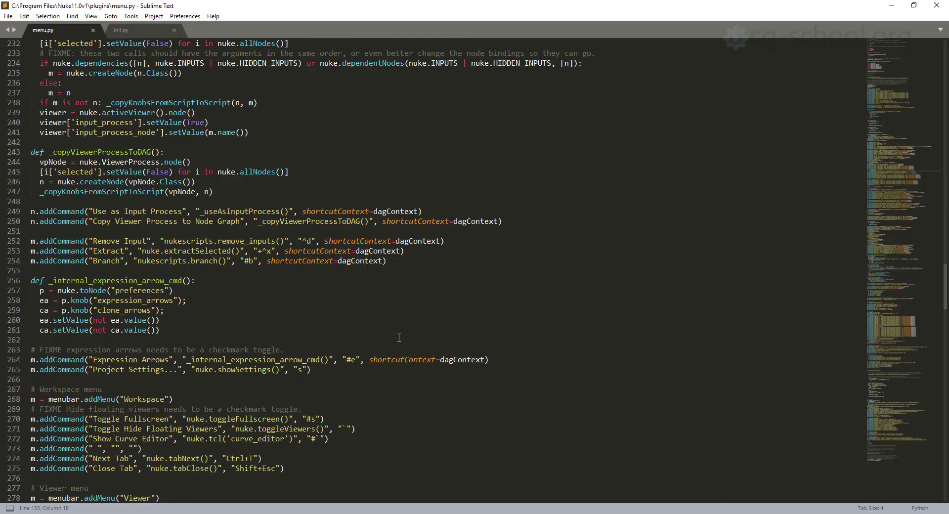
{"action": "left_click", "coordinate": [424, 311]}
{"action": "scroll", "coordinate": [495, 336], "scroll_direction": "down", "scroll_amount": 20}
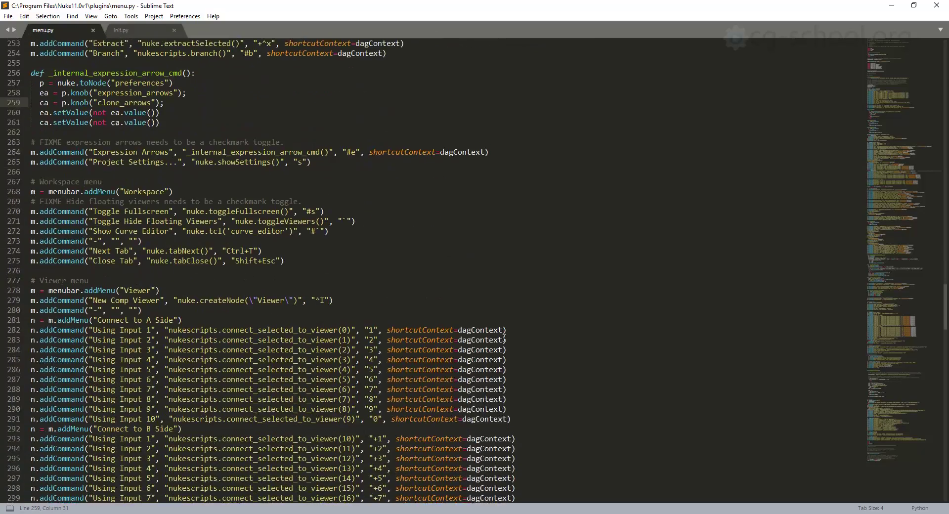
{"action": "scroll", "coordinate": [500, 347], "scroll_direction": "down", "scroll_amount": 20}
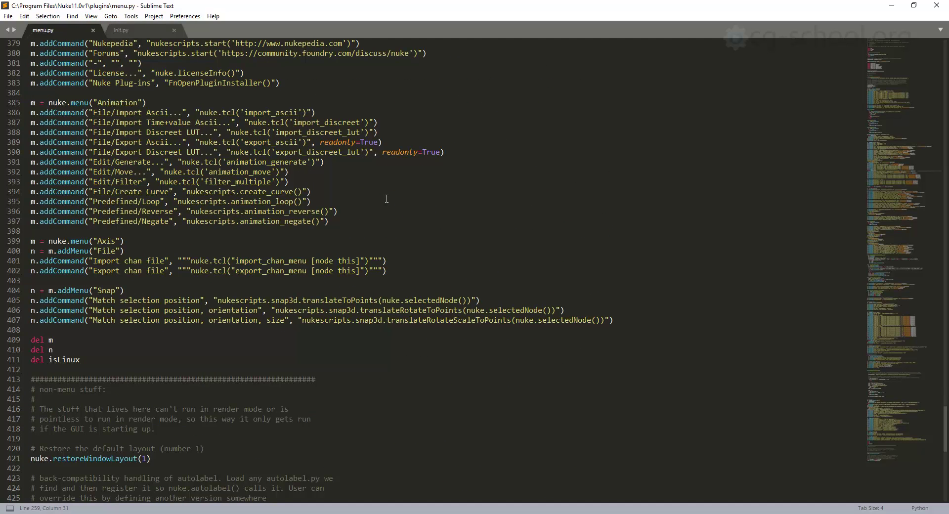
{"action": "left_click", "coordinate": [500, 241]}
{"action": "scroll", "coordinate": [496, 251], "scroll_direction": "down", "scroll_amount": 15}
{"action": "scroll", "coordinate": [384, 274], "scroll_direction": "up", "scroll_amount": 4}
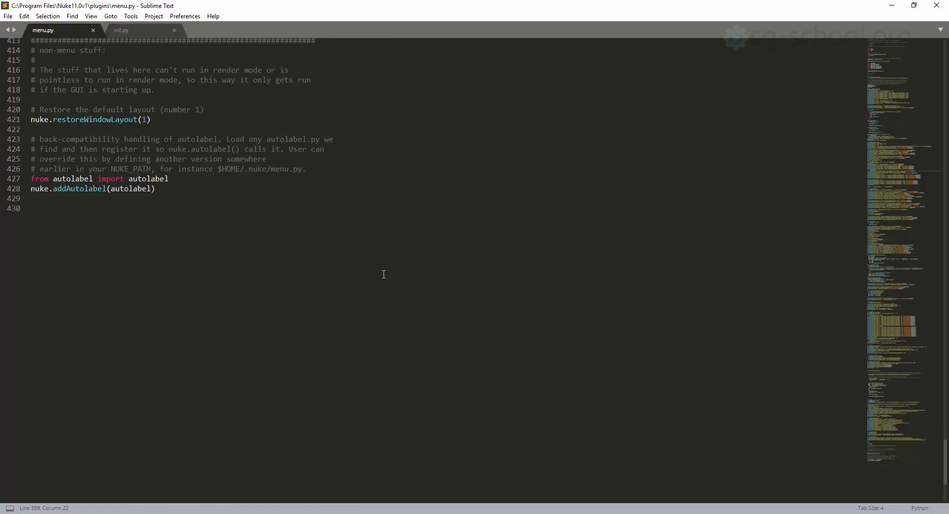
{"action": "scroll", "coordinate": [384, 275], "scroll_direction": "up", "scroll_amount": 1}
{"action": "scroll", "coordinate": [521, 237], "scroll_direction": "up", "scroll_amount": 4}
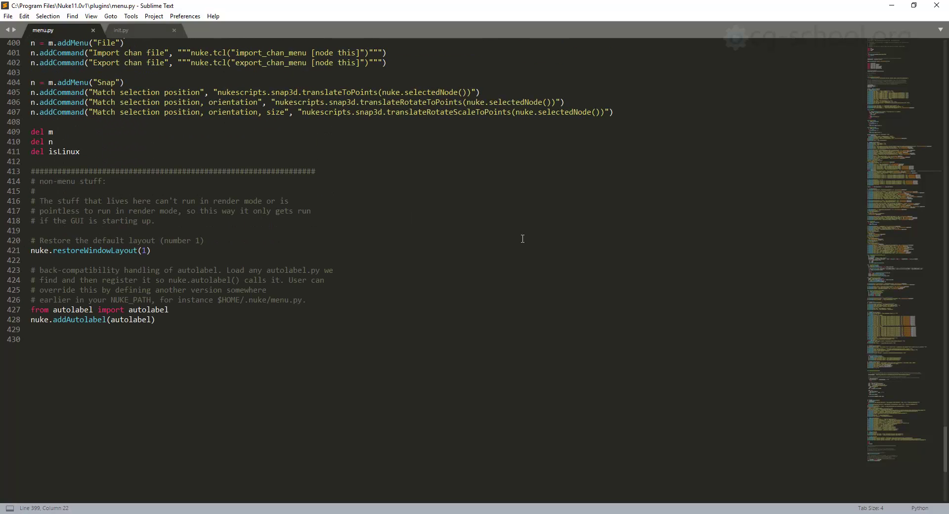
{"action": "left_click", "coordinate": [435, 201]}
Close init.py and menu.py and return to File Explorer
{"action": "left_click", "coordinate": [175, 31]}
{"action": "left_click", "coordinate": [93, 30]}
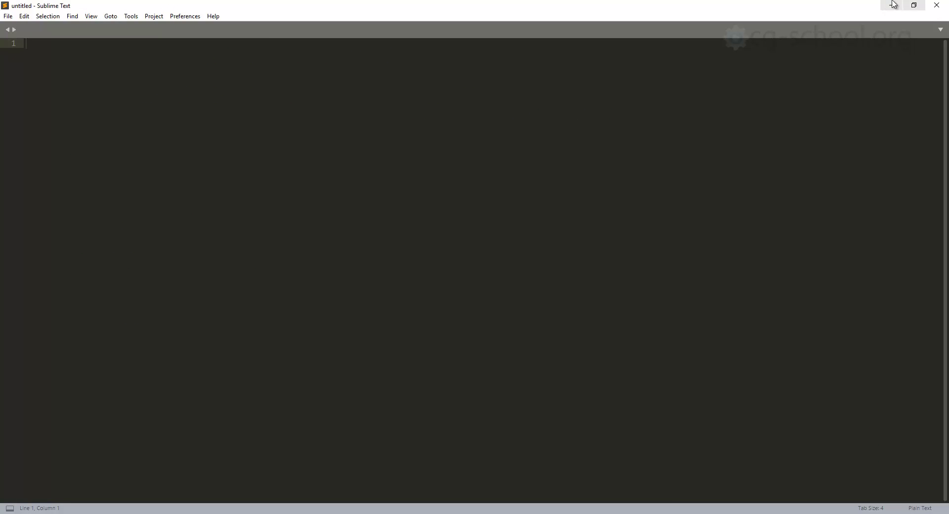
{"action": "left_click", "coordinate": [895, 5]}
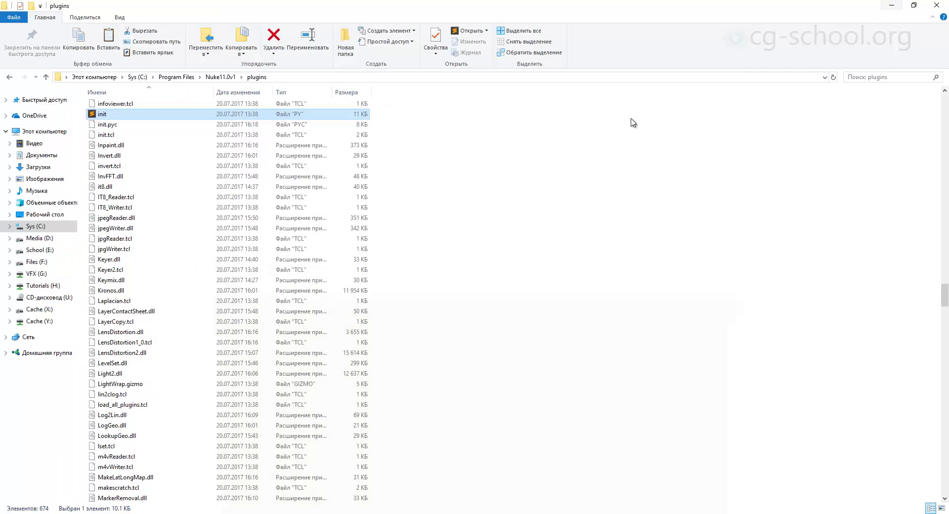
Open the .nuke folder inside the user's profile folder on drive C
{"action": "left_click", "coordinate": [137, 77]}
{"action": "left_click", "coordinate": [136, 262]}
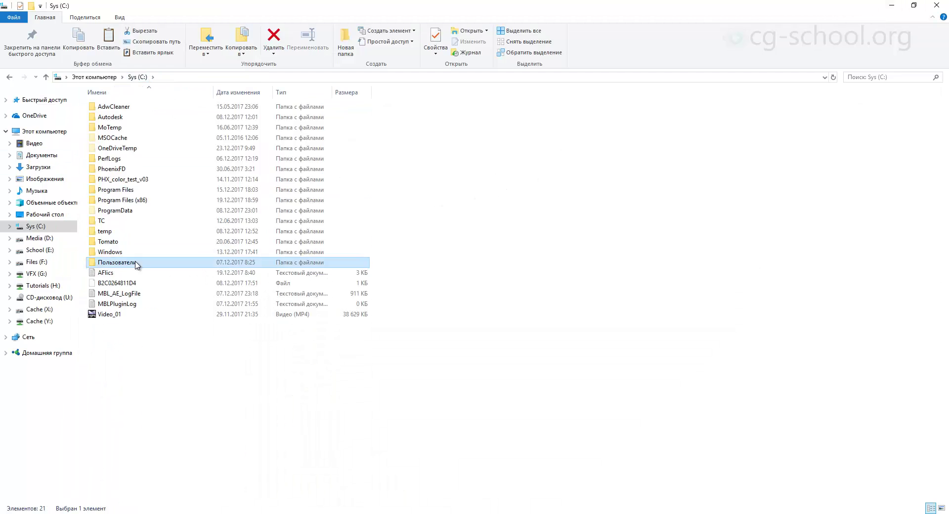
{"action": "double_click", "coordinate": [136, 262]}
{"action": "double_click", "coordinate": [130, 117]}
{"action": "double_click", "coordinate": [128, 107]}
{"action": "left_click_drag", "start_coordinate": [227, 270], "coordinate": [429, 385]}
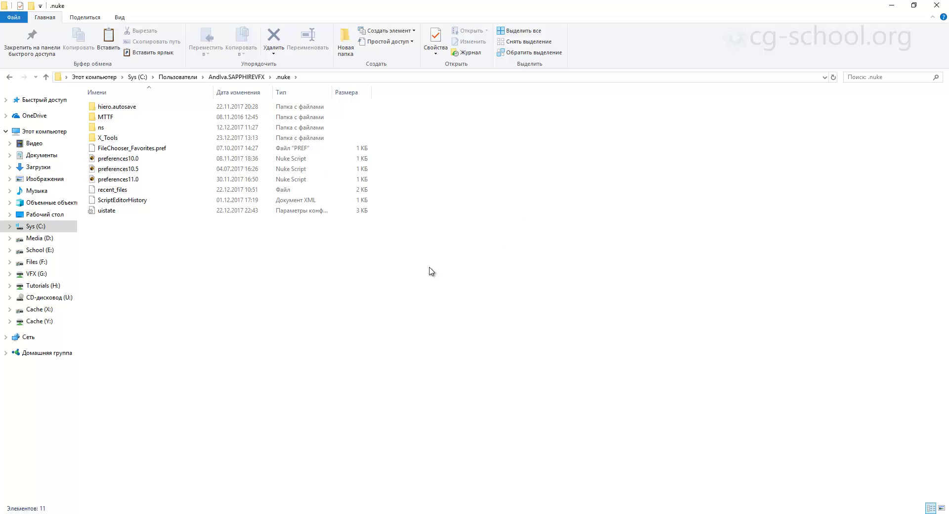
Create a new text document named init in the .nuke folder
{"action": "right_click", "coordinate": [365, 261]}
{"action": "mouse_move", "coordinate": [494, 379]}
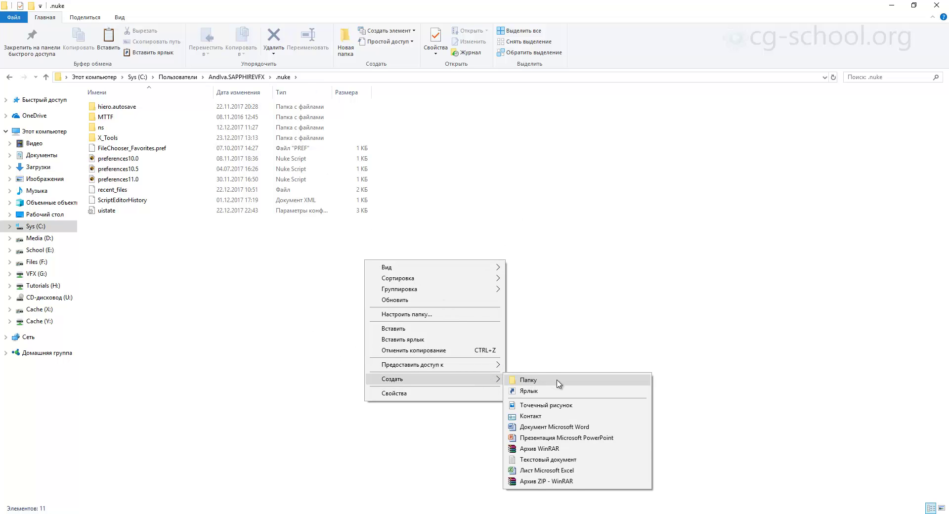
{"action": "left_click", "coordinate": [568, 459]}
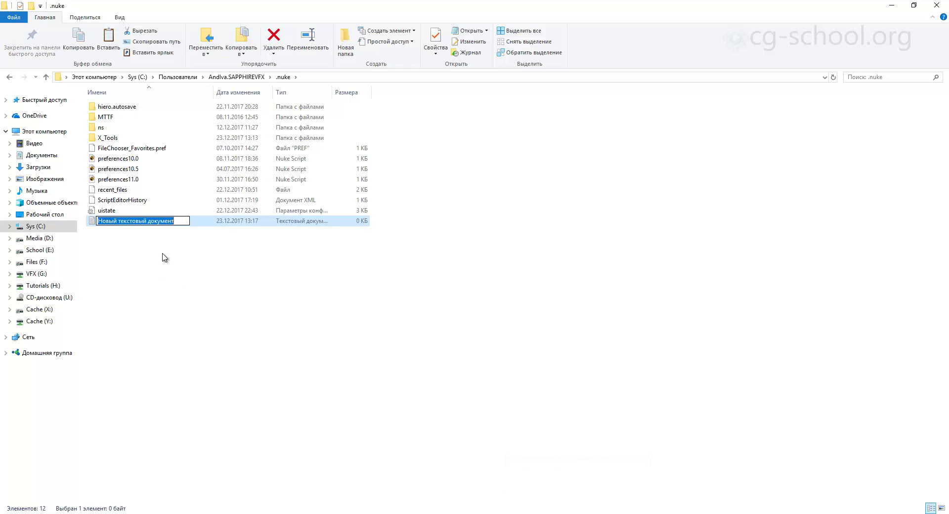
{"action": "type", "text": "init"}
{"action": "key", "text": "Return"}
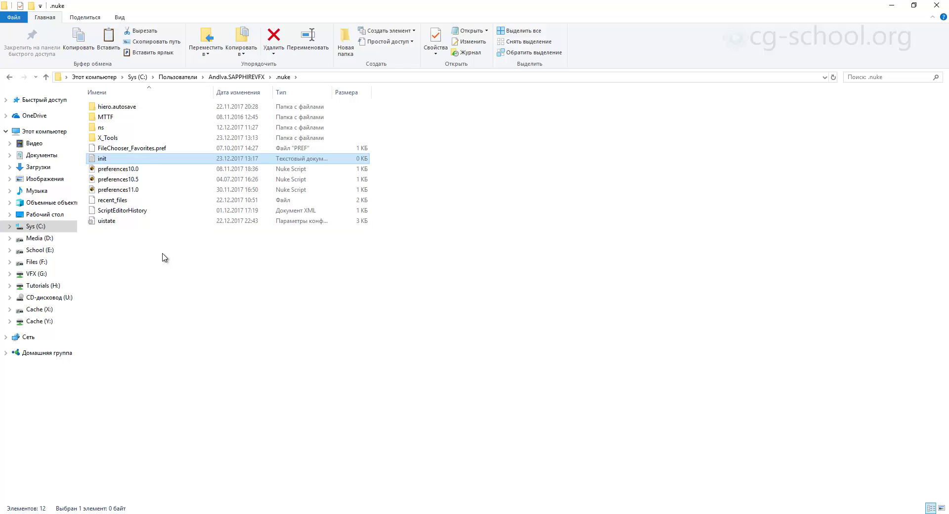
Open the init text document in Notepad and bring up the options for saving it under another name
{"action": "double_click", "coordinate": [130, 159]}
{"action": "left_click", "coordinate": [165, 112]}
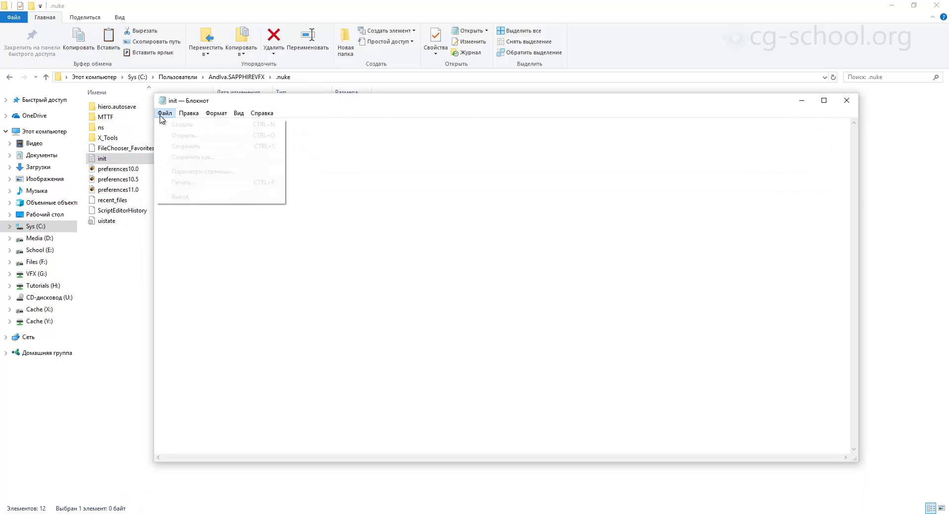
{"action": "left_click", "coordinate": [210, 159]}
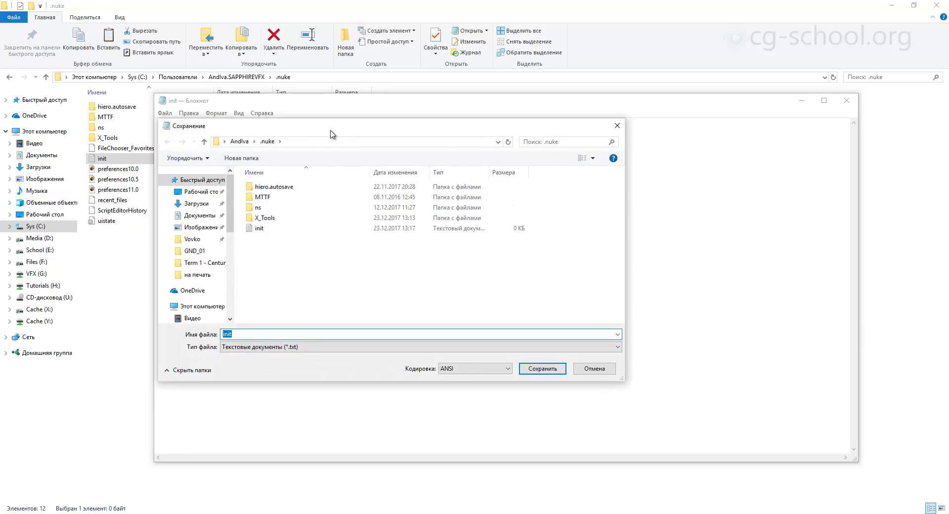
{"action": "left_click_drag", "start_coordinate": [330, 129], "coordinate": [362, 129]}
{"action": "left_click", "coordinate": [337, 347]}
{"action": "left_click", "coordinate": [337, 363]}
{"action": "left_click", "coordinate": [312, 332]}
{"action": "type", "text": ".py"}
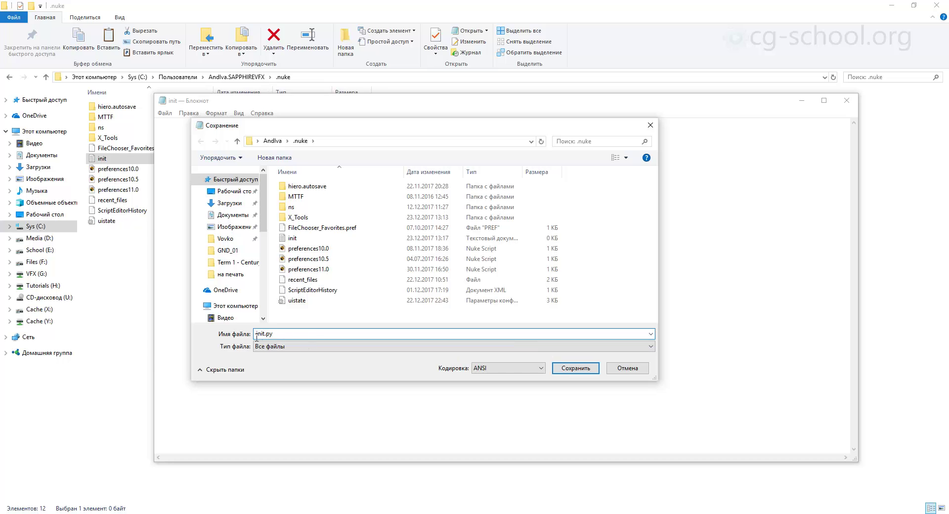
{"action": "left_click", "coordinate": [291, 349]}
{"action": "left_click", "coordinate": [319, 354]}
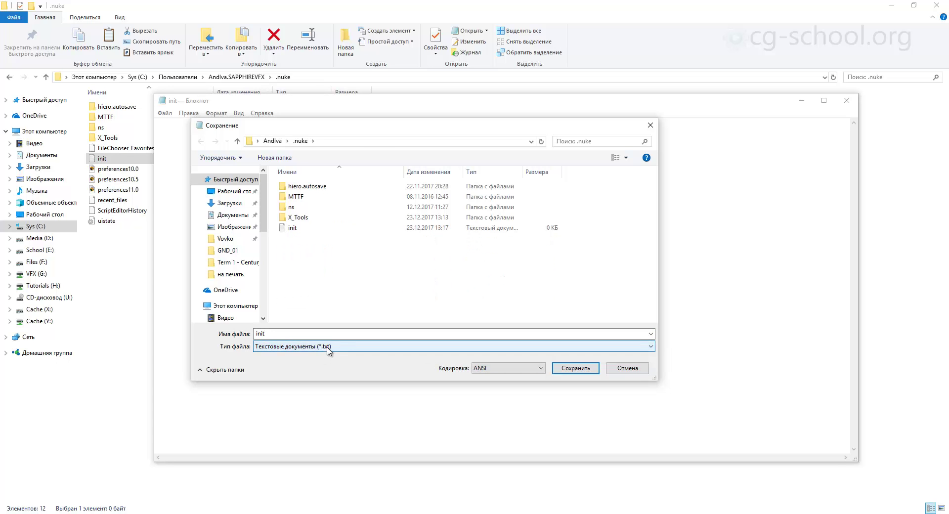
Save the document as init.py in the .nuke folder with the file type set to all files, and close Notepad
{"action": "double_click", "coordinate": [298, 333]}
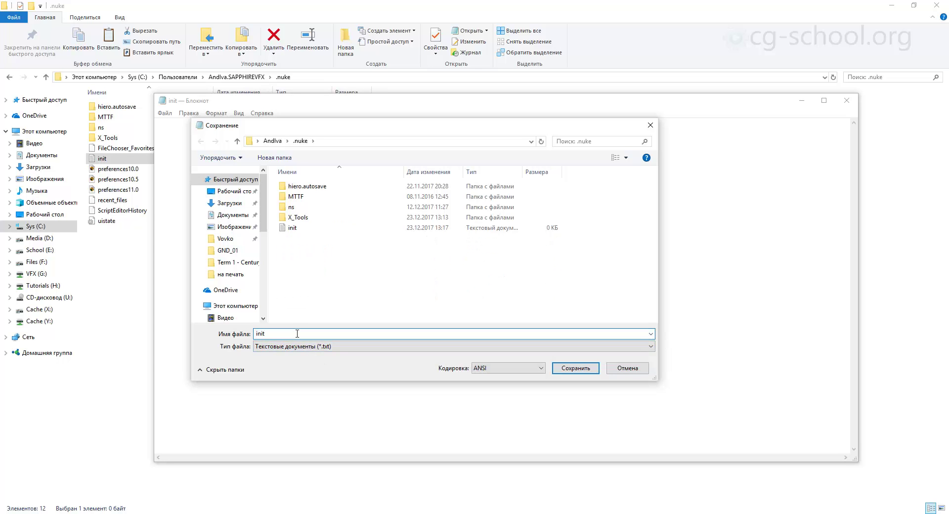
{"action": "type", "text": ".py"}
{"action": "left_click", "coordinate": [312, 347]}
{"action": "left_click", "coordinate": [302, 366]}
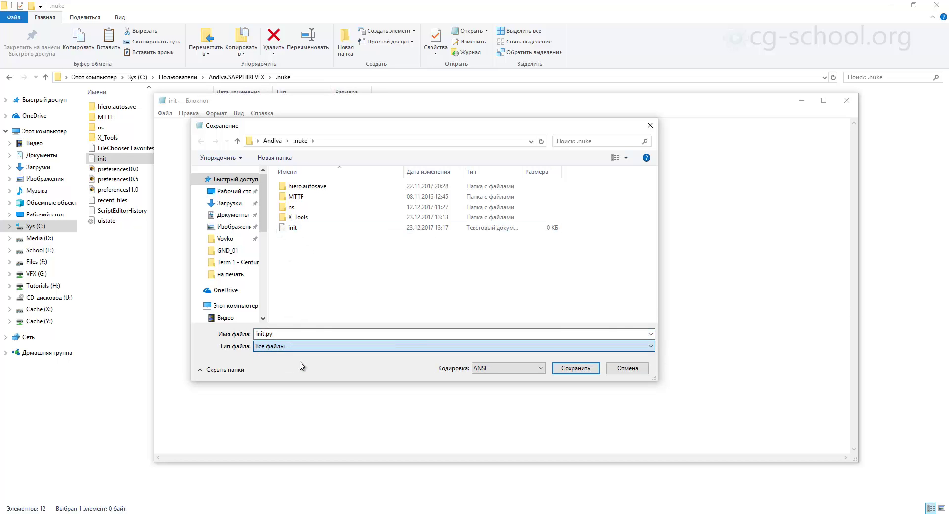
{"action": "left_click", "coordinate": [298, 334]}
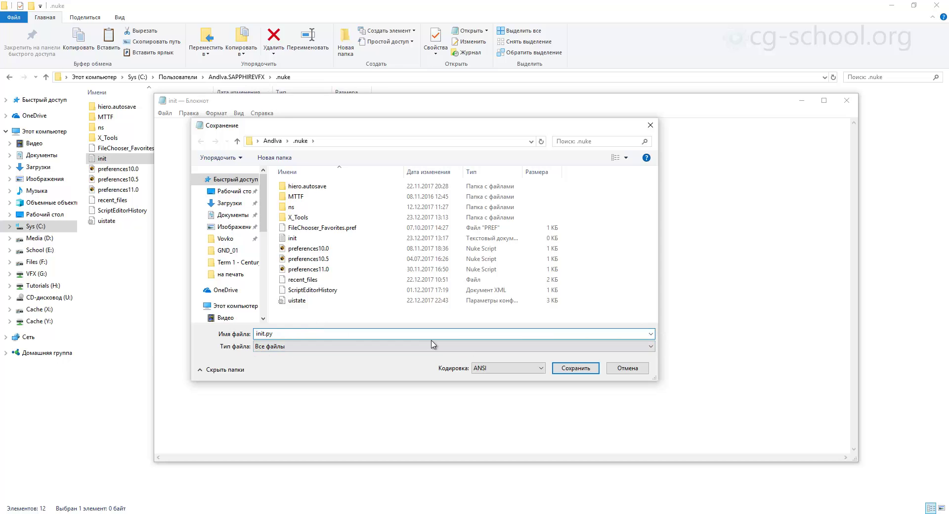
{"action": "left_click", "coordinate": [576, 368]}
{"action": "left_click", "coordinate": [109, 270]}
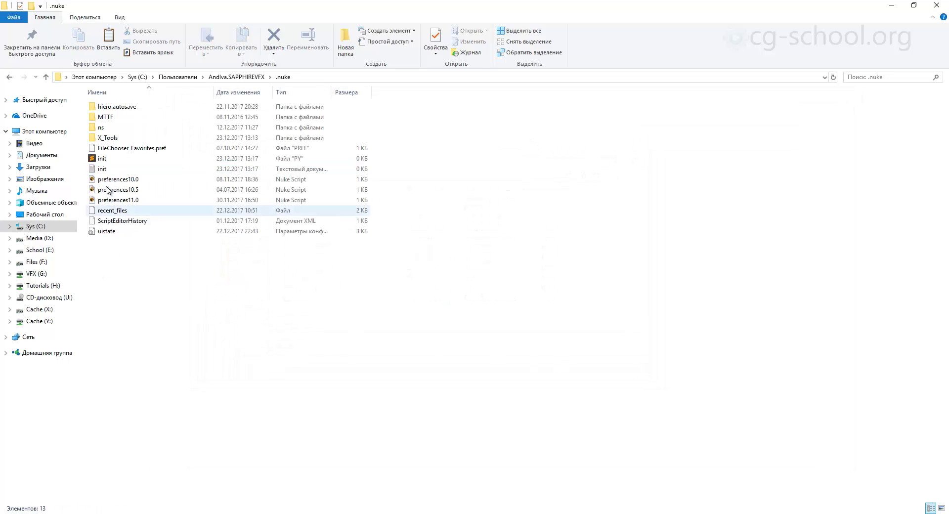
Open the new init.py in Sublime Text to check that it is empty, and close the editor
{"action": "left_click", "coordinate": [127, 159]}
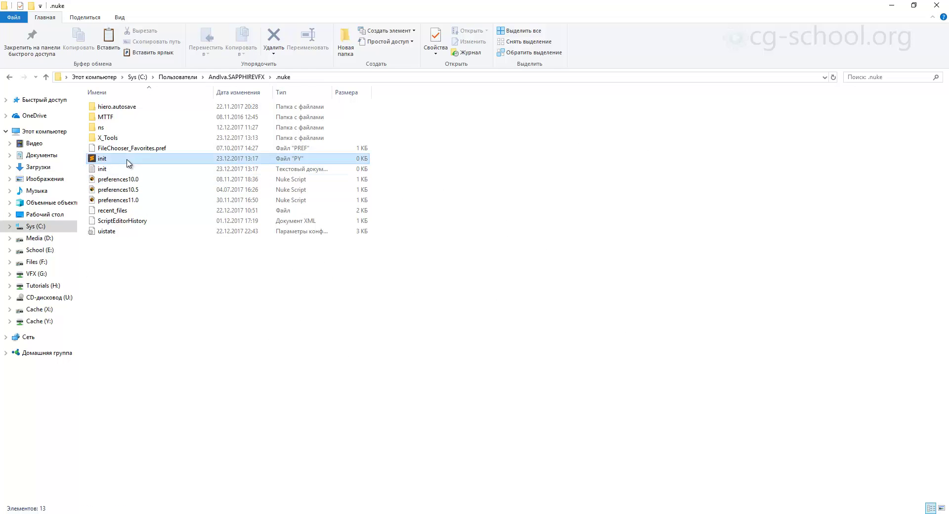
{"action": "double_click", "coordinate": [108, 161]}
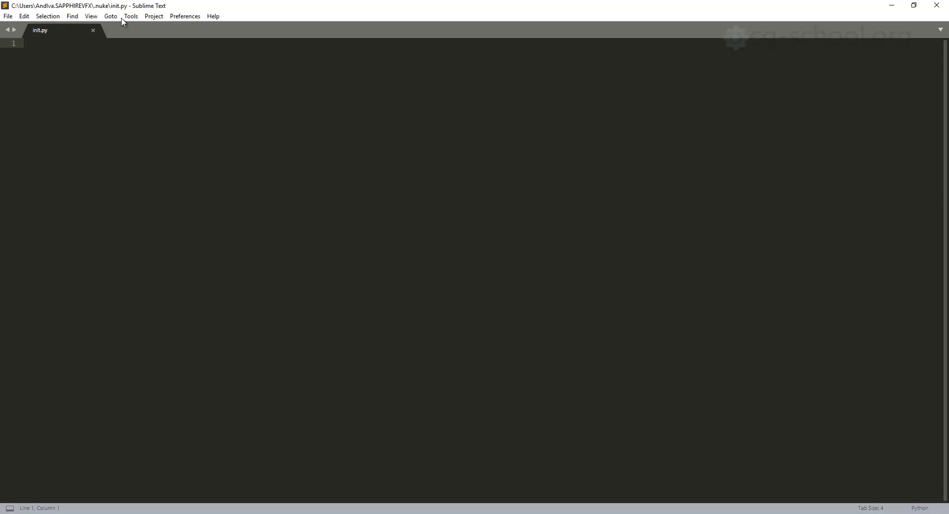
{"action": "left_click", "coordinate": [93, 31]}
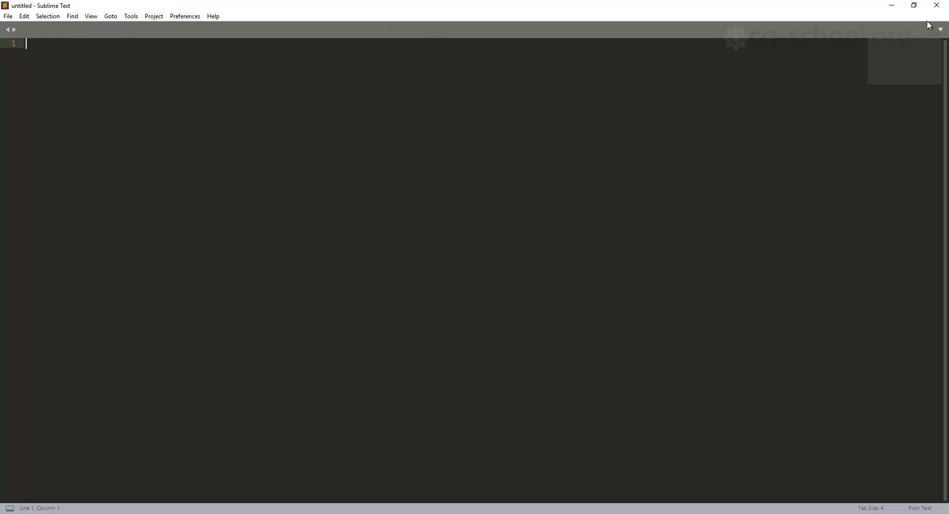
{"action": "left_click", "coordinate": [937, 6]}
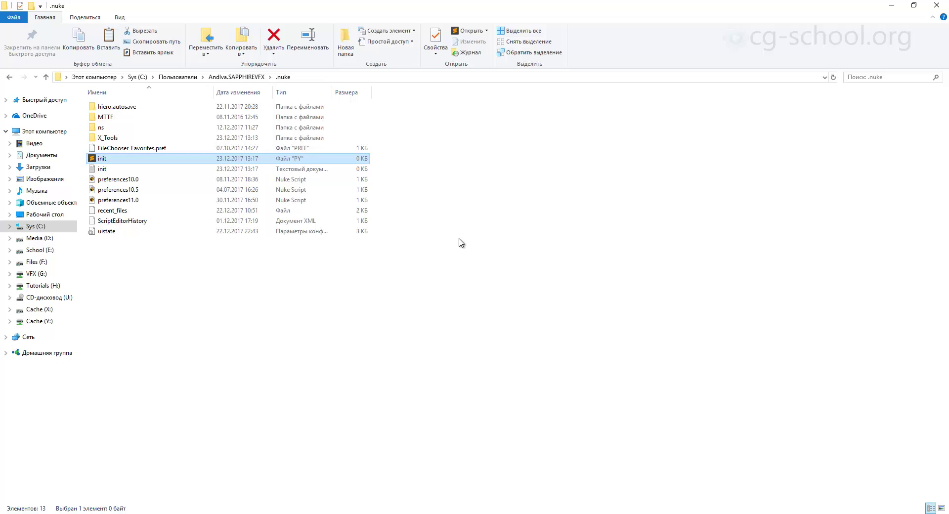
Reopen init.py in Sublime Text, view the recently opened plugins menu.py alongside it, close both files and return to File Explorer
{"action": "double_click", "coordinate": [136, 162]}
{"action": "left_click", "coordinate": [8, 16]}
{"action": "mouse_move", "coordinate": [127, 60]}
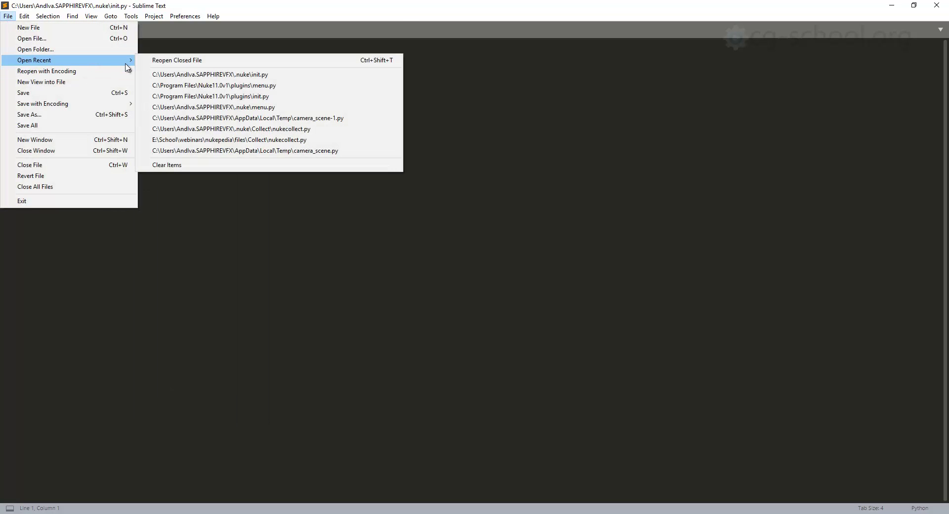
{"action": "left_click", "coordinate": [309, 85]}
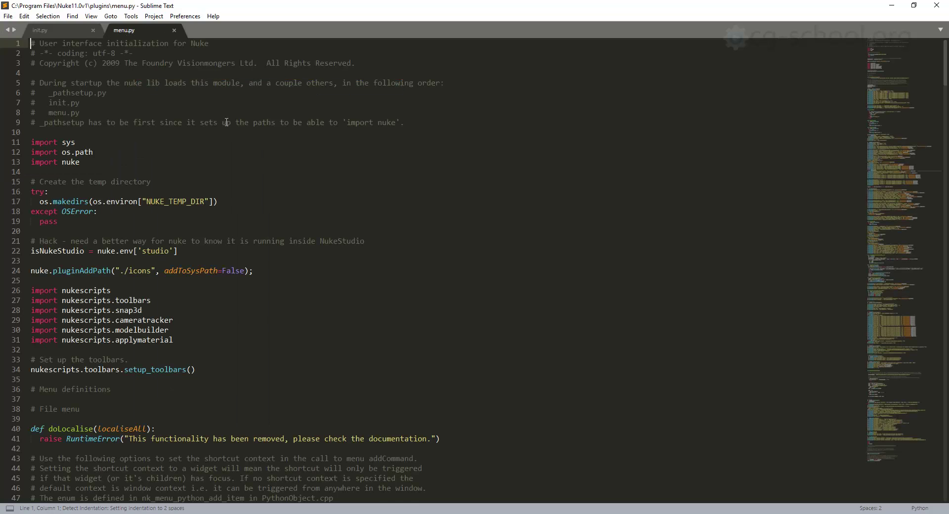
{"action": "left_click", "coordinate": [251, 260]}
{"action": "scroll", "coordinate": [137, 156], "scroll_direction": "down", "scroll_amount": 15}
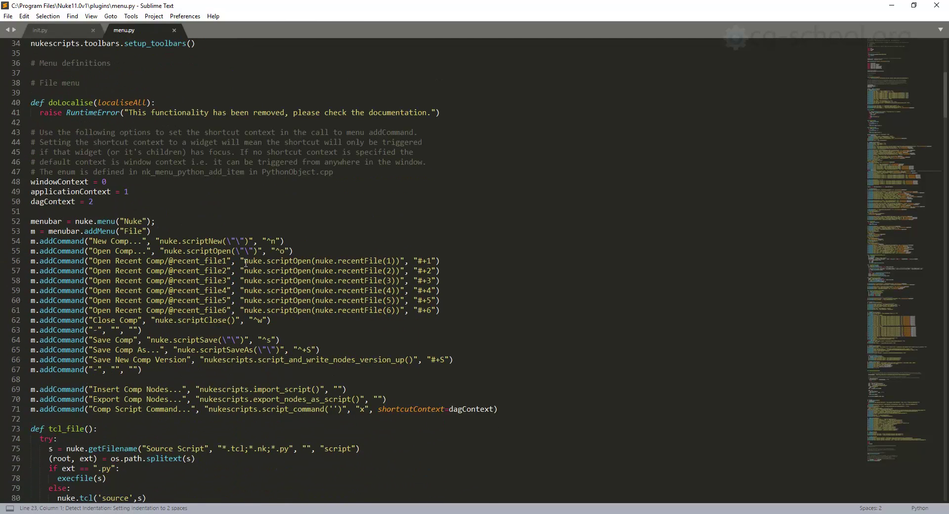
{"action": "left_click", "coordinate": [174, 31]}
{"action": "left_click", "coordinate": [93, 30]}
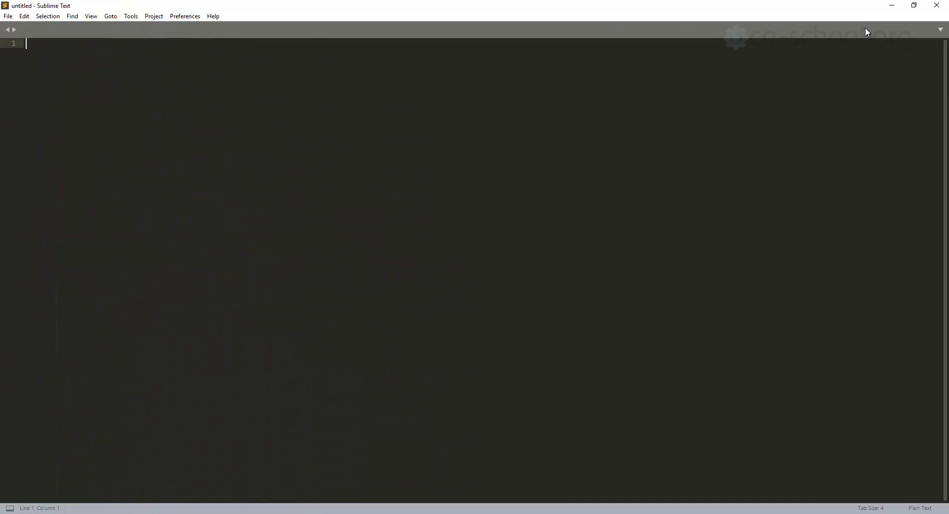
{"action": "left_click", "coordinate": [892, 5]}
Open the init text document in Notepad and save it as menu.py in the .nuke folder with the file type set to all files
{"action": "double_click", "coordinate": [131, 169]}
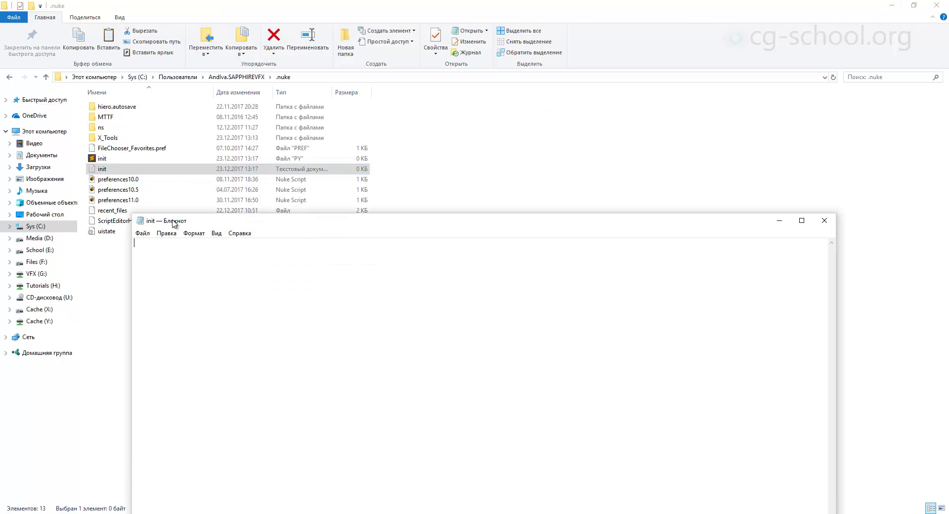
{"action": "left_click", "coordinate": [142, 233]}
{"action": "left_click", "coordinate": [174, 277]}
{"action": "left_click", "coordinate": [326, 467]}
{"action": "left_click", "coordinate": [324, 484]}
{"action": "left_click", "coordinate": [313, 454]}
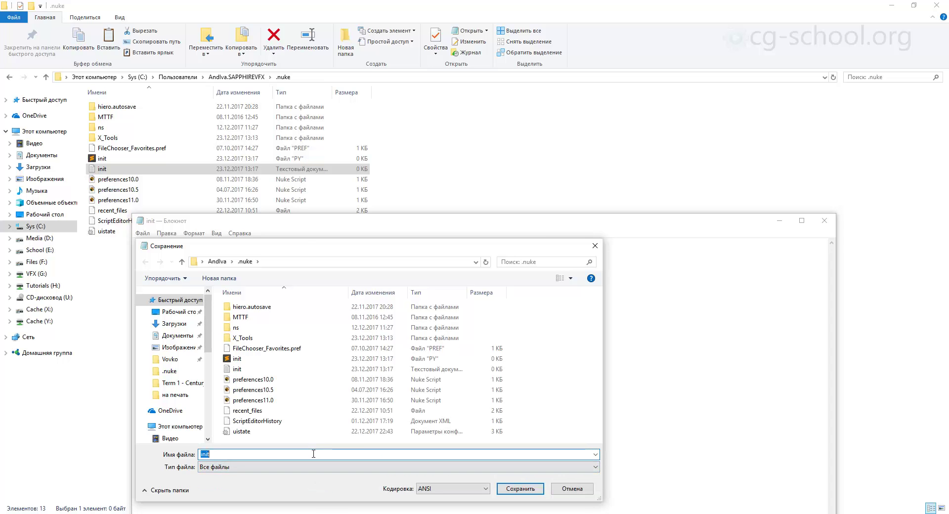
{"action": "type", "text": "menu.py"}
{"action": "key", "text": "Return"}
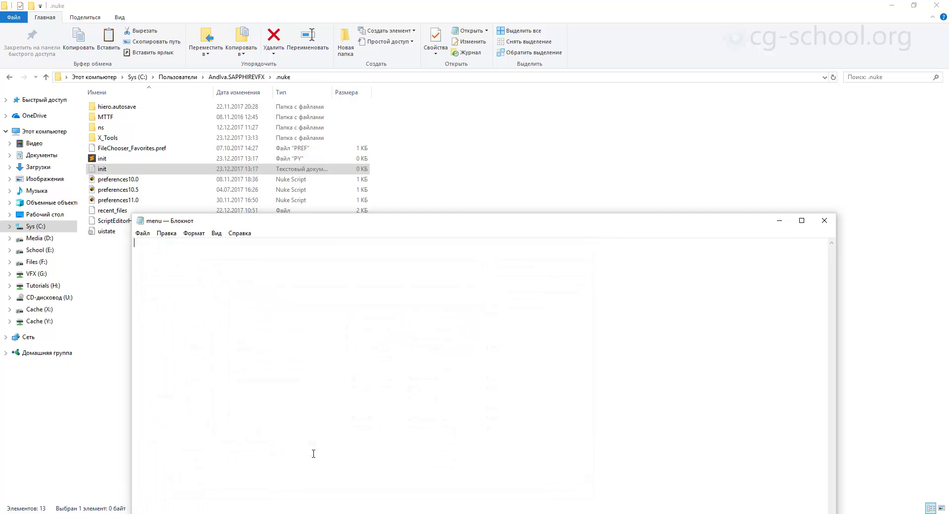
Close Notepad and delete the leftover init text document from the .nuke folder
{"action": "left_click", "coordinate": [824, 221]}
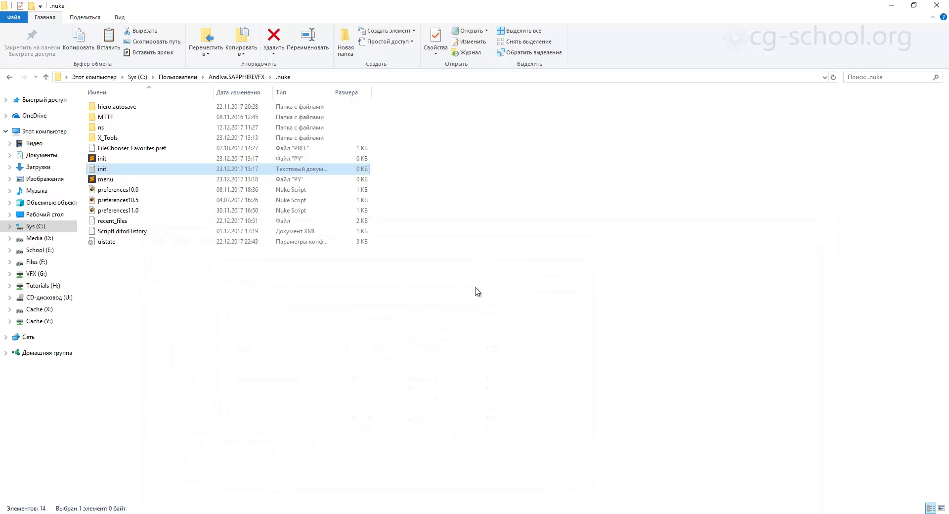
{"action": "left_click", "coordinate": [133, 170]}
{"action": "key", "text": "Delete"}
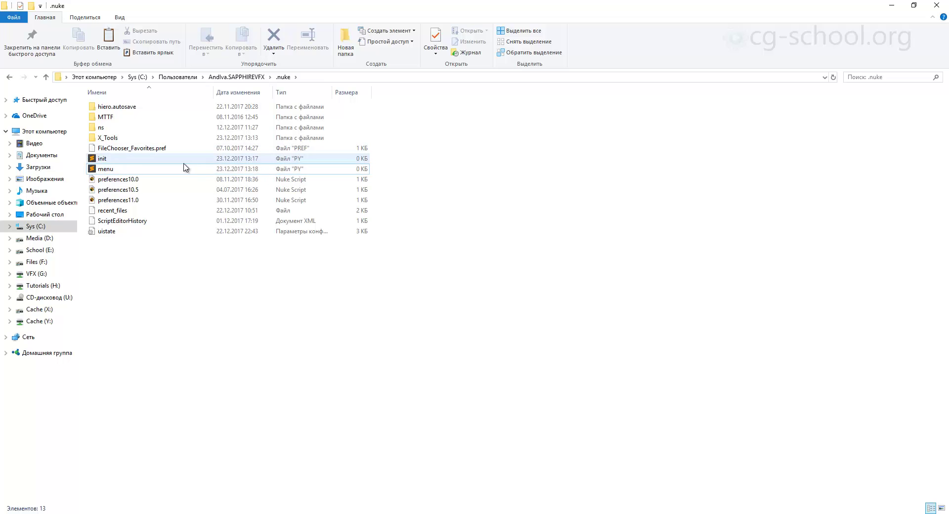
Look through the Tools and Icons subfolders of X_Tools, and return to the .nuke folder
{"action": "left_click", "coordinate": [142, 162]}
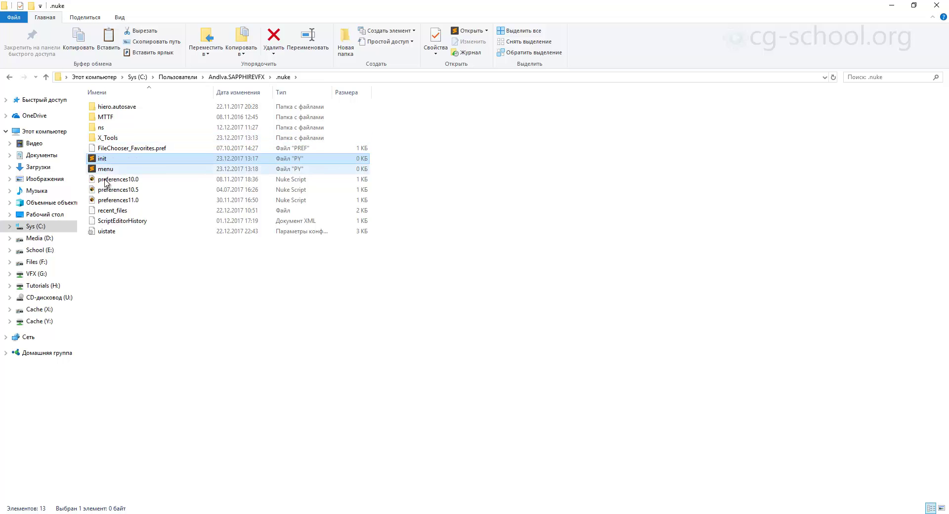
{"action": "double_click", "coordinate": [110, 138]}
{"action": "double_click", "coordinate": [115, 117]}
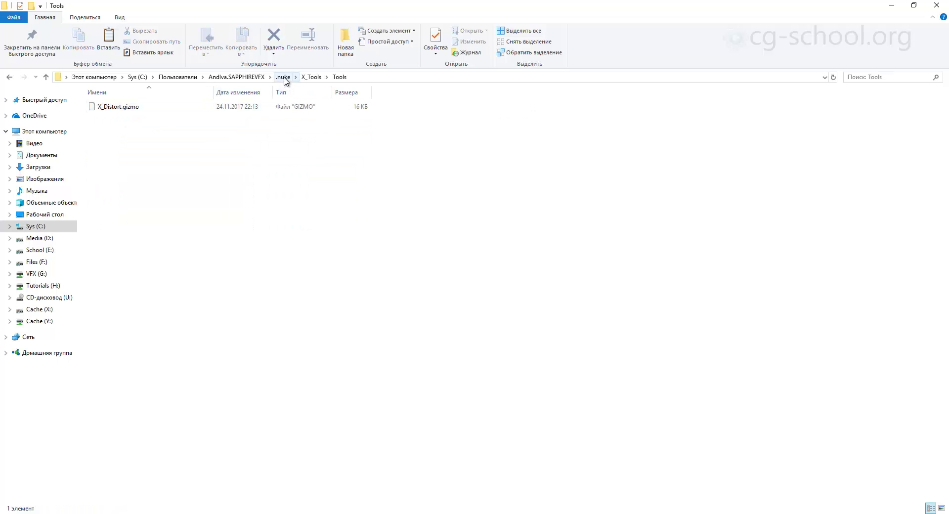
{"action": "left_click", "coordinate": [283, 77]}
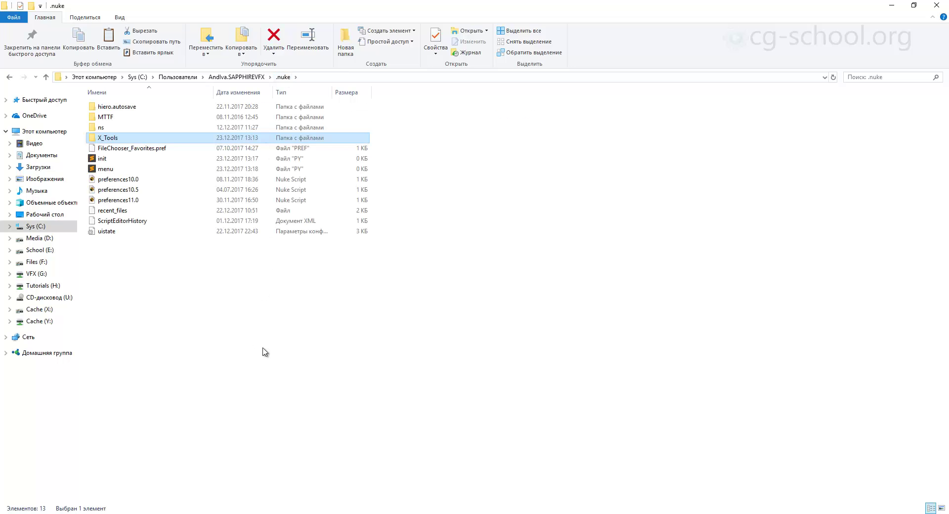
{"action": "double_click", "coordinate": [124, 139]}
{"action": "double_click", "coordinate": [121, 124]}
{"action": "left_click", "coordinate": [121, 107]}
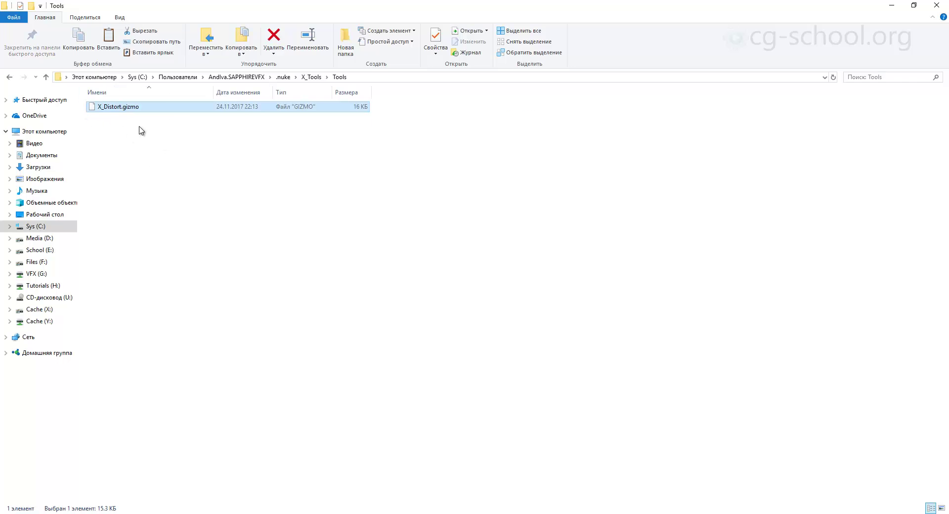
{"action": "left_click", "coordinate": [312, 78]}
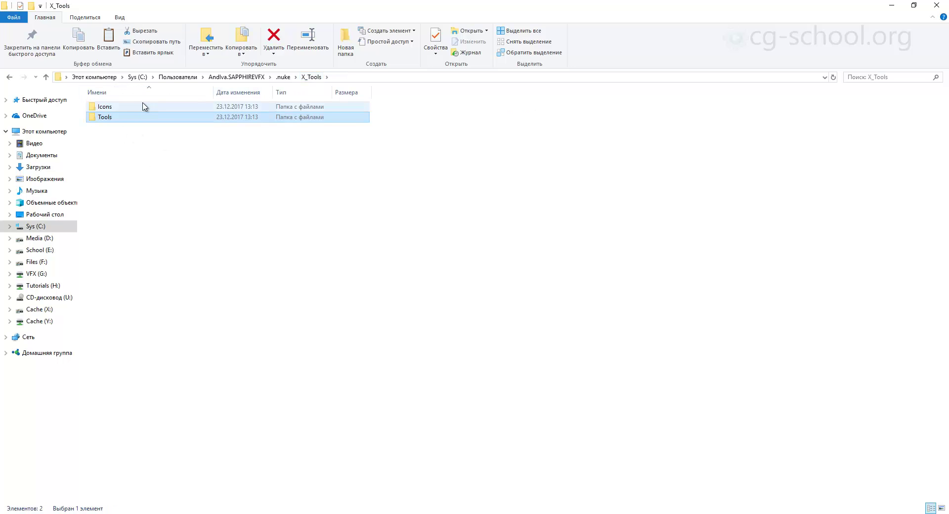
{"action": "double_click", "coordinate": [142, 106]}
{"action": "left_click", "coordinate": [283, 78]}
Open init.py from the .nuke folder in Sublime Text and write the call nuke.pluginAddPath() on its first line
{"action": "double_click", "coordinate": [120, 158]}
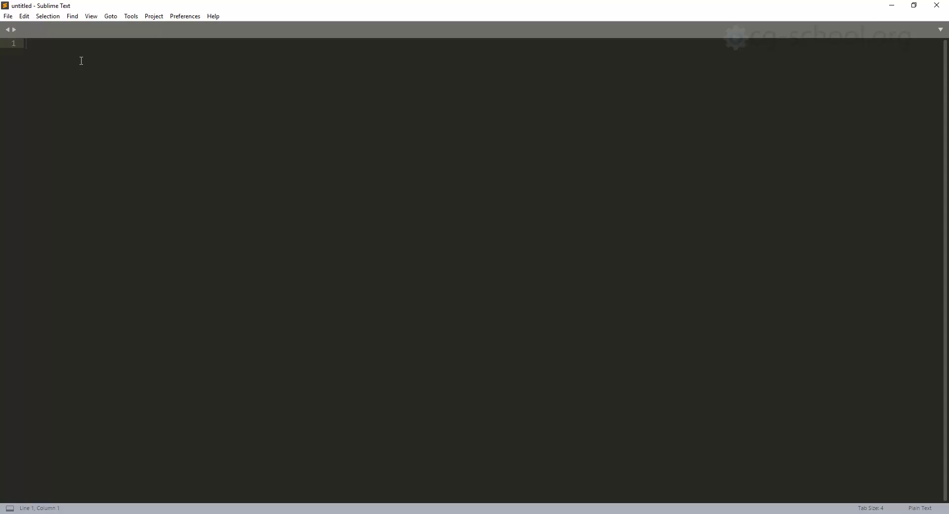
{"action": "left_click", "coordinate": [893, 5]}
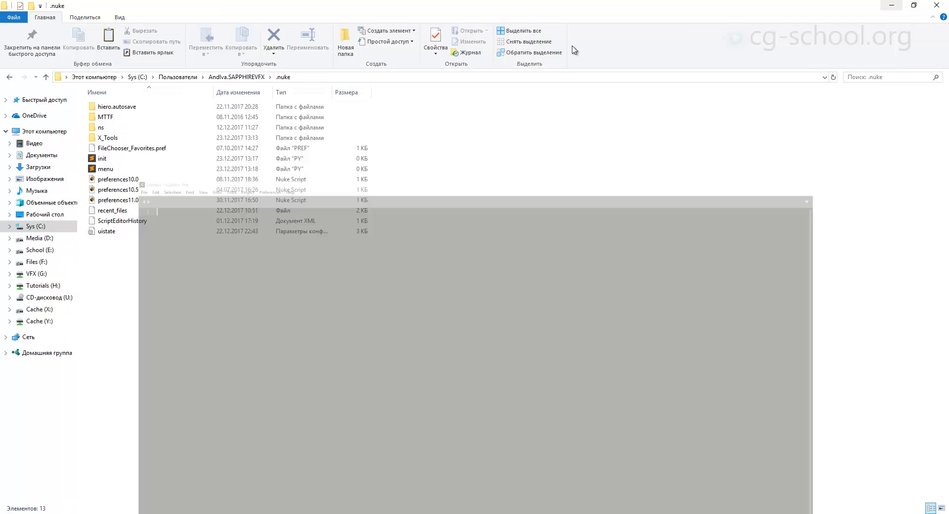
{"action": "double_click", "coordinate": [100, 158]}
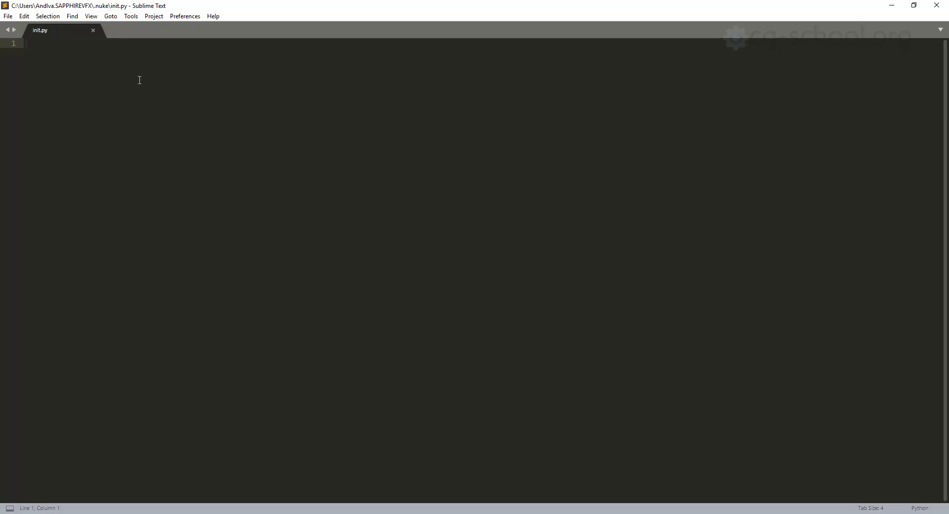
{"action": "type", "text": "nuke."}
{"action": "type", "text": "pluginAddPath"}
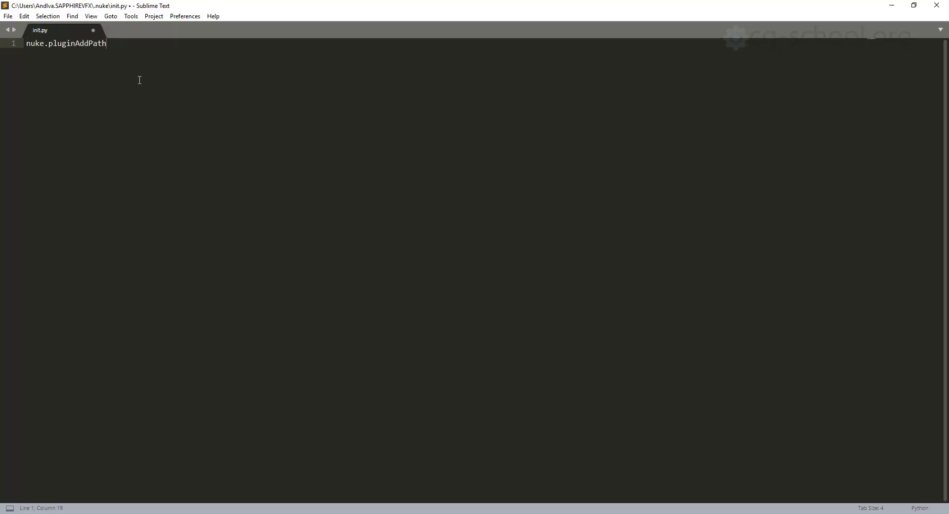
{"action": "type", "text": "()"}
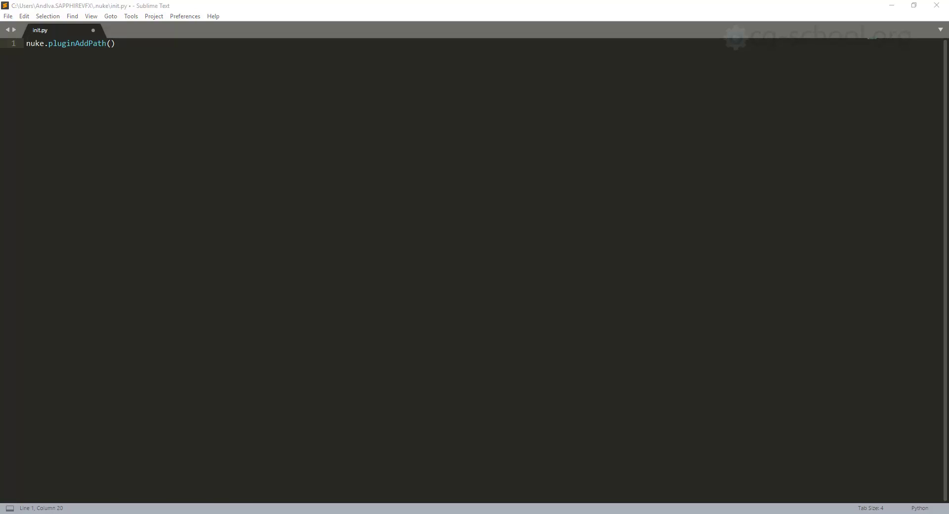
Copy the full path of the X_Tools/Icons folder from File Explorer and insert it in single quotes as the pluginAddPath argument in init.py
{"action": "left_click", "coordinate": [148, 483]}
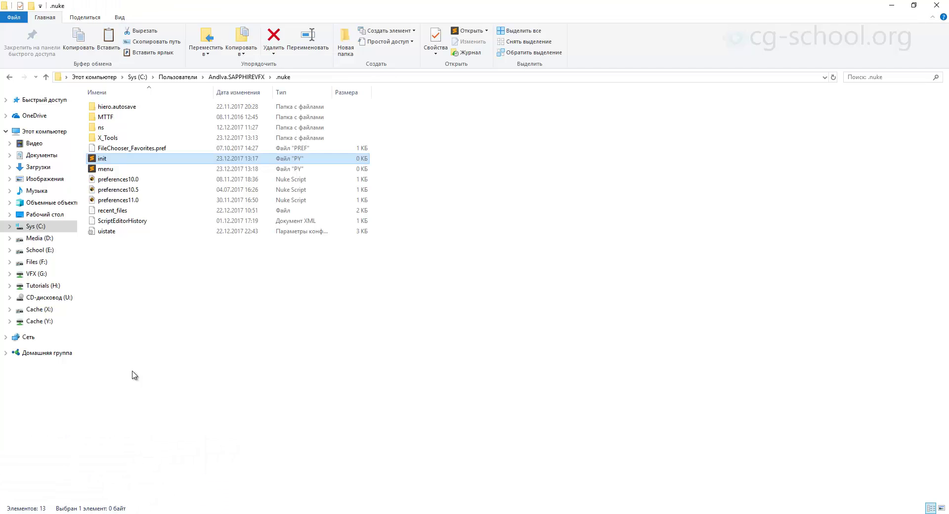
{"action": "double_click", "coordinate": [121, 138]}
{"action": "double_click", "coordinate": [117, 107]}
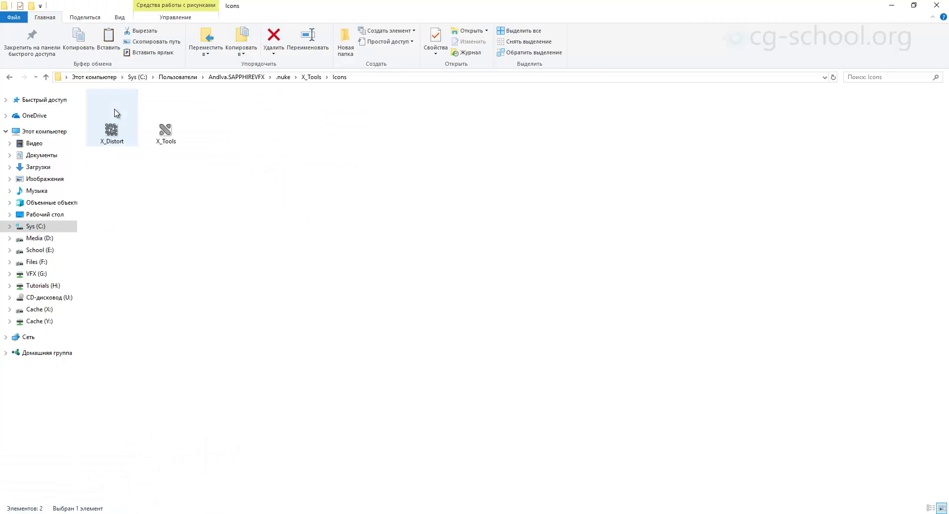
{"action": "left_click", "coordinate": [358, 78]}
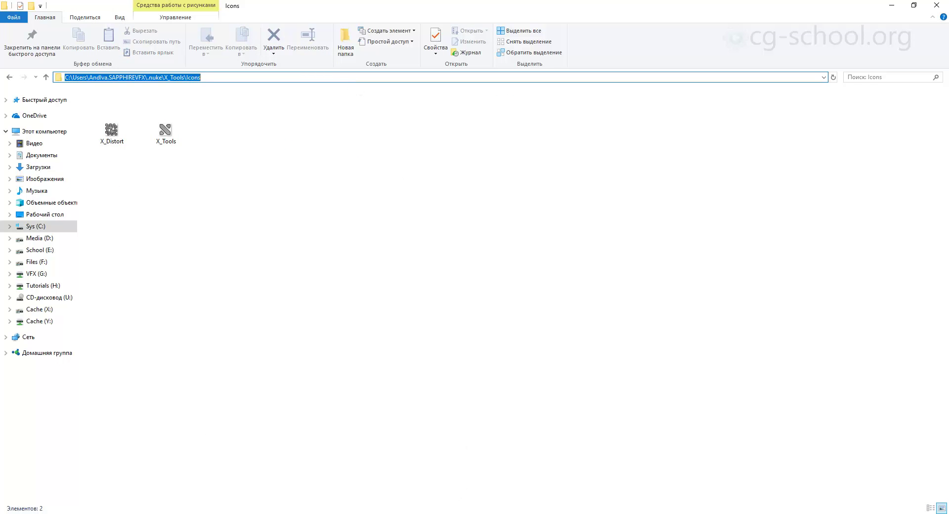
{"action": "key", "text": "alt+Tab"}
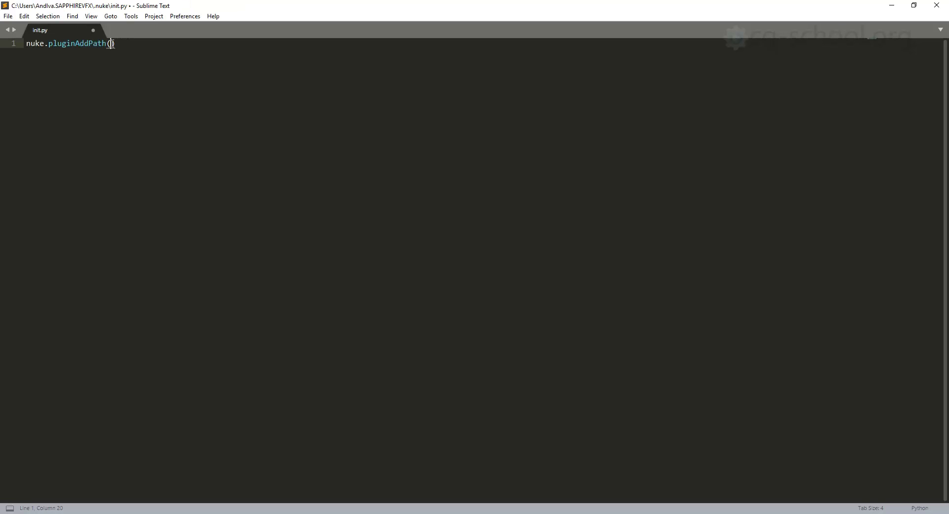
{"action": "type", "text": "''"}
{"action": "type", "text": "C:\\Users\\AndIva.SAPPHIREVFX\\.nuke\\X_Tools\\Icons"}
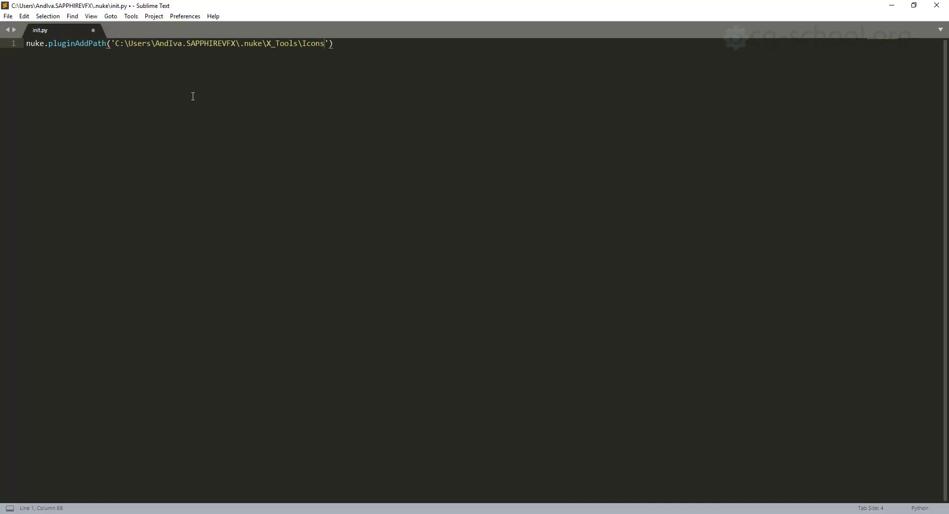
Replace every backslash in the Icons folder path with a forward slash
{"action": "left_click", "coordinate": [163, 43]}
{"action": "left_click_drag", "start_coordinate": [341, 43], "coordinate": [32, 45]}
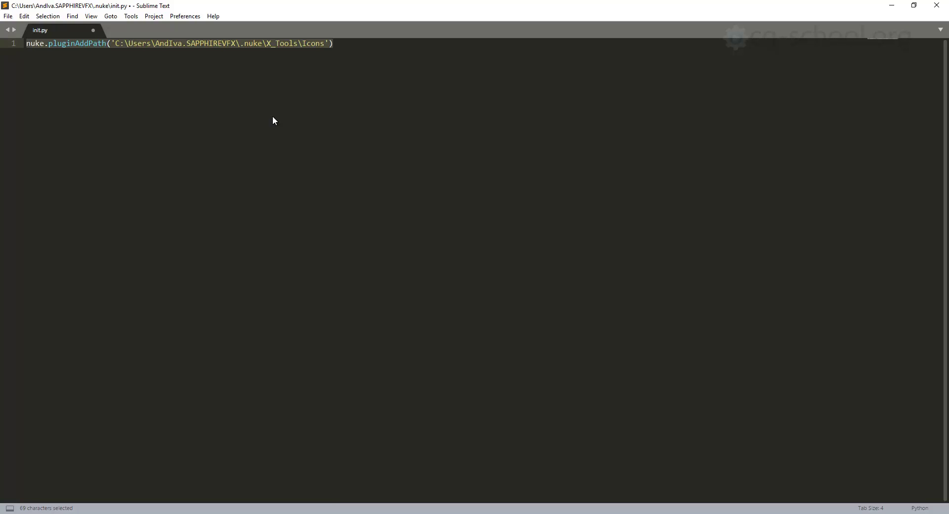
{"action": "left_click", "coordinate": [126, 43]}
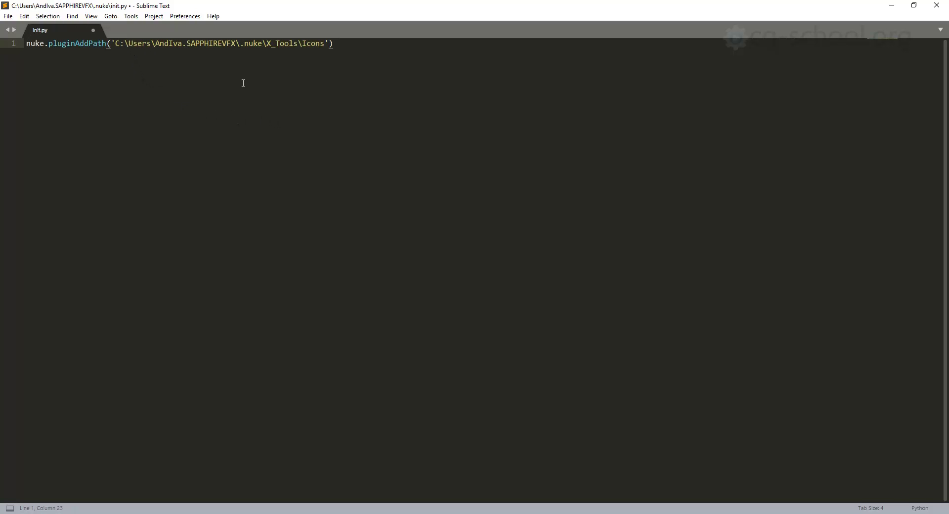
{"action": "key", "text": "Delete"}
{"action": "type", "text": "/"}
{"action": "key", "text": "Delete"}
{"action": "type", "text": "/"}
{"action": "key", "text": "Right"}
{"action": "key", "text": "Delete"}
{"action": "type", "text": "/"}
{"action": "key", "text": "Delete"}
{"action": "type", "text": "/"}
{"action": "key", "text": "Delete"}
{"action": "type", "text": "/"}
Duplicate the pluginAddPath statement for the Icons folder onto a second line of init.py
{"action": "left_click_drag", "start_coordinate": [339, 52], "coordinate": [25, 44]}
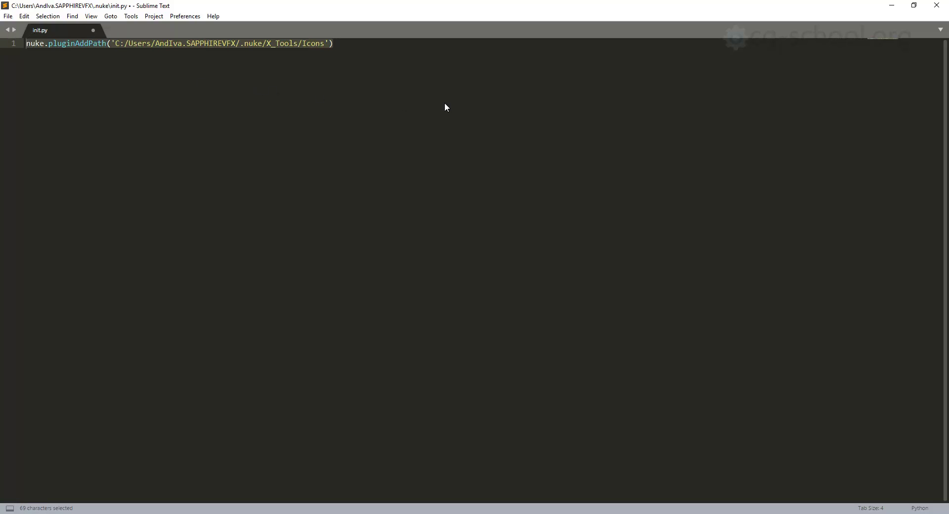
{"action": "key", "text": "ctrl+c"}
{"action": "left_click", "coordinate": [354, 43]}
{"action": "key", "text": "ctrl+v"}
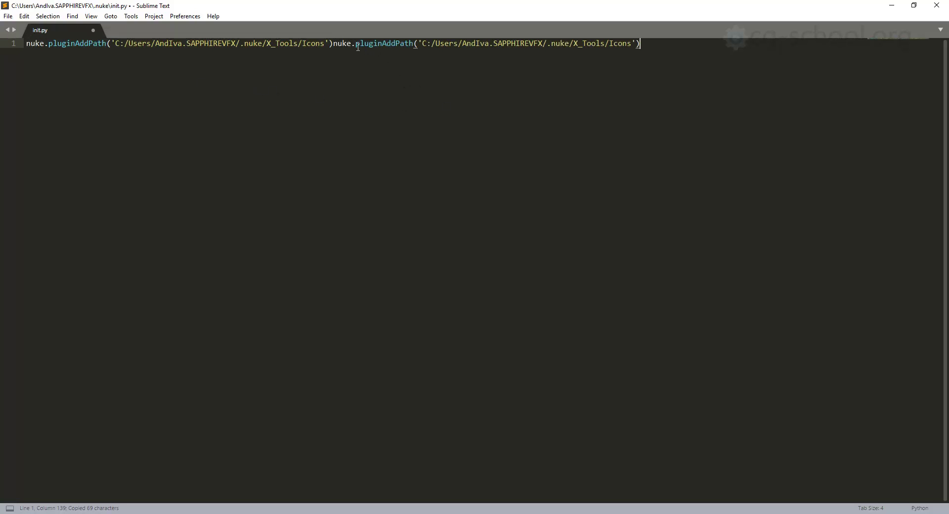
{"action": "left_click", "coordinate": [332, 43]}
{"action": "key", "text": "Return"}
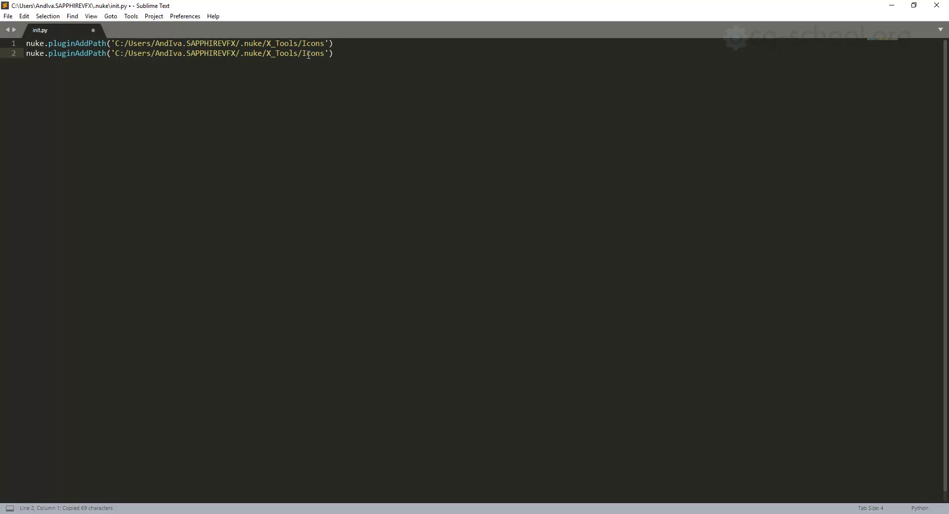
Change the final folder in the second path from Icons to Tools and save init.py
{"action": "double_click", "coordinate": [309, 54]}
{"action": "type", "text": "Tool"}
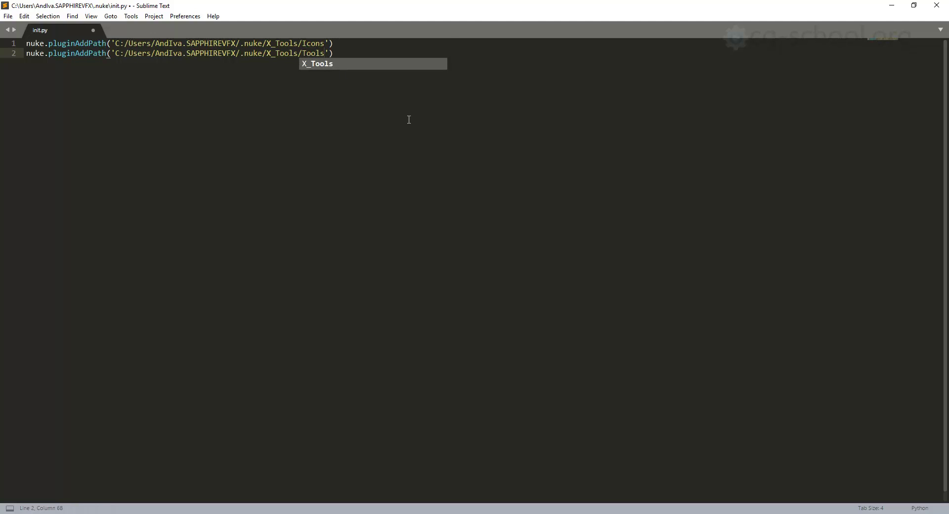
{"action": "key", "text": "End"}
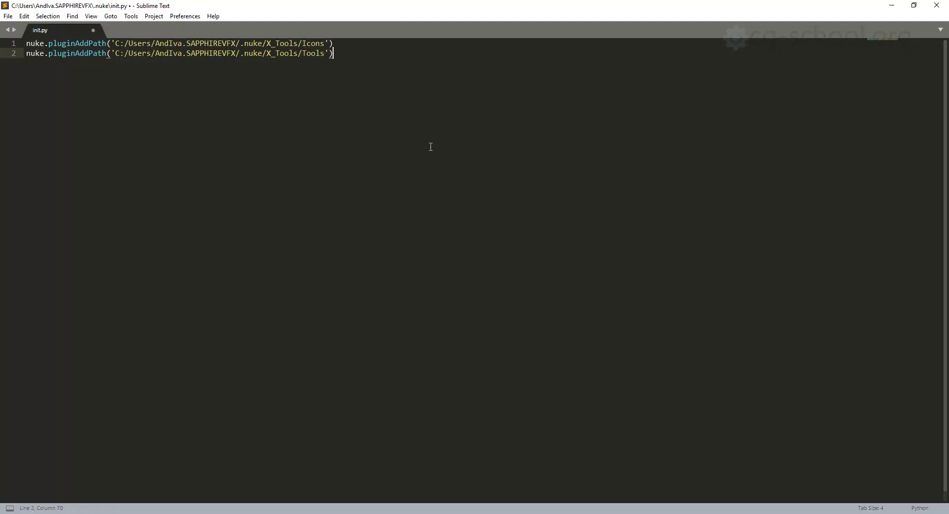
{"action": "key", "text": "ctrl+s"}
Compare the X_Tools subfolders in File Explorer with the two plugin path lines in init.py
{"action": "mouse_move", "coordinate": [153, 479]}
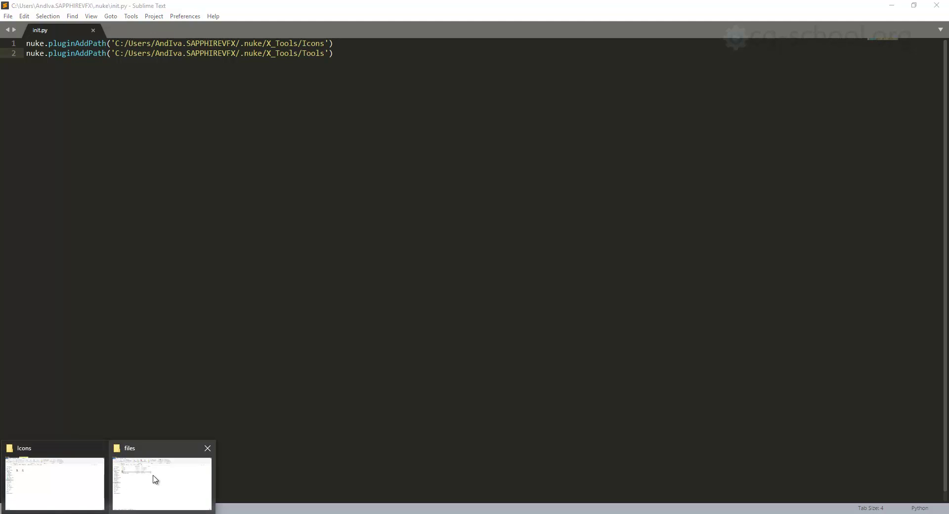
{"action": "left_click", "coordinate": [71, 471]}
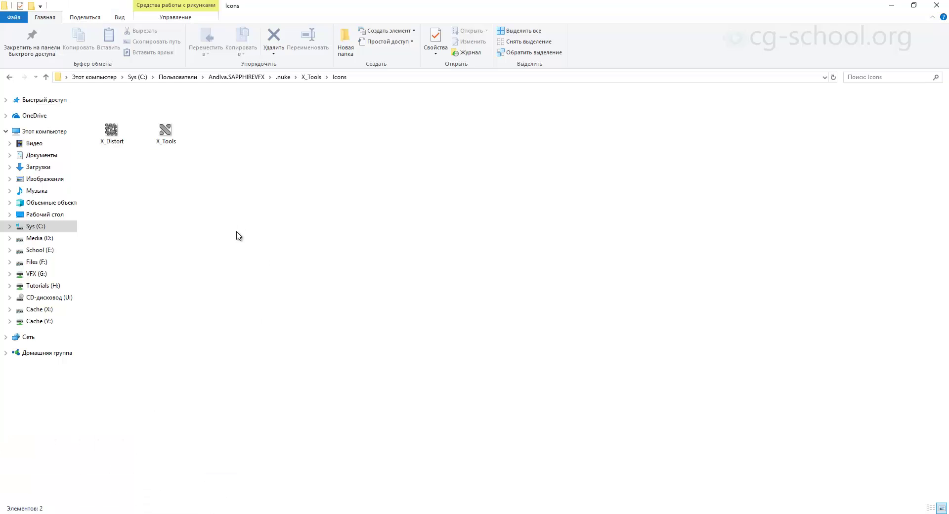
{"action": "left_click", "coordinate": [312, 77]}
{"action": "left_click", "coordinate": [108, 120]}
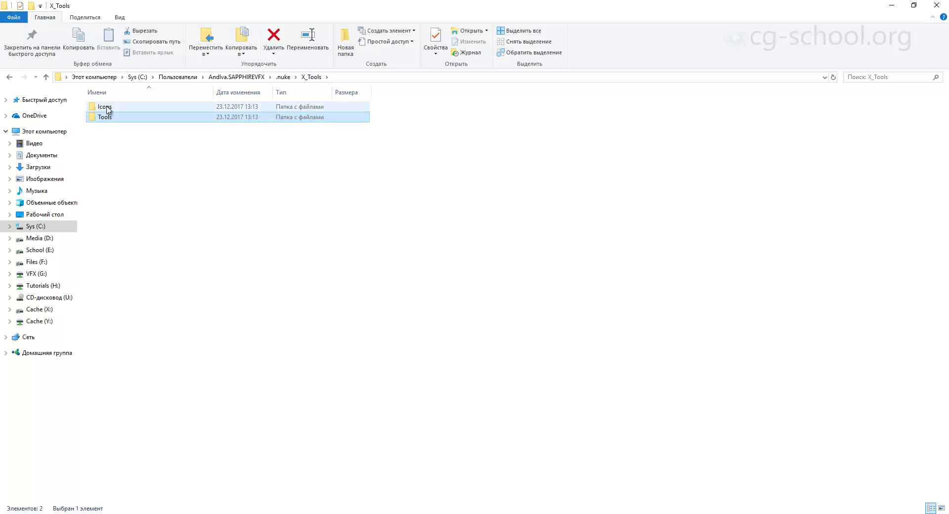
{"action": "left_click", "coordinate": [283, 77]}
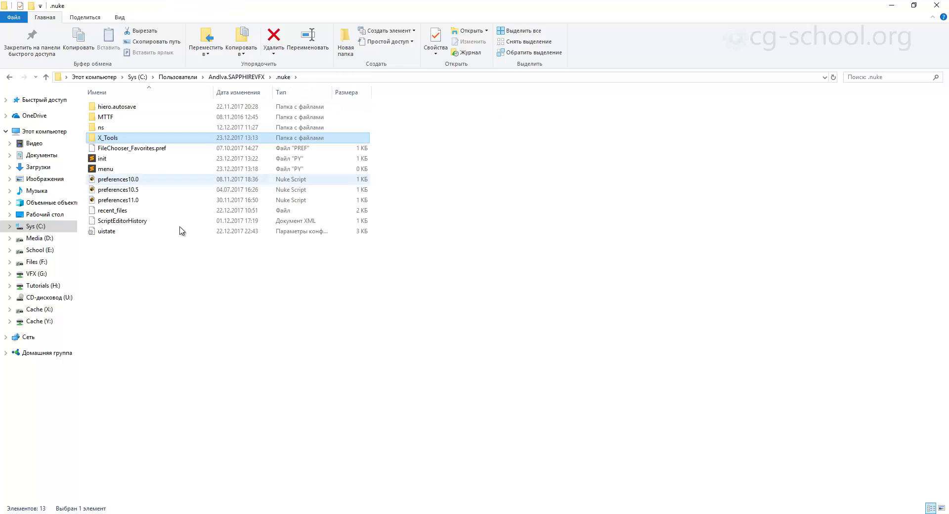
{"action": "key", "text": "alt+Tab"}
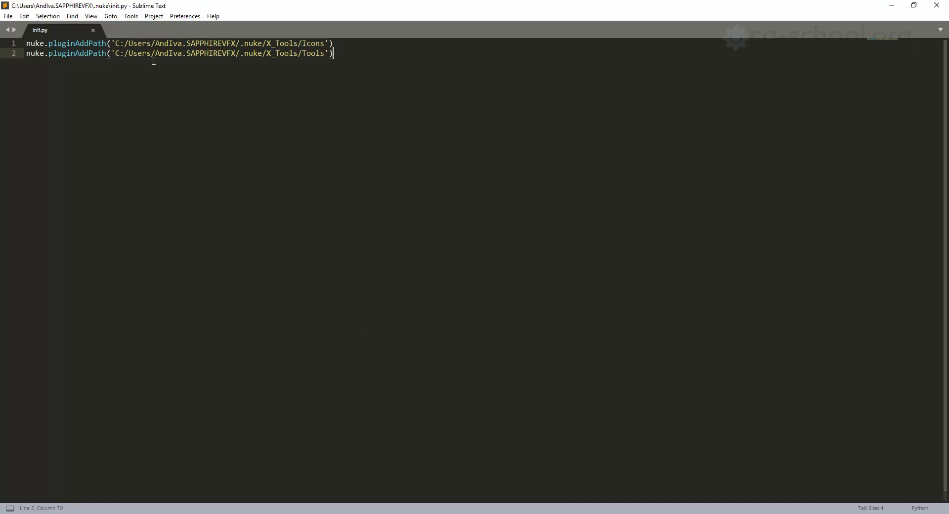
{"action": "left_click_drag", "start_coordinate": [26, 44], "coordinate": [405, 39]}
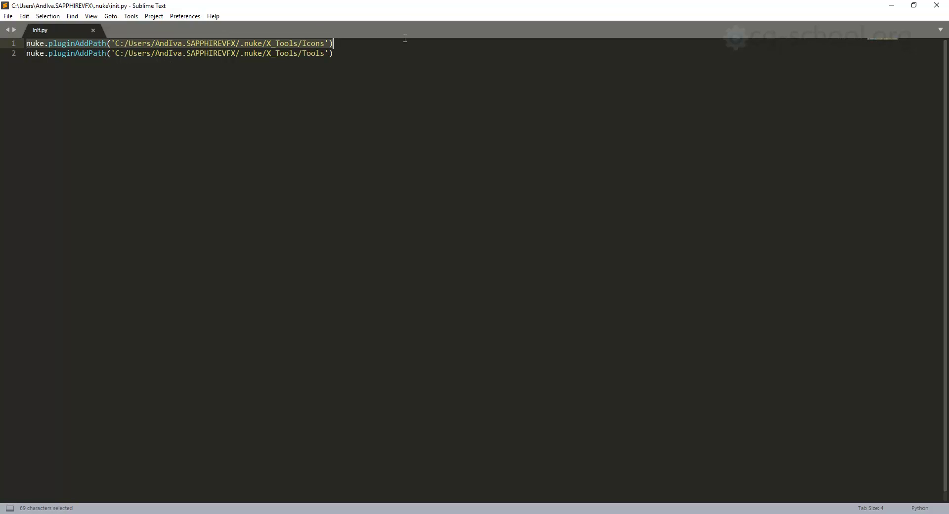
{"action": "left_click", "coordinate": [310, 53]}
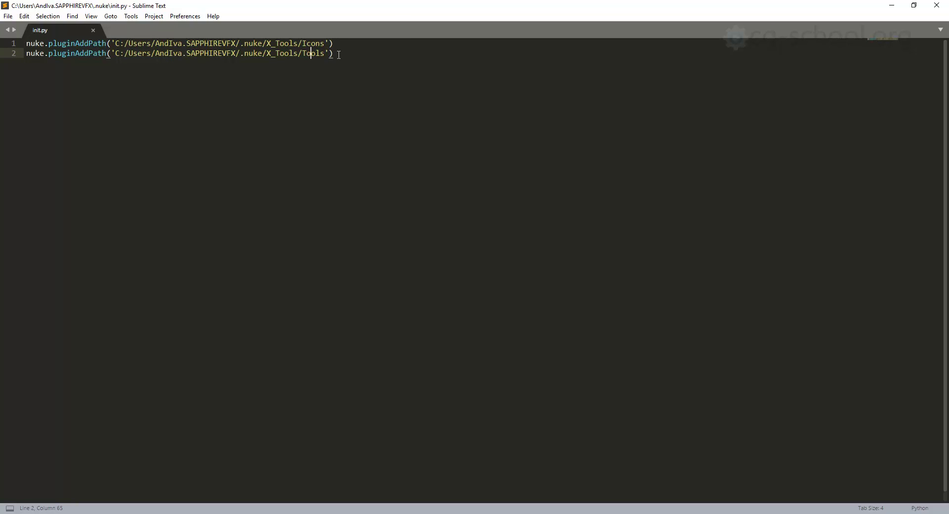
{"action": "left_click", "coordinate": [344, 60]}
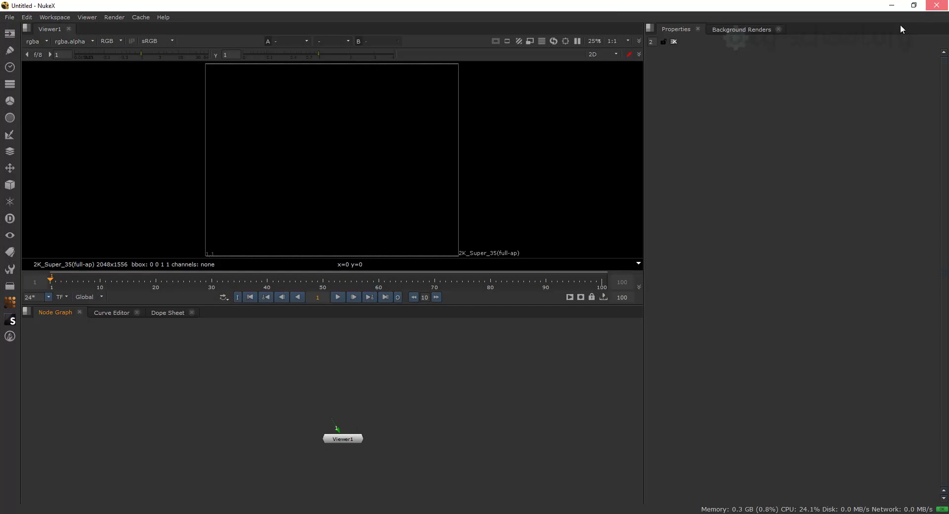
Switch to NukeX, search the node graph for nodes starting with "x", and return to init.py in Sublime Text
{"action": "key", "text": "alt+Tab"}
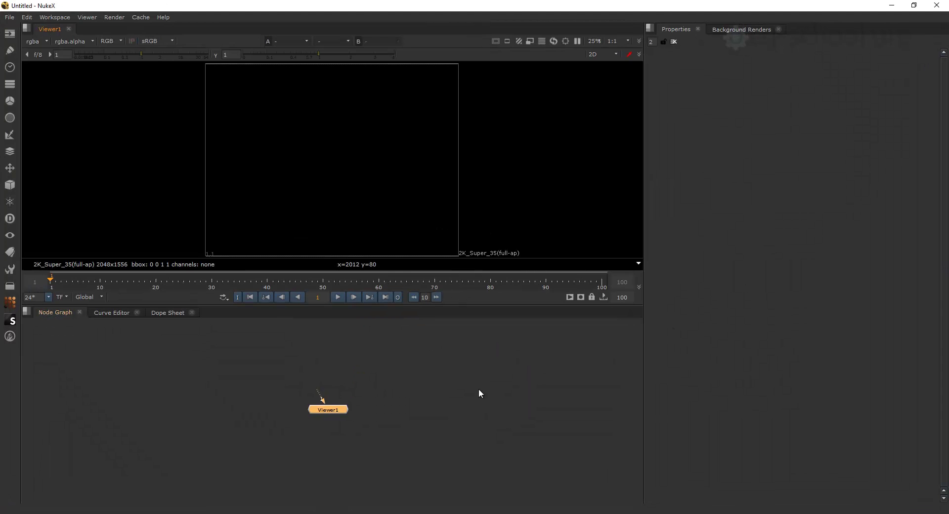
{"action": "key", "text": "Tab"}
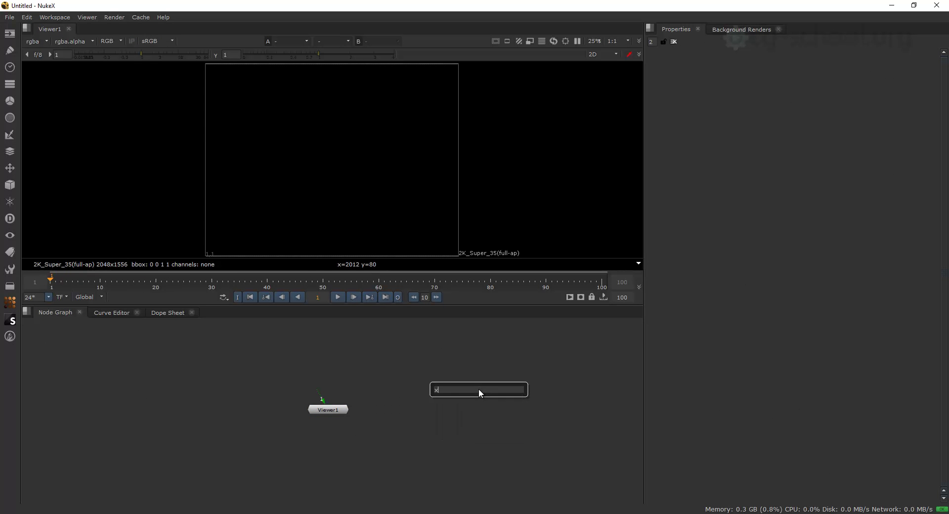
{"action": "type", "text": "x"}
{"action": "left_click", "coordinate": [410, 475]}
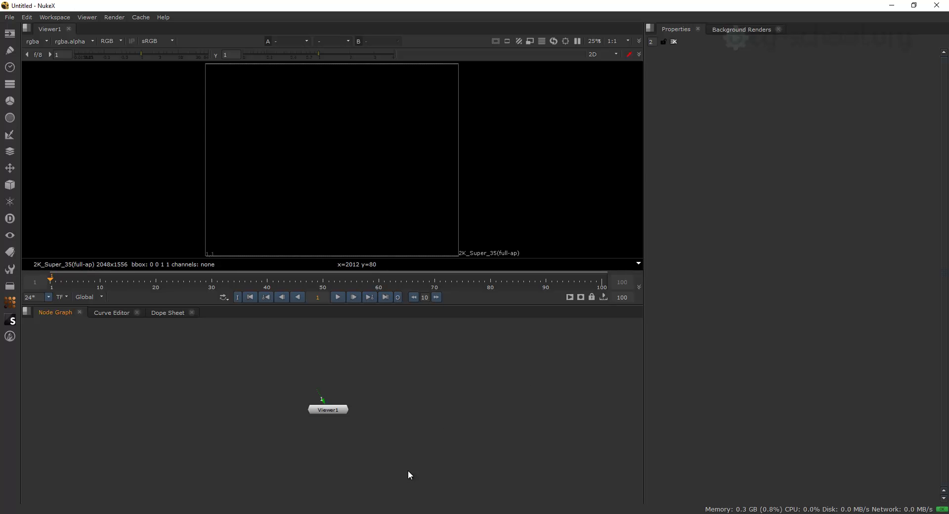
{"action": "left_click", "coordinate": [892, 5]}
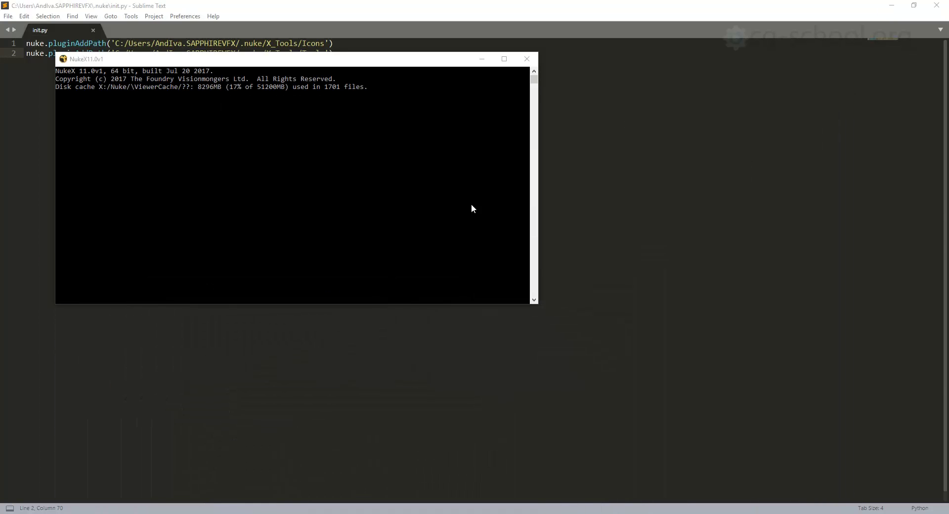
{"action": "left_click", "coordinate": [451, 8]}
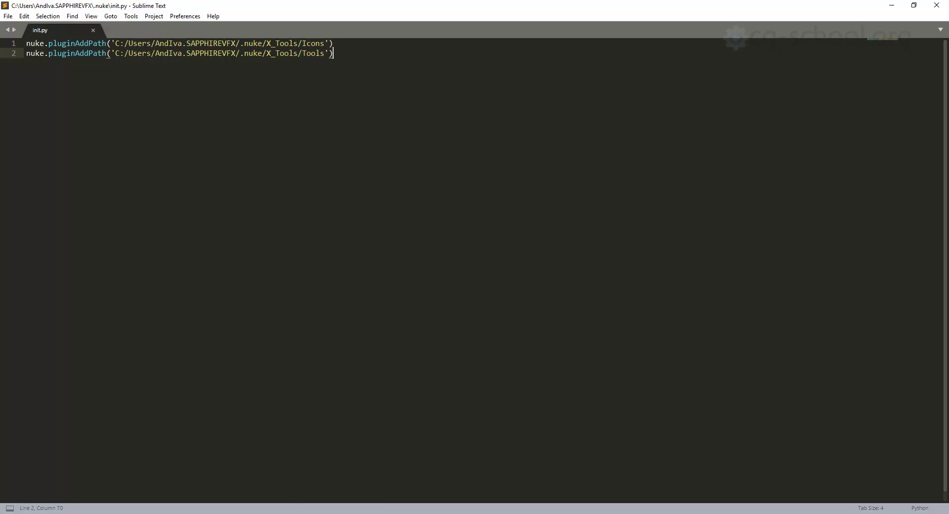
Switch to NukeX, look over the menu bar and the node toolbar categories, and return to init.py in Sublime Text
{"action": "mouse_move", "coordinate": [278, 509]}
{"action": "left_click", "coordinate": [310, 491]}
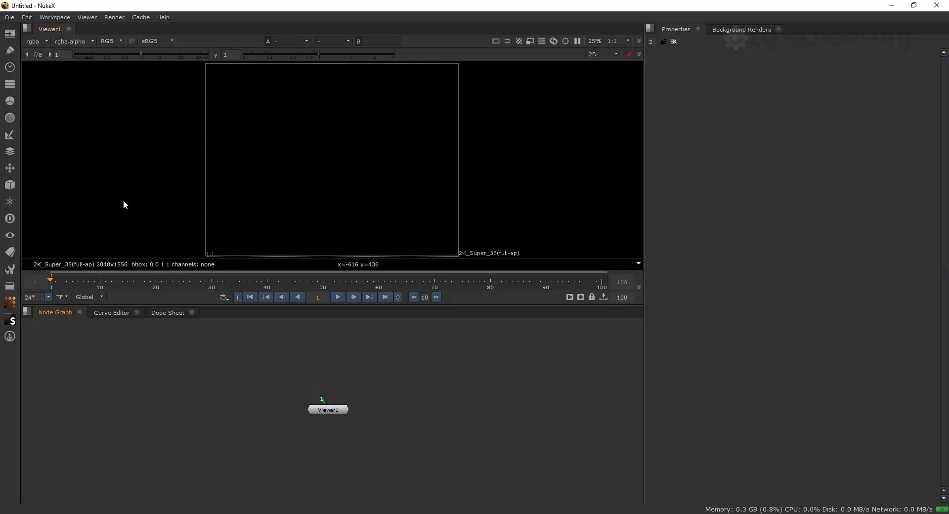
{"action": "left_click", "coordinate": [50, 17]}
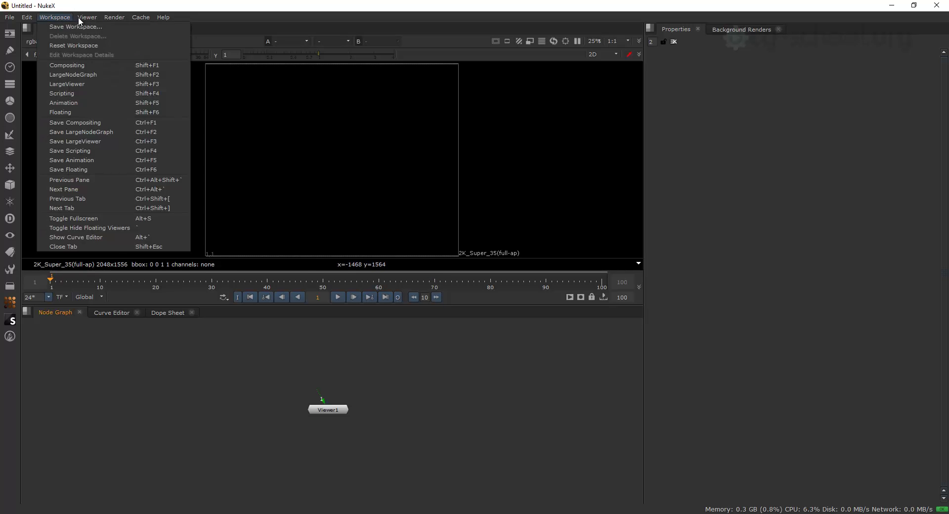
{"action": "left_click", "coordinate": [10, 393]}
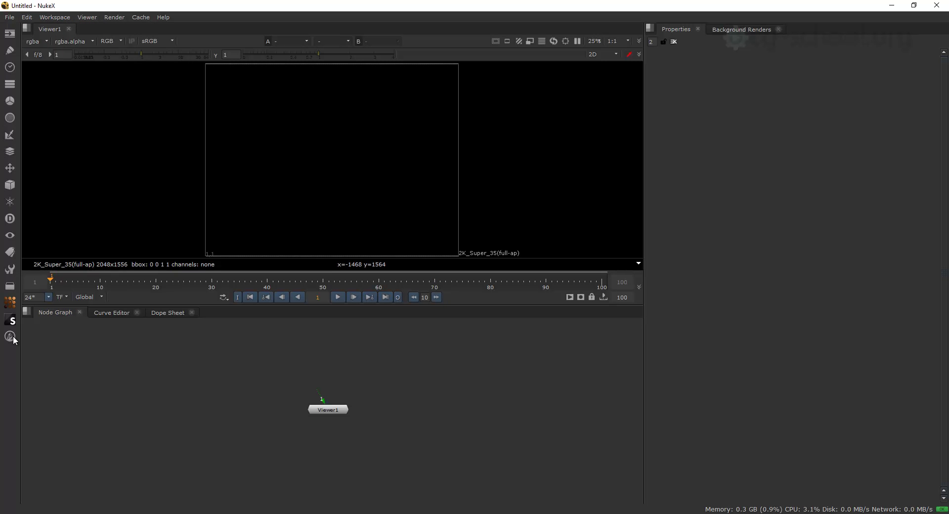
{"action": "left_click", "coordinate": [11, 302]}
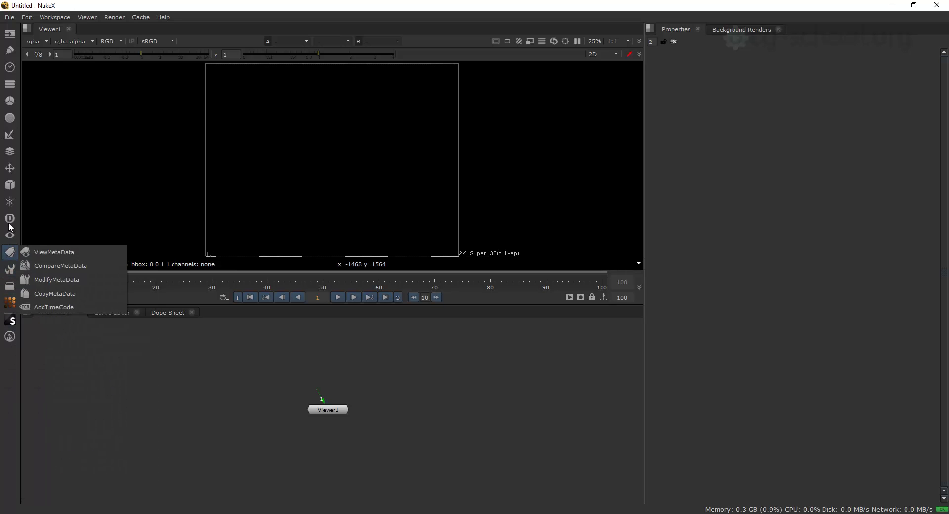
{"action": "mouse_move", "coordinate": [10, 179]}
{"action": "left_click", "coordinate": [10, 362]}
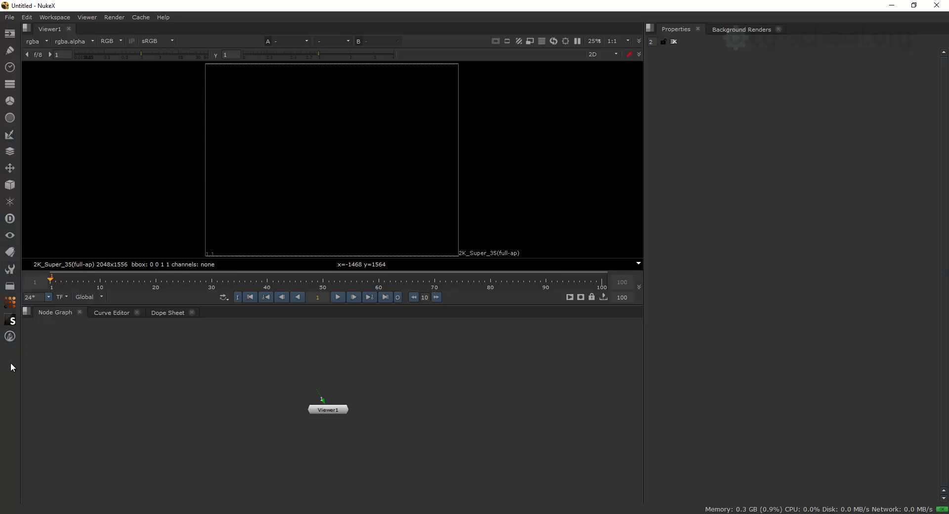
{"action": "left_click", "coordinate": [9, 119]}
{"action": "left_click", "coordinate": [8, 355]}
{"action": "left_click", "coordinate": [893, 4]}
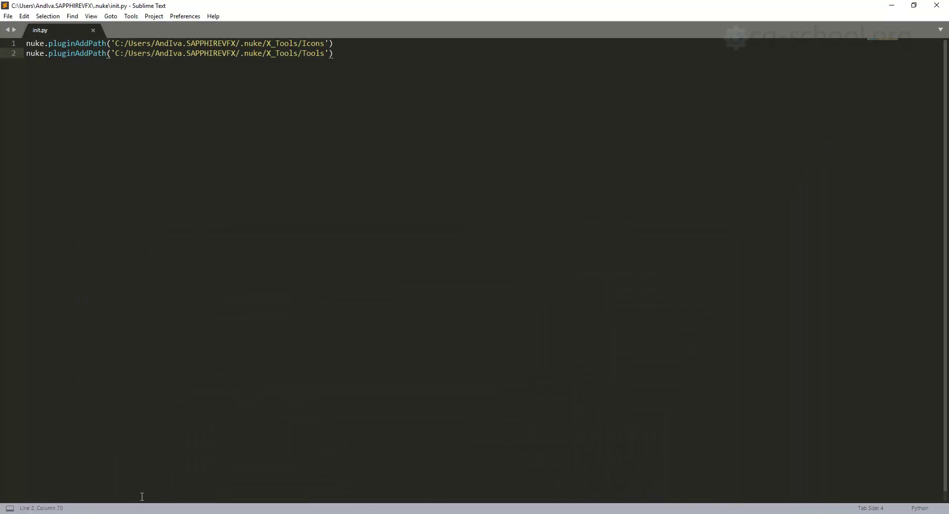
Open menu.py from the .nuke folder and enter the comment "# Menu for X_Tools" on its first line
{"action": "mouse_move", "coordinate": [154, 482]}
{"action": "left_click", "coordinate": [96, 447]}
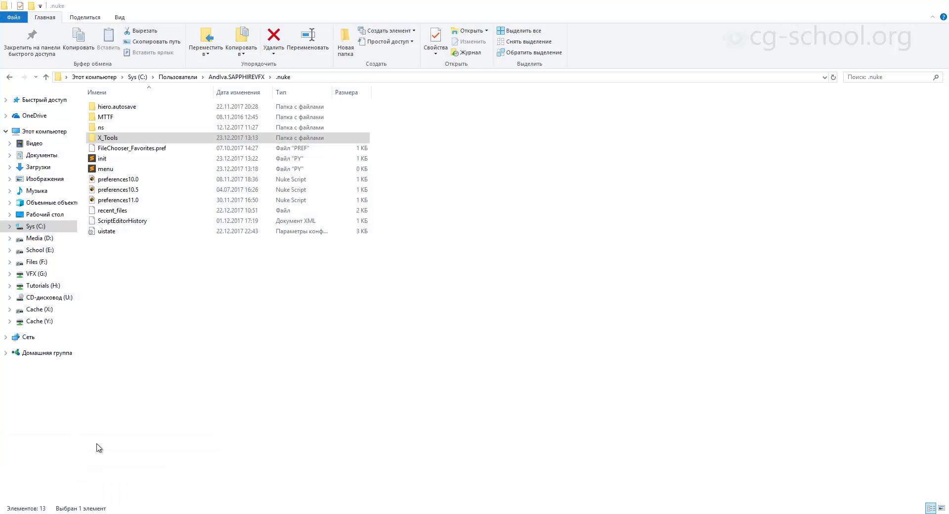
{"action": "double_click", "coordinate": [119, 171]}
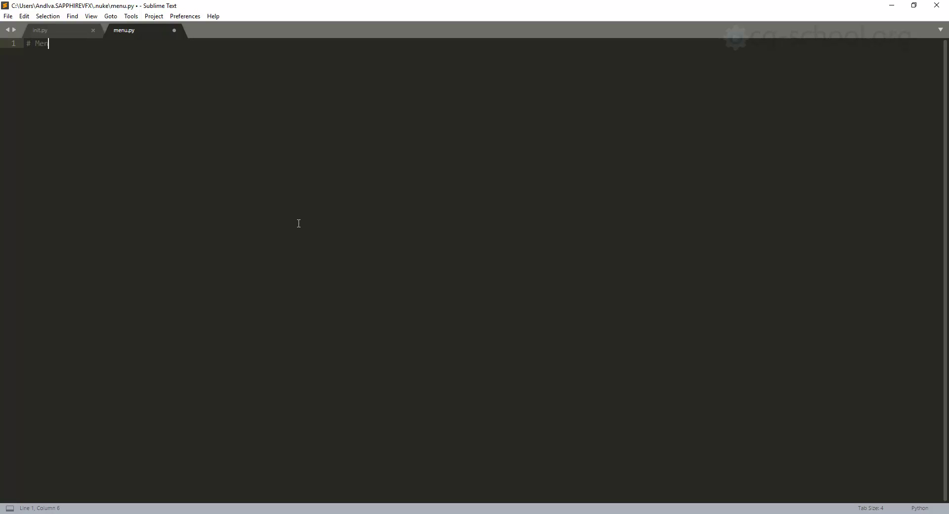
{"action": "type", "text": "u for X_"}
{"action": "type", "text": "Tools"}
{"action": "key", "text": "Return"}
{"action": "left_click", "coordinate": [24, 42]}
{"action": "left_click", "coordinate": [38, 55]}
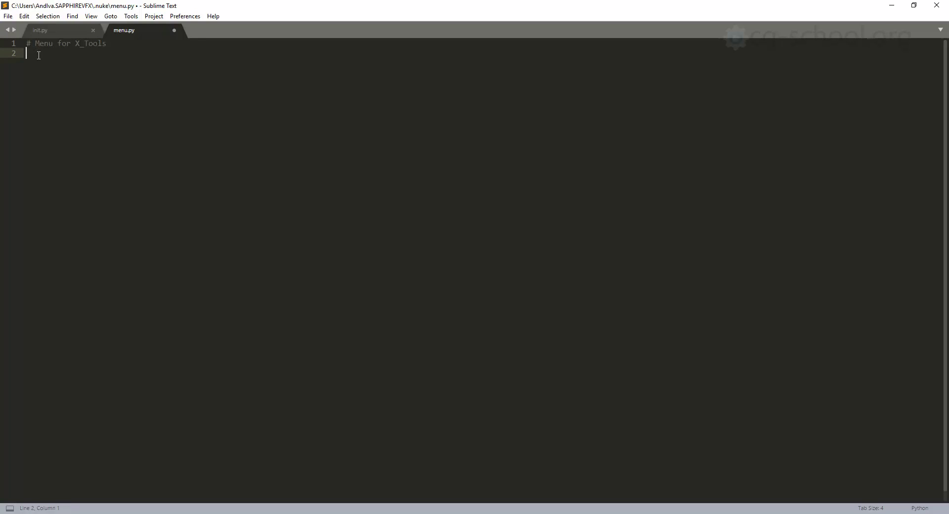
Remove the # marker from the first line of menu.py and put it back
{"action": "left_click_drag", "start_coordinate": [123, 47], "coordinate": [28, 43]}
{"action": "left_click", "coordinate": [36, 44]}
{"action": "key", "text": "BackSpace"}
{"action": "key", "text": "BackSpace"}
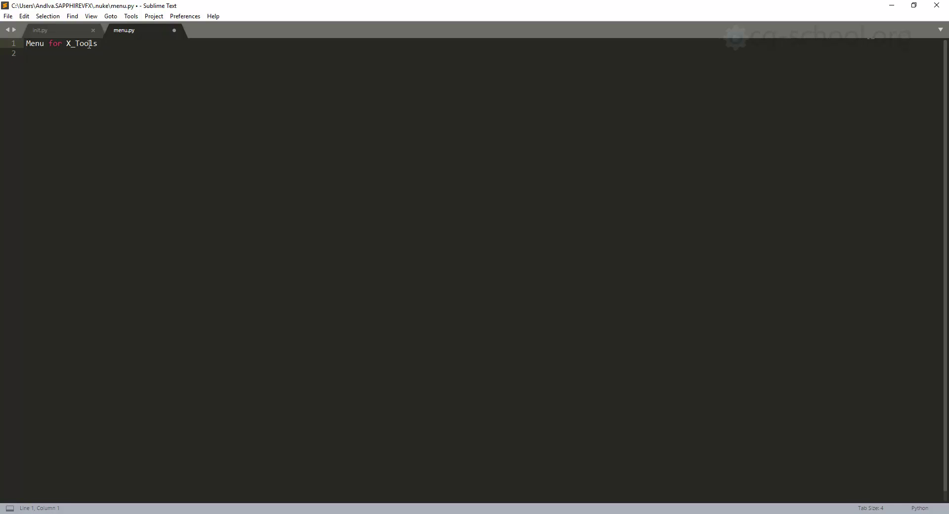
{"action": "type", "text": "#"}
{"action": "left_click", "coordinate": [67, 60]}
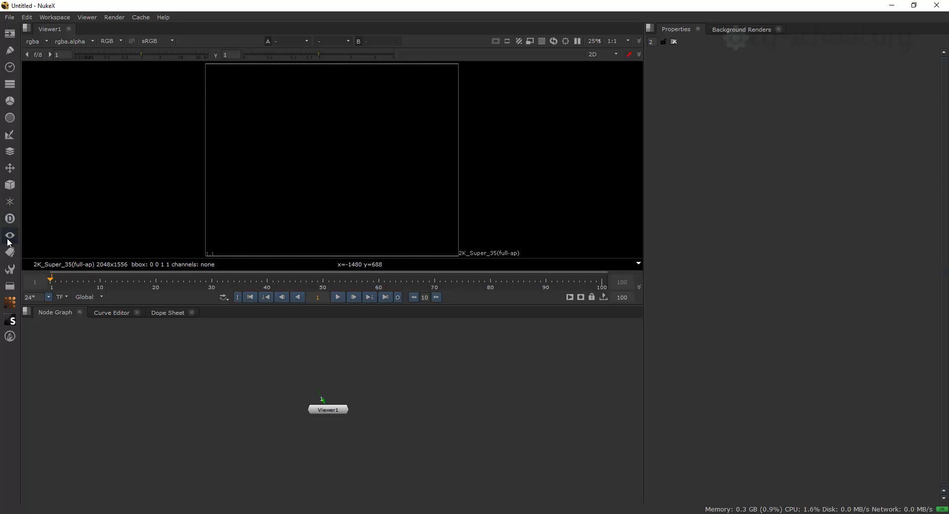
View the window types available for the toolbar pane in NukeX and return to menu.py in Sublime Text
{"action": "right_click", "coordinate": [6, 366]}
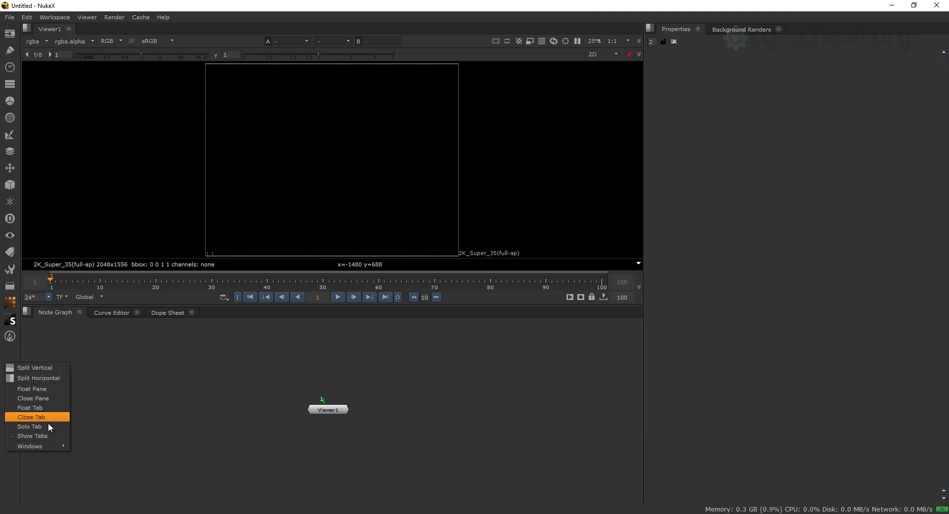
{"action": "mouse_move", "coordinate": [59, 447]}
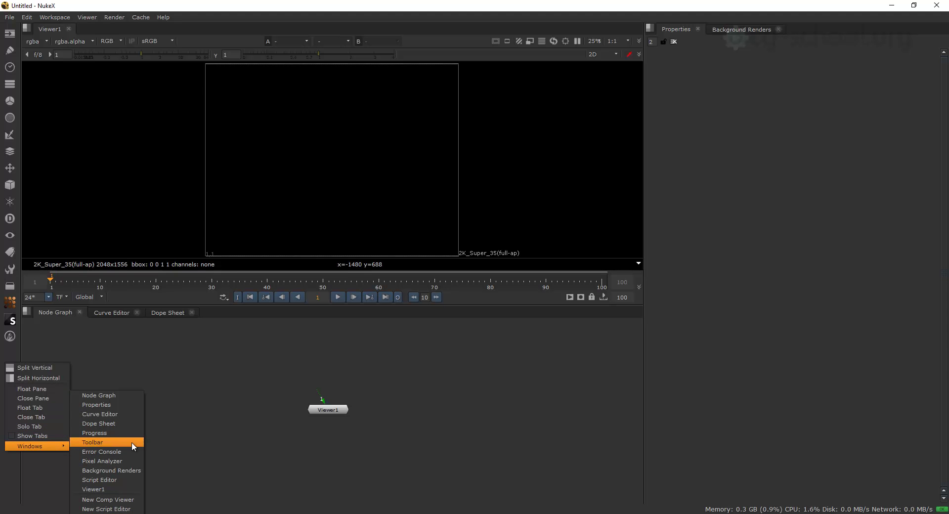
{"action": "mouse_move", "coordinate": [106, 513]}
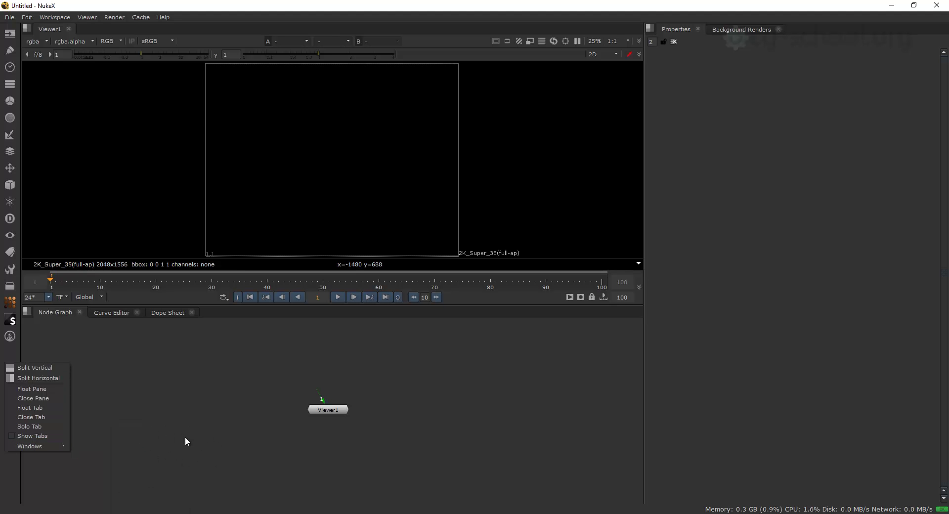
{"action": "left_click", "coordinate": [180, 386]}
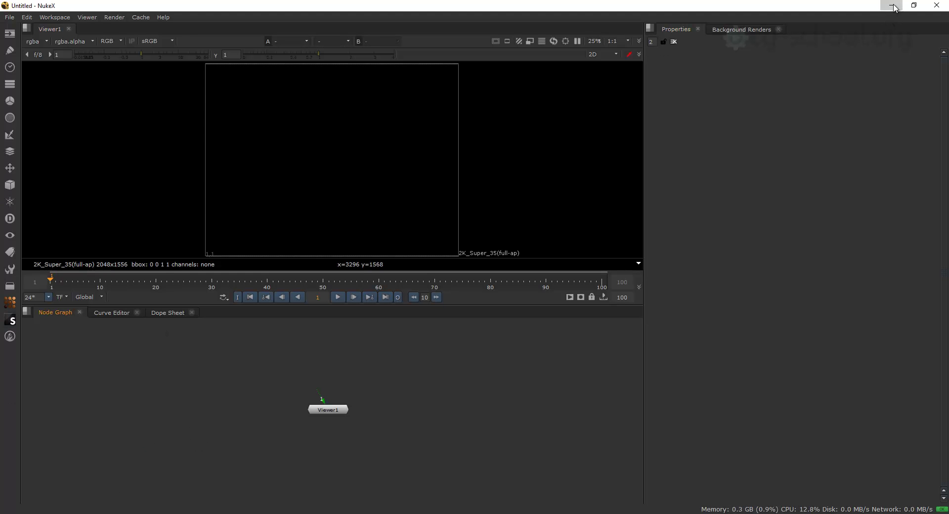
{"action": "left_click", "coordinate": [892, 7]}
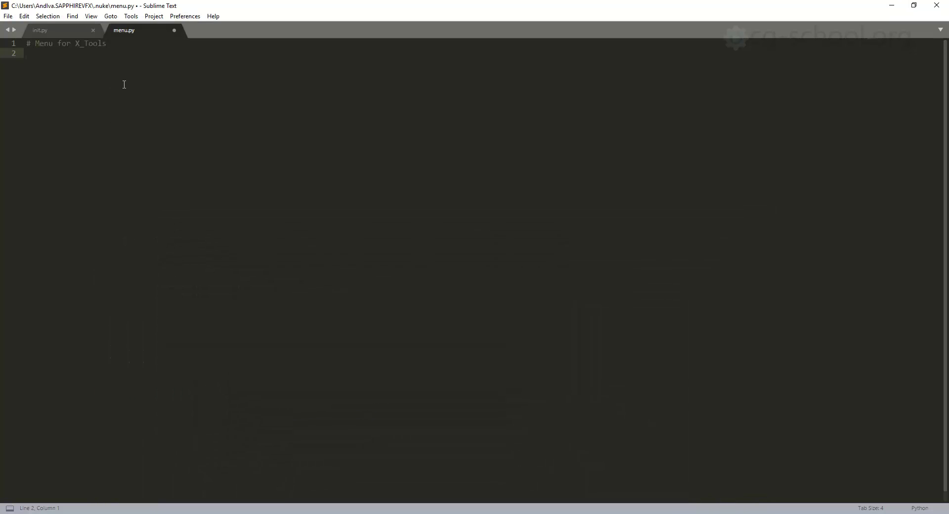
Write nuke.toolbar("Nodes") on the second line of menu.py
{"action": "type", "text": "nuke."}
{"action": "type", "text": "toolbar"}
{"action": "type", "text": "()"}
{"action": "type", "text": "\""}
{"action": "type", "text": "Nodes"}
Assign the nuke.toolbar("Nodes") call to a variable named tb
{"action": "left_click_drag", "start_coordinate": [123, 53], "coordinate": [26, 53]}
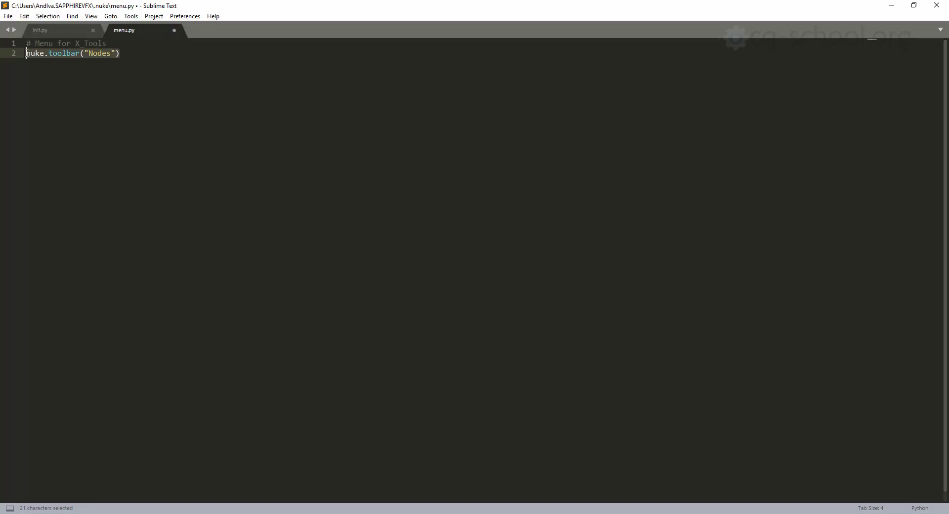
{"action": "left_click", "coordinate": [23, 53]}
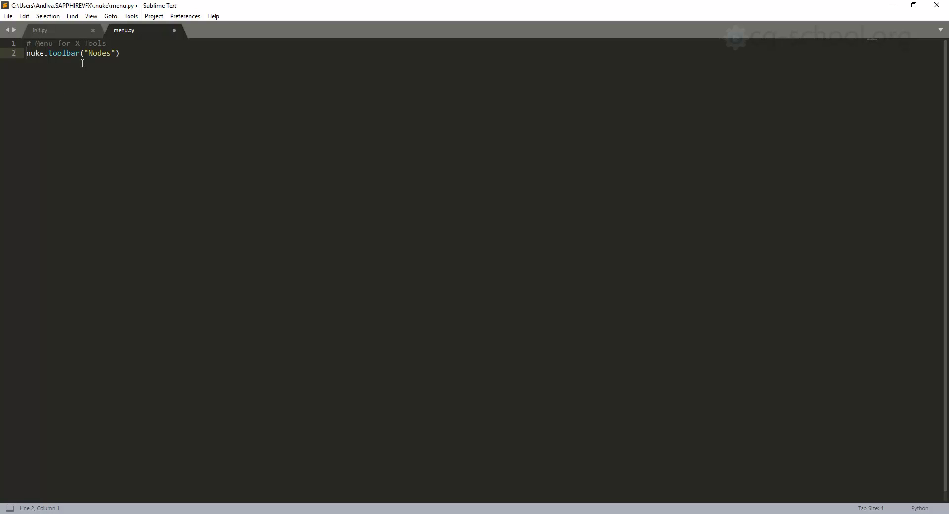
{"action": "type", "text": "tb ="}
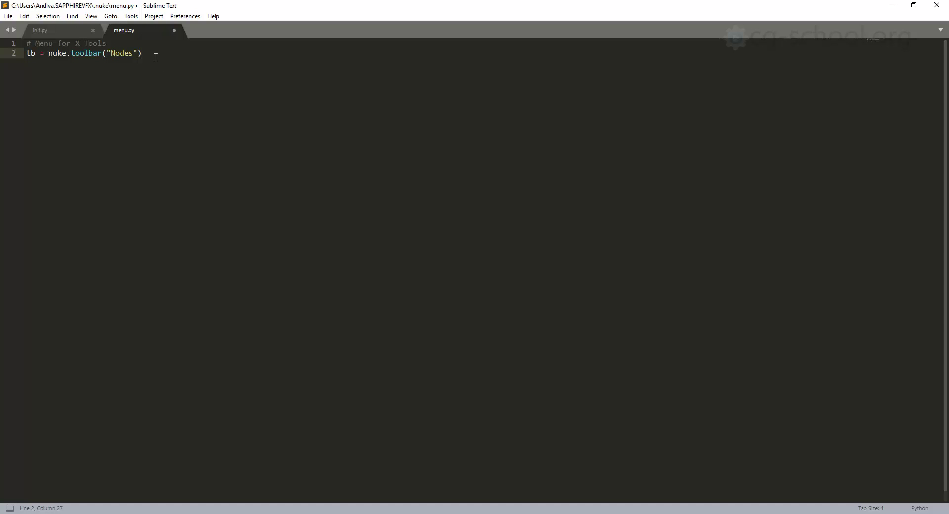
Add a third line calling tb.addMenu with the name "X_Tools" and an icon argument that has no value
{"action": "key", "text": "Return"}
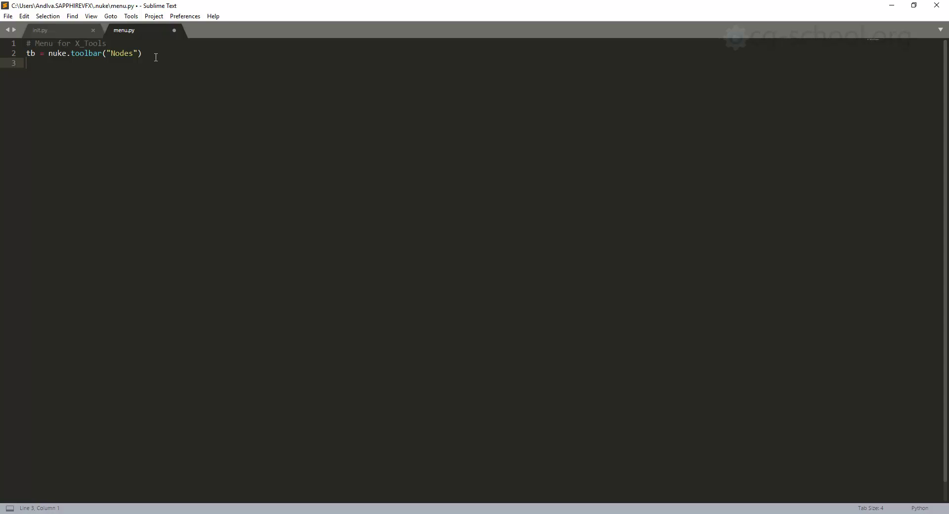
{"action": "type", "text": "tb.addMenu()\"\"X_Tool"}
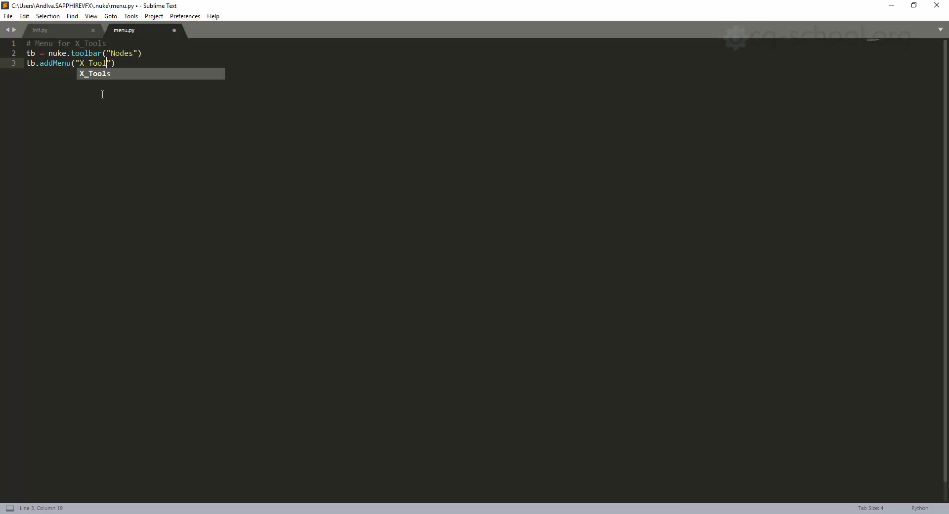
{"action": "type", "text": "s"}
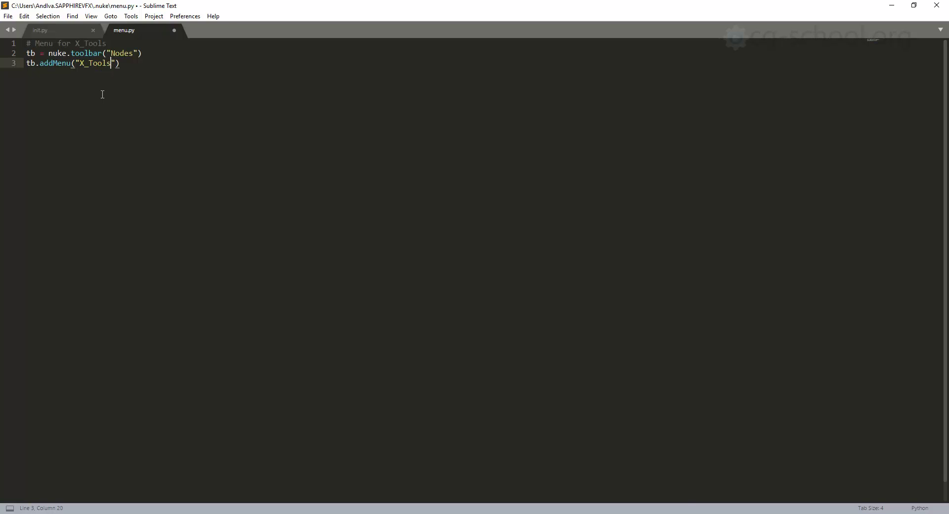
{"action": "type", "text": ", icon ="}
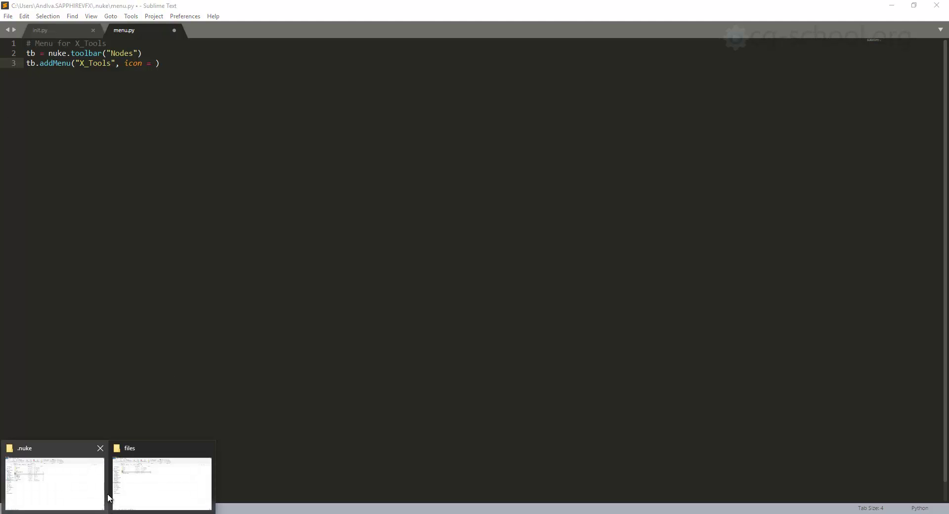
Browse the .nuke folder in File Explorer to X_Tools and its Icons subfolder, and return to menu.py
{"action": "left_click", "coordinate": [73, 478]}
{"action": "left_click", "coordinate": [112, 129]}
{"action": "double_click", "coordinate": [112, 131]}
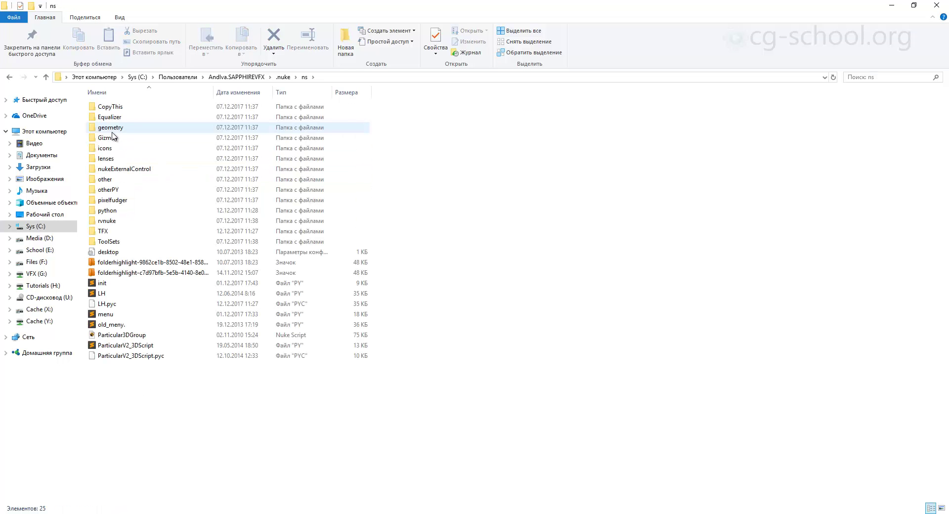
{"action": "key", "text": "alt+Left"}
{"action": "double_click", "coordinate": [110, 149]}
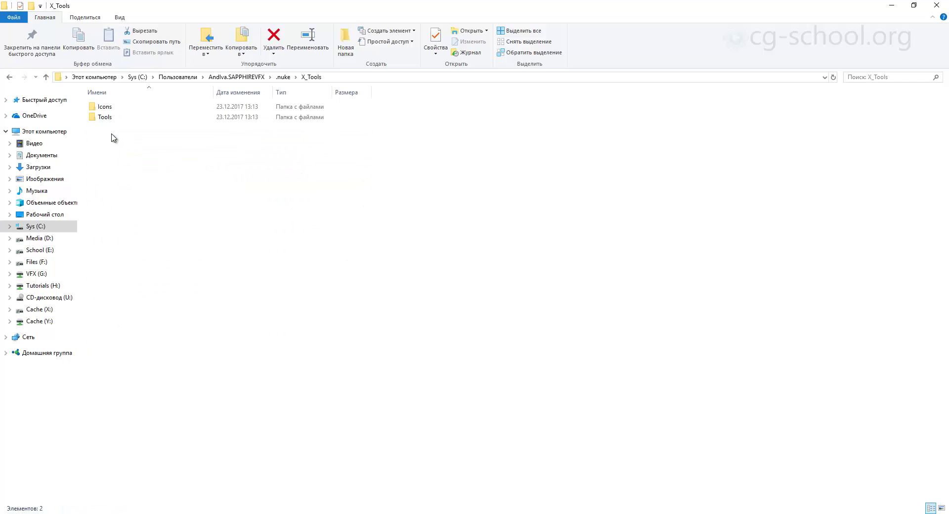
{"action": "double_click", "coordinate": [104, 105]}
{"action": "key", "text": "alt+Left"}
{"action": "key", "text": "alt+Left"}
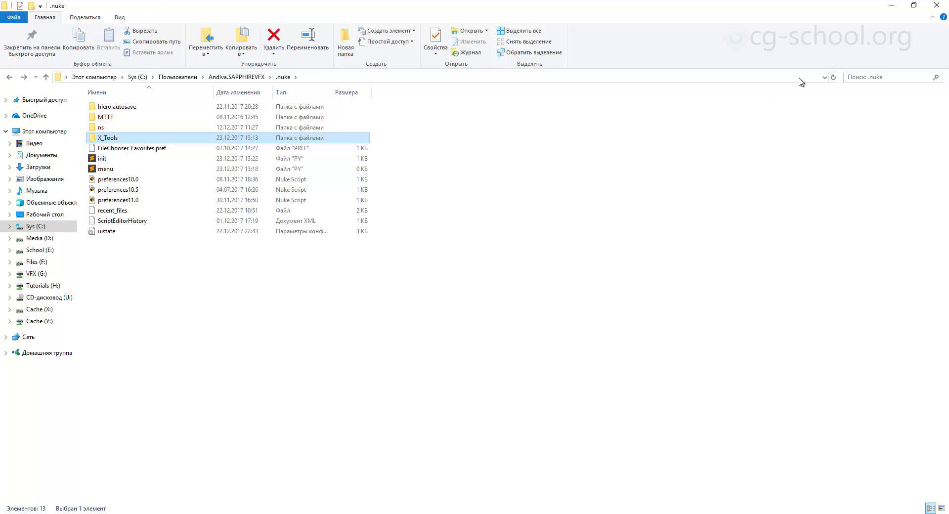
{"action": "double_click", "coordinate": [118, 138]}
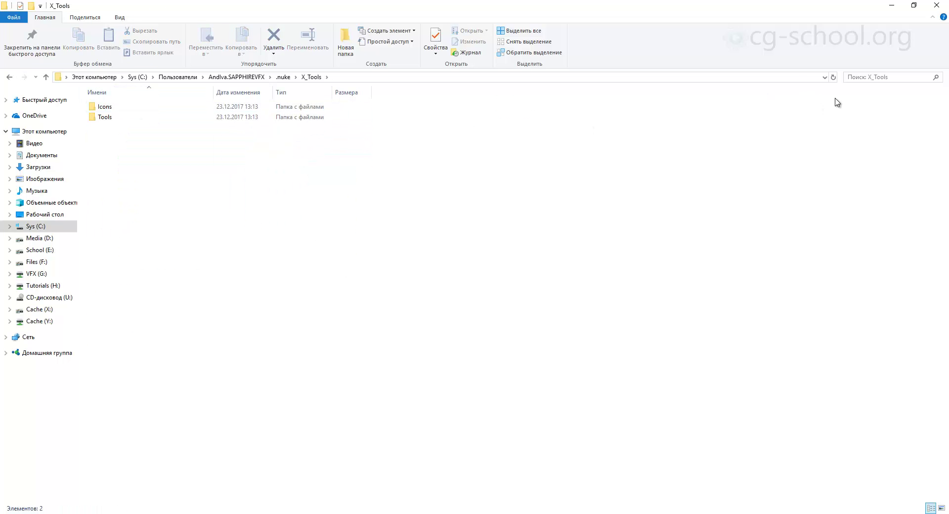
{"action": "left_click", "coordinate": [893, 6]}
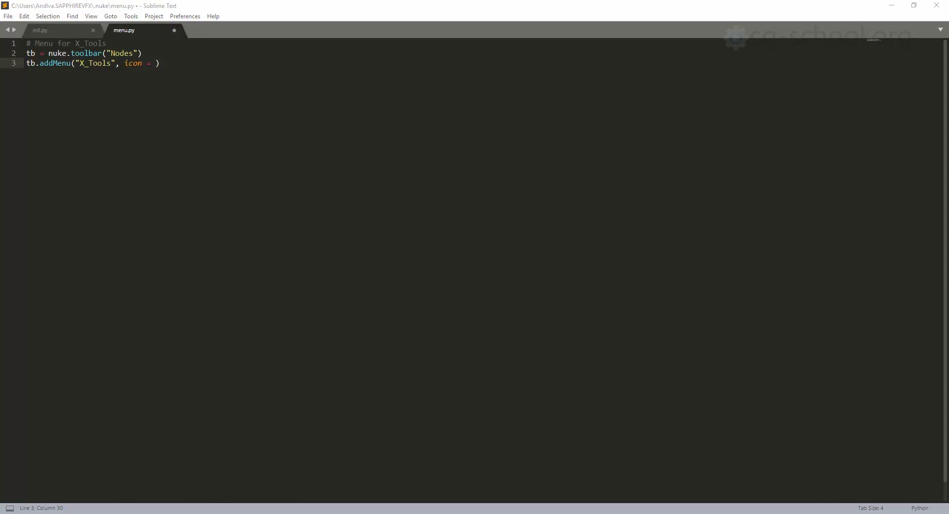
Check the file type of the X_Tools image in the Icons folder through its properties, and bring that folder back into view
{"action": "left_click", "coordinate": [76, 469]}
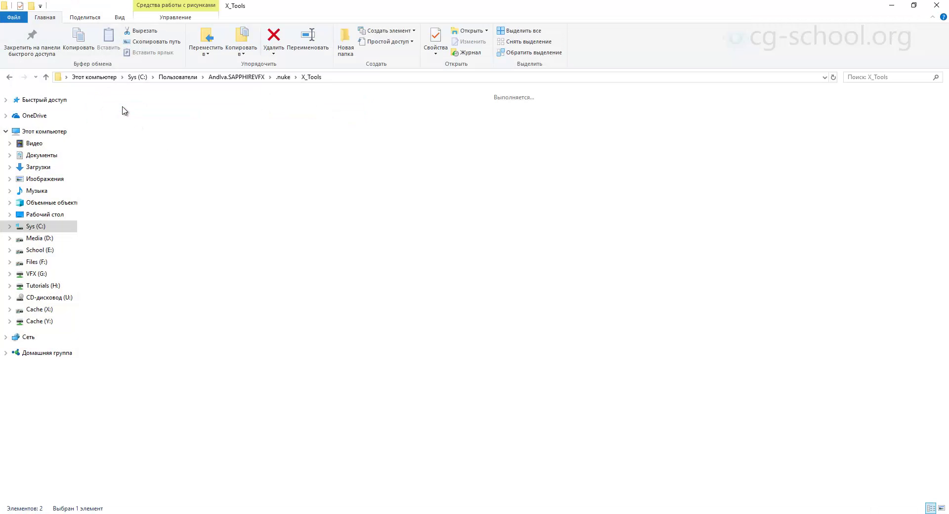
{"action": "double_click", "coordinate": [119, 126]}
{"action": "left_click", "coordinate": [146, 144]}
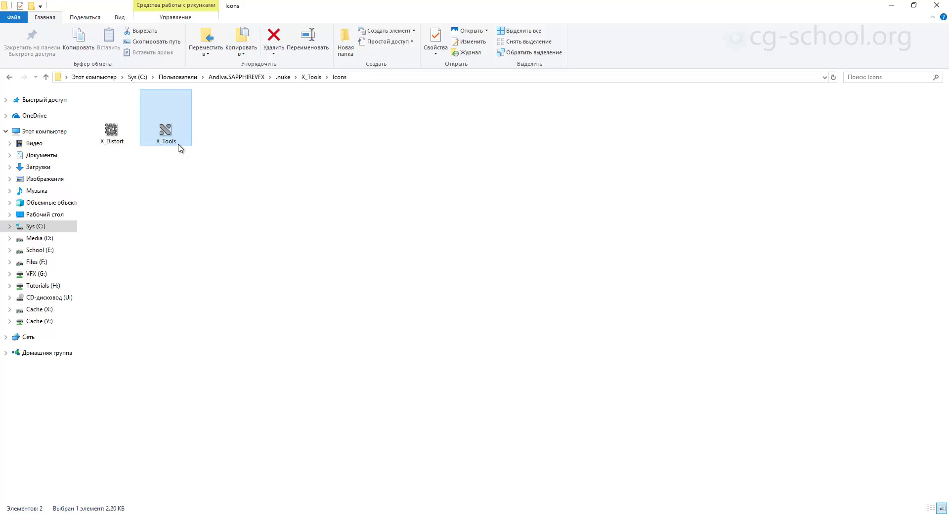
{"action": "right_click", "coordinate": [165, 115]}
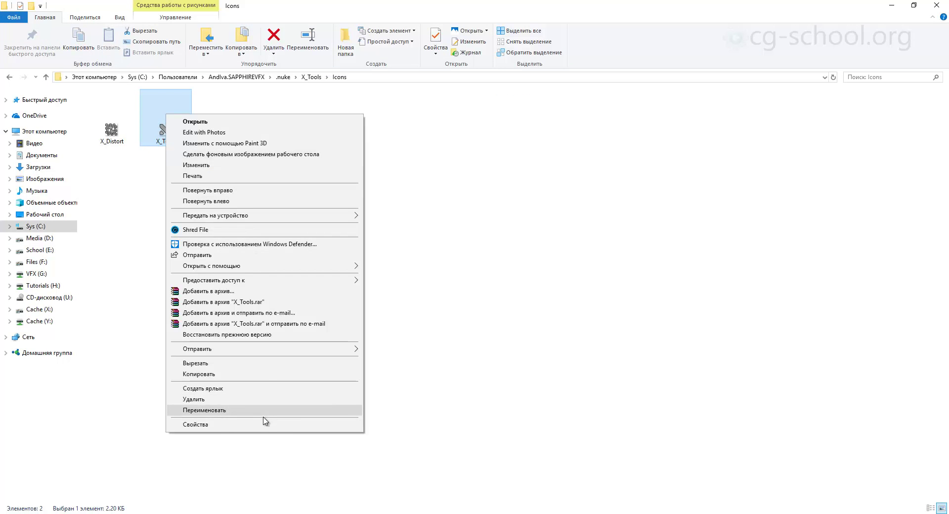
{"action": "left_click", "coordinate": [265, 424]}
{"action": "left_click_drag", "start_coordinate": [270, 179], "coordinate": [241, 178]}
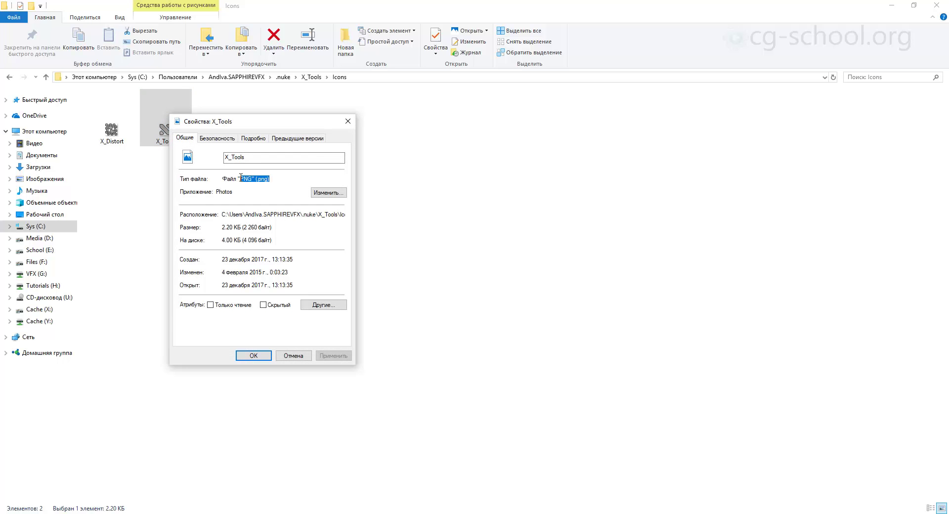
{"action": "left_click", "coordinate": [348, 122]}
{"action": "left_click", "coordinate": [892, 5]}
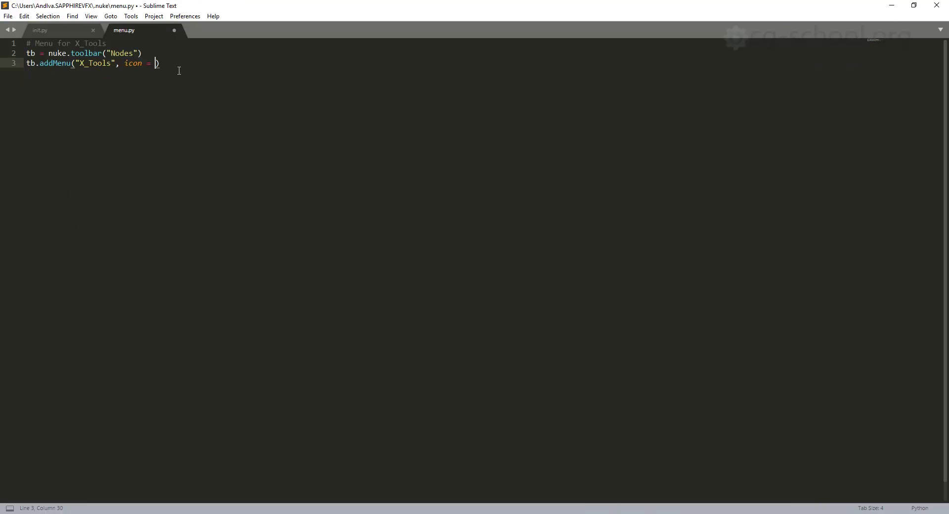
{"action": "left_click", "coordinate": [153, 458]}
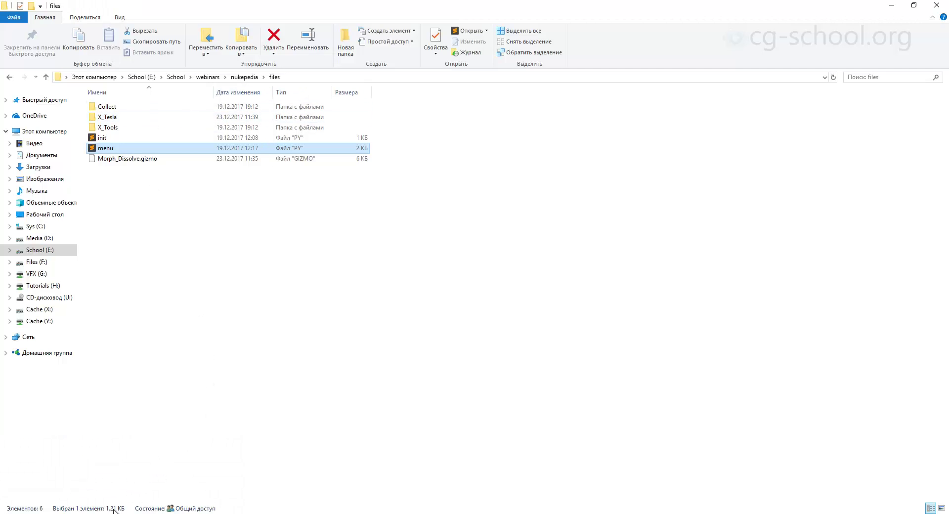
{"action": "left_click", "coordinate": [91, 491]}
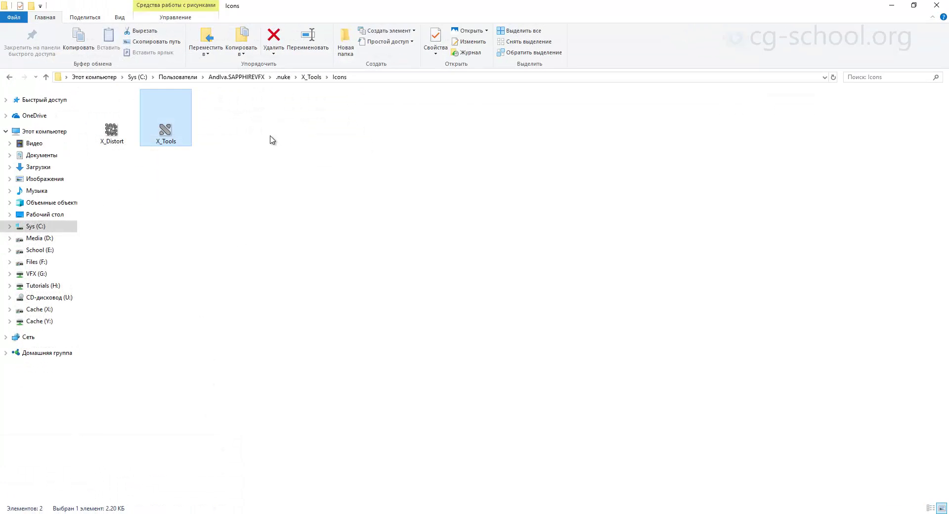
Return to menu.py and set the addMenu icon argument to "X_Tools.png", ending with a new line below
{"action": "left_click", "coordinate": [368, 78]}
{"action": "key", "text": "Escape"}
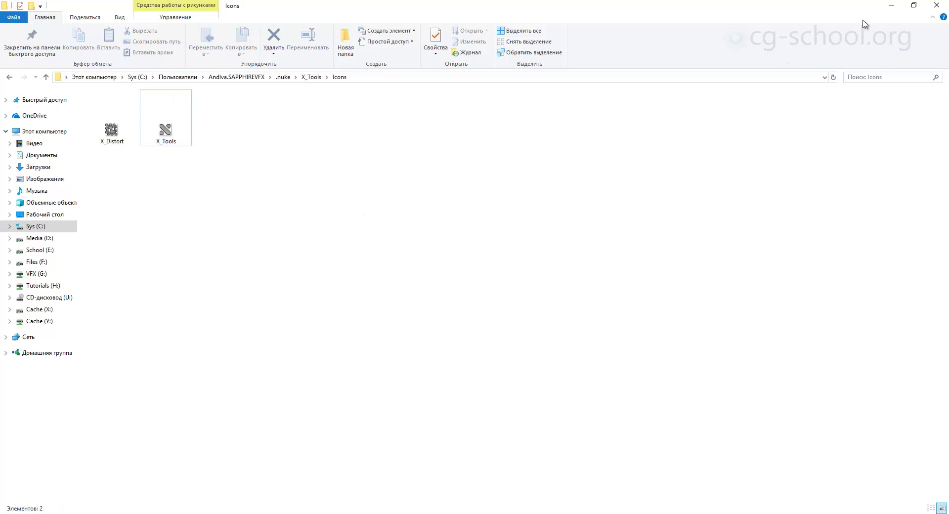
{"action": "left_click", "coordinate": [891, 6]}
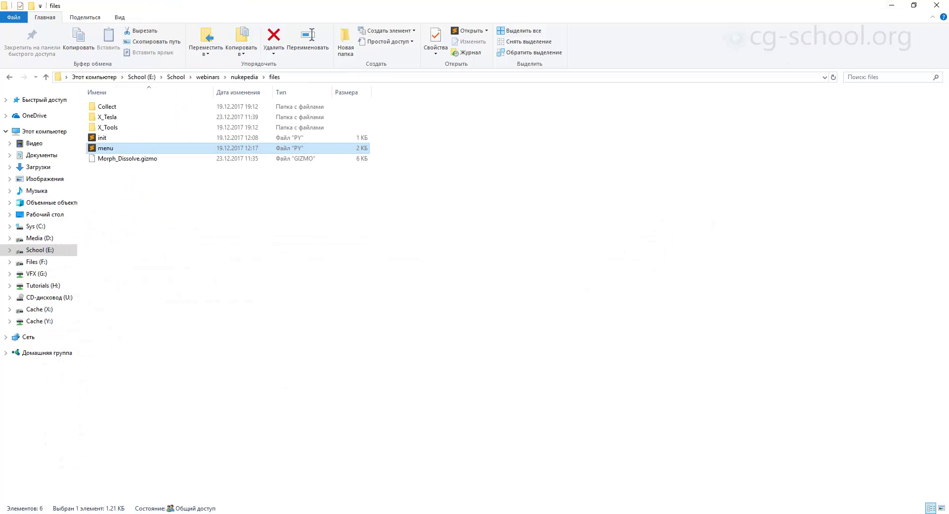
{"action": "left_click", "coordinate": [334, 512]}
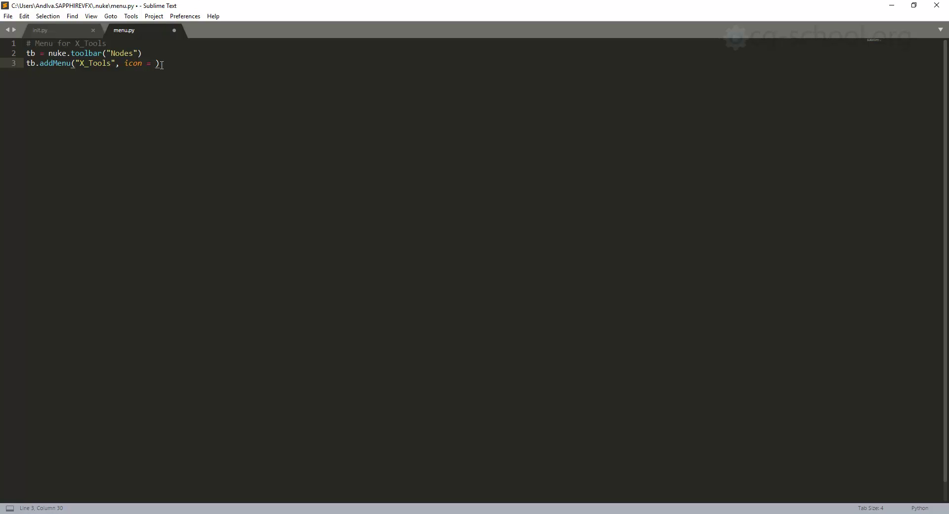
{"action": "type", "text": "\"X_Tools."}
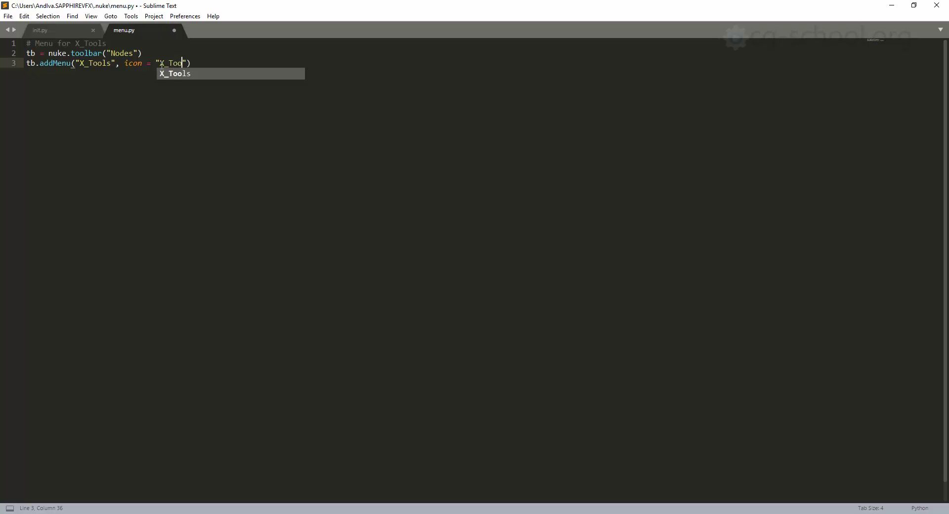
{"action": "type", "text": "png"}
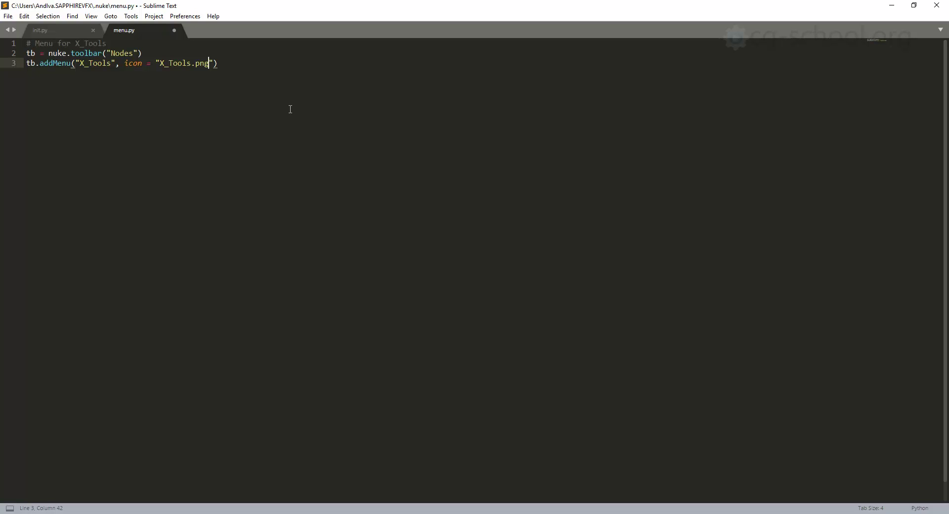
{"action": "key", "text": "Return"}
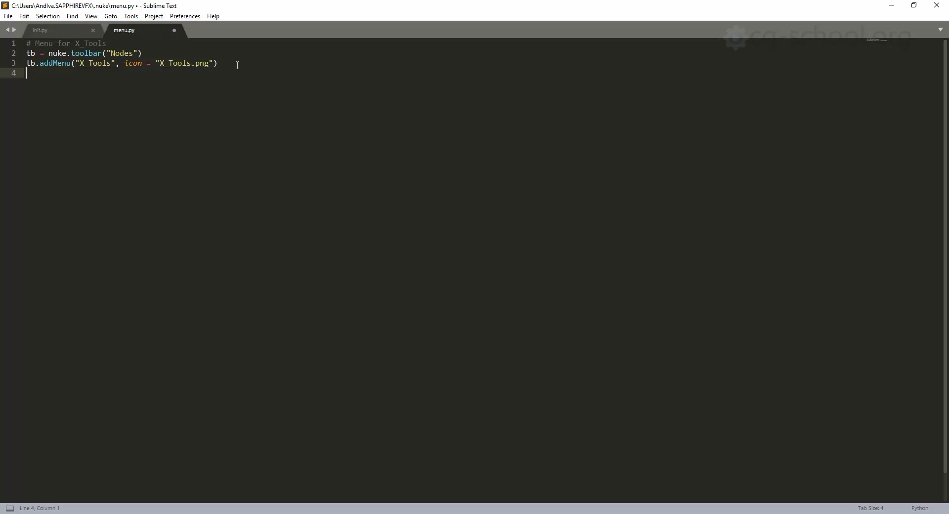
Assign the tb.addMenu call to a variable named m and start a fresh line beneath it
{"action": "key", "text": "Up"}
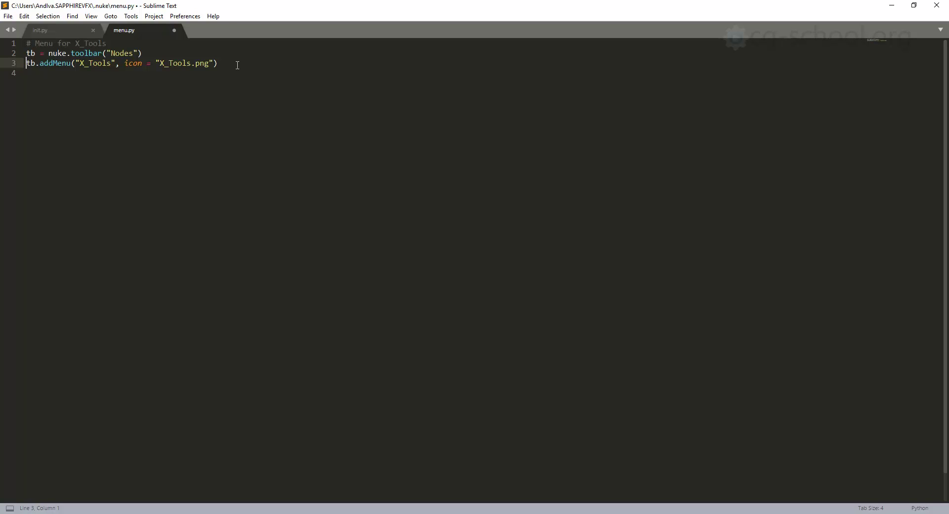
{"action": "type", "text": "m ="}
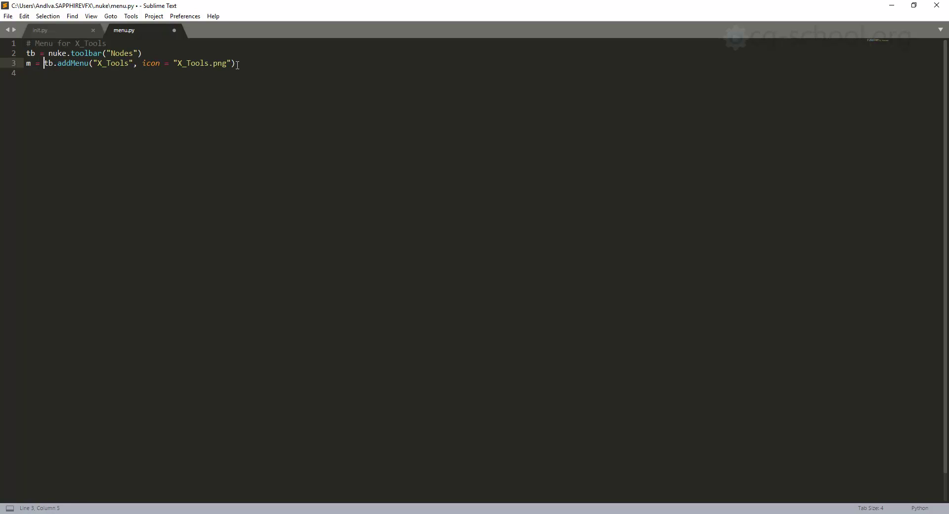
{"action": "key", "text": "Return"}
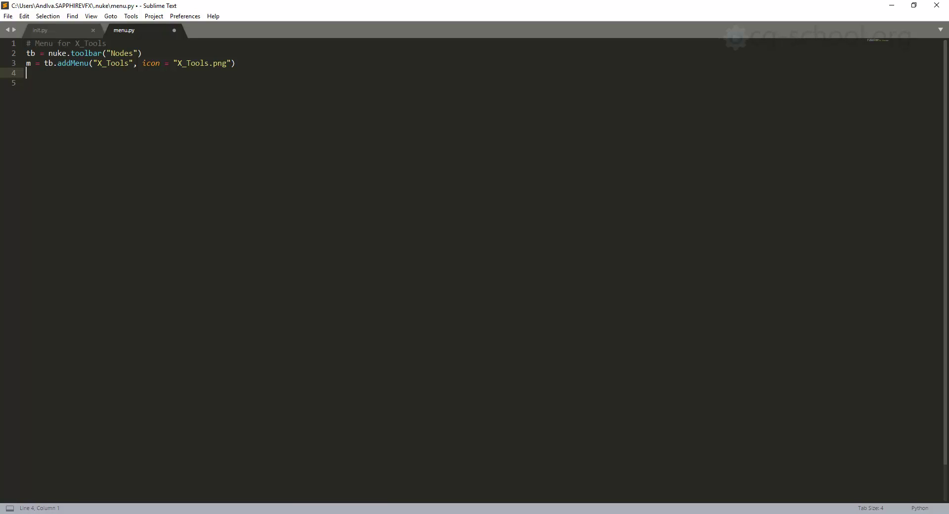
Switch to Nuke, examine the node menus and their commands in the toolbar, and return to menu.py
{"action": "left_click", "coordinate": [291, 494]}
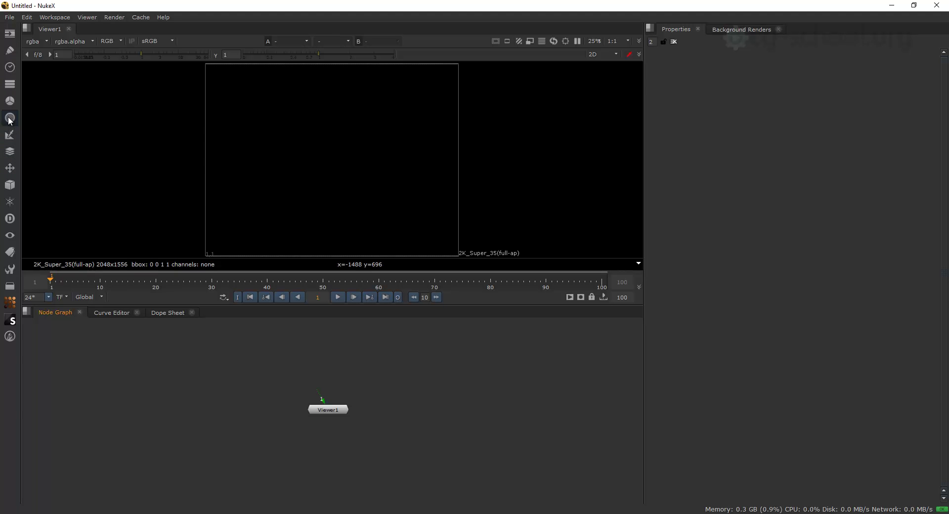
{"action": "left_click", "coordinate": [12, 150]}
{"action": "key", "text": "Escape"}
{"action": "left_click", "coordinate": [11, 339]}
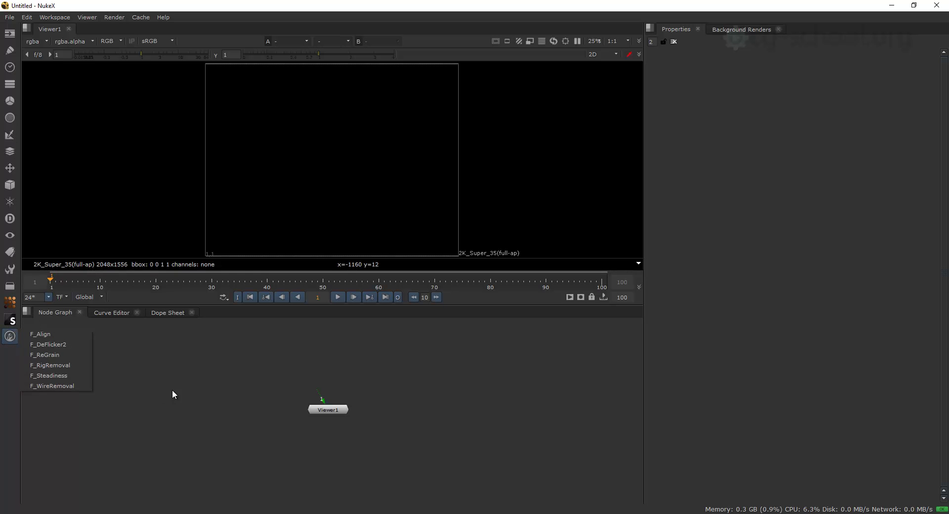
{"action": "left_click", "coordinate": [87, 395]}
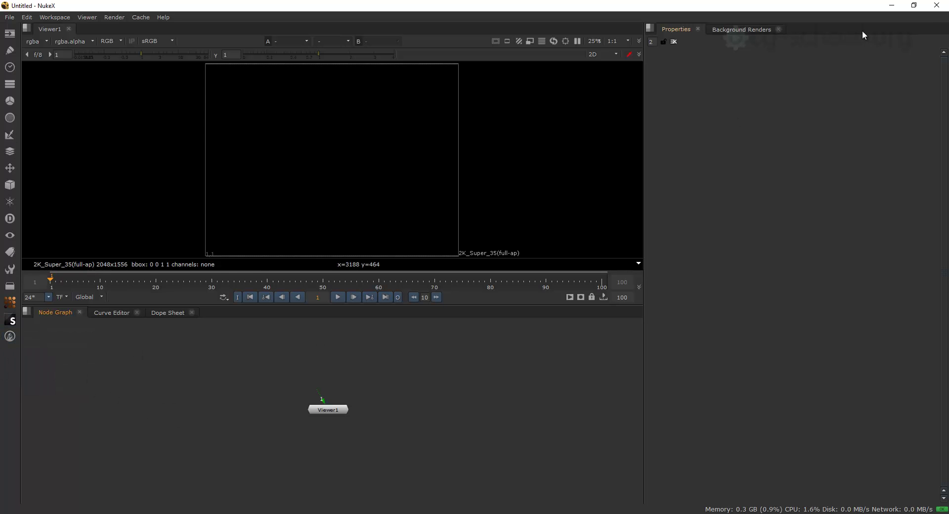
{"action": "left_click", "coordinate": [896, 7]}
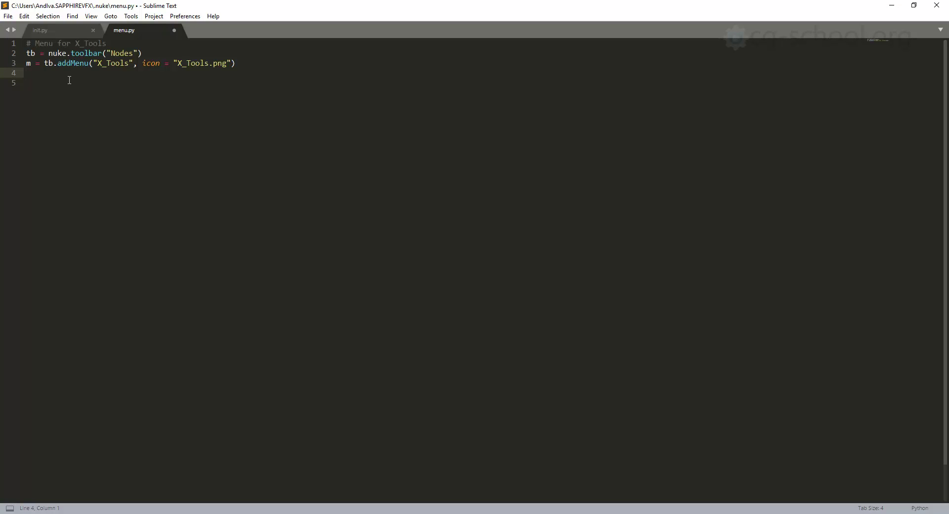
Add a fourth line calling m.addCommand with an empty string as its argument
{"action": "type", "text": "m"}
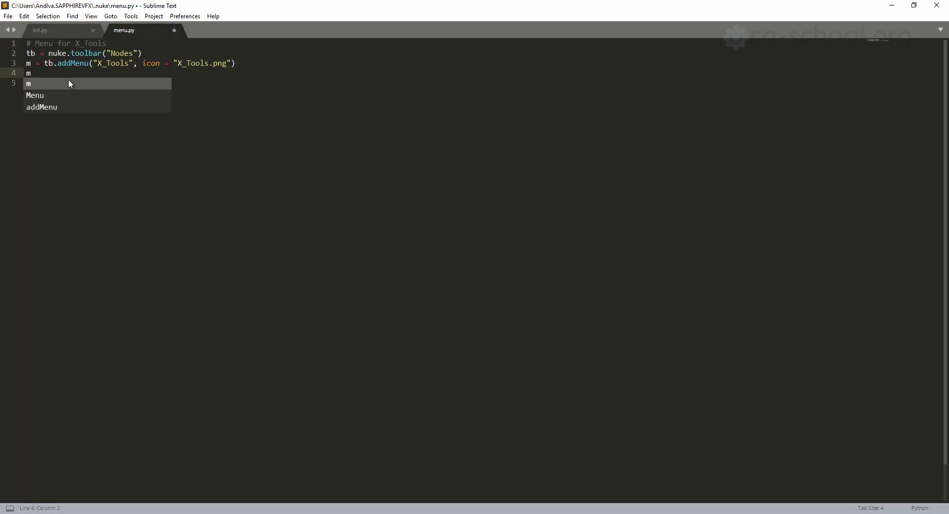
{"action": "type", "text": "."}
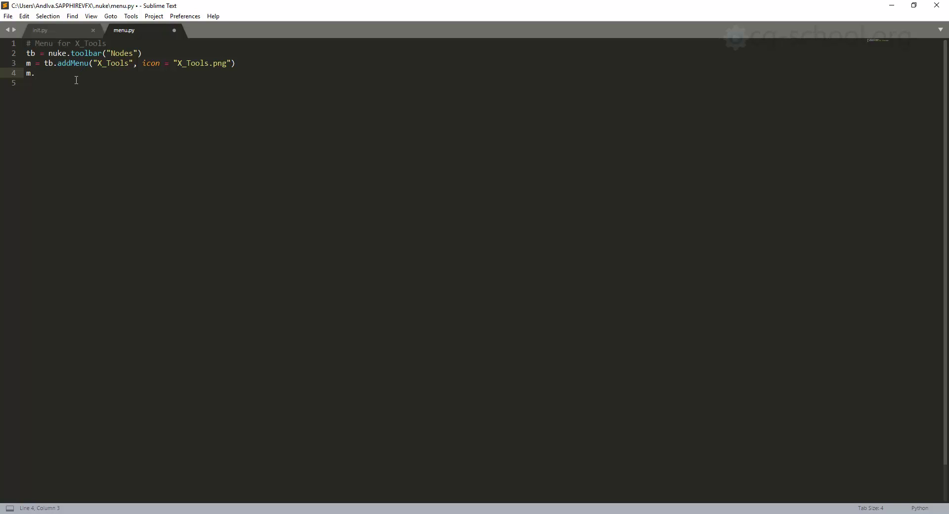
{"action": "type", "text": "add"}
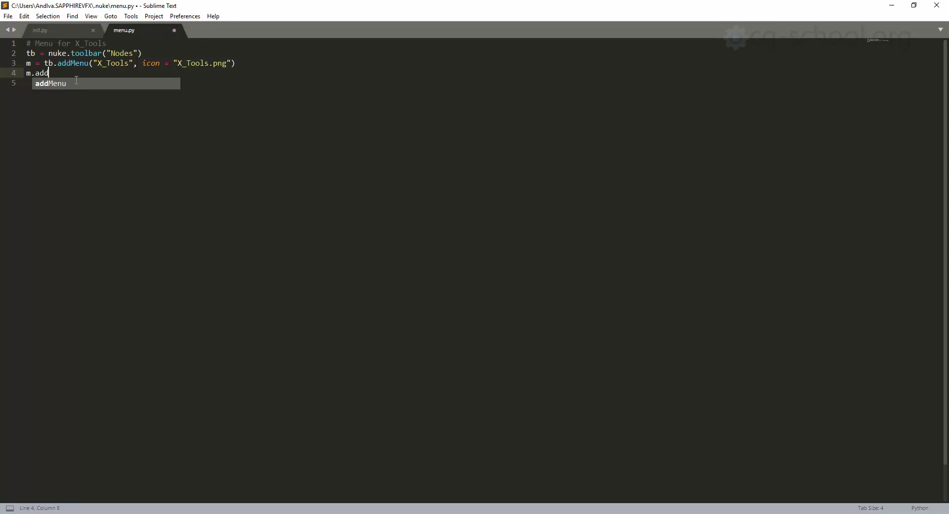
{"action": "type", "text": "Command"}
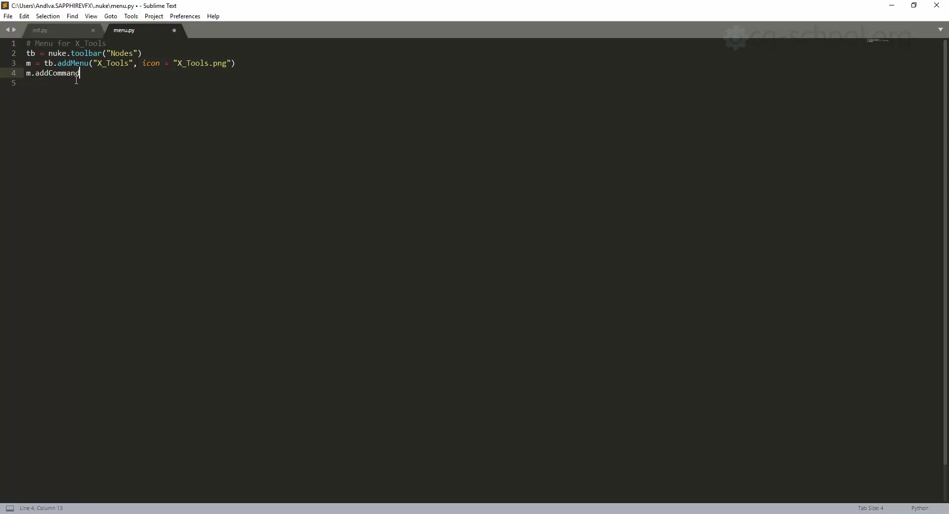
{"action": "type", "text": "()"}
{"action": "type", "text": "\"\""}
Browse in File Explorer from the Icons folder to X_Tools' Tools subfolder to check the gizmo file, and return to menu.py
{"action": "mouse_move", "coordinate": [117, 512]}
{"action": "mouse_move", "coordinate": [126, 476]}
{"action": "left_click", "coordinate": [57, 475]}
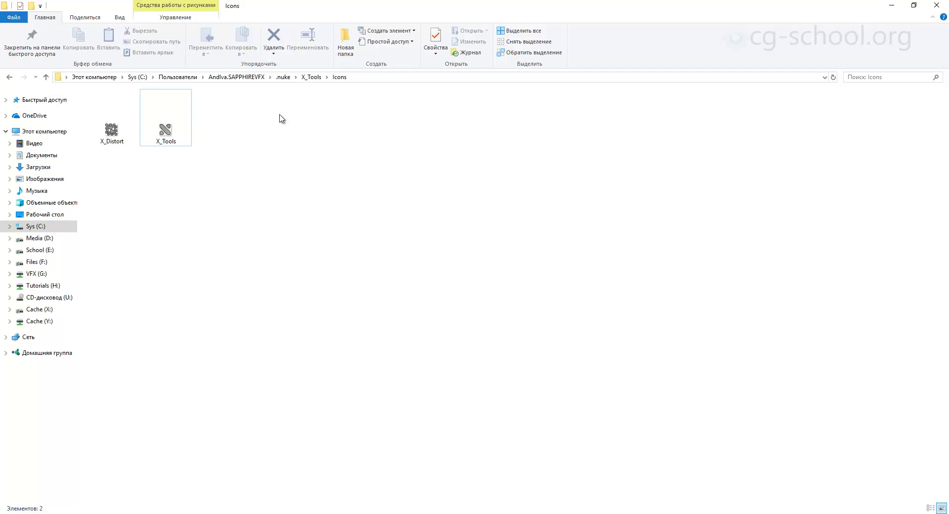
{"action": "left_click", "coordinate": [311, 77]}
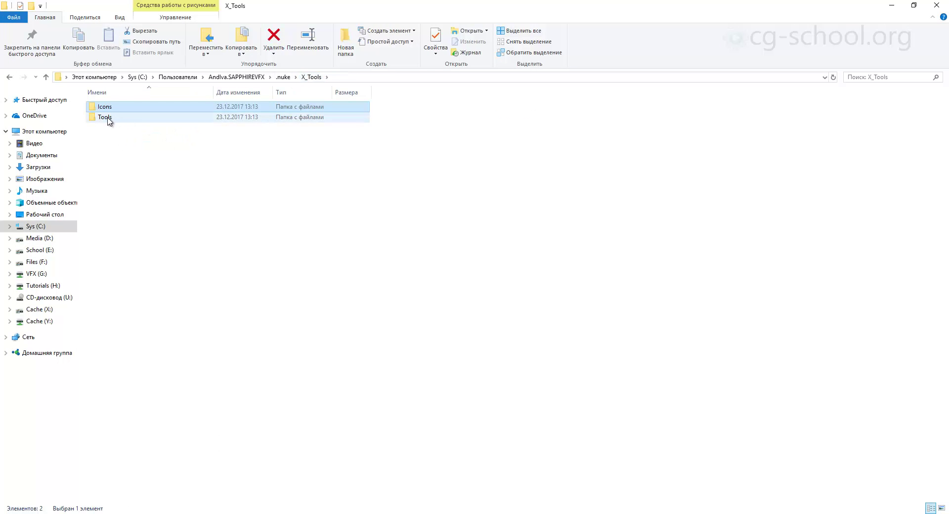
{"action": "mouse_move", "coordinate": [108, 118]}
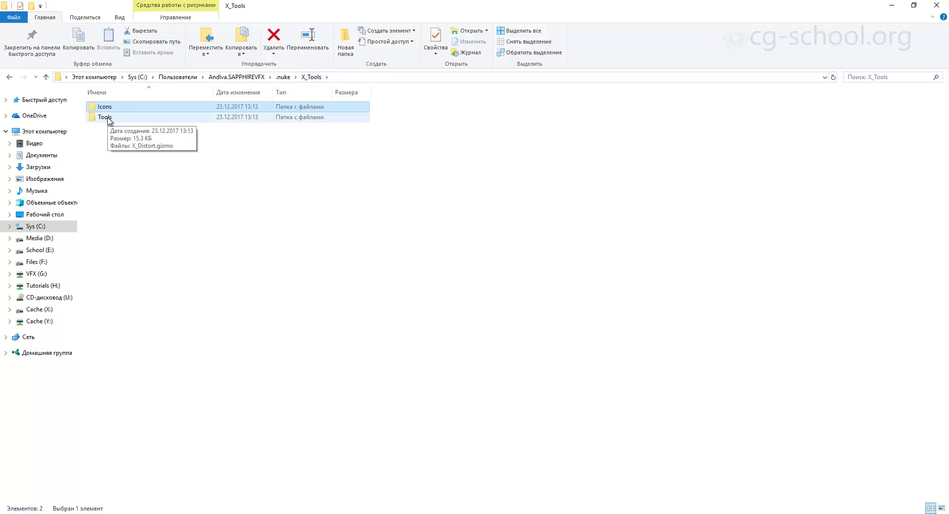
{"action": "double_click", "coordinate": [107, 117]}
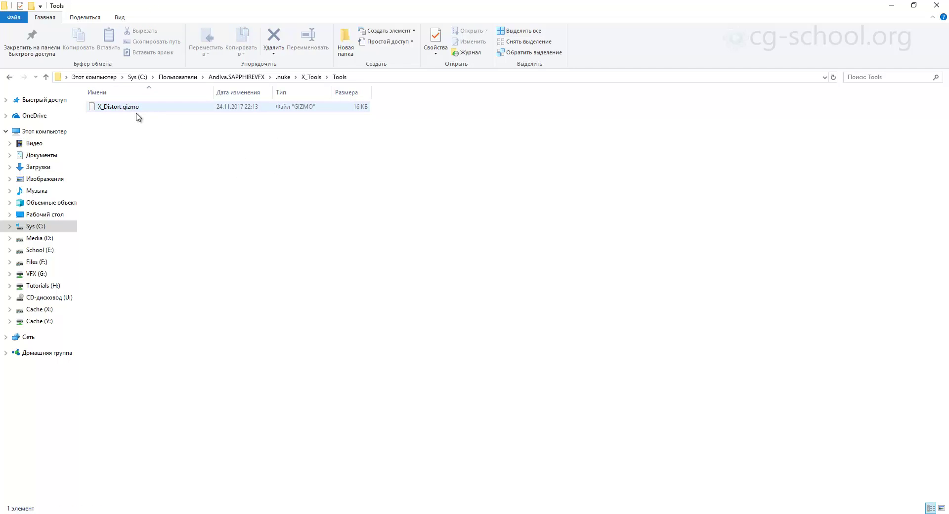
{"action": "left_click", "coordinate": [892, 6]}
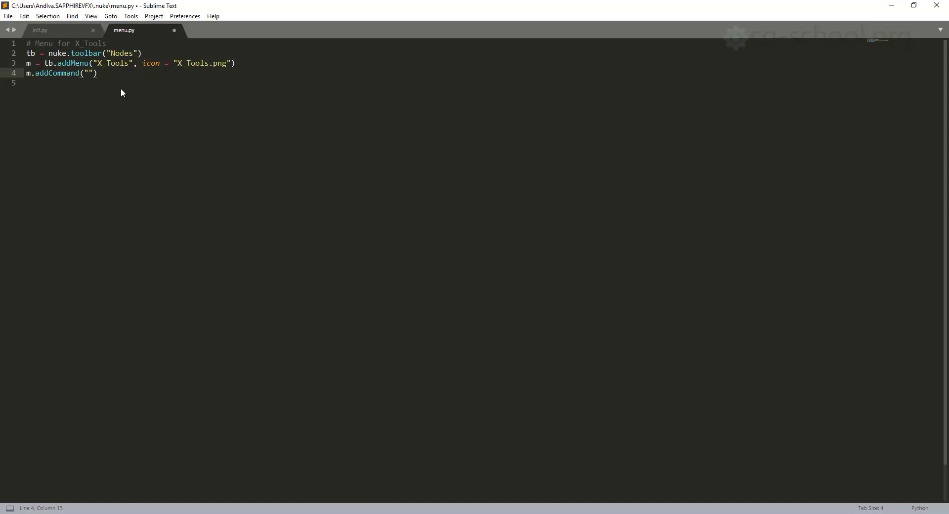
Name the addCommand entry "X_Distort" and add an empty string as its second argument
{"action": "type", "text": "X_Distort"}
{"action": "left_click_drag", "start_coordinate": [128, 63], "coordinate": [98, 63]}
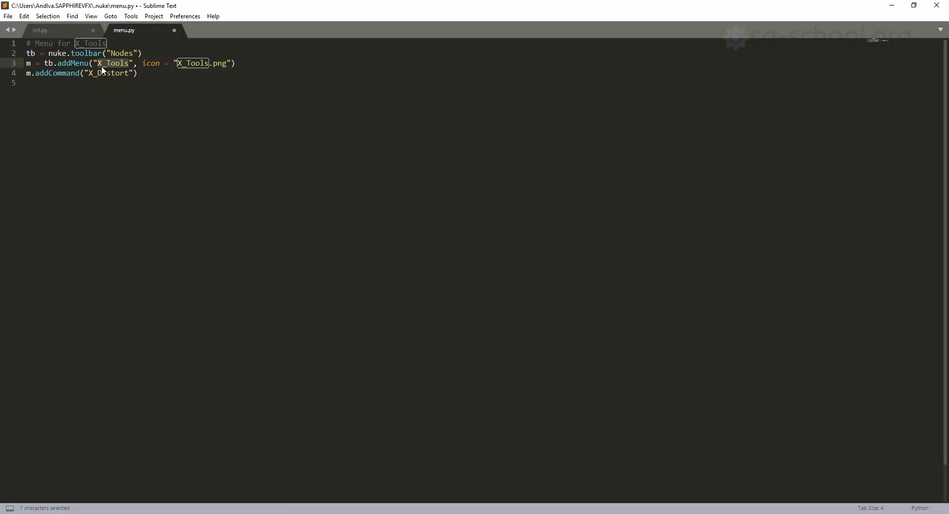
{"action": "left_click", "coordinate": [110, 74]}
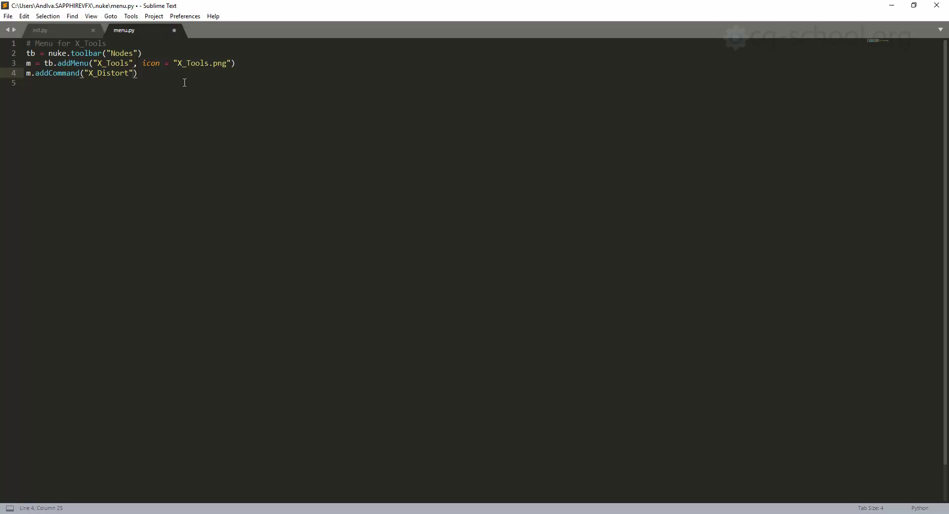
{"action": "type", "text": ", \"\""}
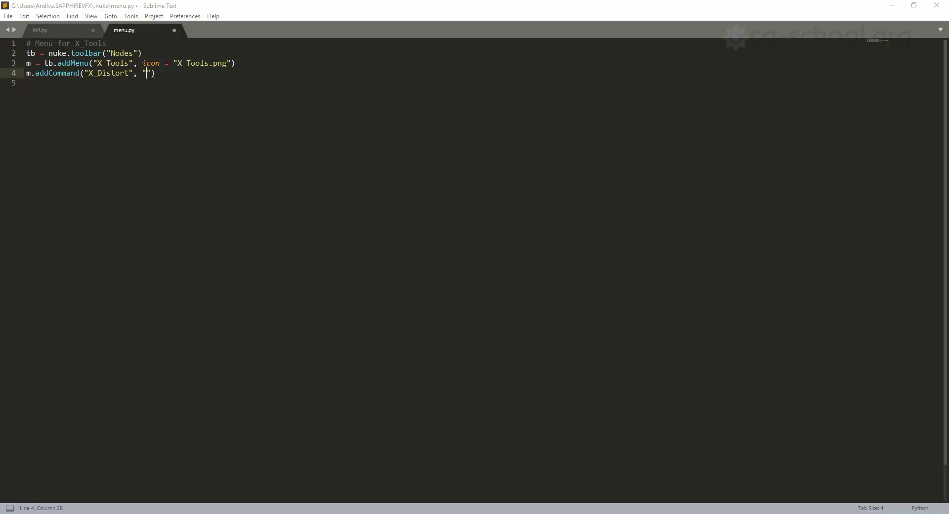
Check the exact name of the X_Distort gizmo file in the Tools folder without renaming it, and return to menu.py
{"action": "mouse_move", "coordinate": [115, 511]}
{"action": "mouse_move", "coordinate": [150, 474]}
{"action": "left_click", "coordinate": [78, 469]}
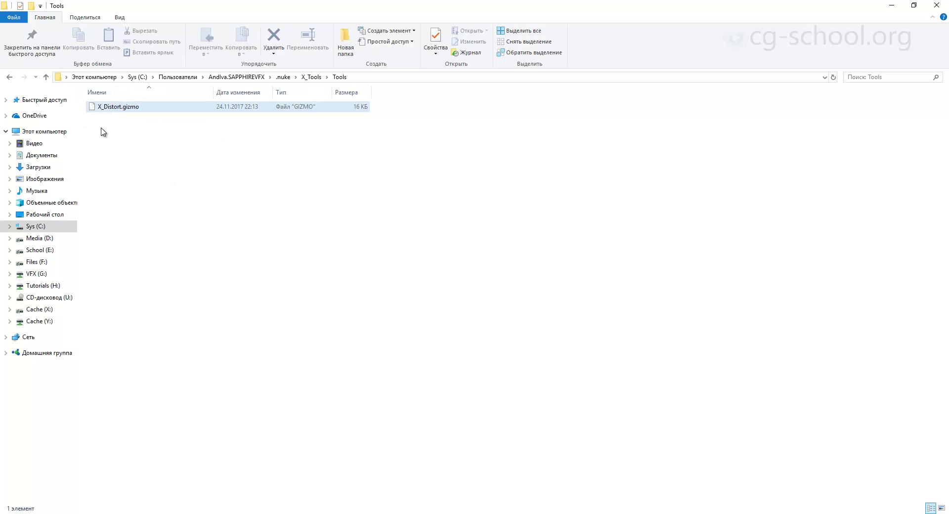
{"action": "left_click", "coordinate": [138, 112]}
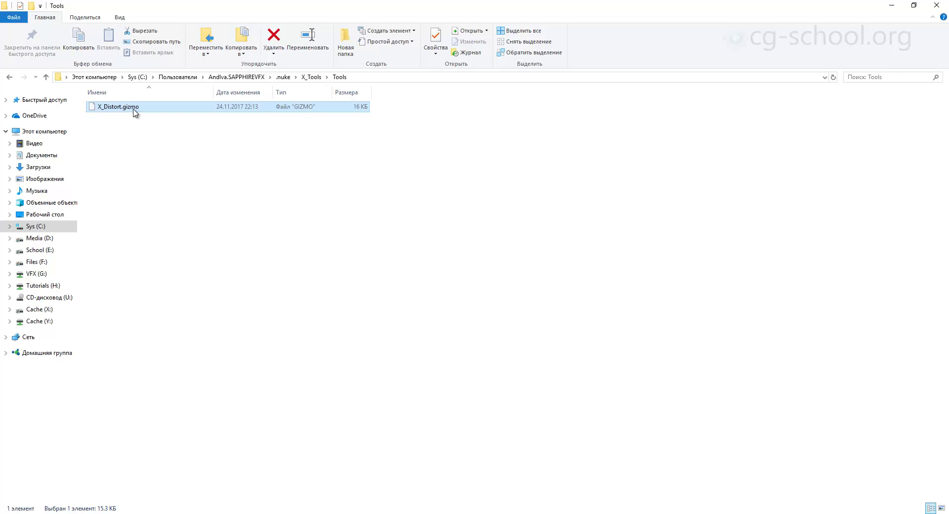
{"action": "left_click", "coordinate": [125, 108]}
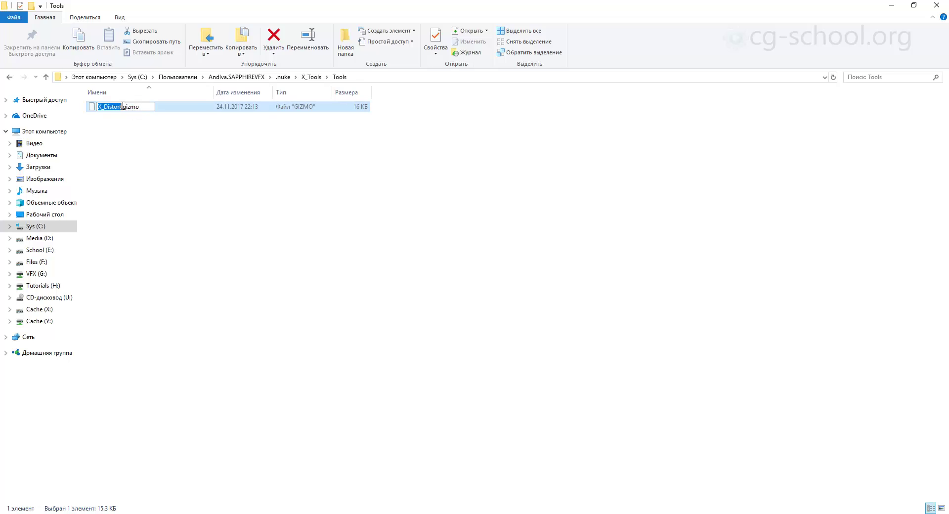
{"action": "left_click", "coordinate": [114, 106]}
{"action": "double_click", "coordinate": [115, 106]}
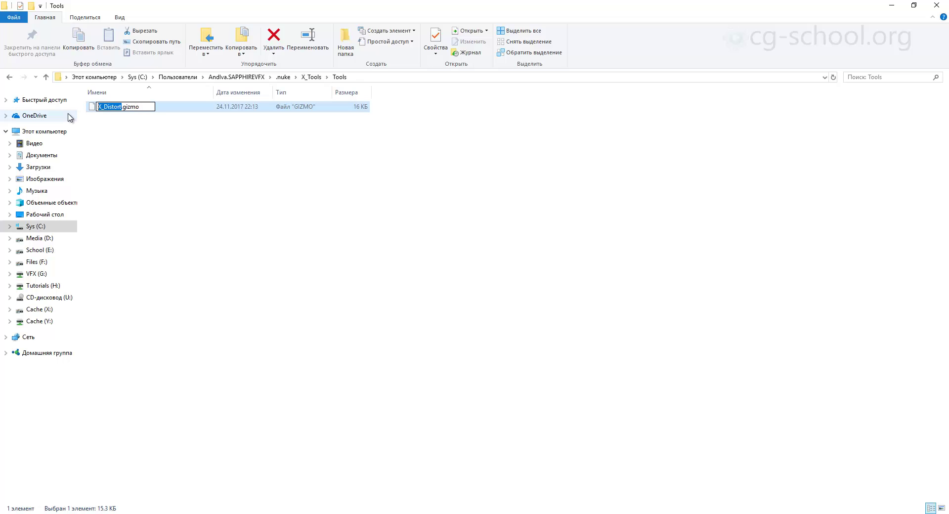
{"action": "left_click", "coordinate": [152, 153]}
{"action": "left_click", "coordinate": [892, 5]}
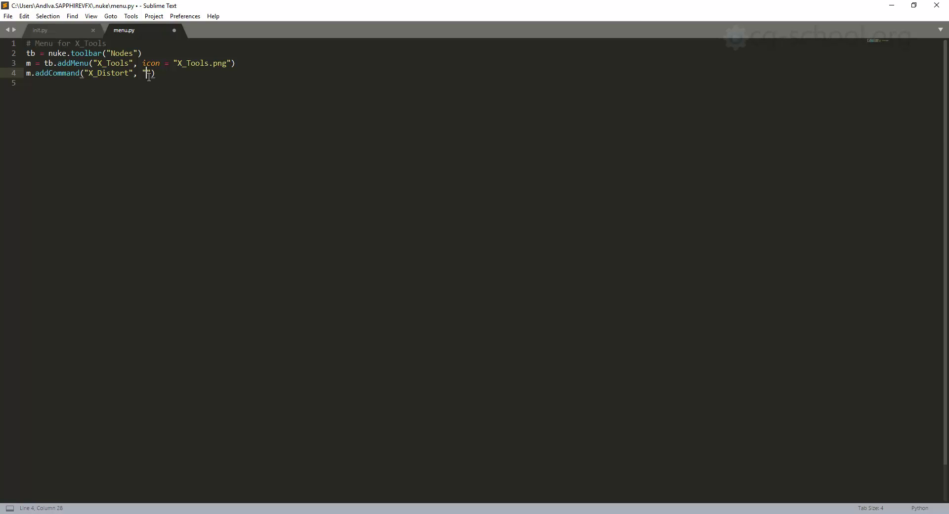
Enter nuke.createNode() as the second argument of addCommand, and undo the Icons folder path inserted between its parentheses
{"action": "left_click_drag", "start_coordinate": [129, 73], "coordinate": [89, 73]}
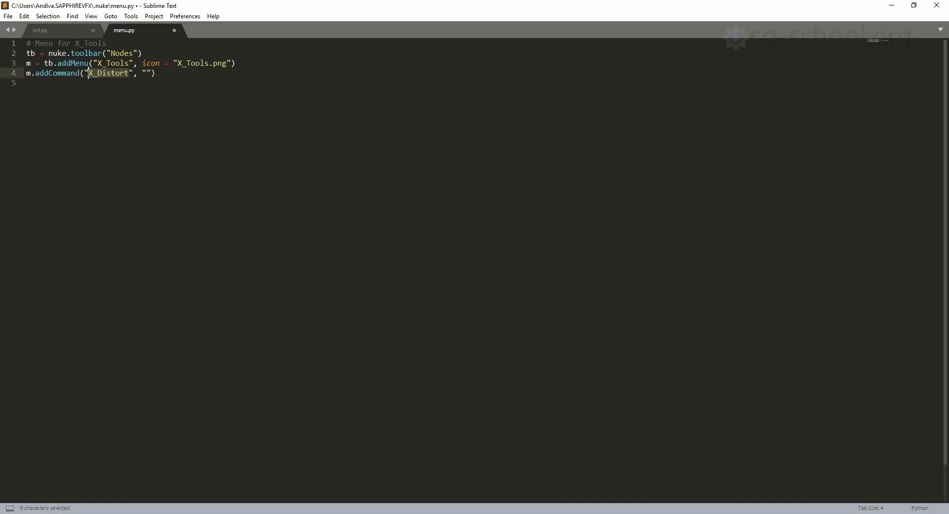
{"action": "left_click", "coordinate": [147, 73]}
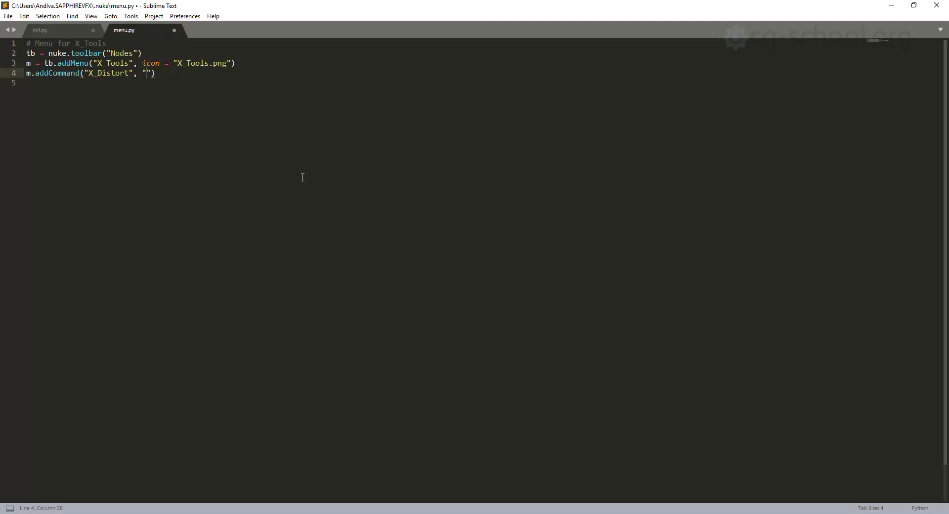
{"action": "type", "text": "nuke.createNode()"}
{"action": "type", "text": "C:\\Users\\Andlva.SAPPHIREVFX\\.nuke\\X_Tools\\icons"}
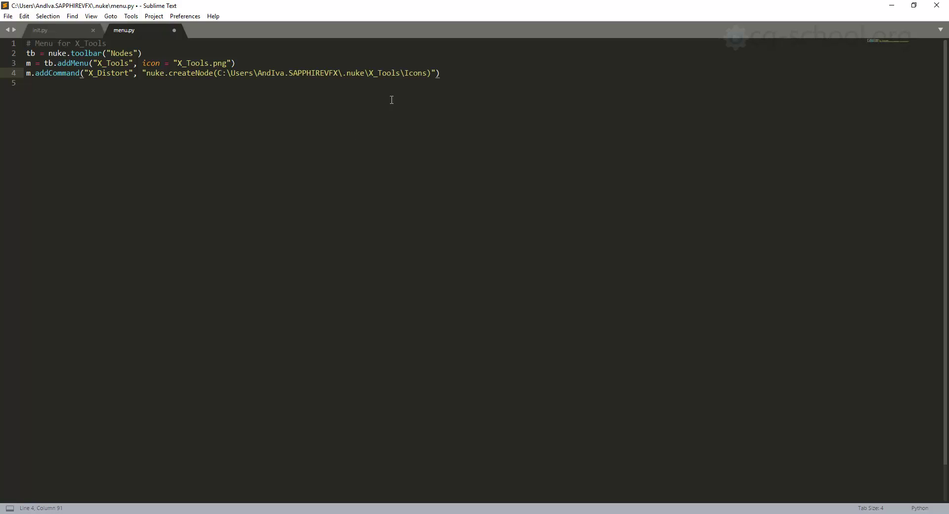
{"action": "key", "text": "ctrl+z"}
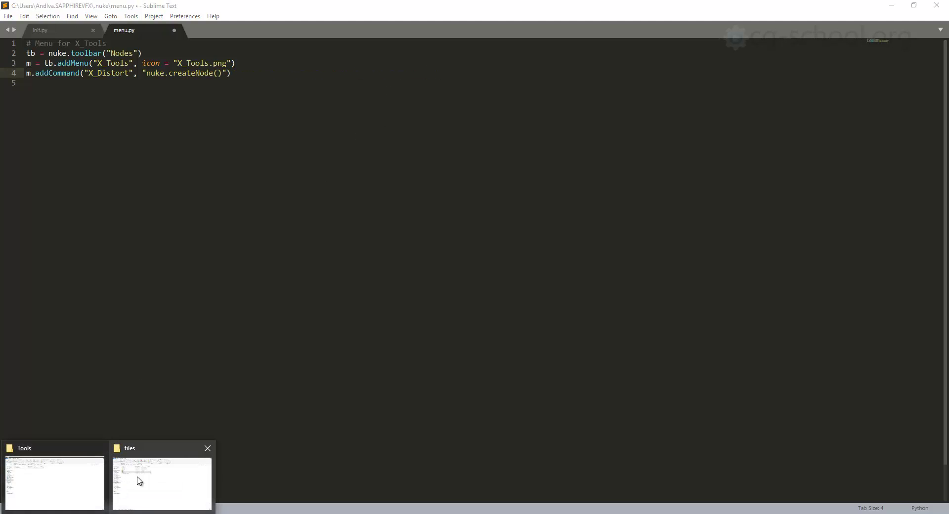
Copy the X_Distort gizmo's file name without its extension from the Tools folder, and return to menu.py
{"action": "left_click", "coordinate": [68, 473]}
{"action": "left_click", "coordinate": [128, 108]}
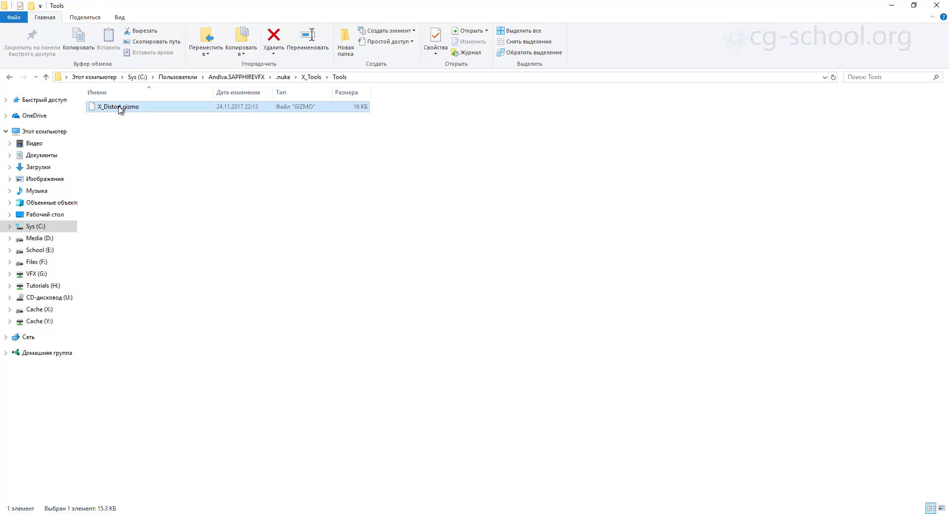
{"action": "left_click", "coordinate": [123, 107]}
{"action": "key", "text": "ctrl+c"}
{"action": "left_click", "coordinate": [100, 109]}
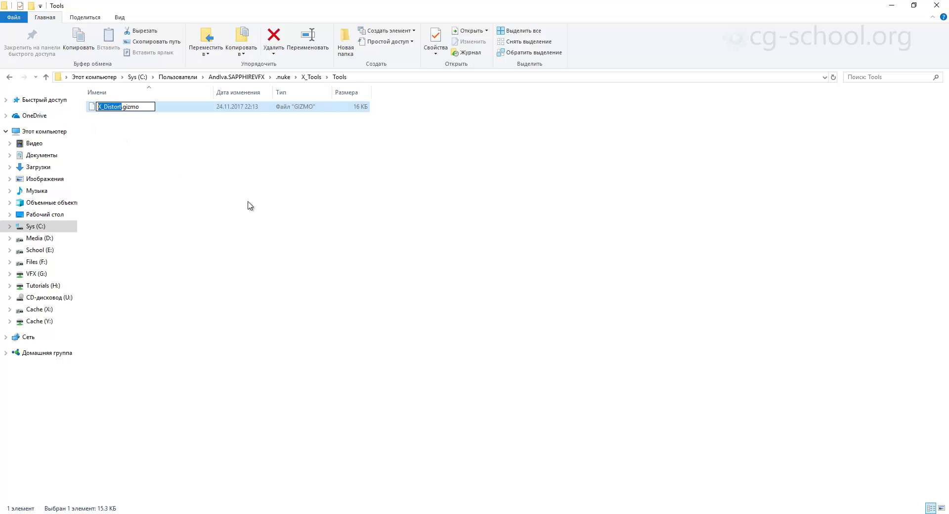
{"action": "left_click", "coordinate": [242, 375]}
{"action": "key", "text": "alt+Tab"}
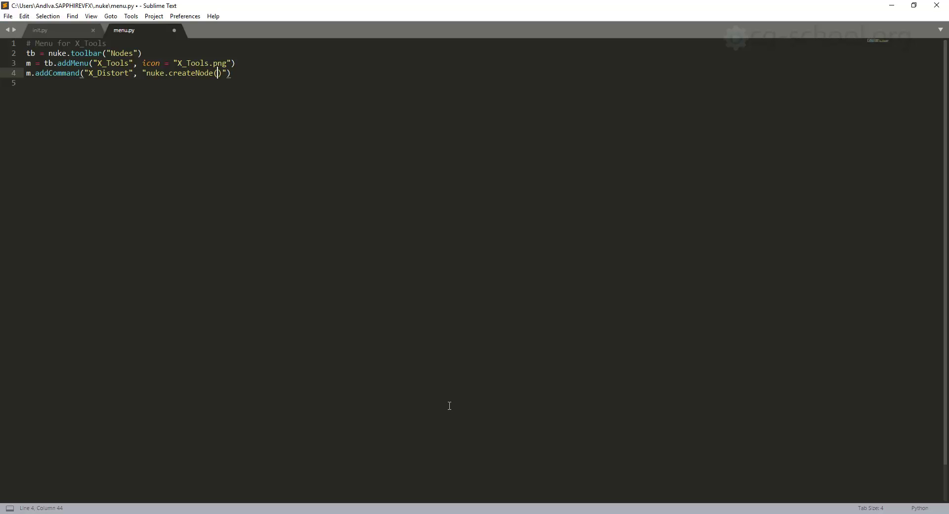
Insert the copied name between the parentheses of nuke.createNode() and enclose it in double quotes as "X_Distort"
{"action": "key", "text": "ctrl+v"}
{"action": "left_click", "coordinate": [218, 74]}
{"action": "type", "text": "\")"}
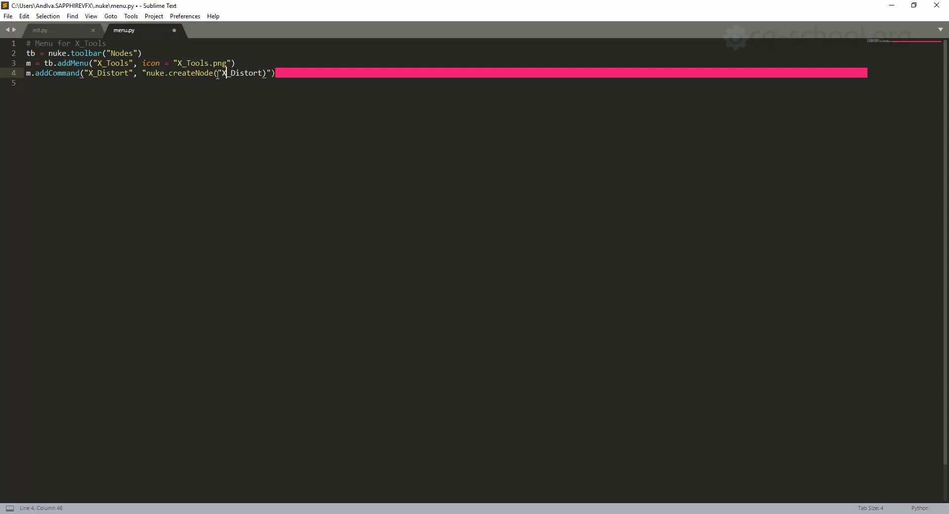
{"action": "type", "text": "\""}
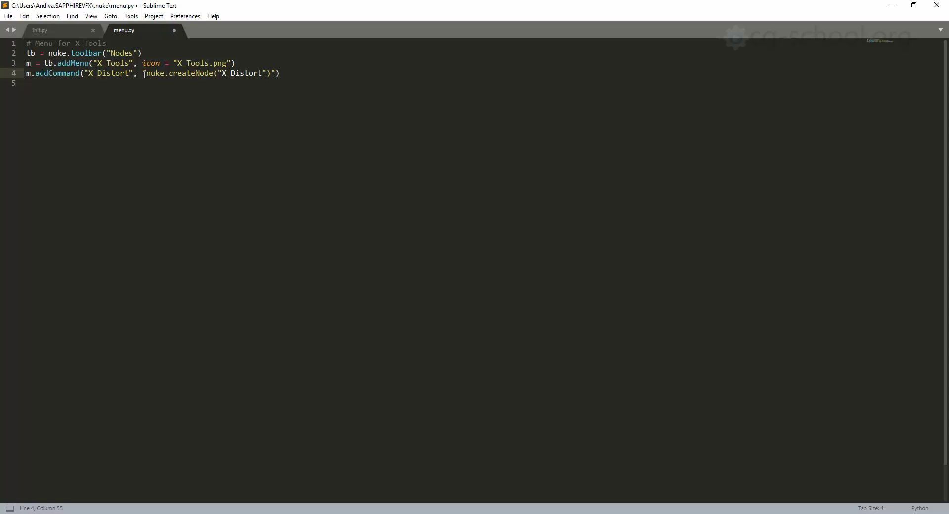
Replace the inner double quotes around X_Distort in the createNode call with single quotes
{"action": "left_click_drag", "start_coordinate": [147, 74], "coordinate": [219, 78]}
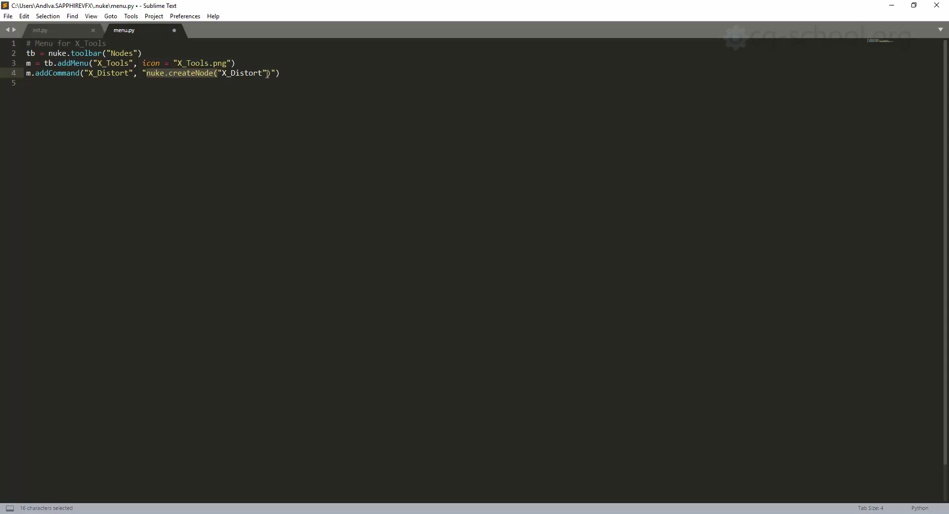
{"action": "left_click_drag", "start_coordinate": [265, 73], "coordinate": [270, 74]}
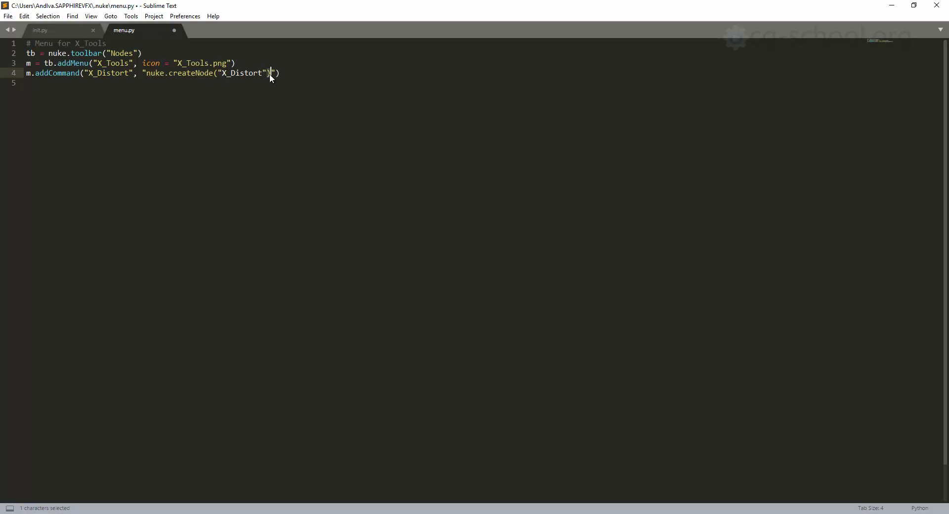
{"action": "left_click", "coordinate": [228, 73]}
{"action": "left_click", "coordinate": [265, 74]}
{"action": "key", "text": "Delete"}
{"action": "key", "text": "Delete"}
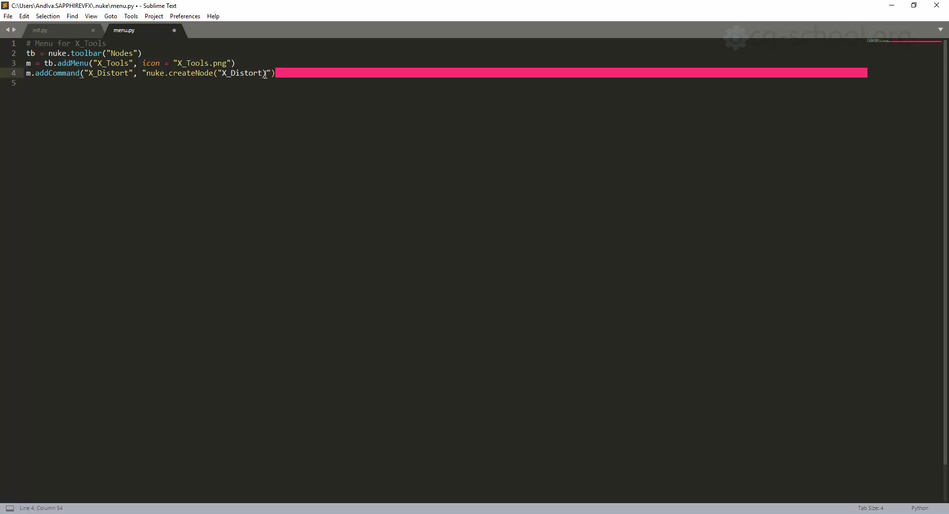
{"action": "type", "text": "'"}
{"action": "left_click", "coordinate": [222, 73]}
{"action": "key", "text": "BackSpace"}
{"action": "type", "text": "'"}
{"action": "left_click", "coordinate": [297, 73]}
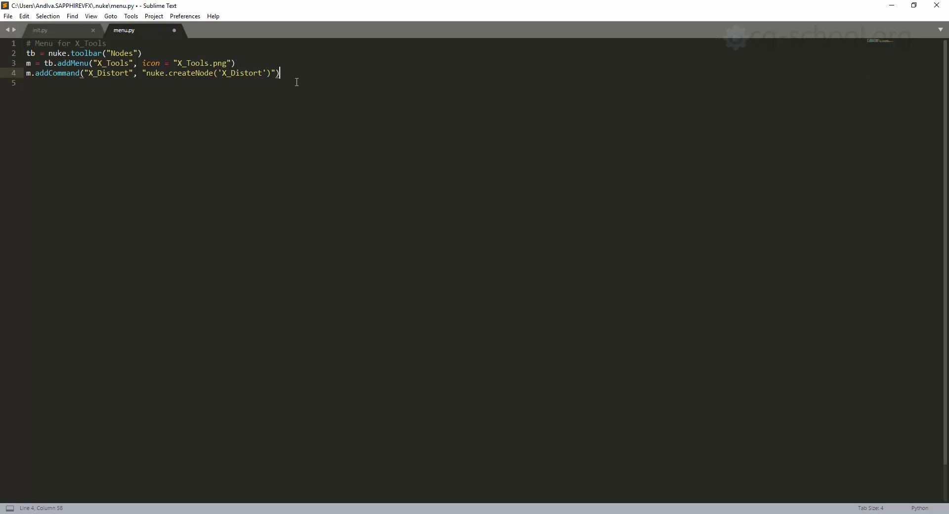
Put double quotes around X_Distort in the createNode call and escape each with a backslash, giving \"X_Distort\"
{"action": "double_click", "coordinate": [222, 73]}
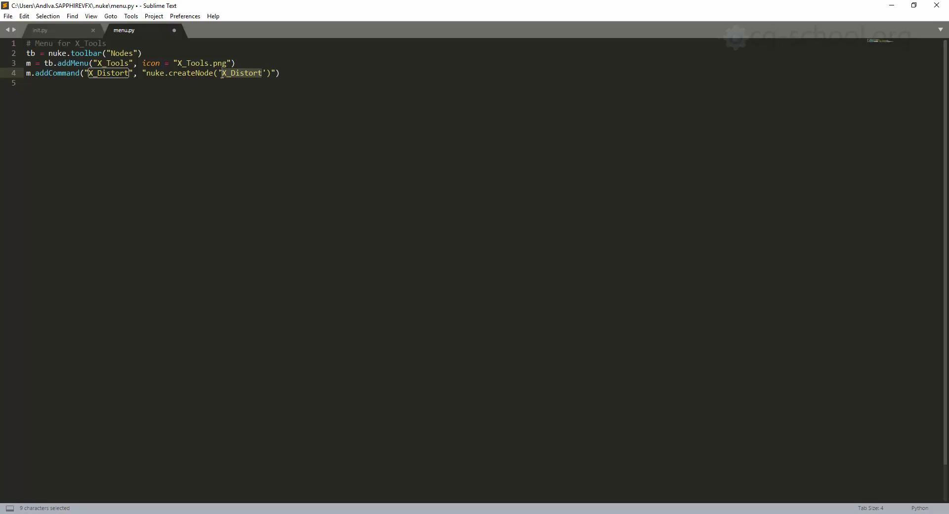
{"action": "left_click_drag", "start_coordinate": [147, 74], "coordinate": [269, 73]}
{"action": "left_click", "coordinate": [265, 73]}
{"action": "left_click", "coordinate": [268, 73]}
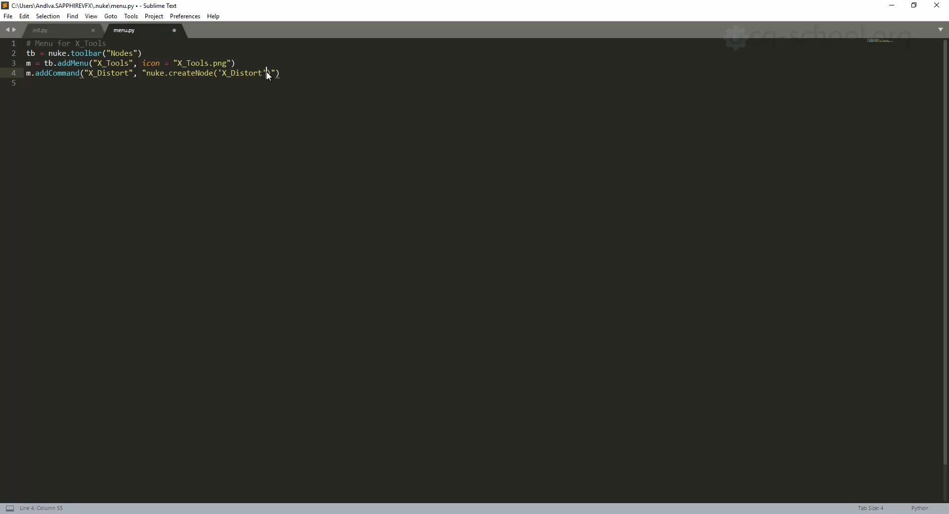
{"action": "key", "text": "BackSpace"}
{"action": "type", "text": "\""}
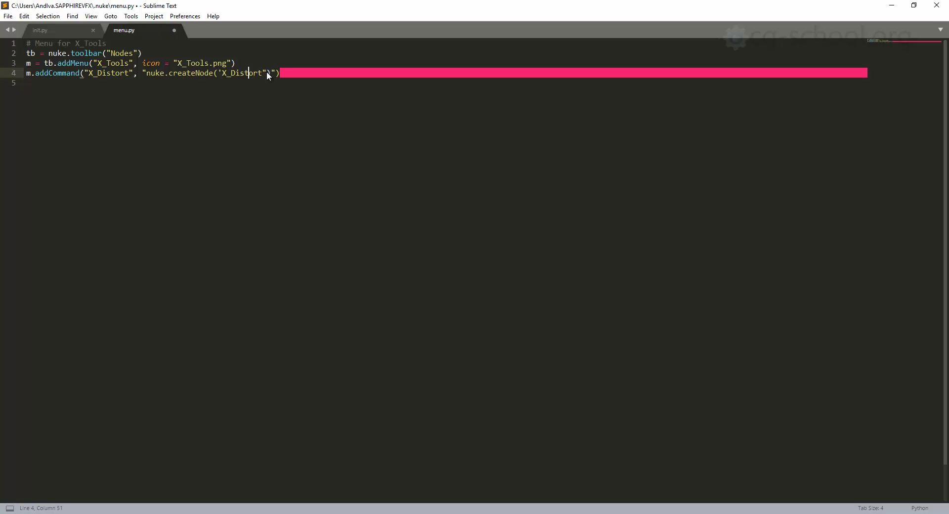
{"action": "key", "text": "BackSpace"}
{"action": "type", "text": "\""}
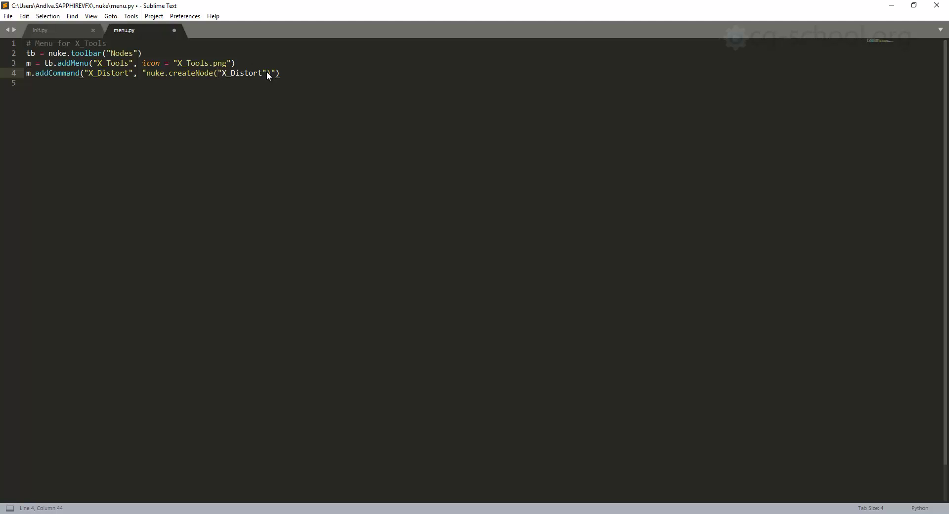
{"action": "type", "text": "\\"}
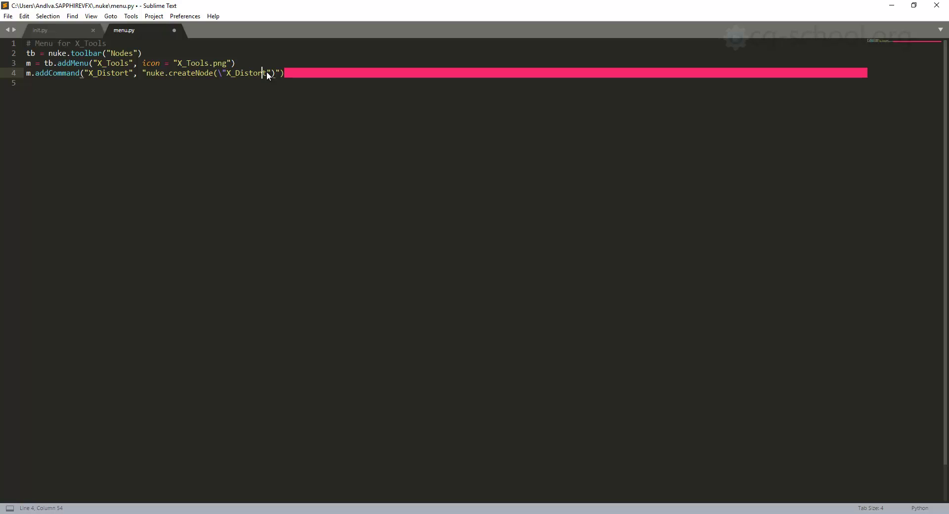
{"action": "type", "text": "\\"}
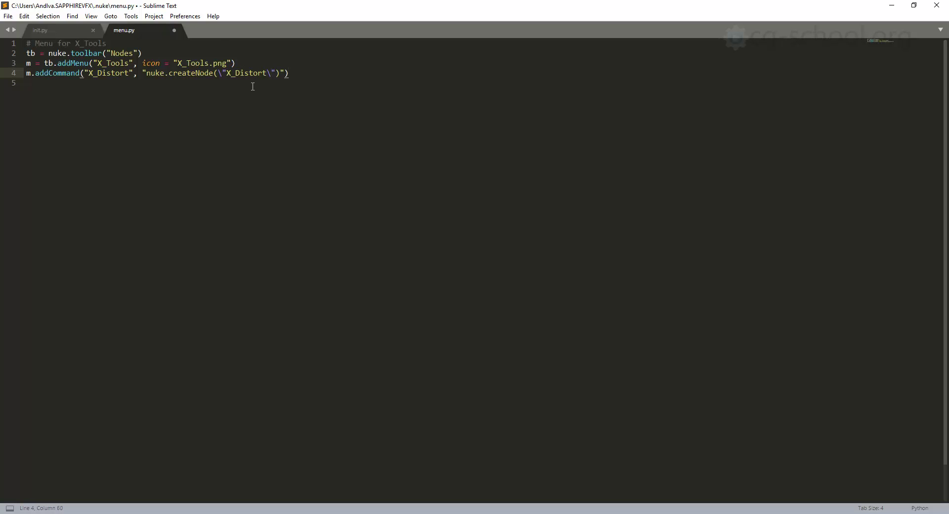
Add a third argument to addCommand by copying icon = "X_Tools.png" from the addMenu line
{"action": "left_click", "coordinate": [274, 74]}
{"action": "left_click", "coordinate": [283, 75]}
{"action": "type", "text": ","}
{"action": "type", "text": "icon"}
{"action": "left_click_drag", "start_coordinate": [143, 63], "coordinate": [231, 62]}
{"action": "key", "text": "ctrl+c"}
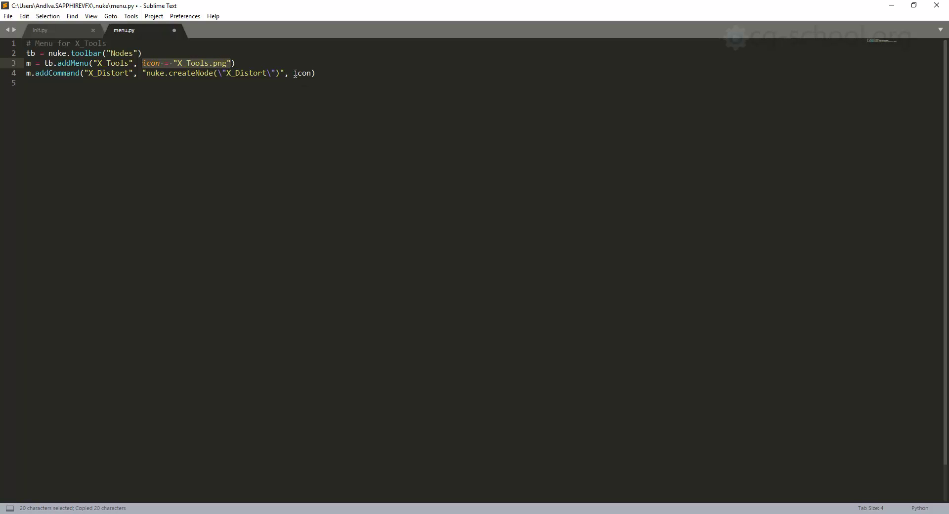
{"action": "double_click", "coordinate": [302, 72]}
{"action": "key", "text": "ctrl+v"}
{"action": "left_click", "coordinate": [361, 73]}
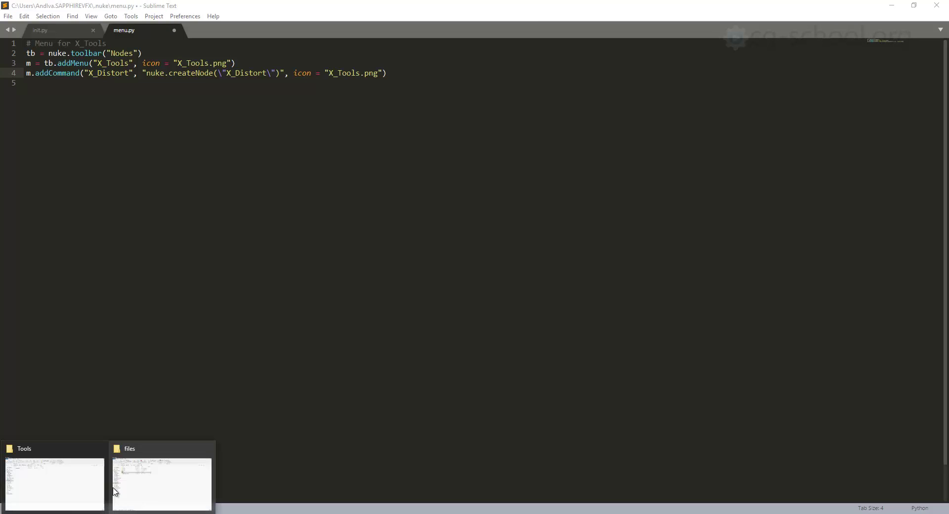
Check the icon file names in X_Tools' Icons folder in File Explorer, and return to menu.py
{"action": "left_click", "coordinate": [164, 483]}
{"action": "left_click", "coordinate": [311, 77]}
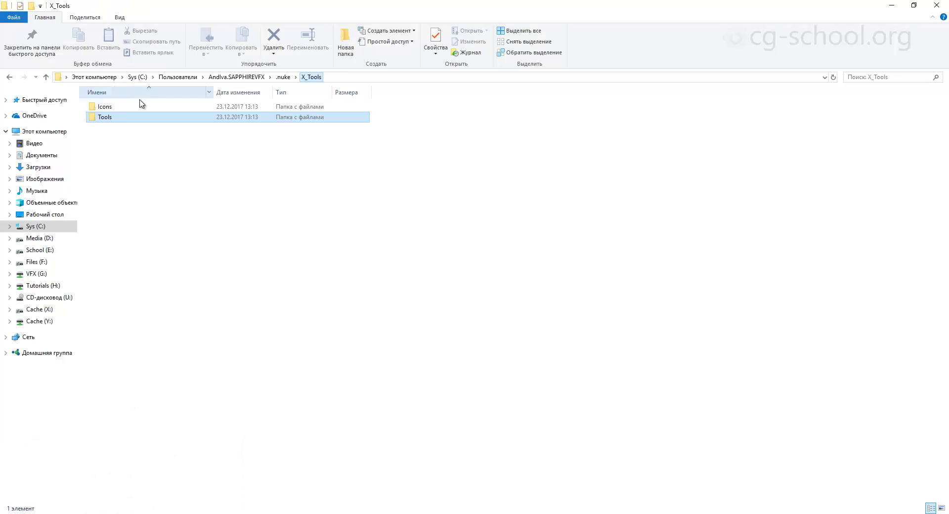
{"action": "double_click", "coordinate": [115, 106]}
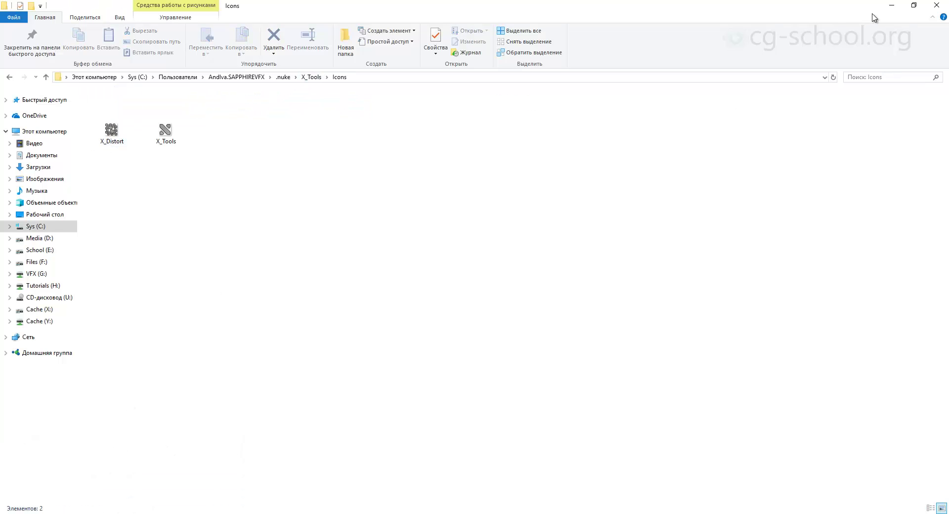
{"action": "left_click", "coordinate": [914, 5]}
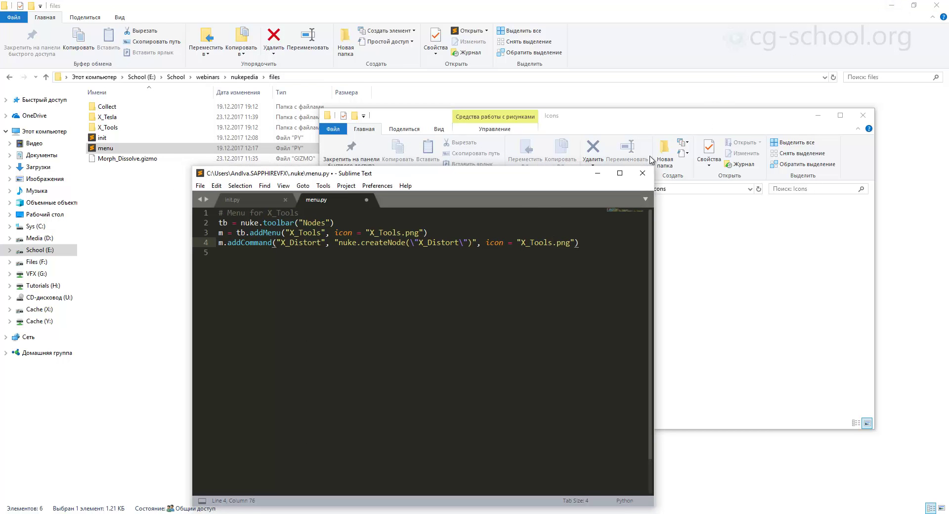
{"action": "left_click", "coordinate": [619, 172]}
Set the addCommand icon to "X_Distort.png" and save menu.py
{"action": "double_click", "coordinate": [347, 74]}
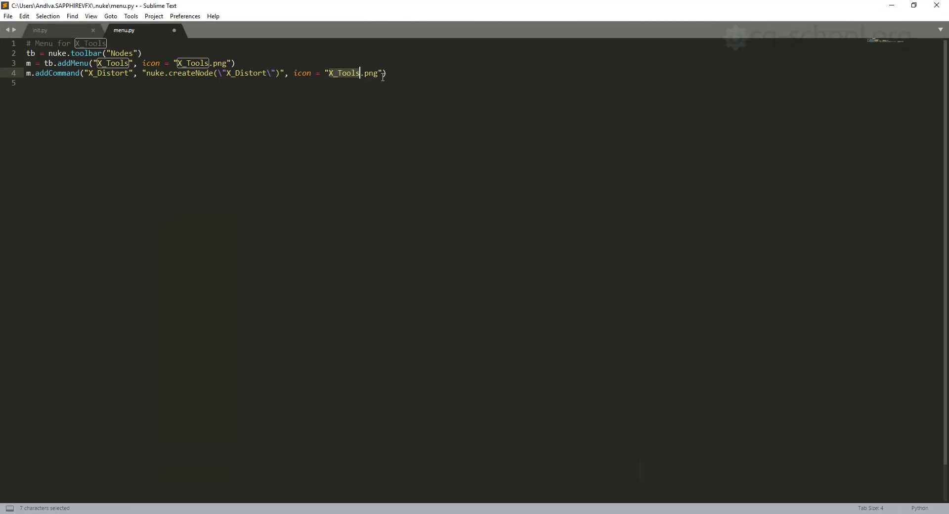
{"action": "type", "text": "X_Distor"}
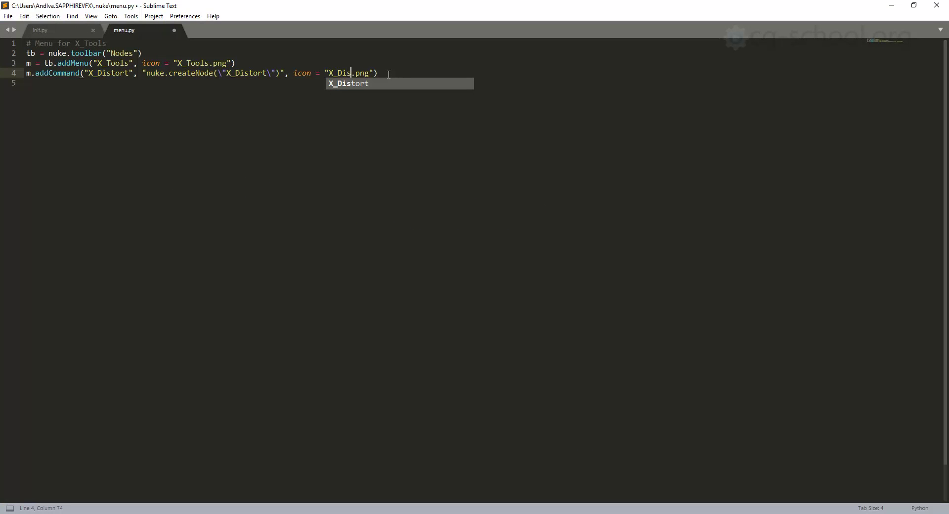
{"action": "type", "text": "t"}
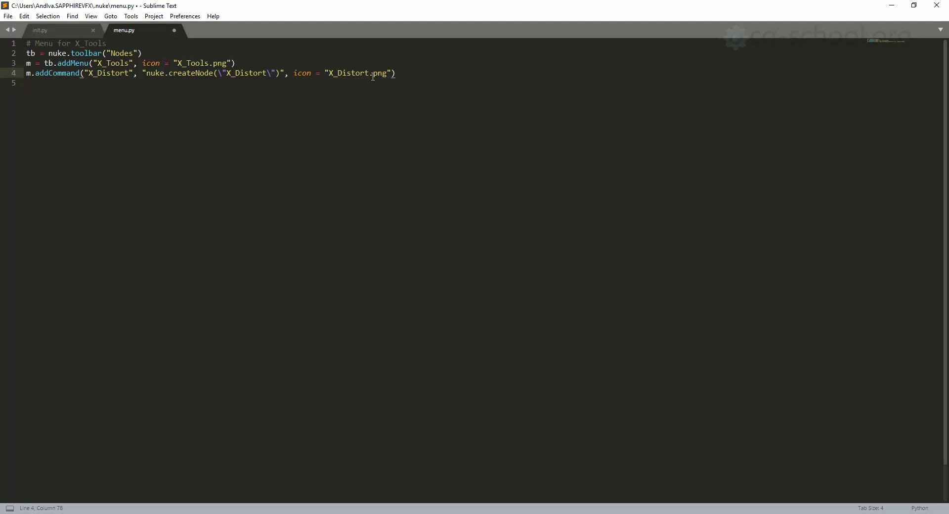
{"action": "left_click", "coordinate": [405, 75]}
{"action": "key", "text": "ctrl+s"}
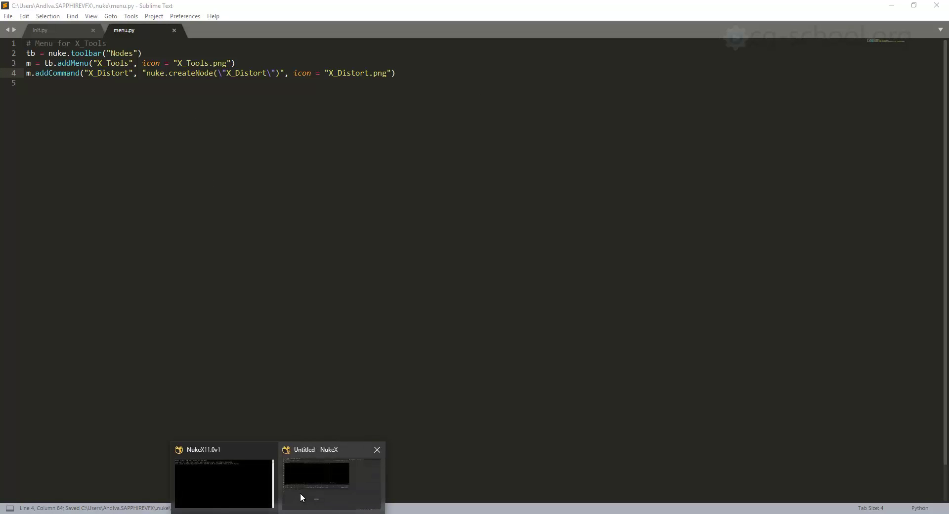
Switch to NukeX, test the X_Tools toolbar menu by adding an X_Distort node near Viewer1, and delete that node
{"action": "left_click", "coordinate": [301, 494]}
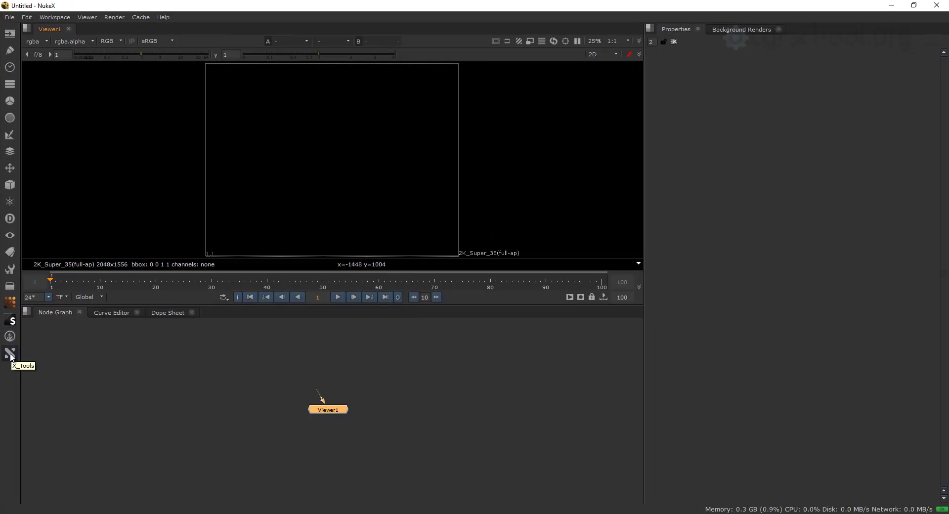
{"action": "left_click", "coordinate": [11, 356]}
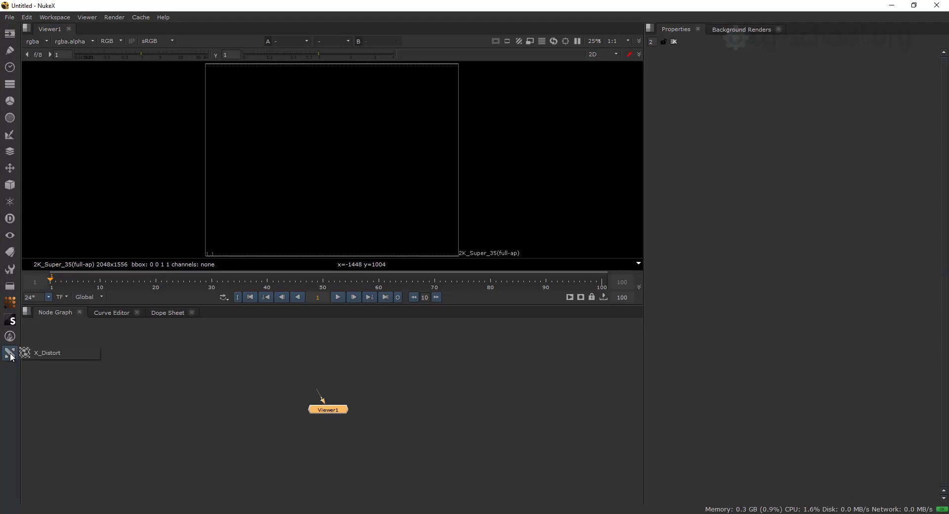
{"action": "left_click", "coordinate": [70, 354]}
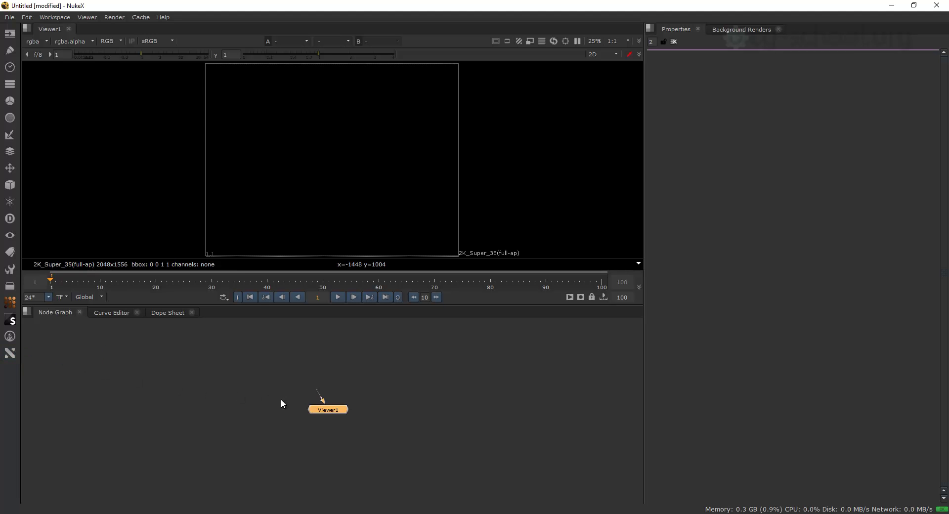
{"action": "left_click", "coordinate": [353, 425]}
{"action": "left_click_drag", "start_coordinate": [354, 418], "coordinate": [435, 381]}
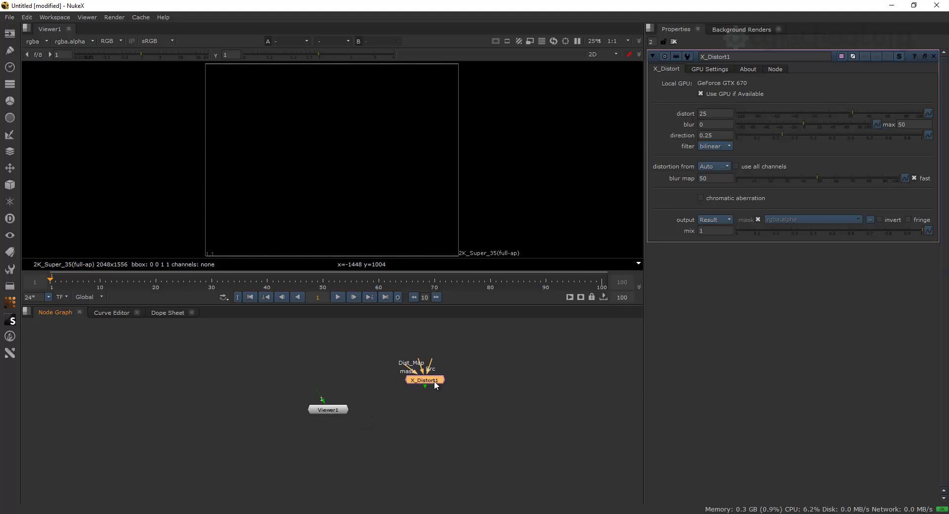
{"action": "key", "text": "Delete"}
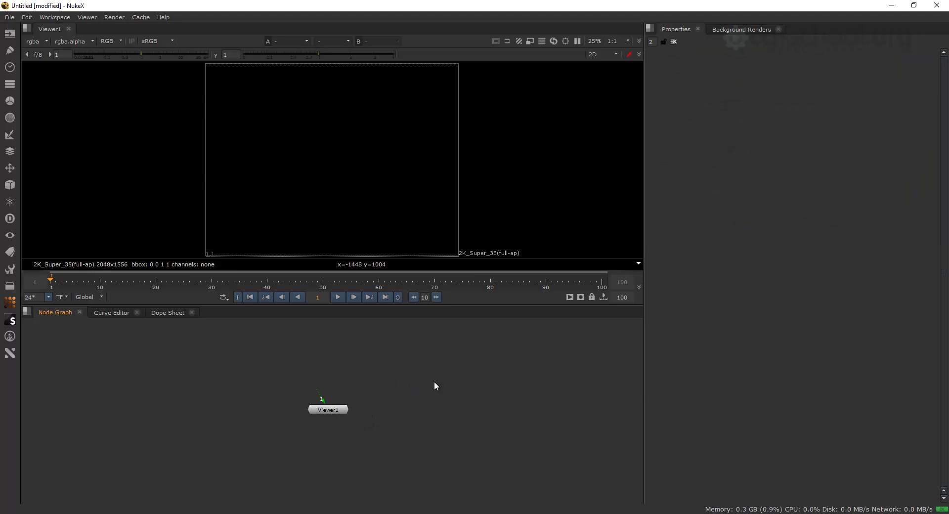
Minimise NukeX and its console window, and show init.py in Sublime Text to review the plugin paths
{"action": "left_click", "coordinate": [892, 5]}
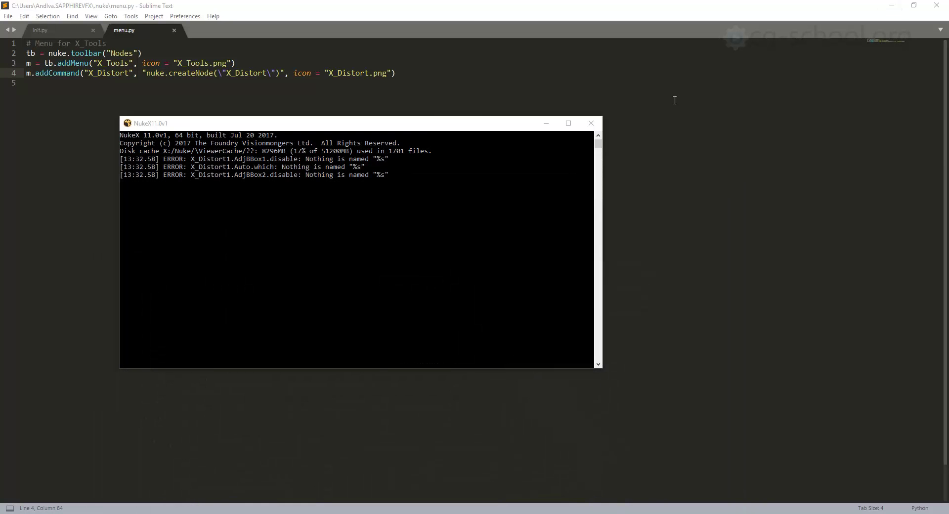
{"action": "left_click", "coordinate": [546, 123]}
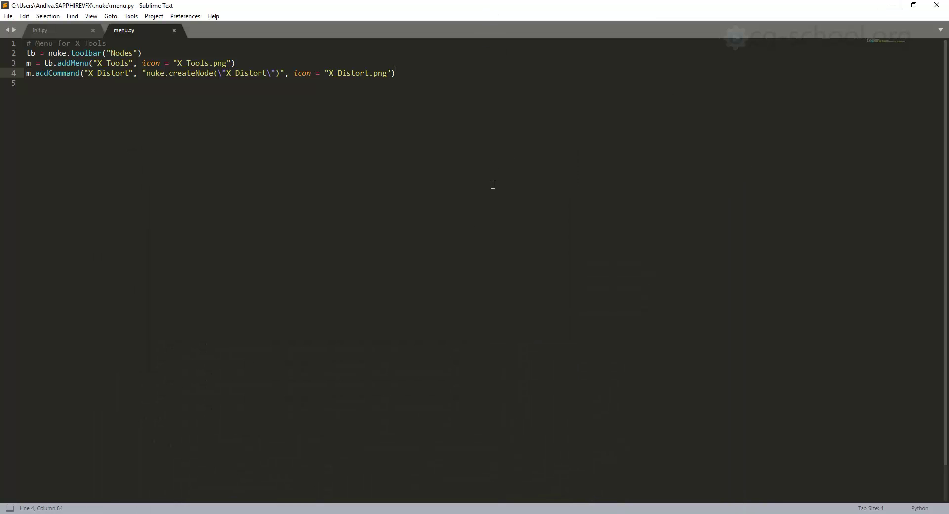
{"action": "left_click", "coordinate": [62, 31]}
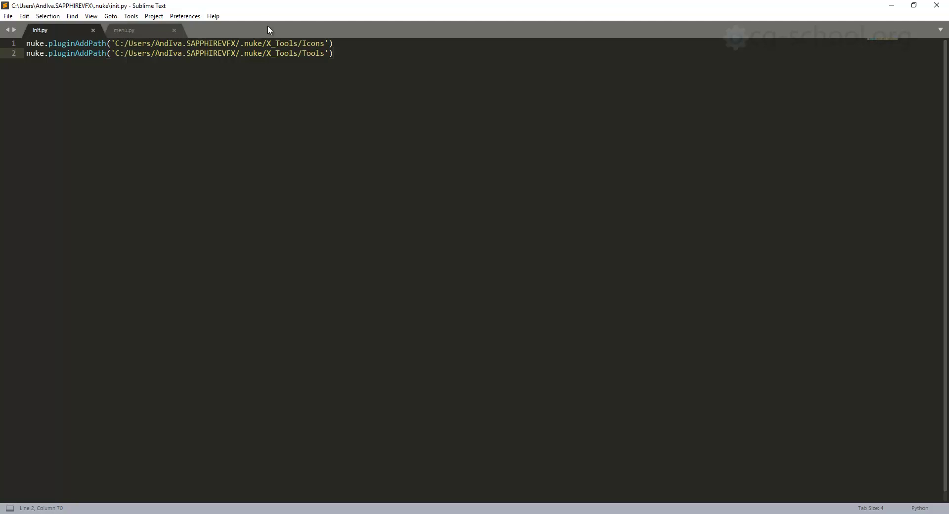
Restore the Sublime Text window to a smaller size and switch to the File Explorer window with the Icons folder
{"action": "left_click_drag", "start_coordinate": [304, 6], "coordinate": [465, 159]}
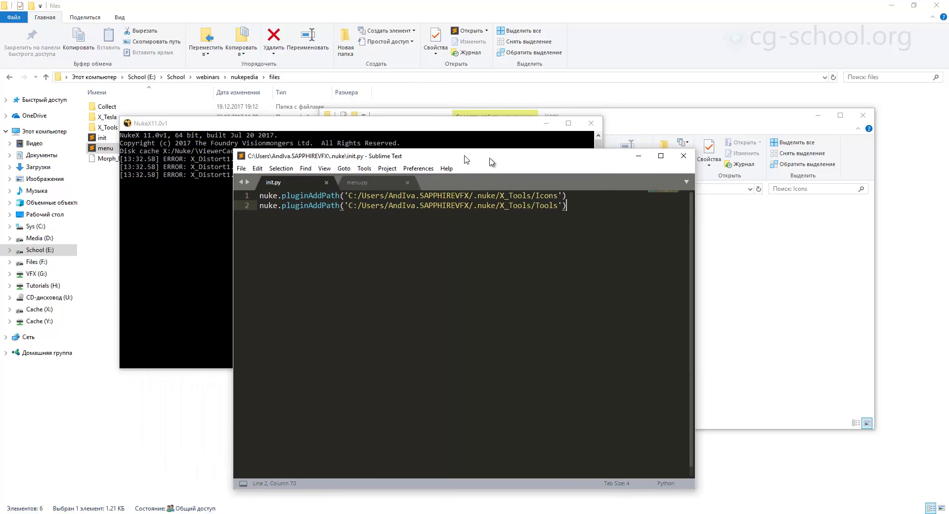
{"action": "left_click", "coordinate": [316, 12]}
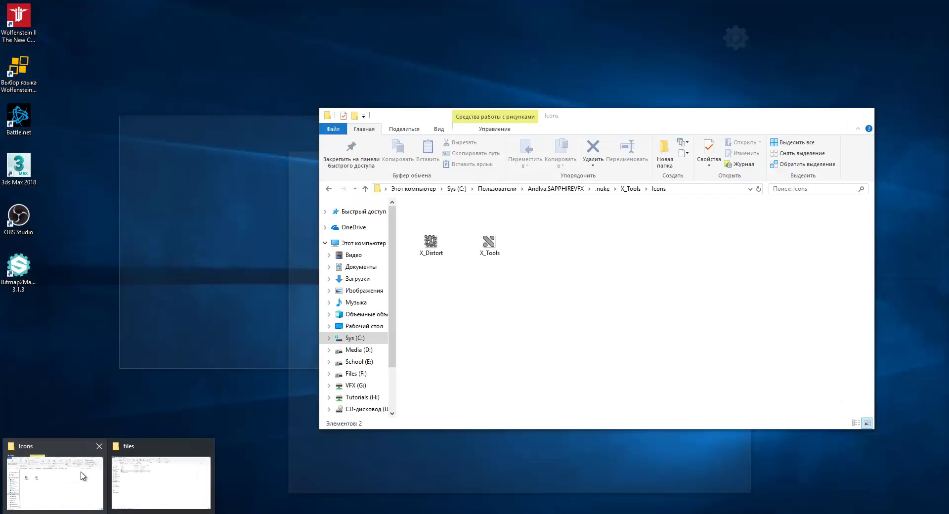
{"action": "left_click", "coordinate": [81, 478]}
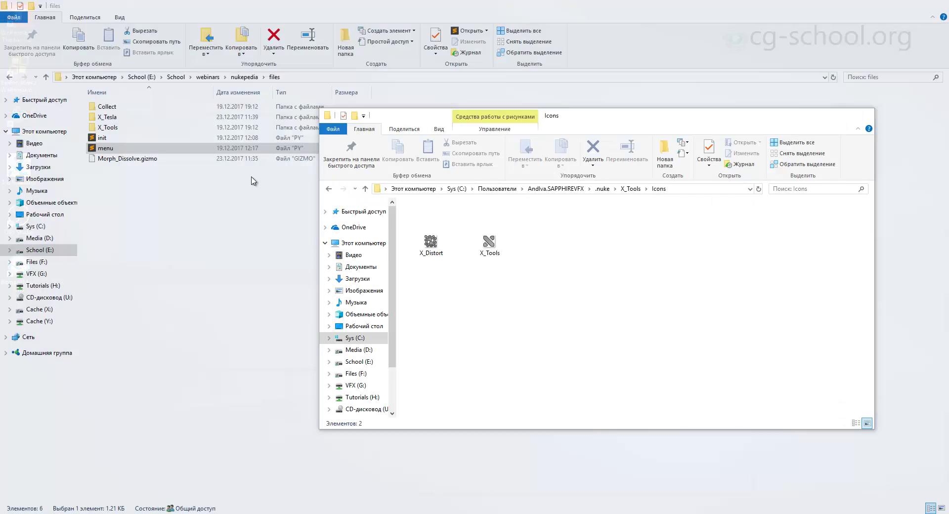
Go up from the Icons folder to the .nuke folder in a maximised File Explorer window and check its path
{"action": "left_click", "coordinate": [601, 191]}
{"action": "double_click", "coordinate": [604, 118]}
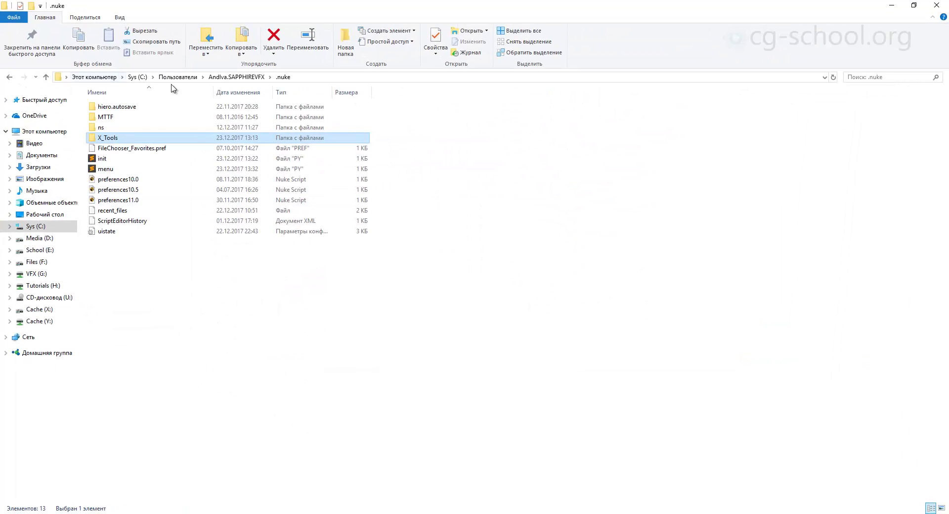
{"action": "left_click", "coordinate": [244, 325]}
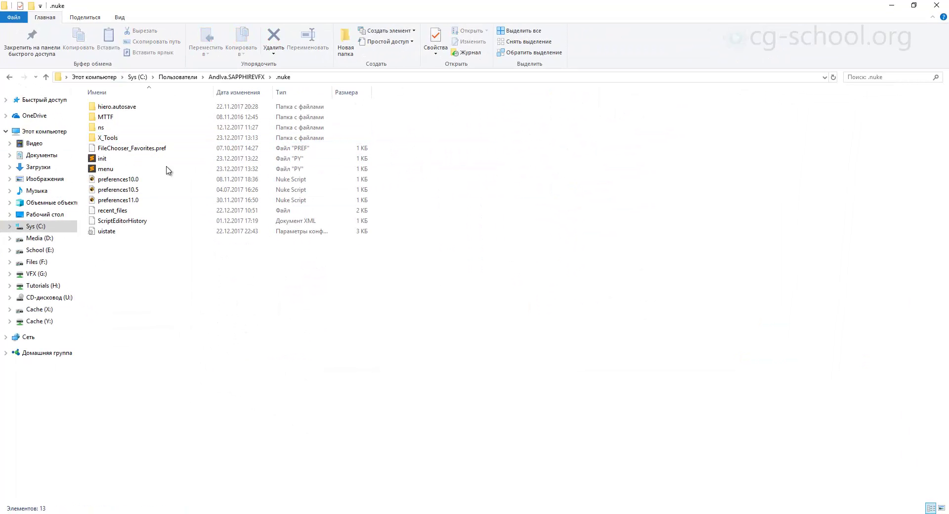
{"action": "left_click", "coordinate": [297, 77]}
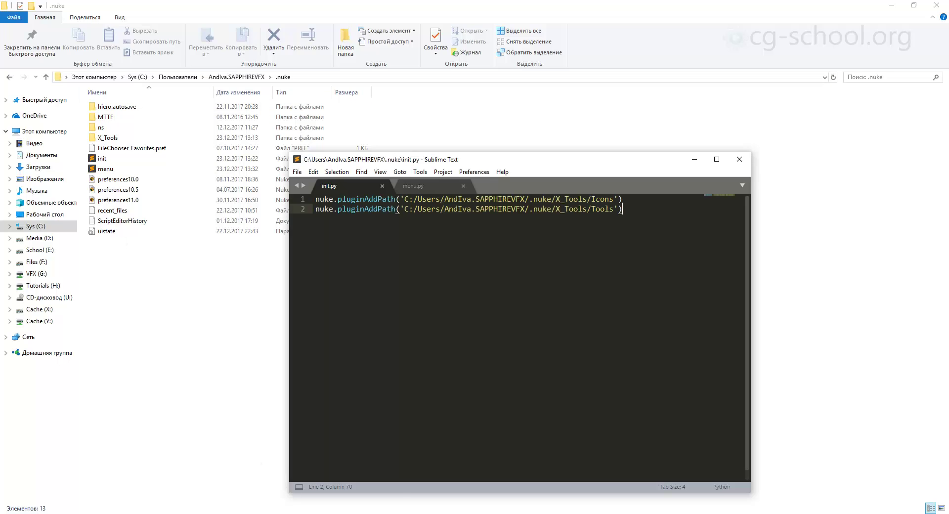
In Sublime Text's init.py, shorten the Icons plugin path to './X_Tools/Icons' and save the file
{"action": "double_click", "coordinate": [487, 160]}
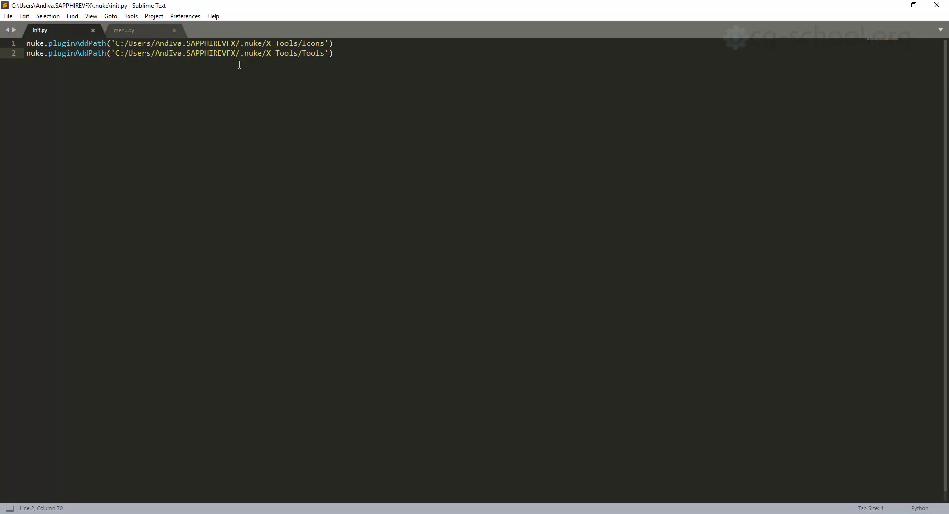
{"action": "double_click", "coordinate": [256, 46]}
{"action": "left_click_drag", "start_coordinate": [256, 46], "coordinate": [114, 43]}
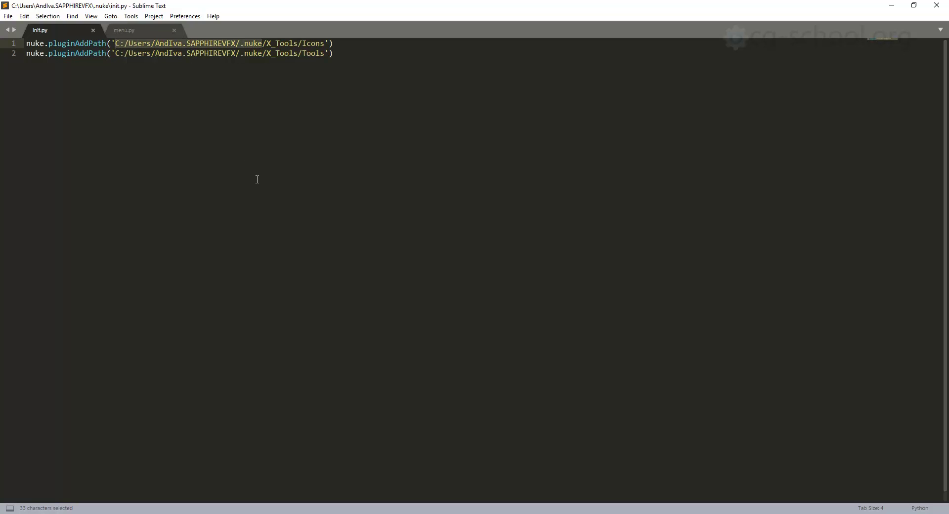
{"action": "type", "text": "."}
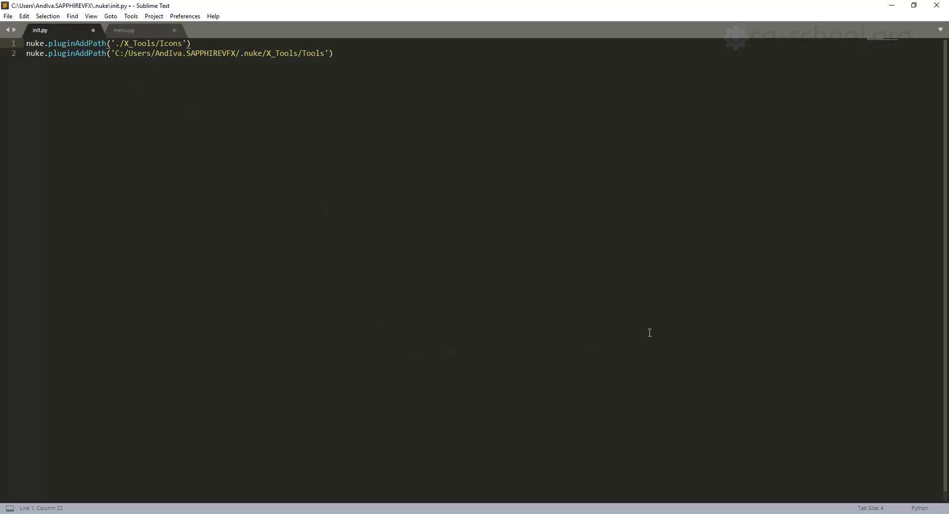
{"action": "key", "text": "ctrl+s"}
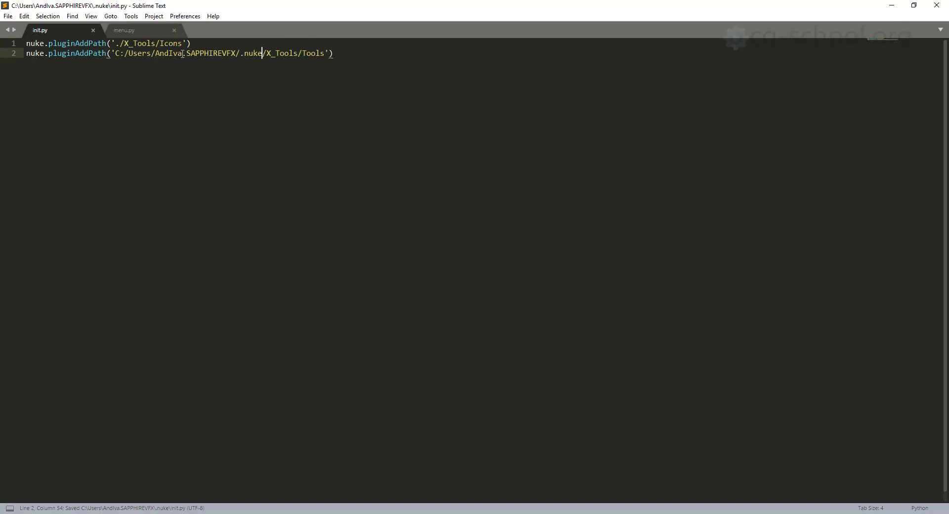
Shorten the second plugin path to './X_Tools/Tools' and save init.py
{"action": "left_click_drag", "start_coordinate": [262, 55], "coordinate": [116, 55]}
{"action": "type", "text": "."}
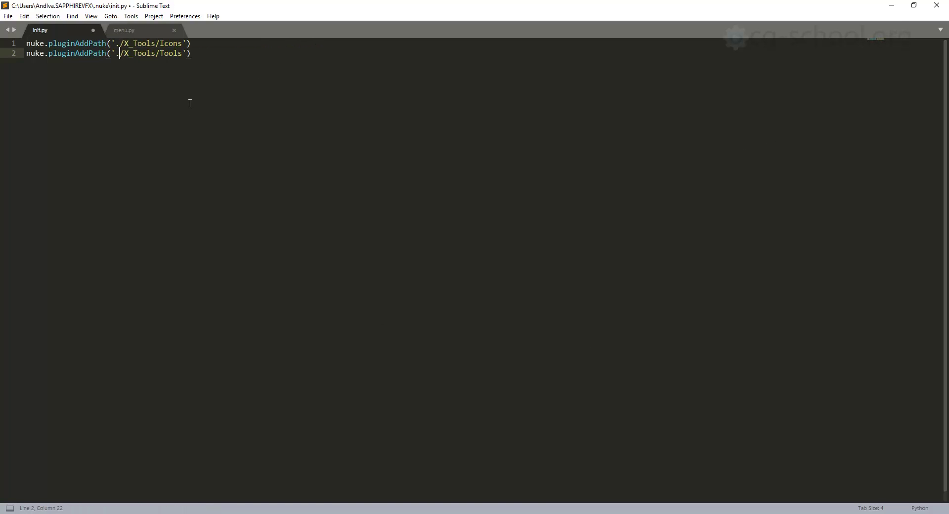
{"action": "left_click", "coordinate": [188, 102]}
{"action": "left_click", "coordinate": [119, 44]}
{"action": "left_click", "coordinate": [563, 177]}
{"action": "key", "text": "ctrl+s"}
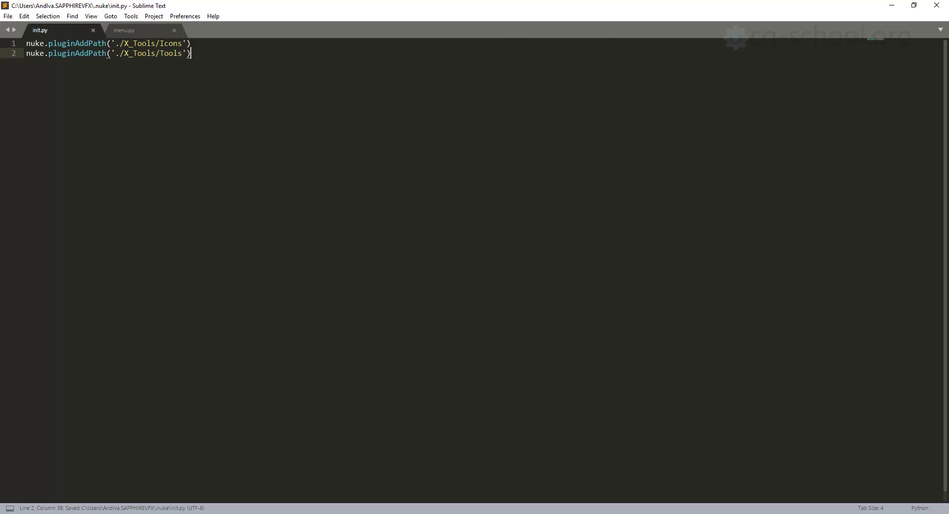
Minimise Sublime Text, check the init file and the full path of the .nuke folder, and return to Sublime Text
{"action": "left_click", "coordinate": [892, 6]}
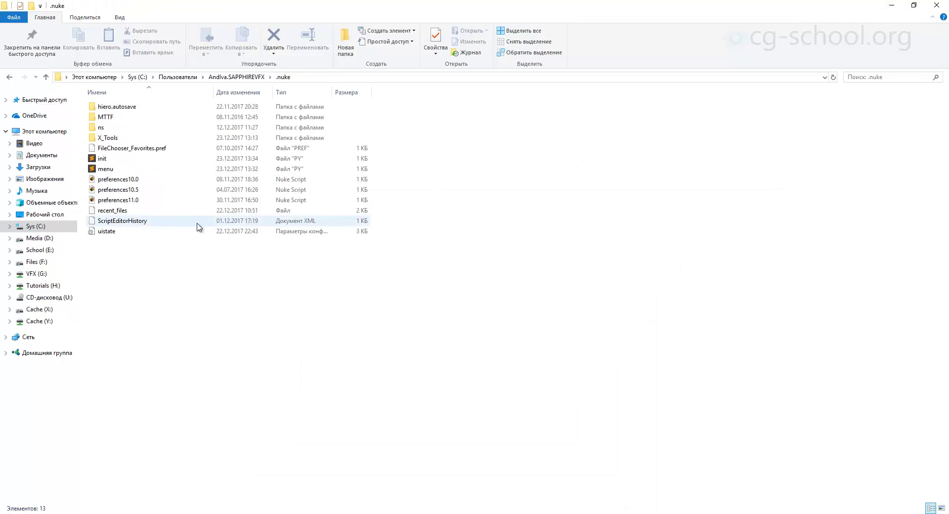
{"action": "left_click", "coordinate": [119, 159]}
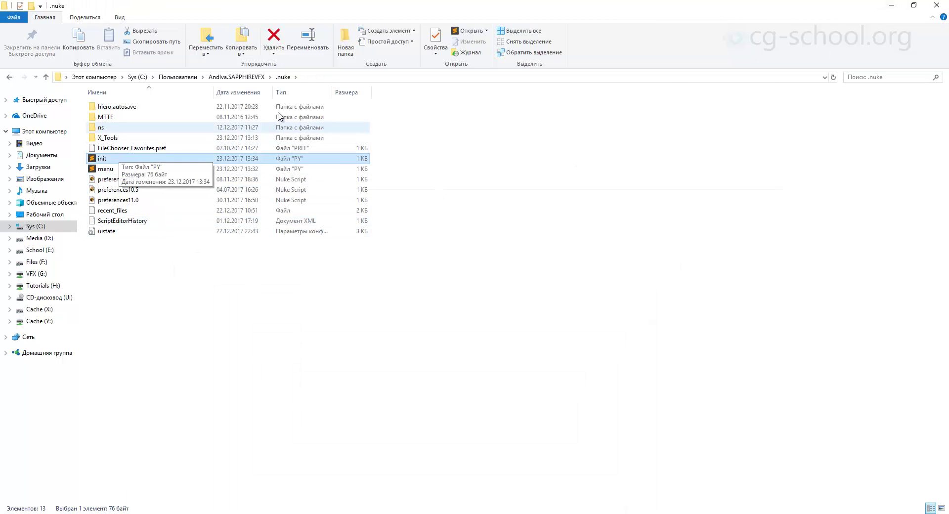
{"action": "left_click", "coordinate": [307, 77]}
{"action": "left_click", "coordinate": [178, 77]}
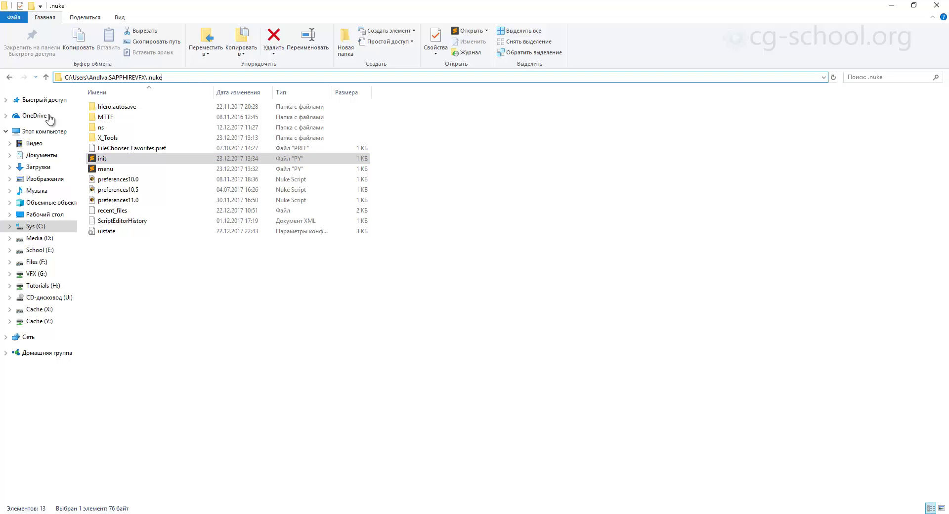
{"action": "left_click", "coordinate": [244, 313]}
{"action": "key", "text": "Return"}
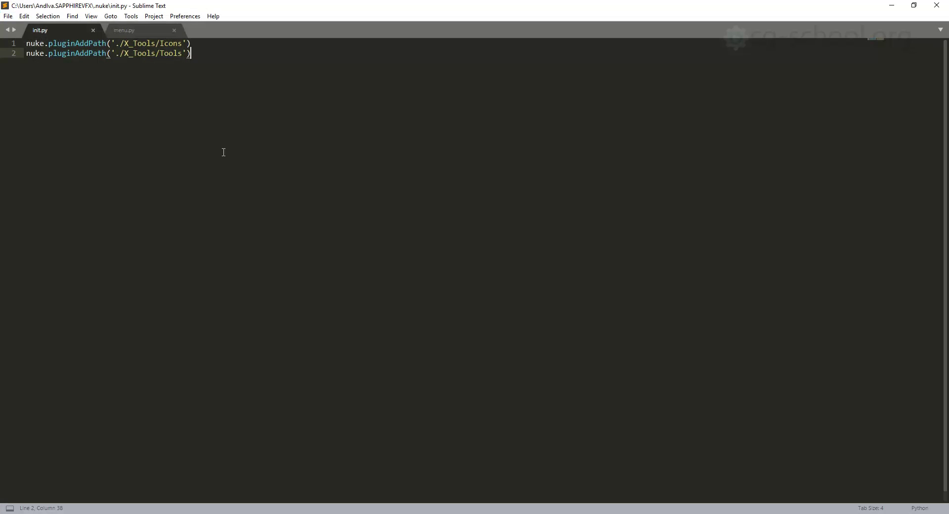
Save both init.py and menu.py, and return to init.py
{"action": "key", "text": "ctrl+a"}
{"action": "left_click", "coordinate": [291, 101]}
{"action": "key", "text": "ctrl+s"}
{"action": "left_click", "coordinate": [129, 30]}
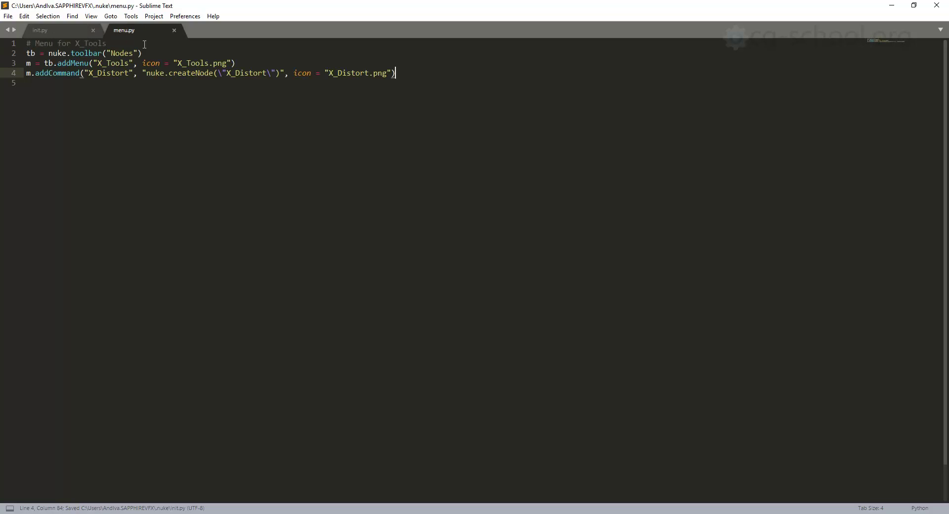
{"action": "key", "text": "ctrl+s"}
{"action": "left_click", "coordinate": [63, 29]}
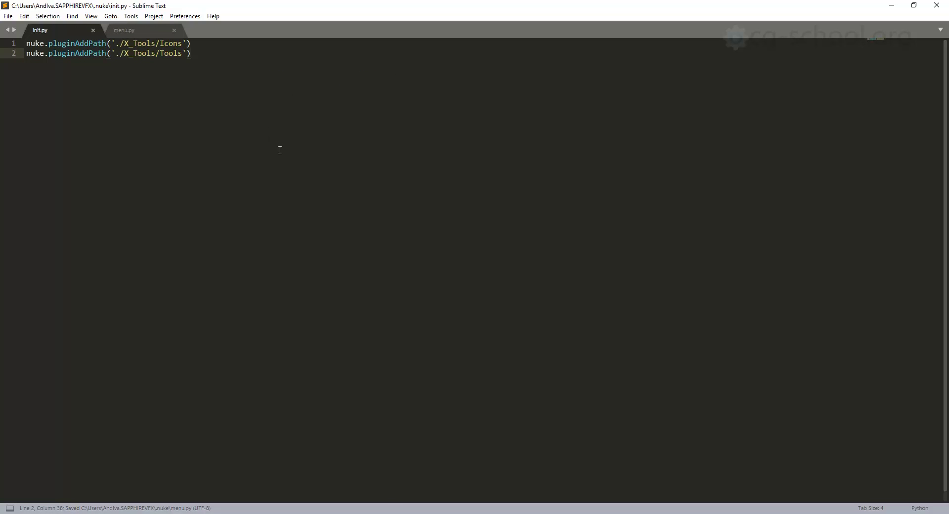
Switch to NukeX and close it with its modified Untitled script
{"action": "left_click", "coordinate": [297, 502]}
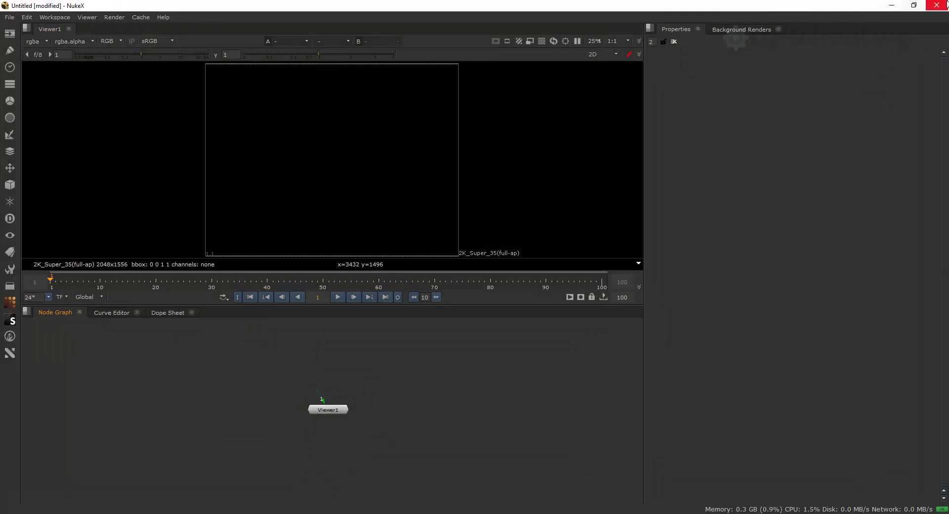
{"action": "left_click", "coordinate": [937, 5]}
{"action": "left_click", "coordinate": [473, 274]}
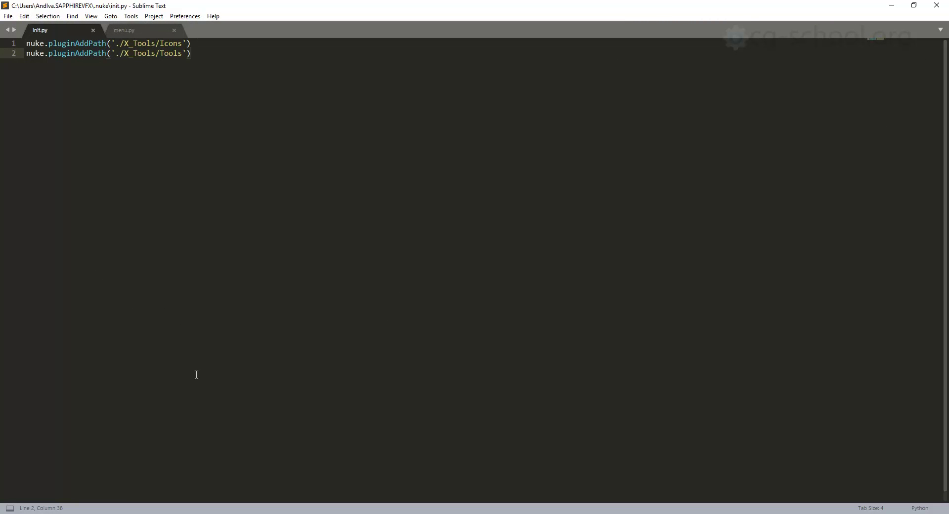
Switch to the File Explorer window showing nukepedia\files and open its Collect folder to examine the nukecollect script
{"action": "left_click", "coordinate": [128, 512]}
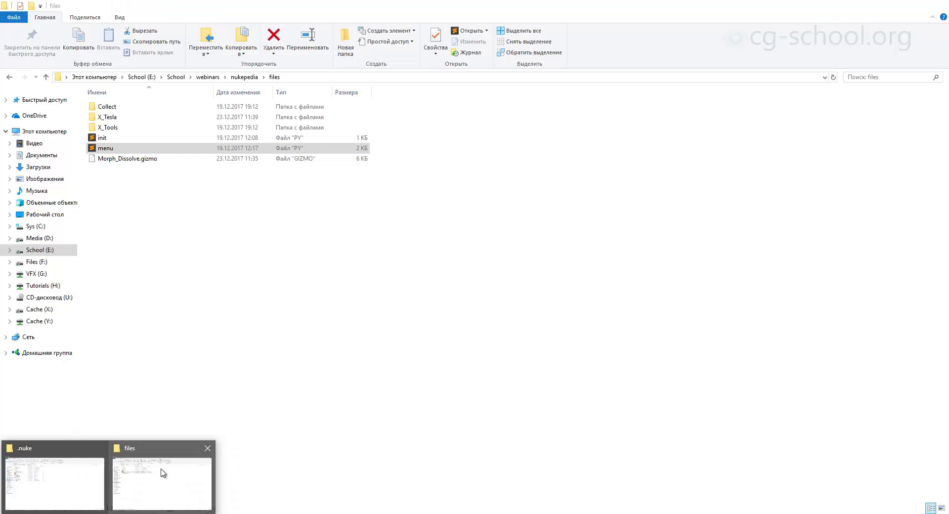
{"action": "left_click", "coordinate": [163, 473]}
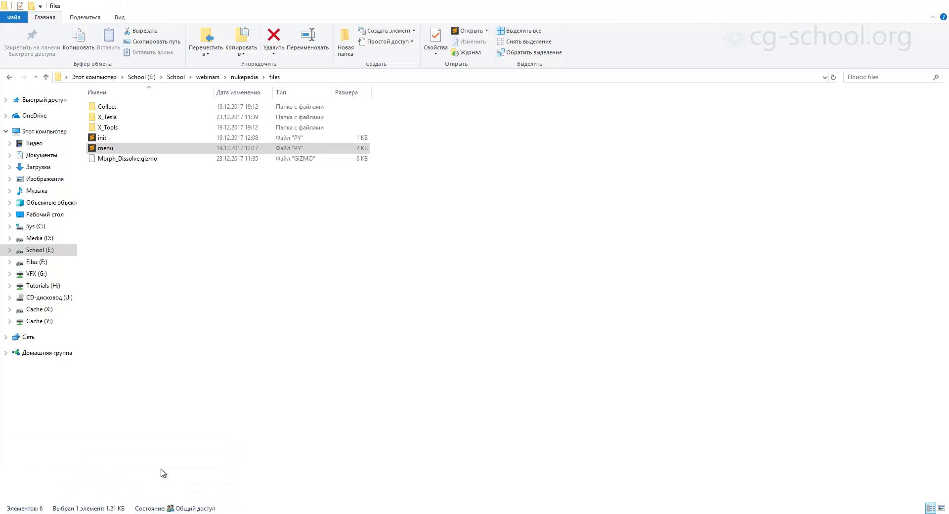
{"action": "left_click", "coordinate": [118, 108]}
{"action": "double_click", "coordinate": [119, 109]}
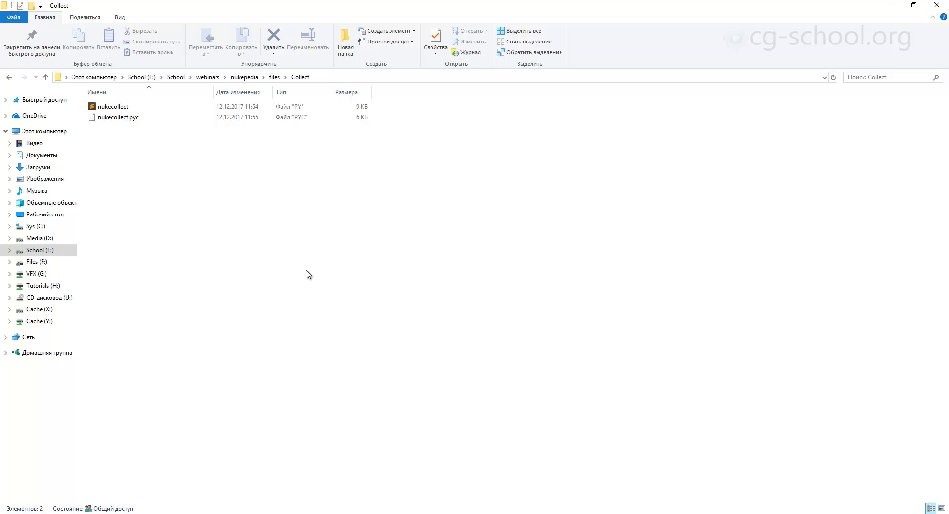
{"action": "left_click", "coordinate": [135, 107]}
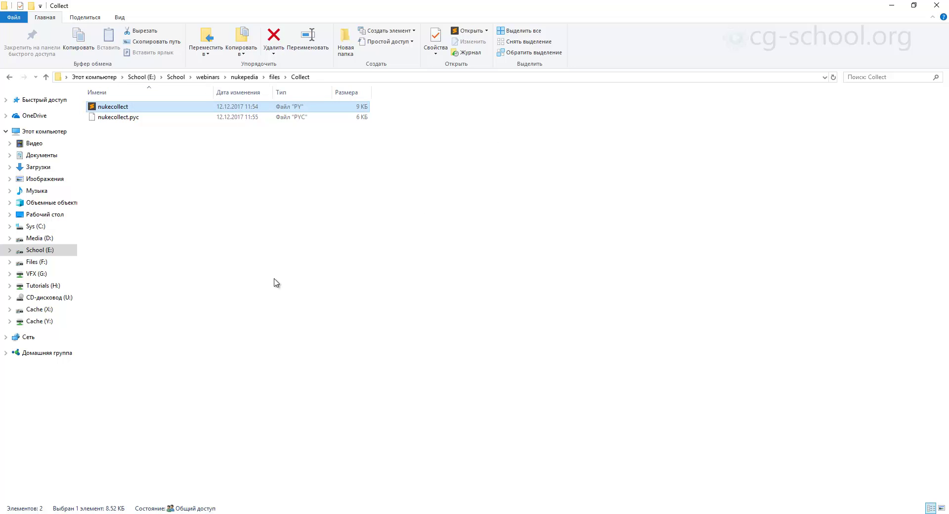
{"action": "left_click", "coordinate": [277, 283]}
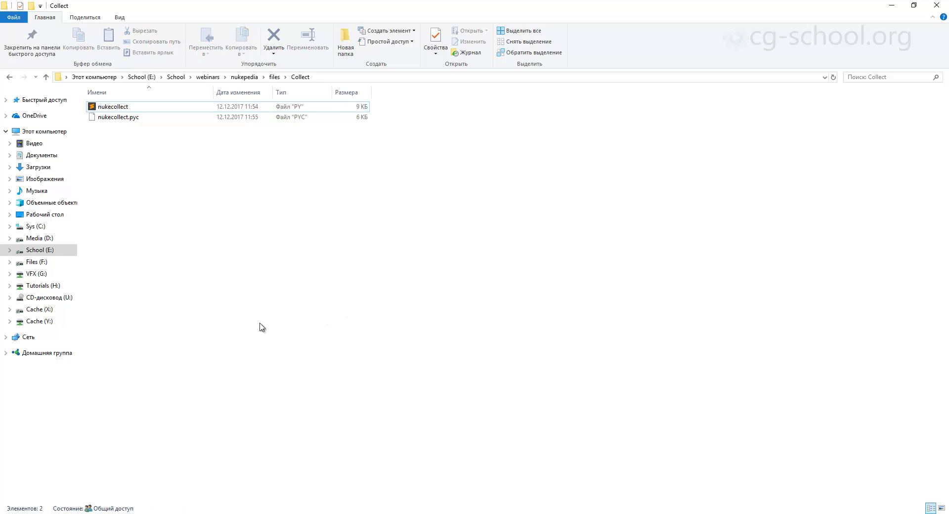
Switch to Firefox and open the collectFiles and Nuke Collect results of the "collect files nuke" search in new tabs
{"action": "left_click", "coordinate": [107, 513]}
{"action": "left_click", "coordinate": [133, 500]}
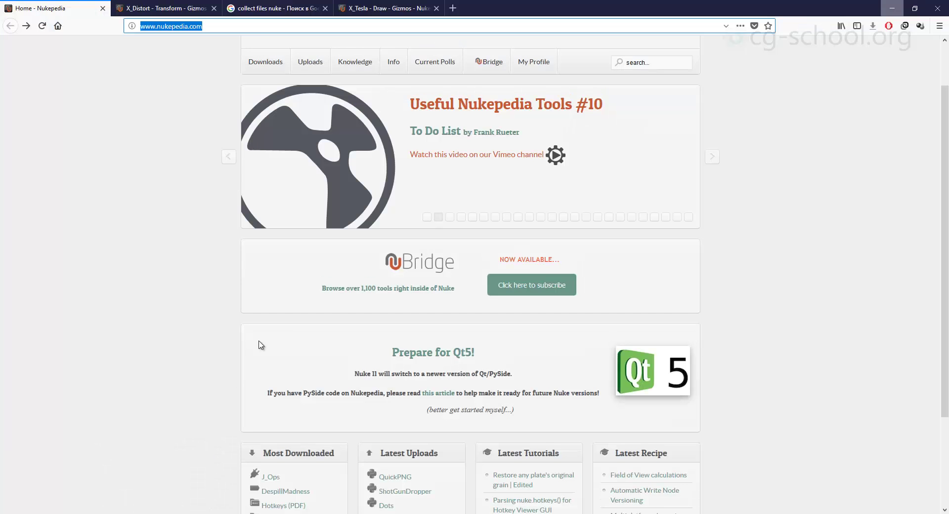
{"action": "left_click", "coordinate": [250, 6]}
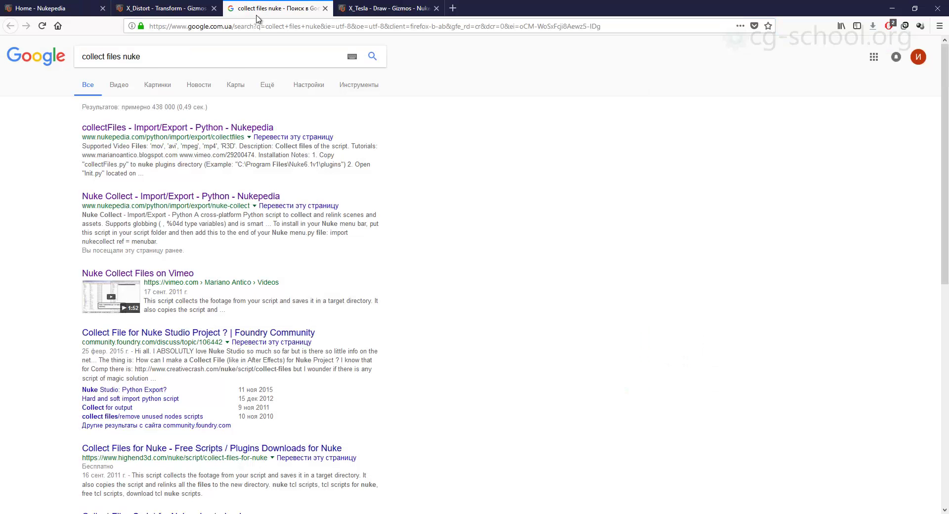
{"action": "left_click_drag", "start_coordinate": [197, 57], "coordinate": [16, 69]}
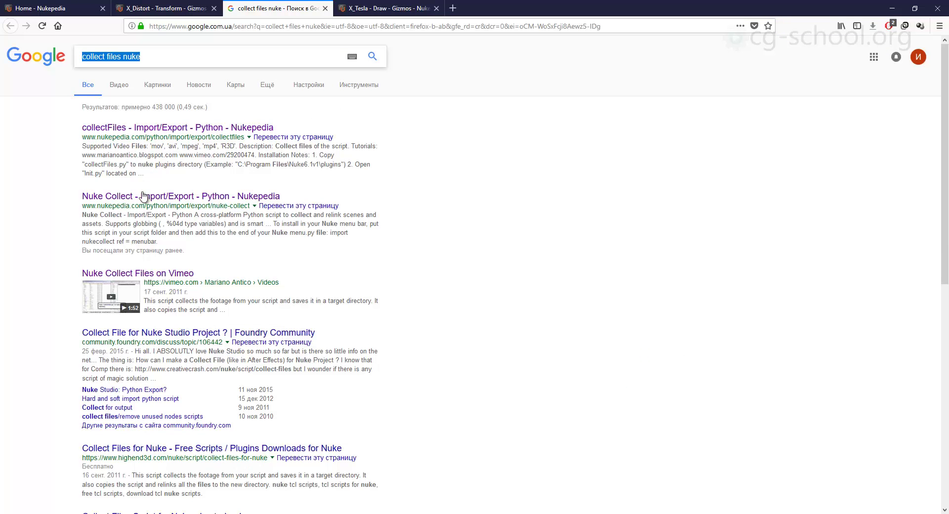
{"action": "middle_click", "coordinate": [187, 129]}
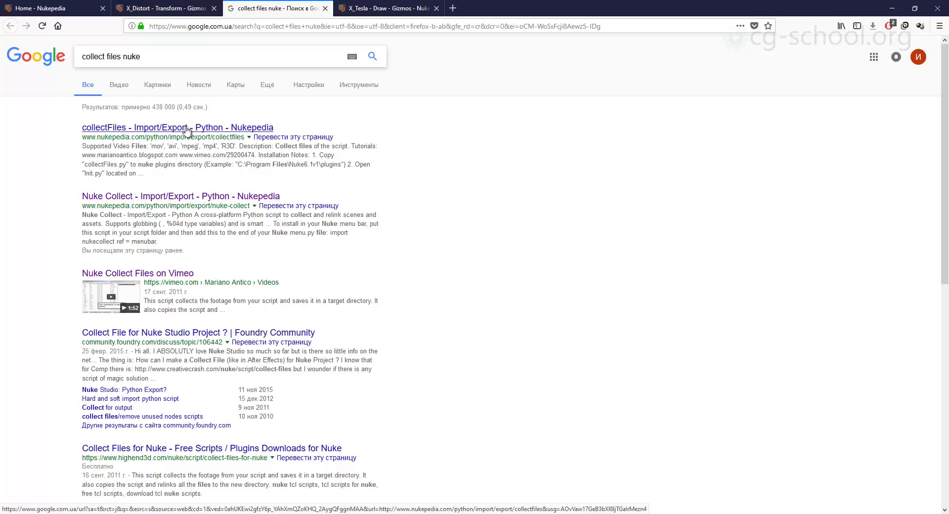
{"action": "middle_click", "coordinate": [191, 198]}
Compare the release dates and Nuke version requirements on the collectFiles and Nuke Collect pages
{"action": "left_click", "coordinate": [378, 9]}
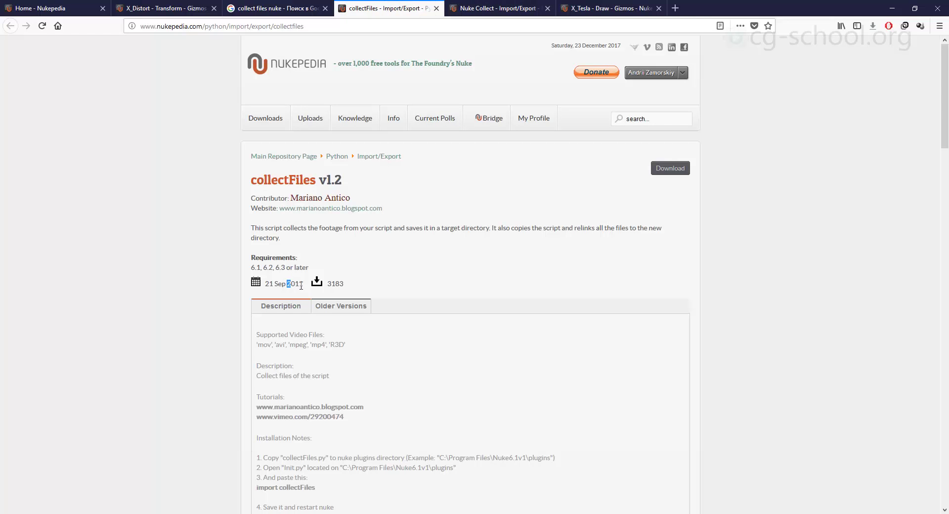
{"action": "double_click", "coordinate": [293, 284]}
{"action": "left_click", "coordinate": [483, 8]}
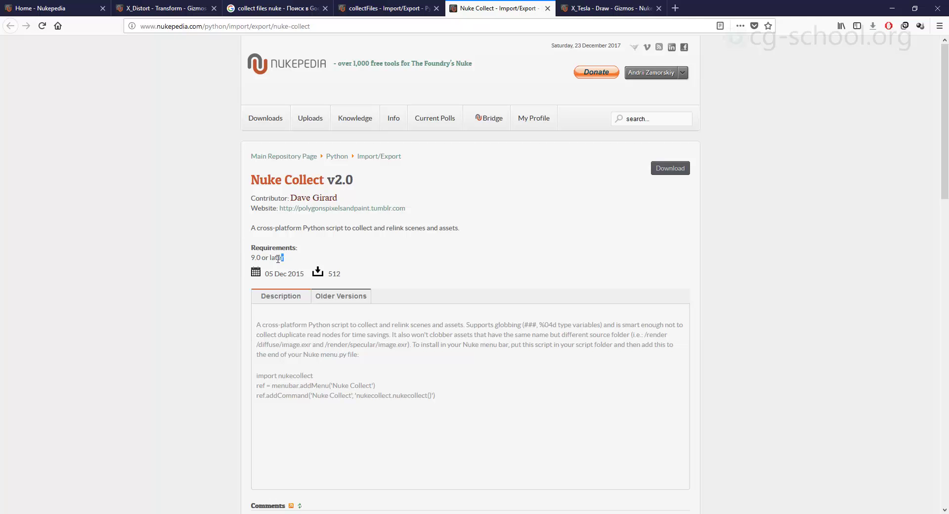
{"action": "left_click_drag", "start_coordinate": [285, 257], "coordinate": [255, 259]}
{"action": "left_click", "coordinate": [302, 256]}
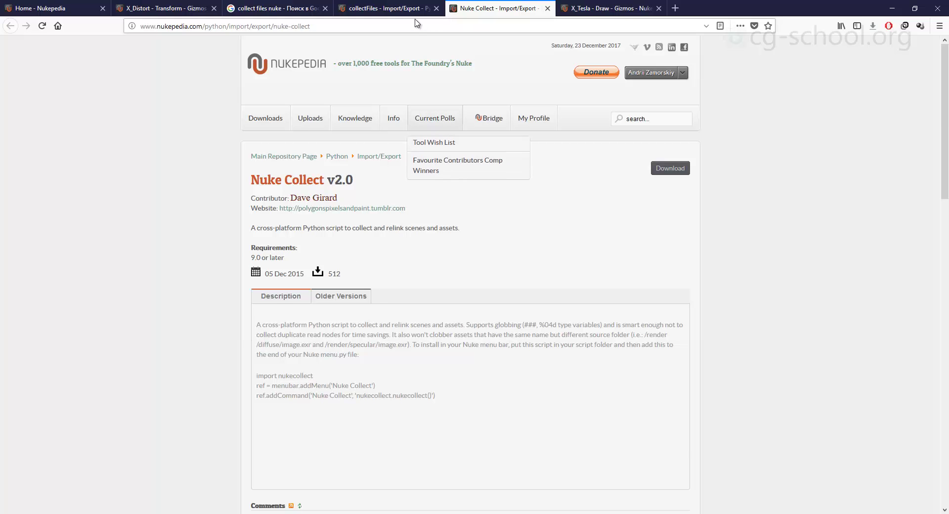
Close the collectFiles page and examine the menu.py installation instructions on the Nuke Collect page
{"action": "left_click", "coordinate": [430, 9]}
{"action": "left_click", "coordinate": [437, 9]}
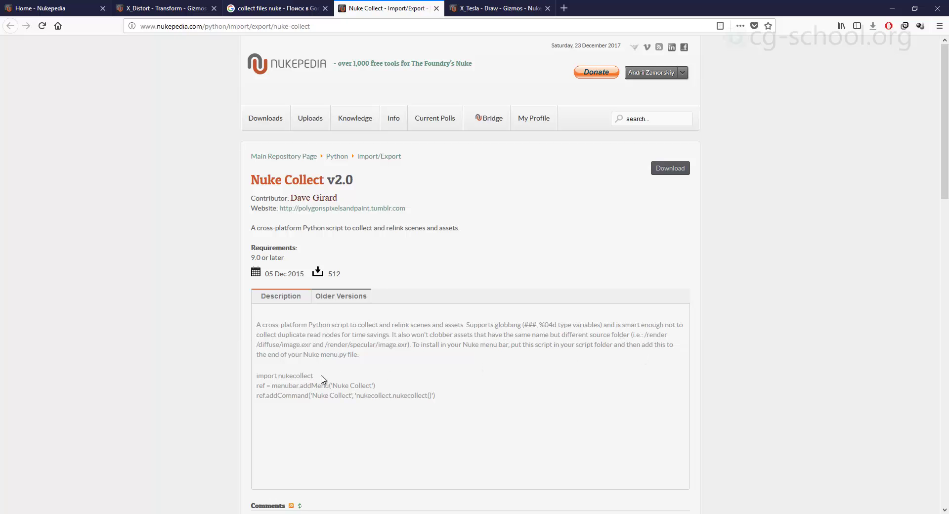
{"action": "left_click_drag", "start_coordinate": [271, 355], "coordinate": [359, 354]}
{"action": "left_click", "coordinate": [359, 354]}
In Sublime Text, review and close Nuke11.0v1's plugins\menu.py, and check the .nuke menu.py before minimising the window
{"action": "key", "text": "alt+Tab"}
{"action": "left_click", "coordinate": [8, 16]}
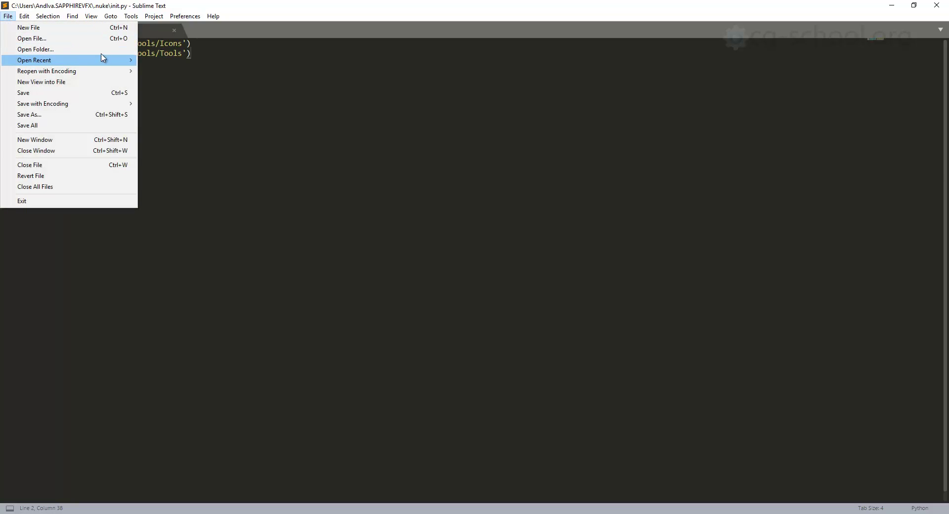
{"action": "mouse_move", "coordinate": [124, 60]}
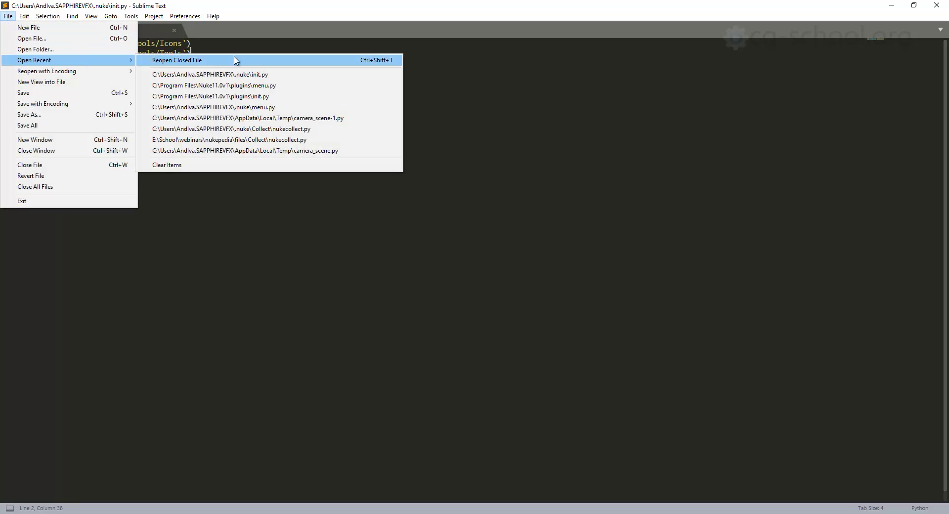
{"action": "left_click", "coordinate": [293, 86]}
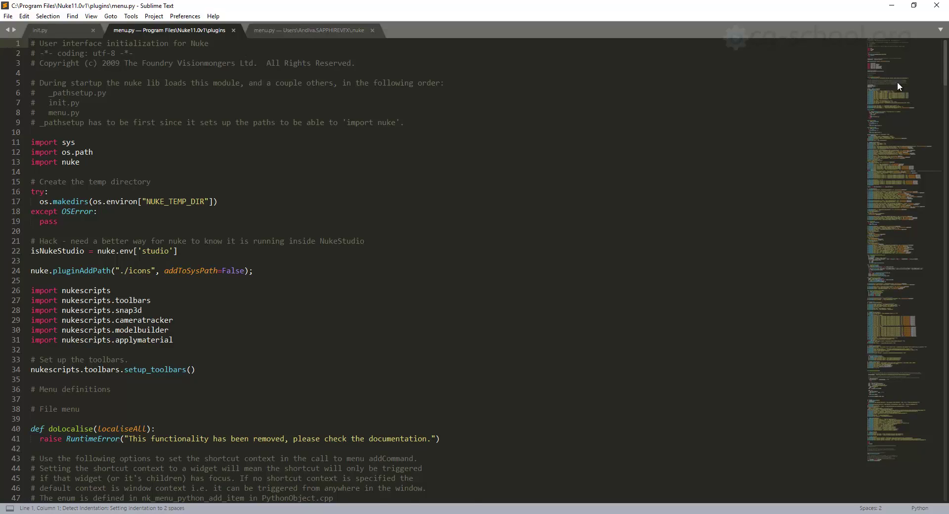
{"action": "mouse_move", "coordinate": [945, 61]}
{"action": "left_mouse_down"}
{"action": "mouse_move", "coordinate": [945, 495]}
{"action": "mouse_move", "coordinate": [946, 46]}
{"action": "left_mouse_up"}
{"action": "left_click", "coordinate": [234, 30]}
{"action": "left_click", "coordinate": [124, 30]}
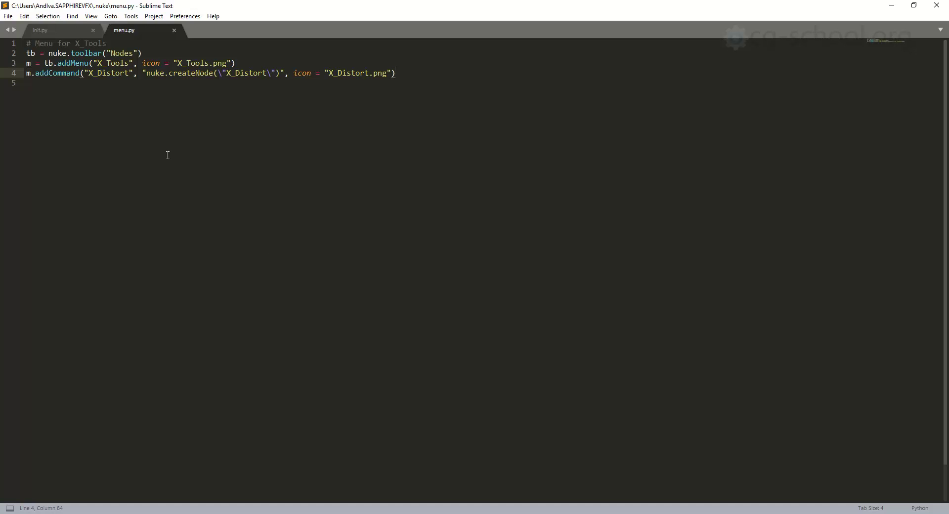
{"action": "left_click", "coordinate": [892, 5]}
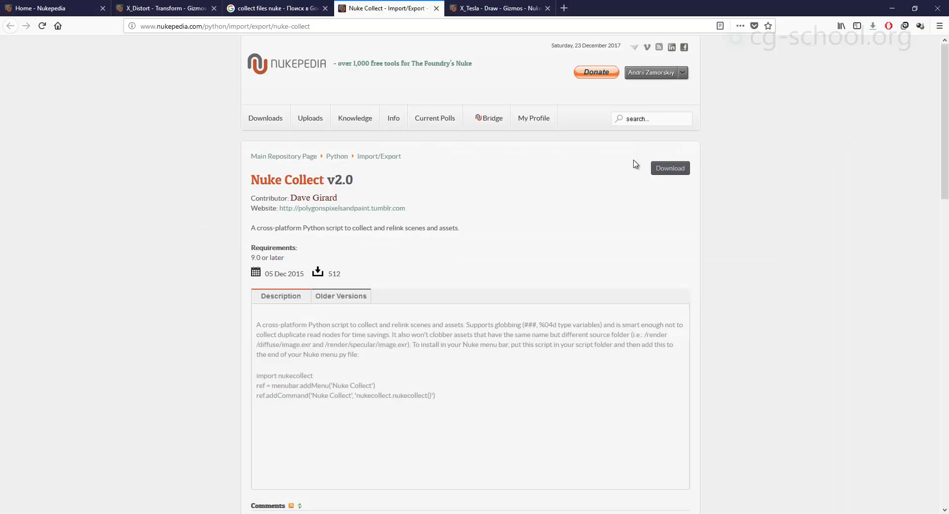
Switch to File Explorer and copy the nukecollect PY file from the Collect folder inside nukepedia\files
{"action": "left_click_drag", "start_coordinate": [445, 408], "coordinate": [255, 374]}
{"action": "left_click", "coordinate": [451, 371]}
{"action": "mouse_move", "coordinate": [143, 511]}
{"action": "left_click", "coordinate": [156, 477]}
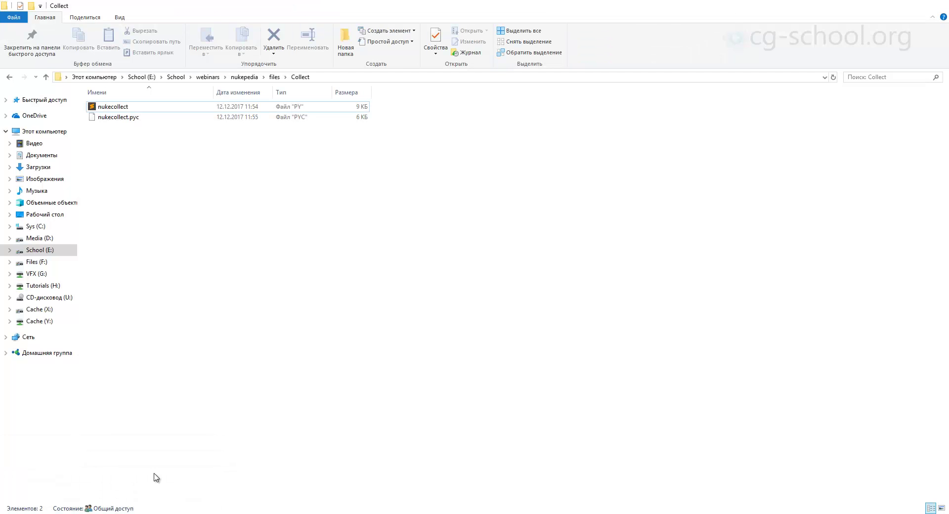
{"action": "left_click", "coordinate": [119, 108]}
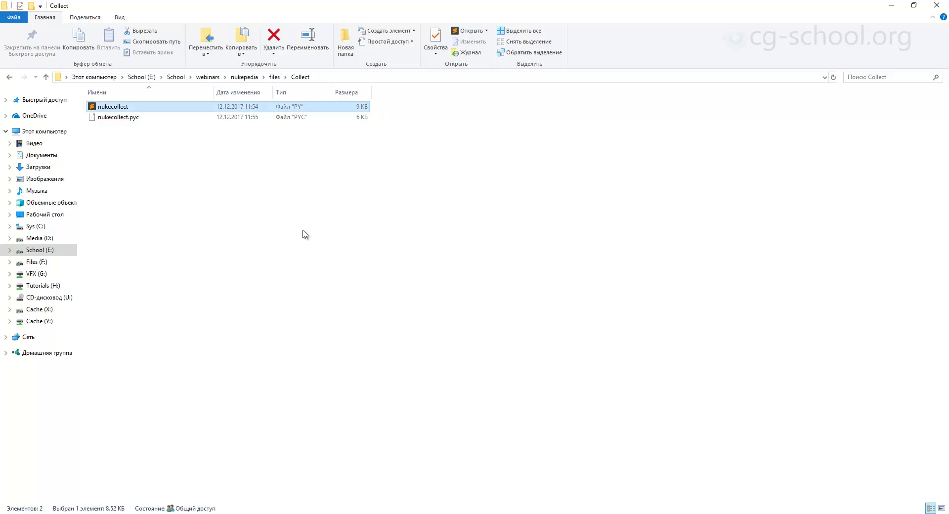
{"action": "key", "text": "ctrl+c"}
Create a folder named Collect in the .nuke directory and paste the nukecollect script into it
{"action": "mouse_move", "coordinate": [143, 512]}
{"action": "left_click", "coordinate": [69, 496]}
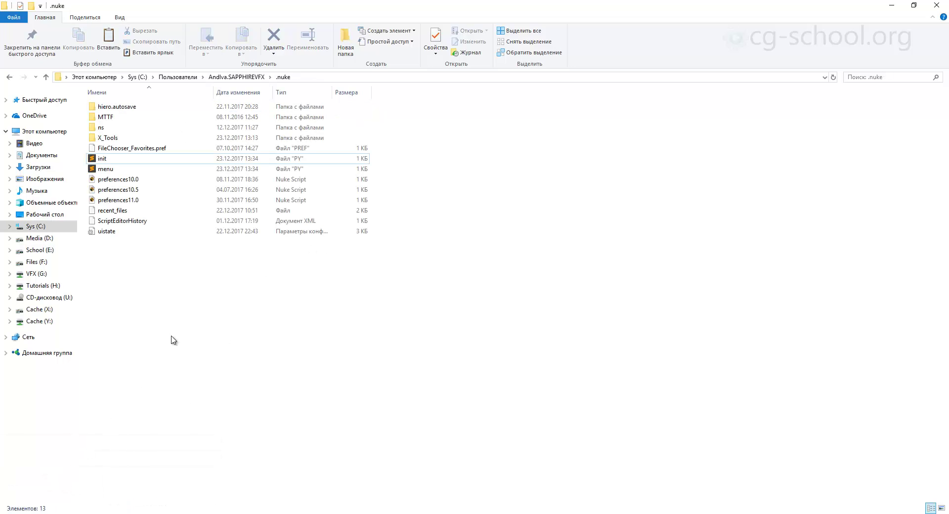
{"action": "right_click", "coordinate": [258, 301]}
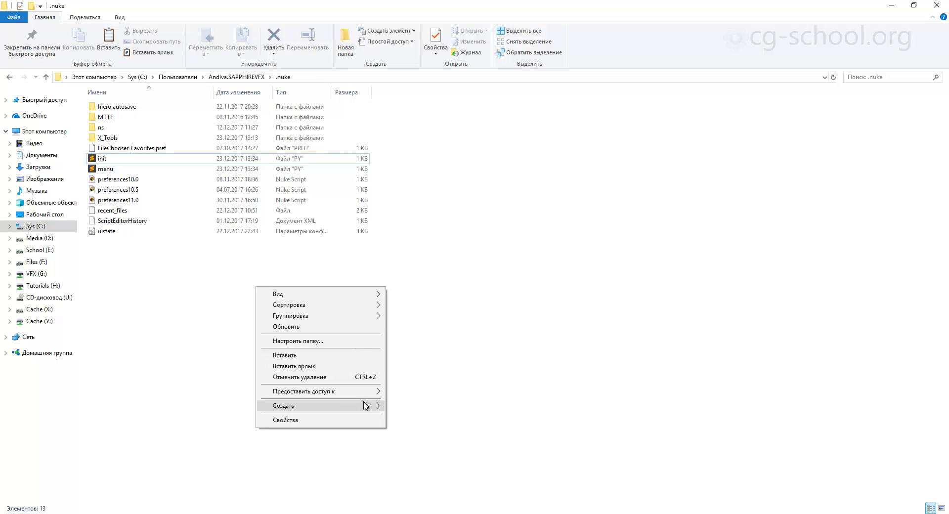
{"action": "mouse_move", "coordinate": [367, 405]}
{"action": "left_click", "coordinate": [424, 408]}
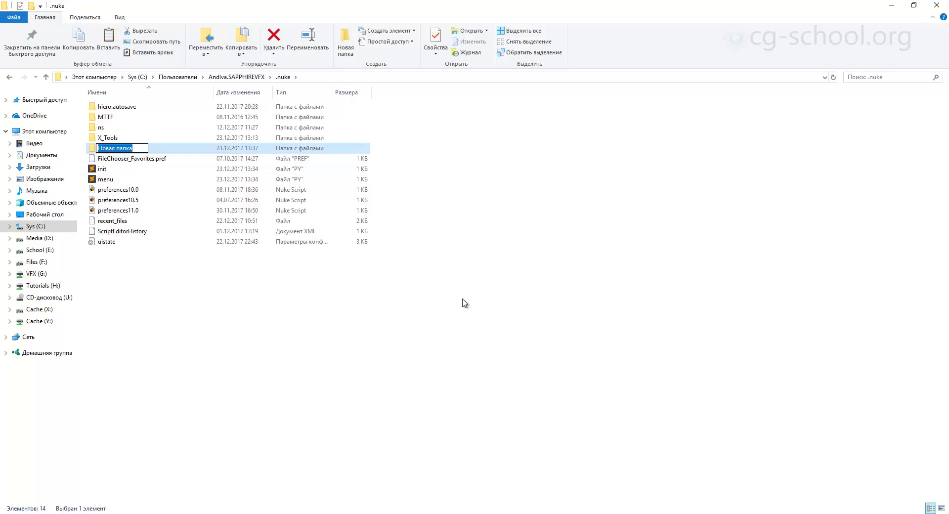
{"action": "type", "text": "Collect"}
{"action": "key", "text": "Return"}
{"action": "key", "text": "Return"}
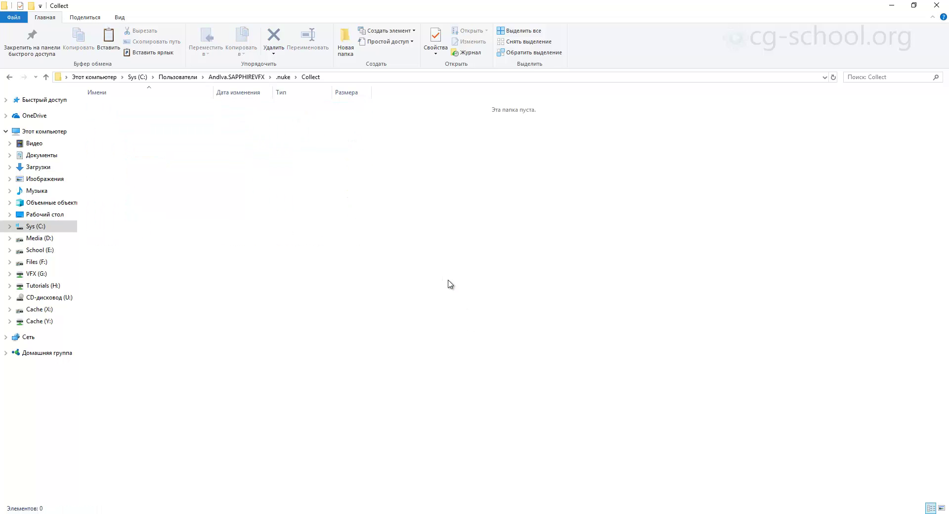
{"action": "key", "text": "ctrl+v"}
In Sublime Text, add the line nuke.pluginAddPath('./Collect') at the end of init.py and save the file
{"action": "key", "text": "alt+Tab"}
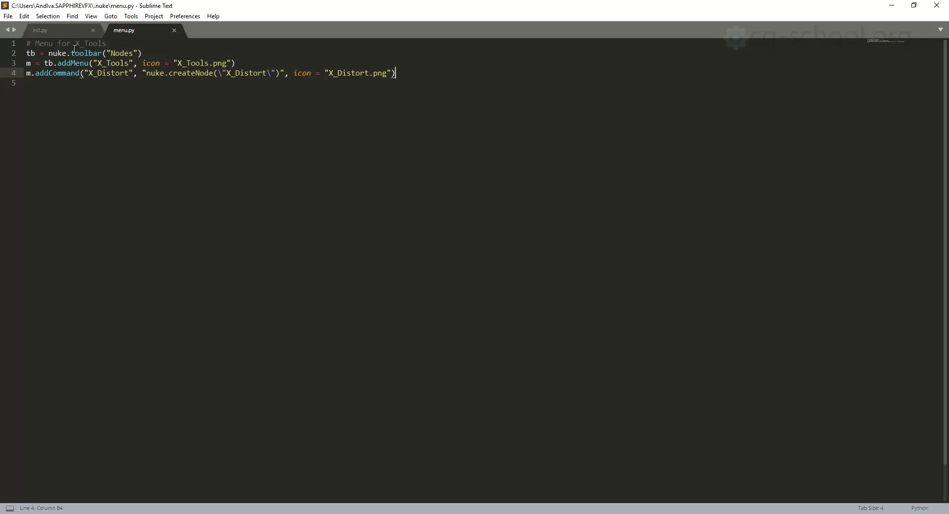
{"action": "left_click", "coordinate": [50, 31]}
{"action": "left_click_drag", "start_coordinate": [218, 61], "coordinate": [24, 51]}
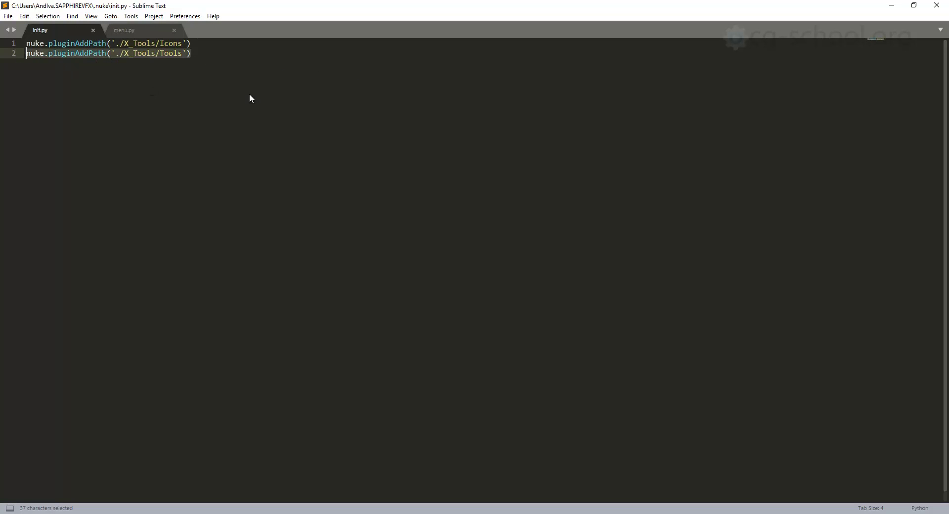
{"action": "key", "text": "ctrl+c"}
{"action": "left_click", "coordinate": [209, 57]}
{"action": "key", "text": "Return"}
{"action": "key", "text": "ctrl+v"}
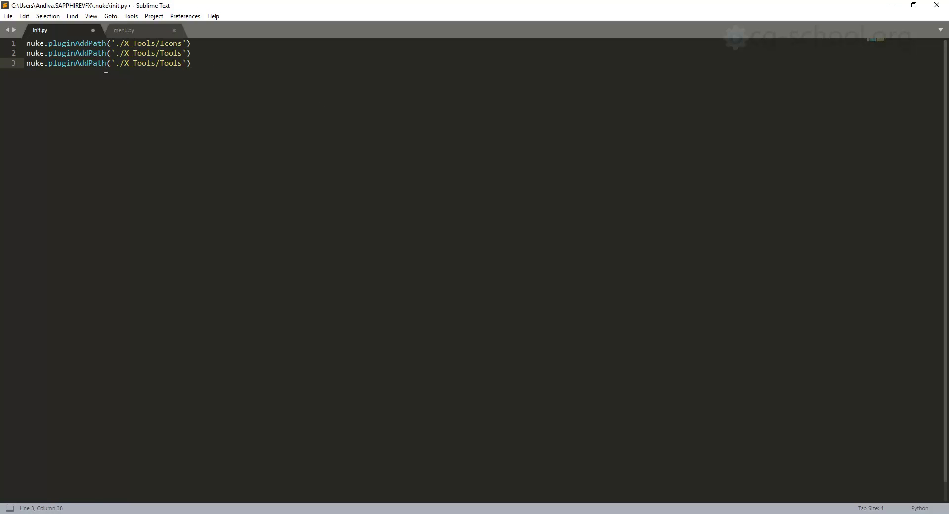
{"action": "mouse_move", "coordinate": [184, 63]}
{"action": "left_mouse_down"}
{"action": "mouse_move", "coordinate": [124, 72]}
{"action": "mouse_move", "coordinate": [184, 63]}
{"action": "left_mouse_up"}
{"action": "type", "text": "Collect"}
{"action": "key", "text": "End"}
{"action": "key", "text": "ctrl+s"}
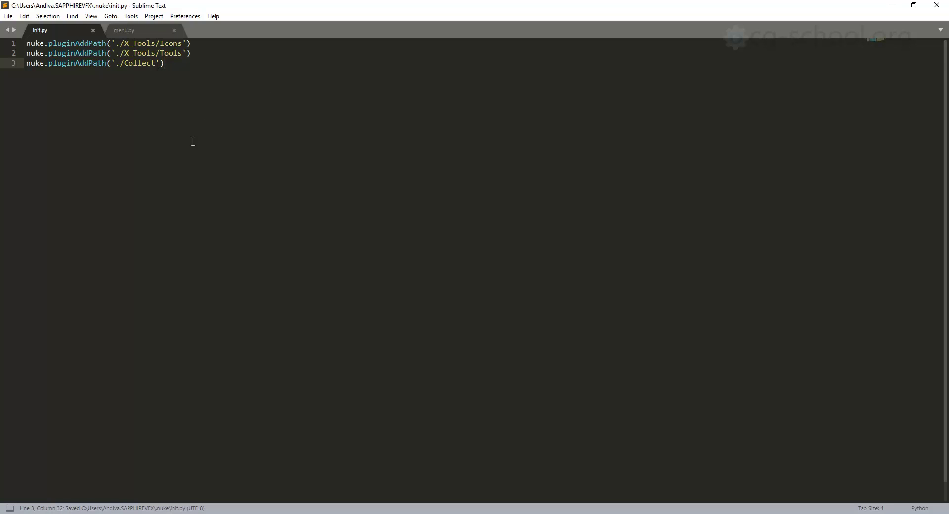
Copy the three-line nukecollect menu code from the Nuke Collect page in Firefox into menu.py in Sublime Text, below the X_Tools code
{"action": "left_click", "coordinate": [136, 33]}
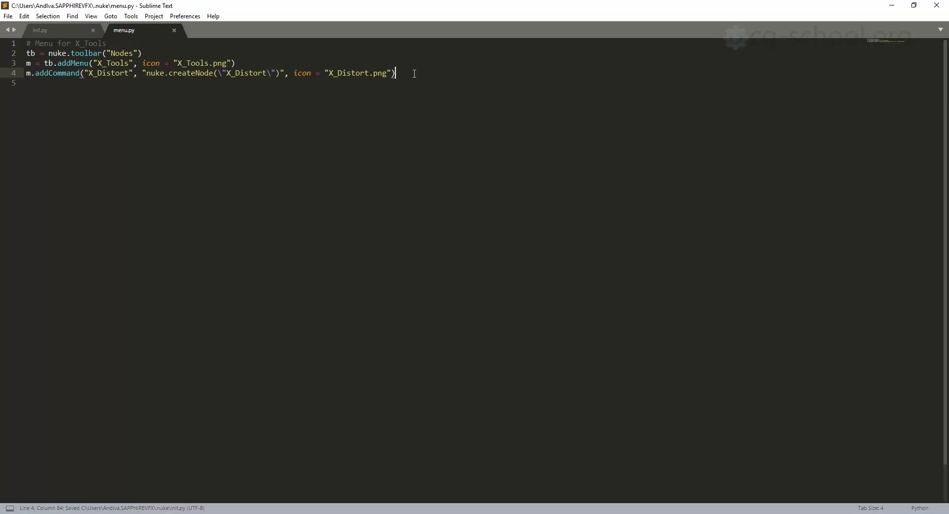
{"action": "key", "text": "Return"}
{"action": "key", "text": "Return"}
{"action": "key", "text": "Return"}
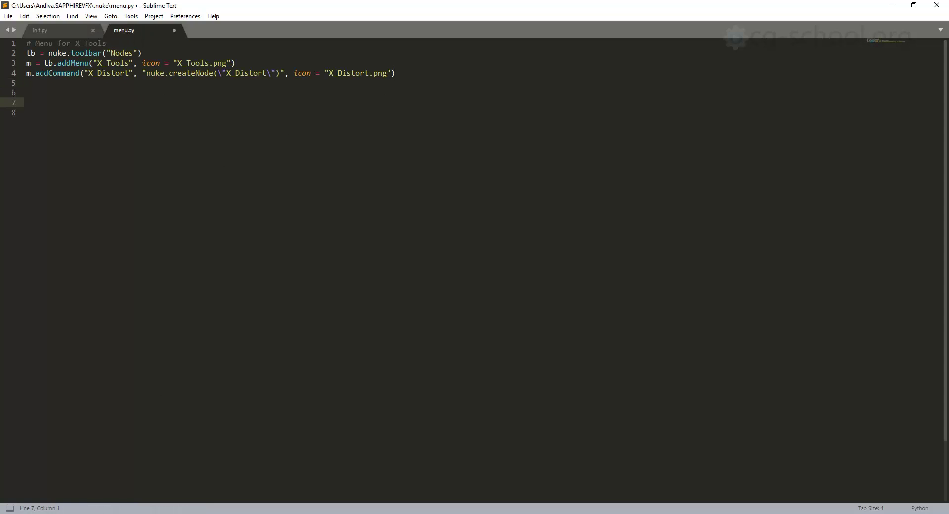
{"action": "mouse_move", "coordinate": [120, 499]}
{"action": "left_click", "coordinate": [157, 476]}
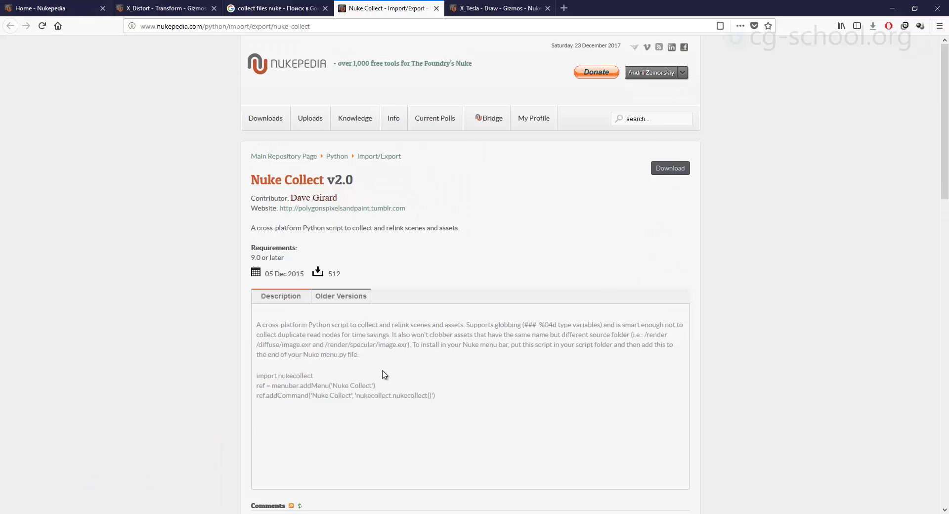
{"action": "left_click_drag", "start_coordinate": [446, 403], "coordinate": [254, 377]}
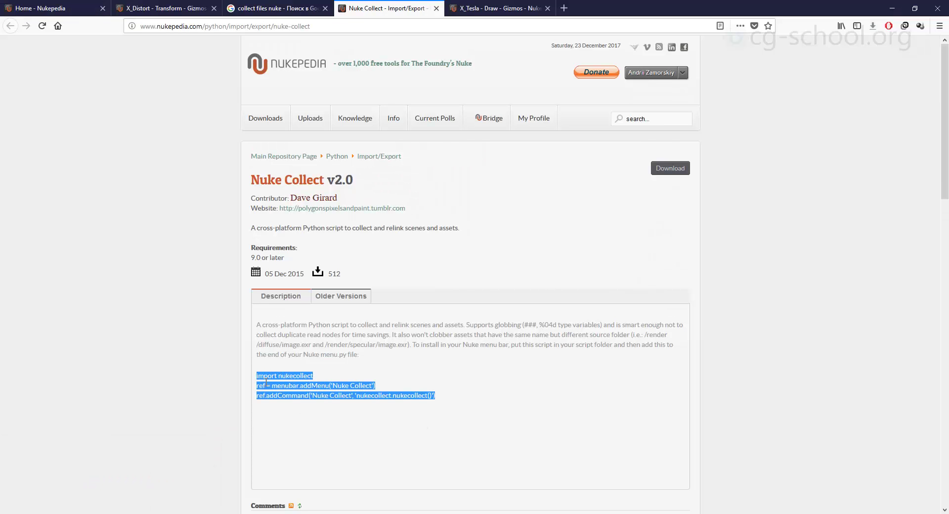
{"action": "key", "text": "alt+Tab"}
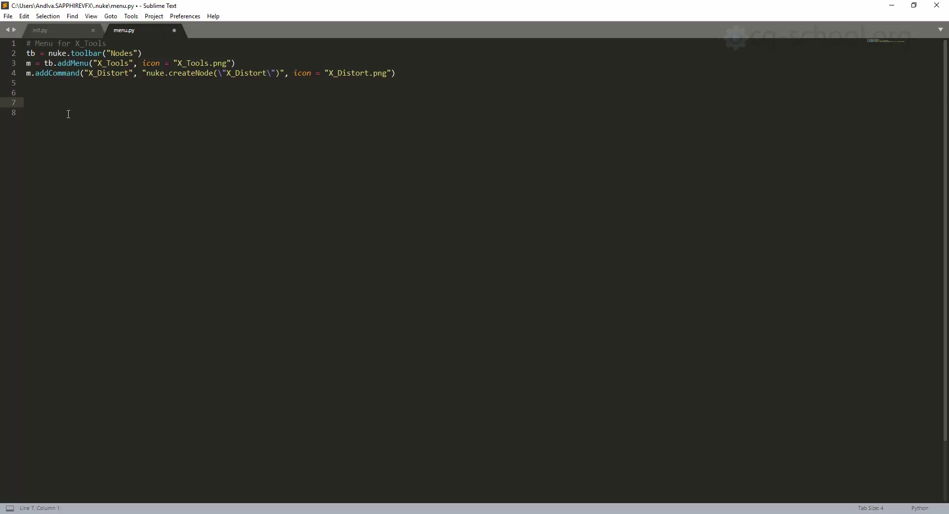
{"action": "key", "text": "ctrl+v"}
Add the comment "# Collect files script" above the import nukecollect line and save menu.py
{"action": "left_click", "coordinate": [71, 95]}
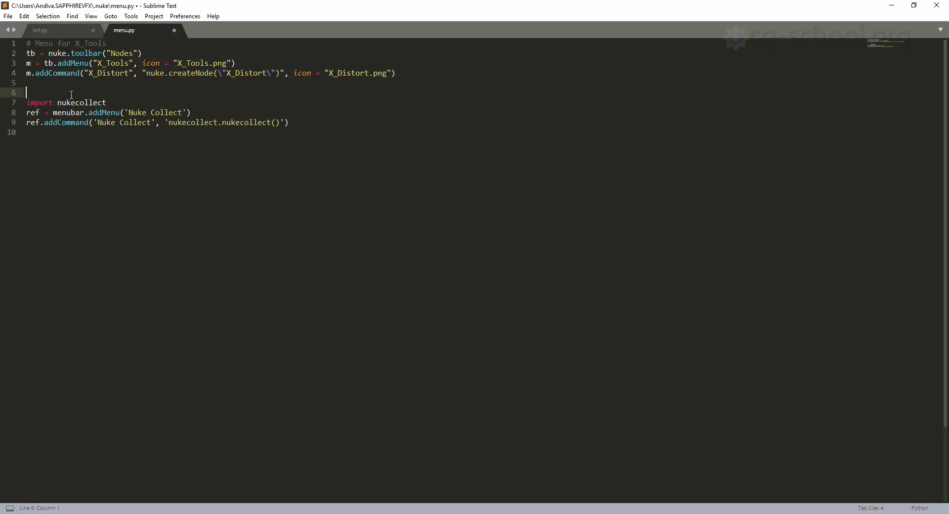
{"action": "type", "text": "# Collect files script"}
{"action": "left_click", "coordinate": [342, 118]}
{"action": "key", "text": "ctrl+s"}
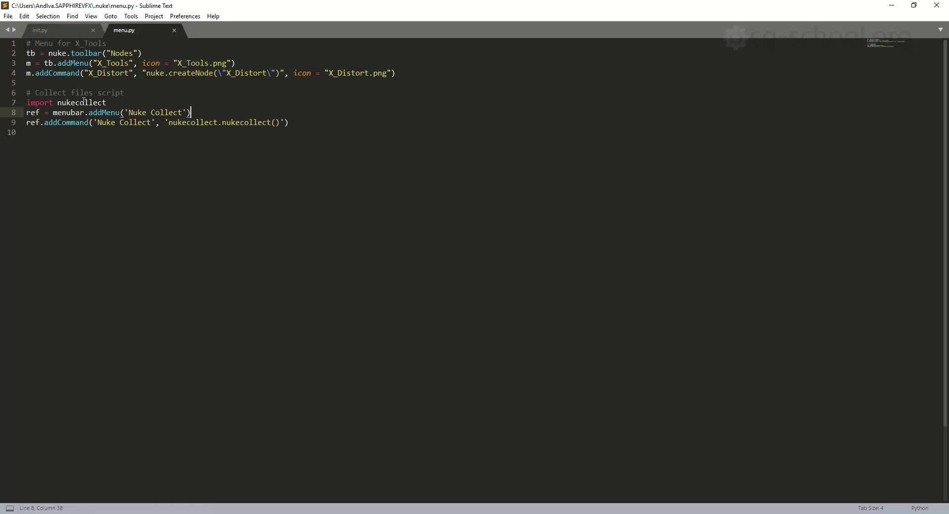
Examine the ref variable and menubar.addMenu call for Nuke Collect in menu.py against the X_Tools toolbar code
{"action": "left_click", "coordinate": [85, 53]}
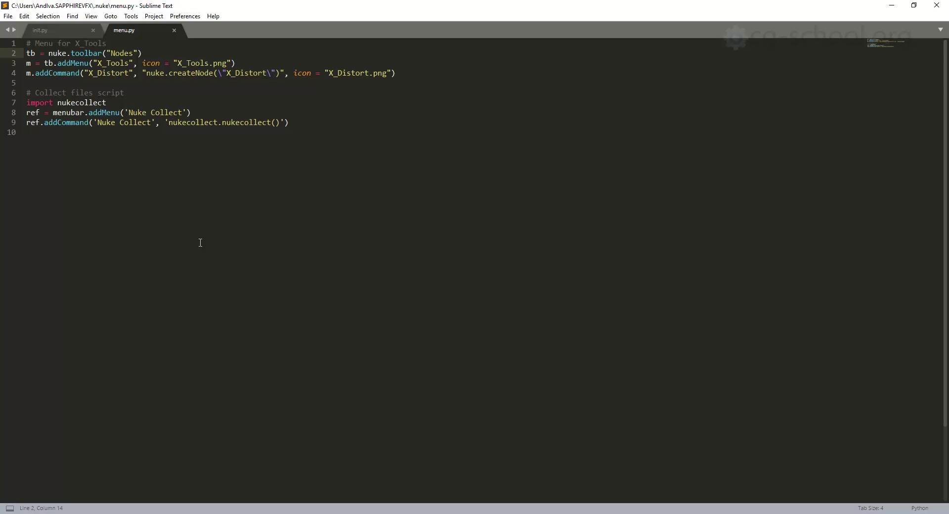
{"action": "double_click", "coordinate": [106, 113]}
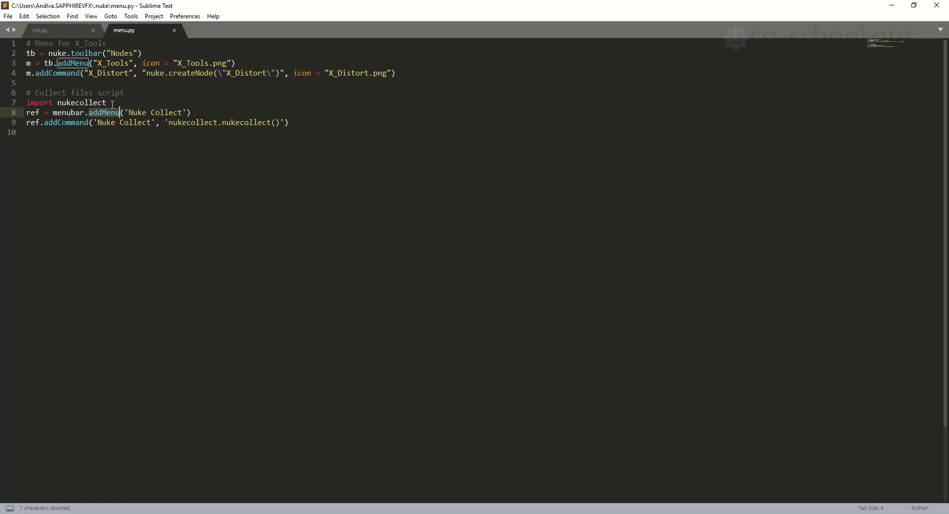
{"action": "left_click", "coordinate": [128, 112]}
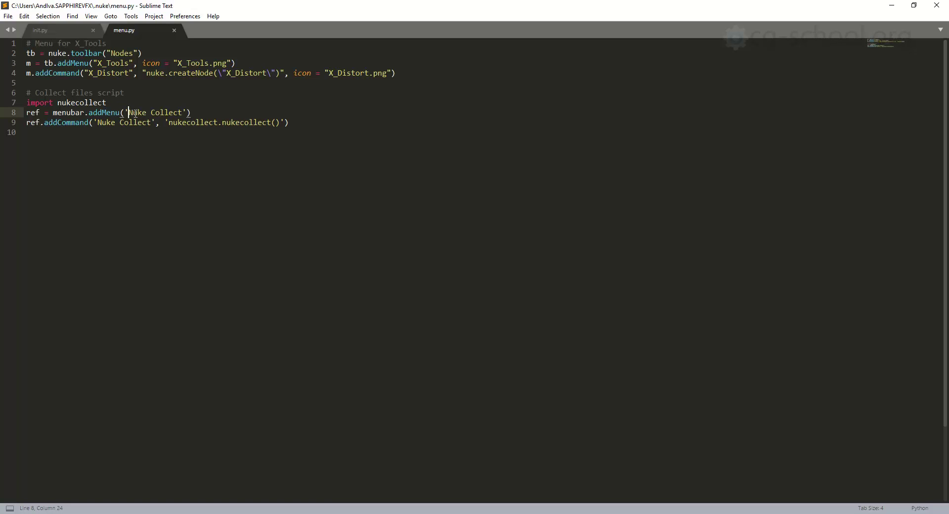
{"action": "left_click_drag", "start_coordinate": [128, 113], "coordinate": [52, 112]}
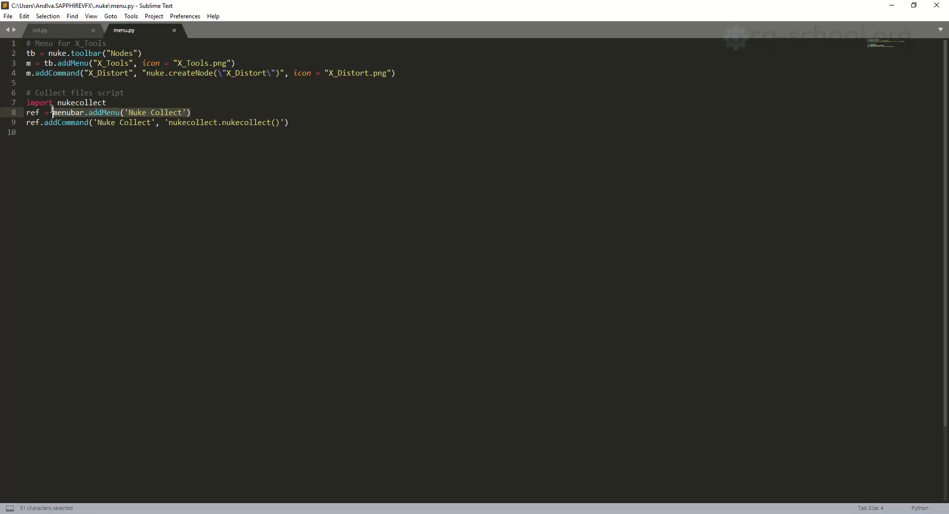
{"action": "left_click", "coordinate": [44, 113]}
{"action": "left_click", "coordinate": [31, 113]}
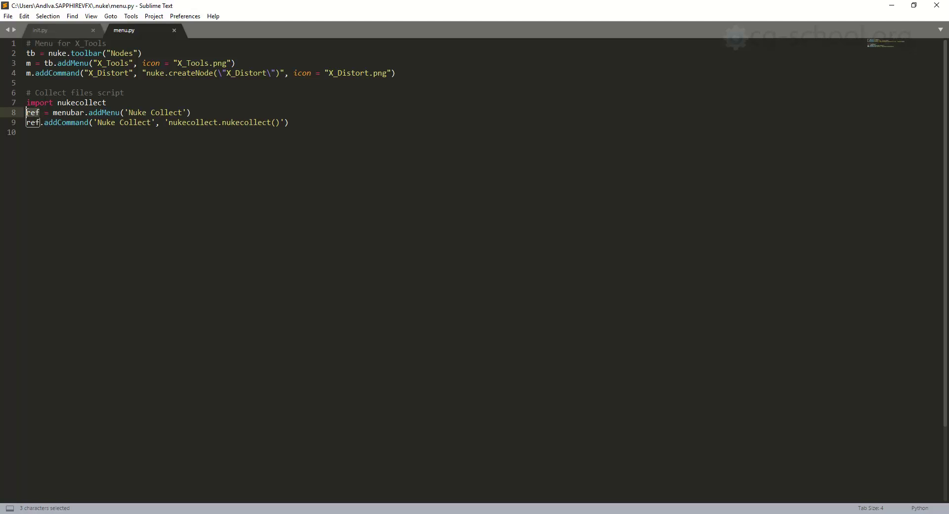
{"action": "left_click", "coordinate": [58, 144]}
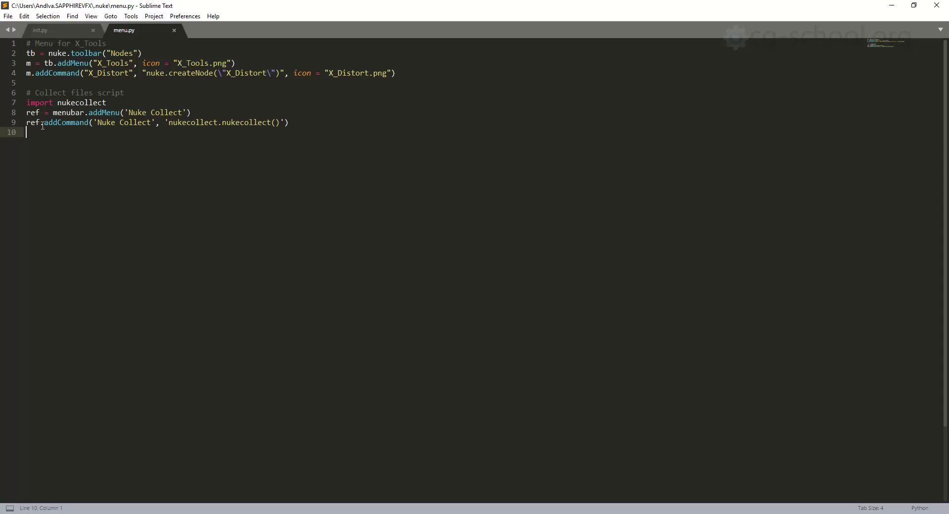
Examine the Nuke Collect addCommand line's label and nukecollect.nukecollect() call, comparing it with the X_Distort command
{"action": "left_click", "coordinate": [43, 124]}
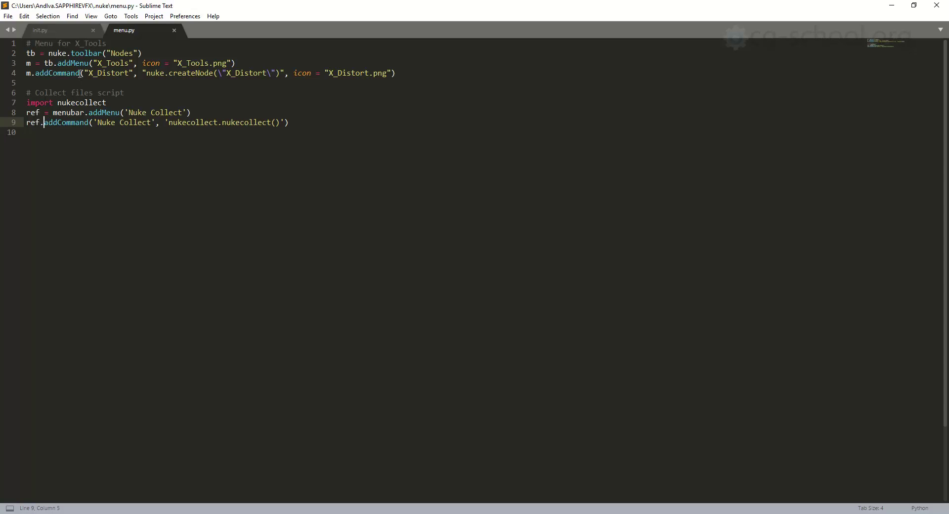
{"action": "left_click_drag", "start_coordinate": [81, 74], "coordinate": [35, 75]}
{"action": "left_click", "coordinate": [69, 144]}
{"action": "left_click_drag", "start_coordinate": [95, 122], "coordinate": [152, 124]}
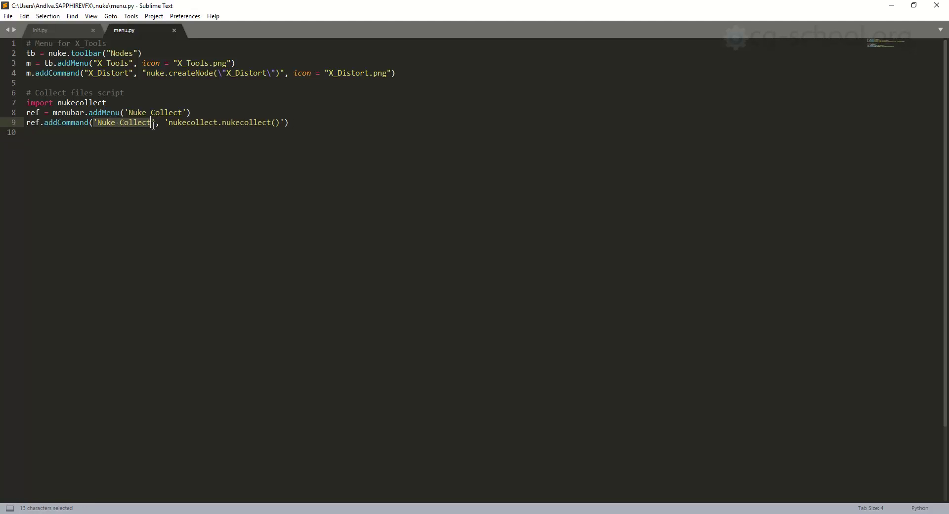
{"action": "left_click", "coordinate": [130, 73]}
{"action": "left_click_drag", "start_coordinate": [168, 122], "coordinate": [281, 124]}
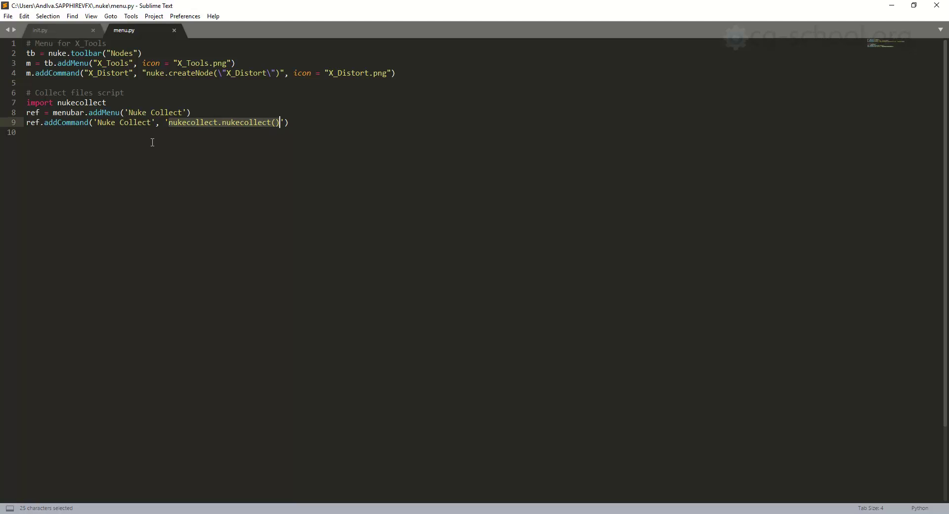
{"action": "left_click", "coordinate": [181, 123]}
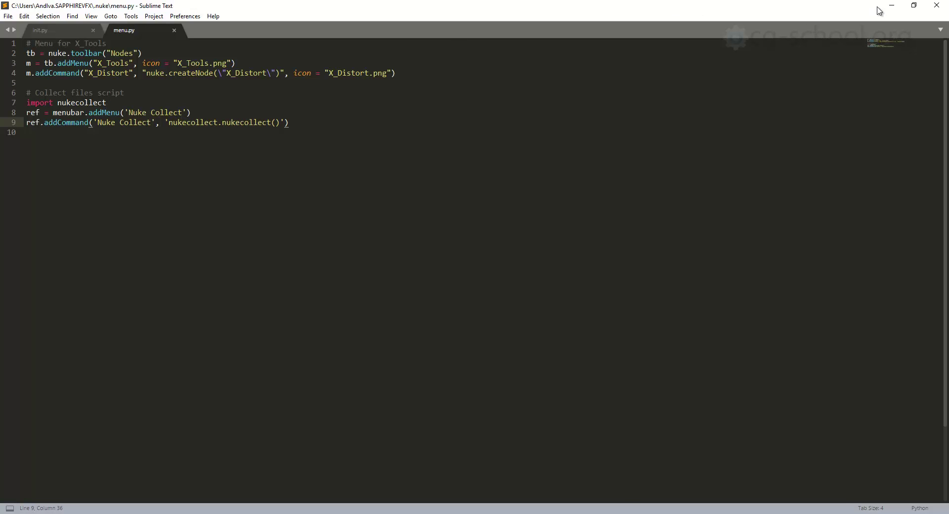
Check the script file name in the .nuke Collect folder in File Explorer, and return to menu.py in Sublime Text
{"action": "left_click", "coordinate": [892, 6]}
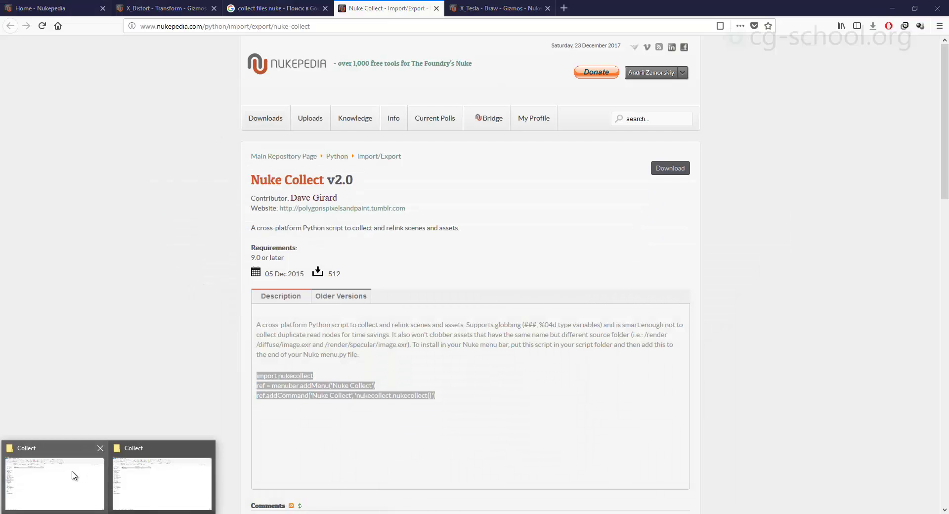
{"action": "left_click", "coordinate": [74, 475]}
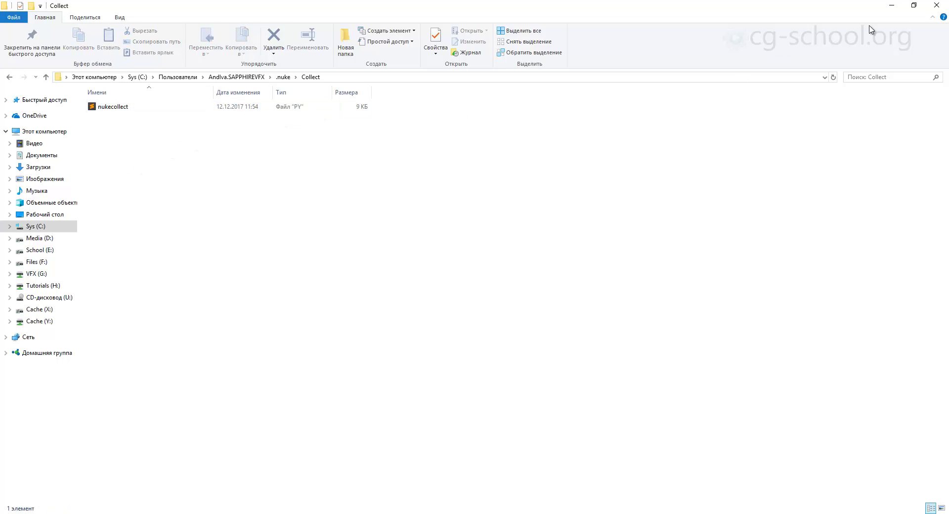
{"action": "left_click", "coordinate": [893, 6]}
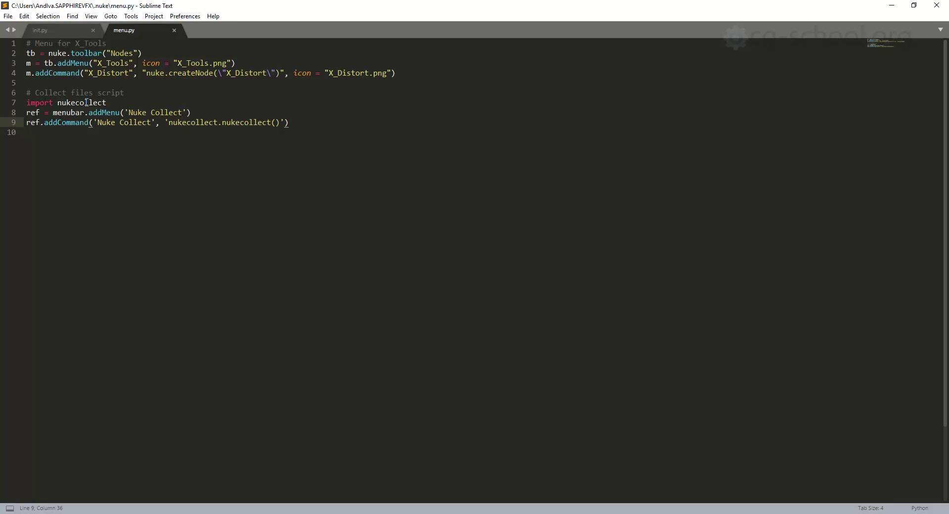
Check the nukecollect import in menu.py and the './Collect' plugin path line in init.py, and save menu.py
{"action": "left_click_drag", "start_coordinate": [107, 103], "coordinate": [26, 101]}
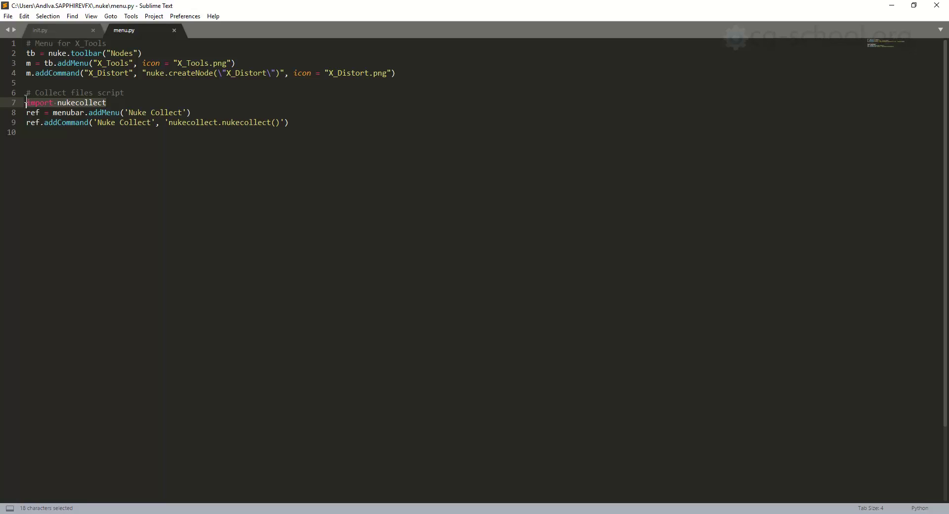
{"action": "left_click", "coordinate": [128, 100]}
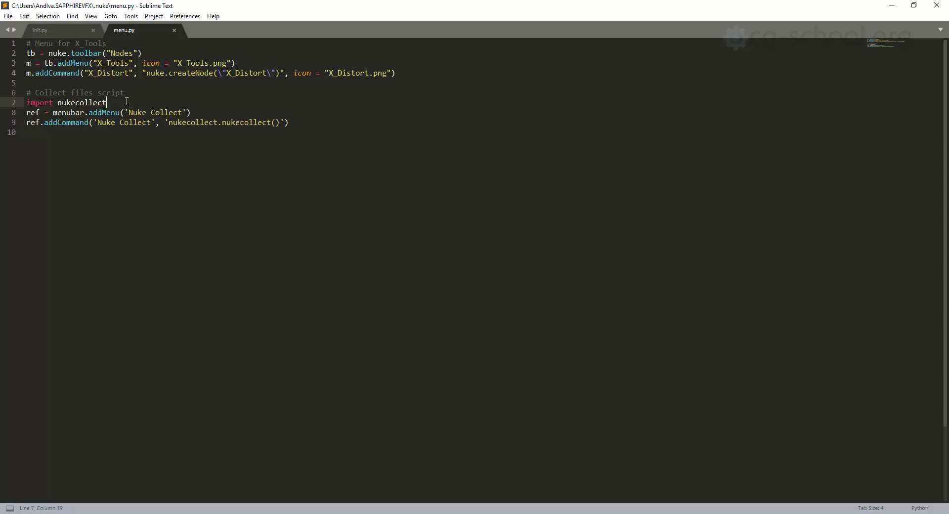
{"action": "double_click", "coordinate": [83, 103]}
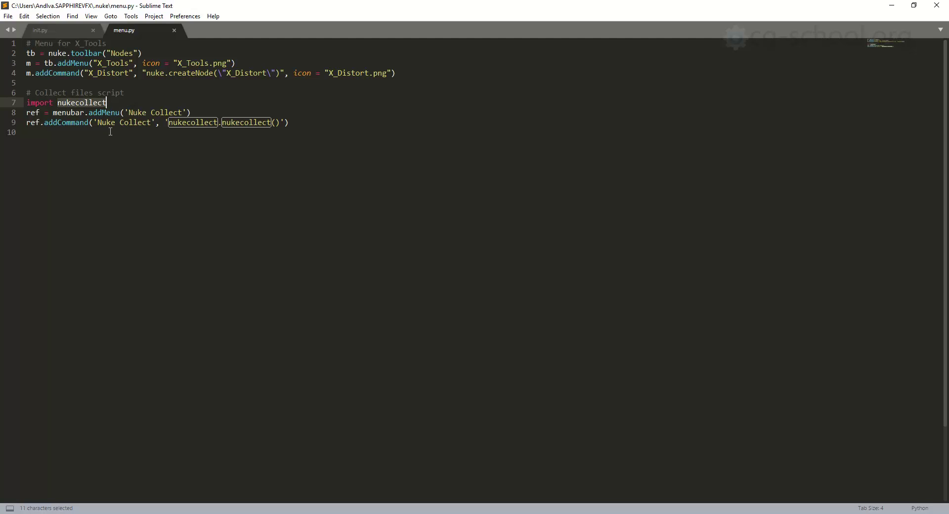
{"action": "left_click", "coordinate": [42, 30]}
{"action": "left_click_drag", "start_coordinate": [168, 67], "coordinate": [22, 64]}
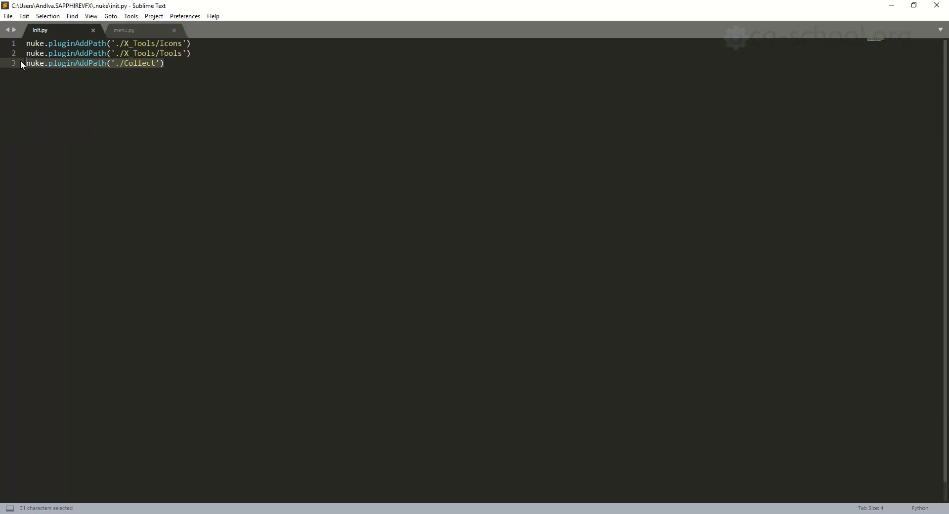
{"action": "left_click", "coordinate": [130, 31]}
{"action": "left_click", "coordinate": [166, 102]}
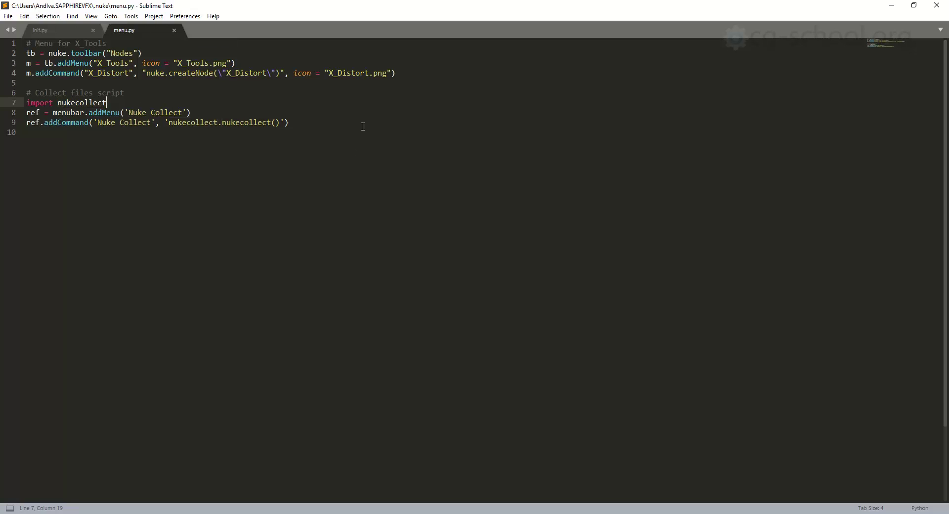
{"action": "left_click", "coordinate": [361, 124]}
{"action": "left_click", "coordinate": [347, 109]}
{"action": "key", "text": "ctrl+s"}
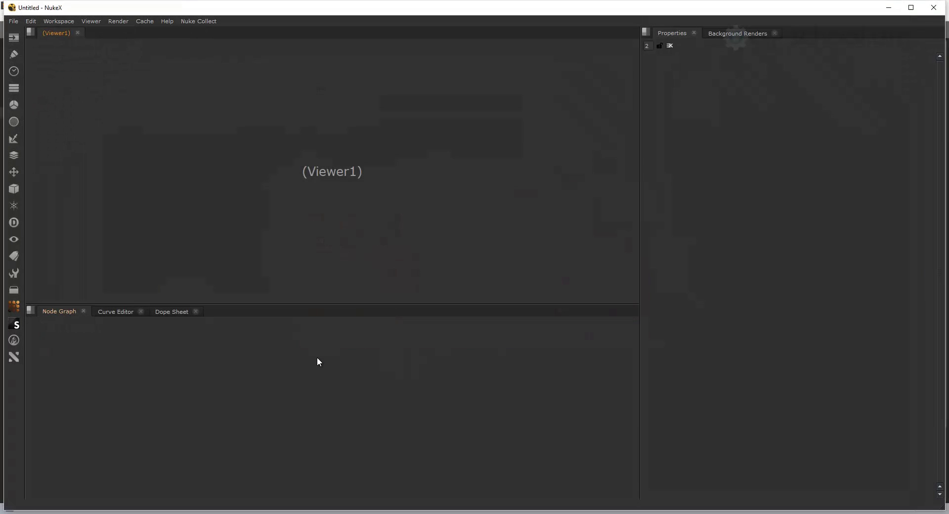
Switch to NukeX, maximize its window and inspect its startup console
{"action": "left_click", "coordinate": [496, 273]}
{"action": "left_click", "coordinate": [912, 8]}
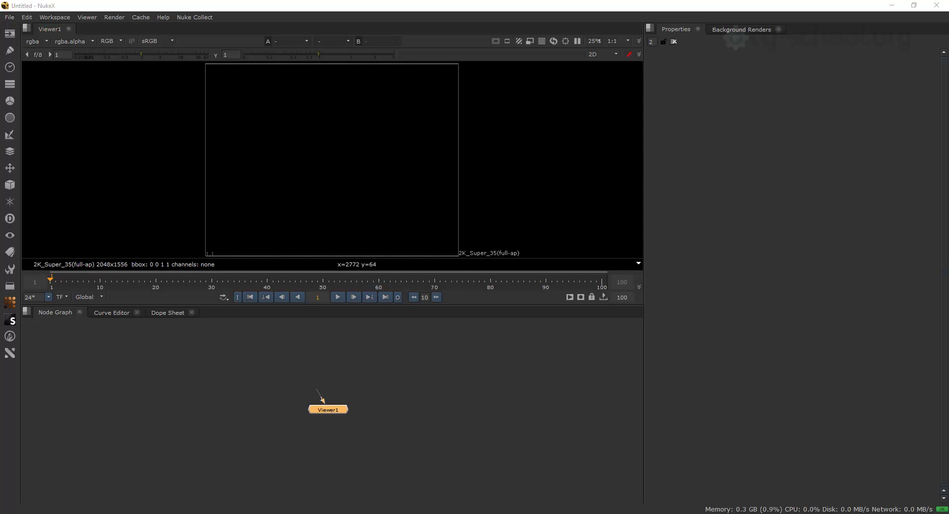
{"action": "left_click", "coordinate": [224, 478]}
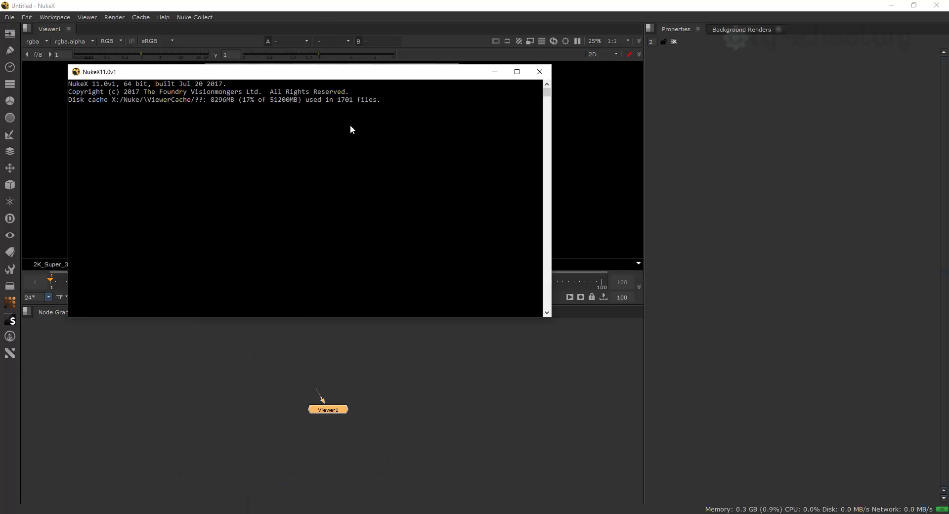
{"action": "key", "text": "super+Down"}
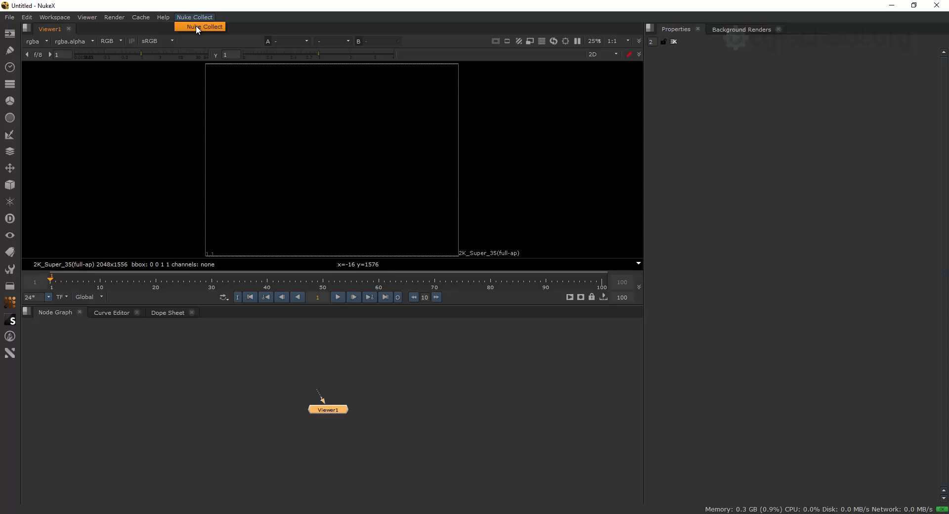
Test the Nuke Collect command and cancel its output path dialog
{"action": "left_click", "coordinate": [197, 26]}
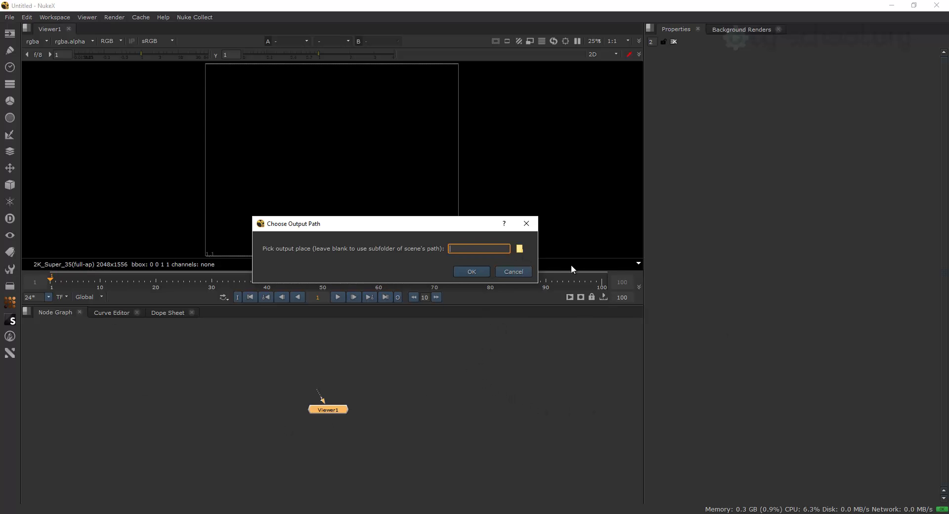
{"action": "left_click", "coordinate": [514, 271]}
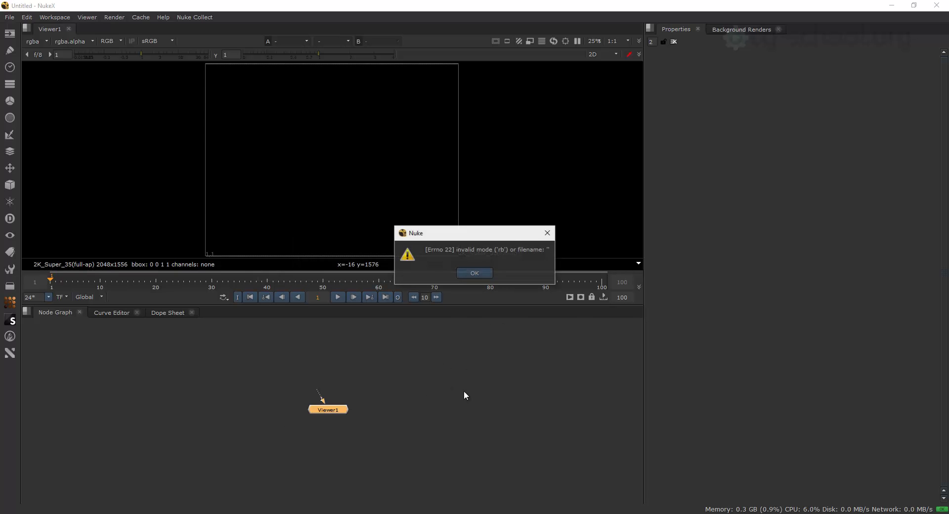
{"action": "left_click", "coordinate": [475, 273]}
{"action": "left_click", "coordinate": [352, 410]}
{"action": "left_click_drag", "start_coordinate": [346, 410], "coordinate": [364, 425]}
{"action": "left_click", "coordinate": [370, 395]}
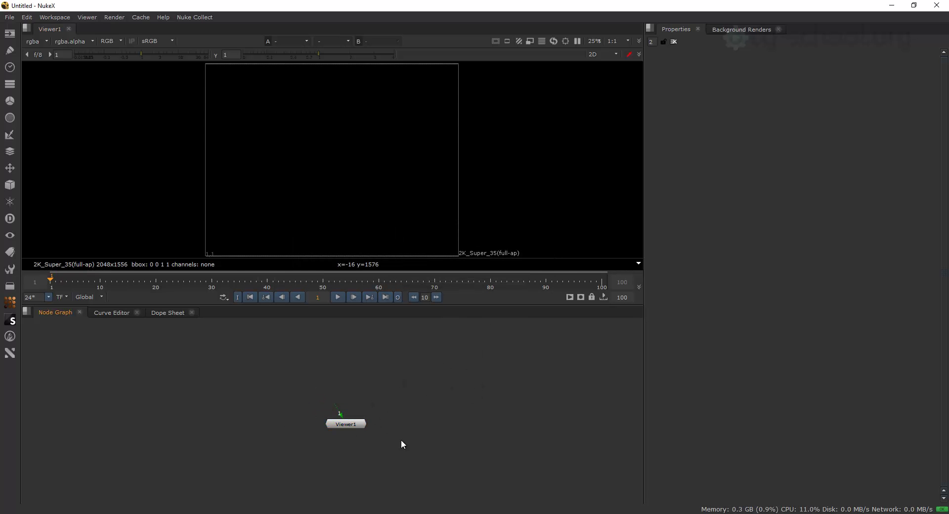
In Sublime Text, change the addMenu label on line 8 of menu.py to 'Collect' and save the file
{"action": "key", "text": "alt+Tab"}
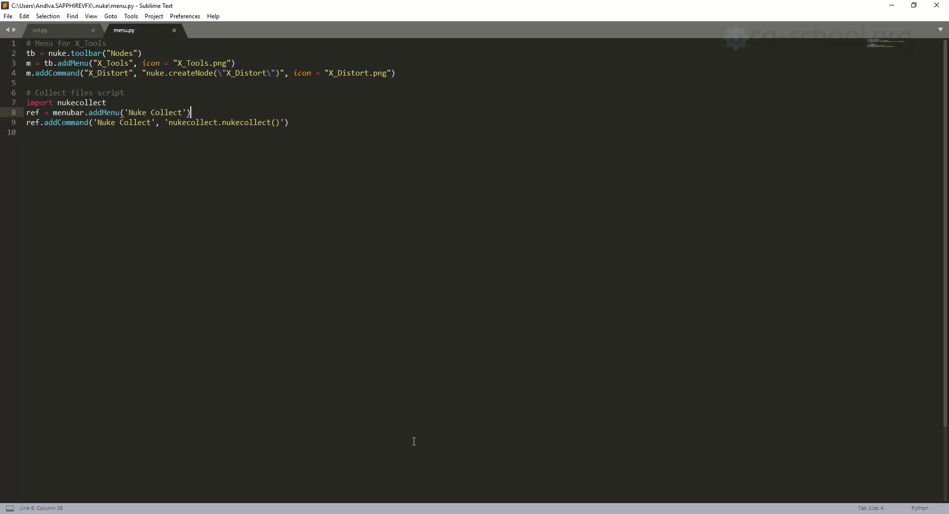
{"action": "left_click", "coordinate": [144, 131]}
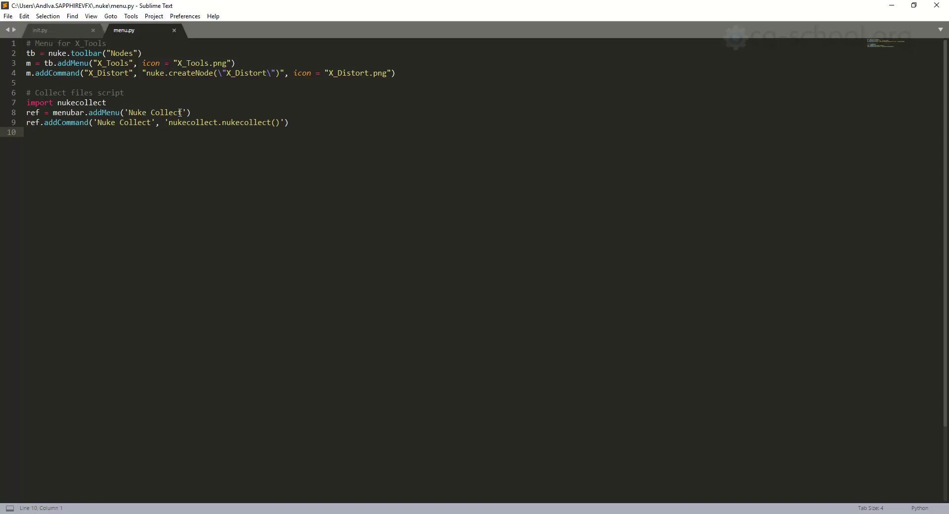
{"action": "left_click_drag", "start_coordinate": [182, 112], "coordinate": [124, 112]}
{"action": "left_click", "coordinate": [136, 113]}
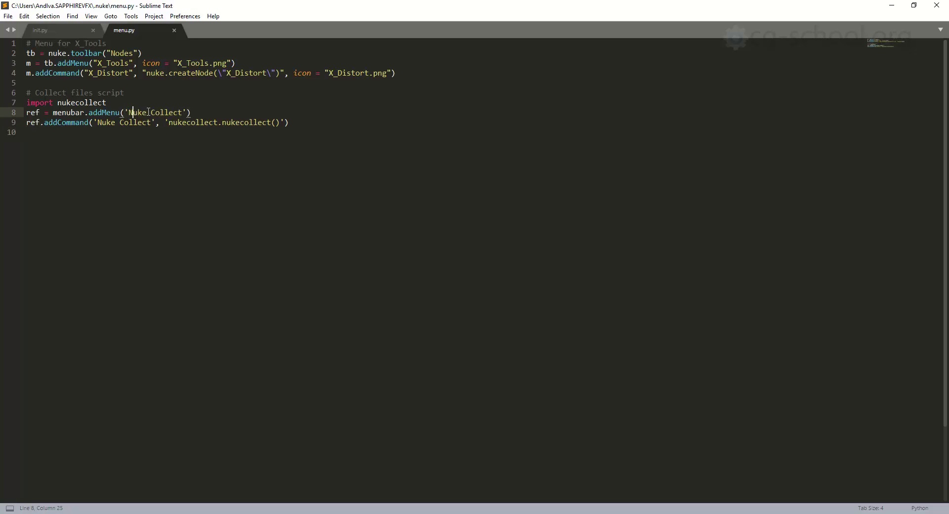
{"action": "double_click", "coordinate": [133, 113]}
{"action": "key", "text": "BackSpace"}
{"action": "left_click", "coordinate": [165, 113]}
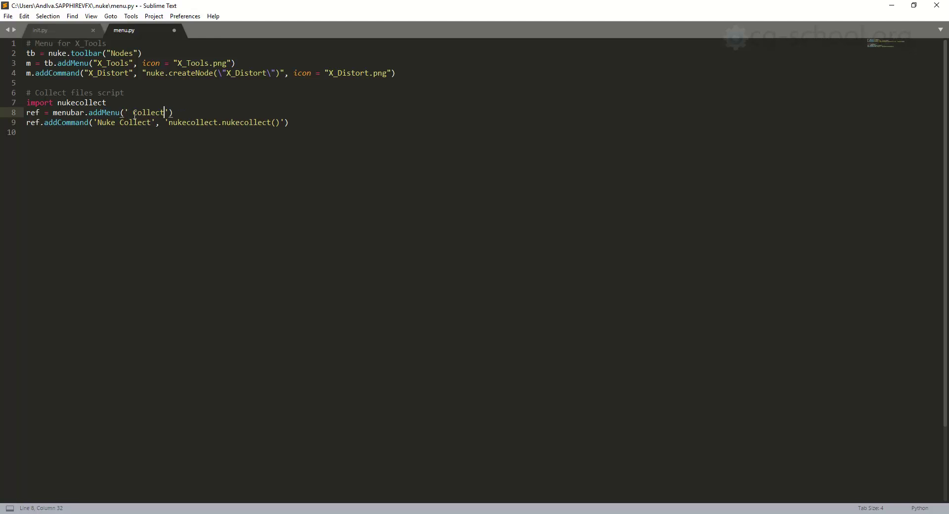
{"action": "key", "text": "BackSpace"}
{"action": "left_click", "coordinate": [188, 113]}
{"action": "key", "text": "ctrl+s"}
Restart NukeX to load the edited menu.py and maximize its window
{"action": "left_click", "coordinate": [319, 512]}
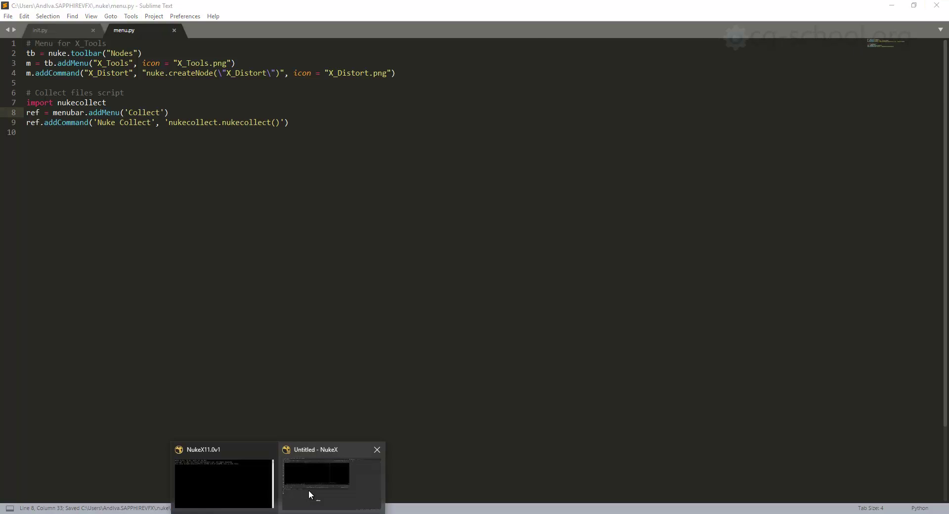
{"action": "left_click", "coordinate": [310, 495]}
{"action": "left_click", "coordinate": [938, 5]}
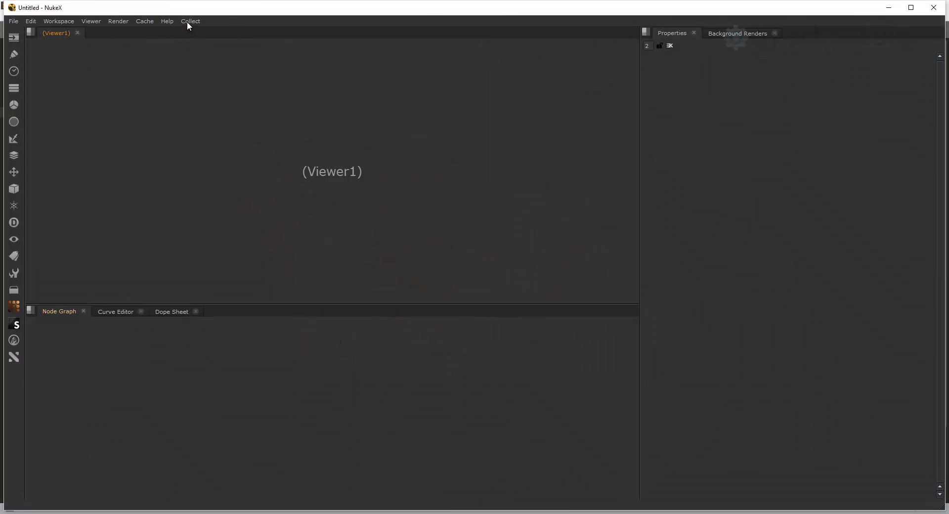
{"action": "left_click", "coordinate": [912, 8]}
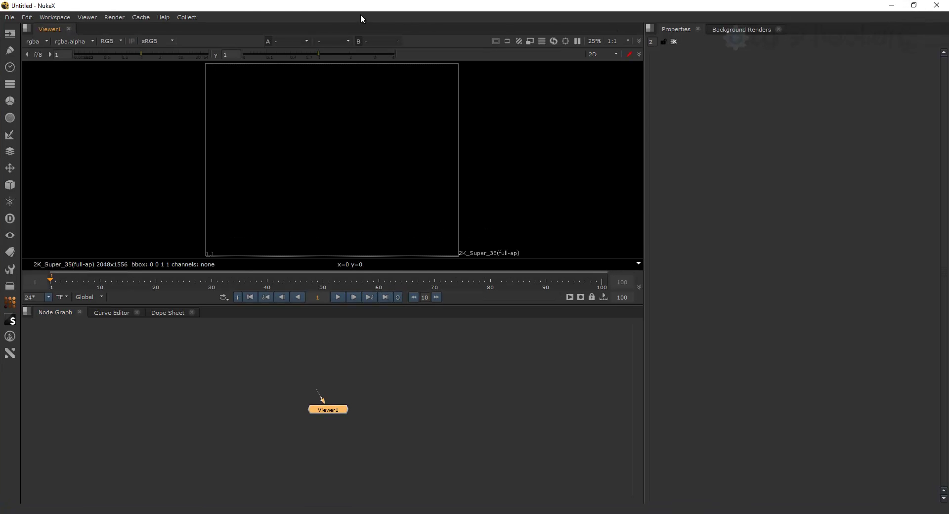
{"action": "left_click", "coordinate": [187, 18]}
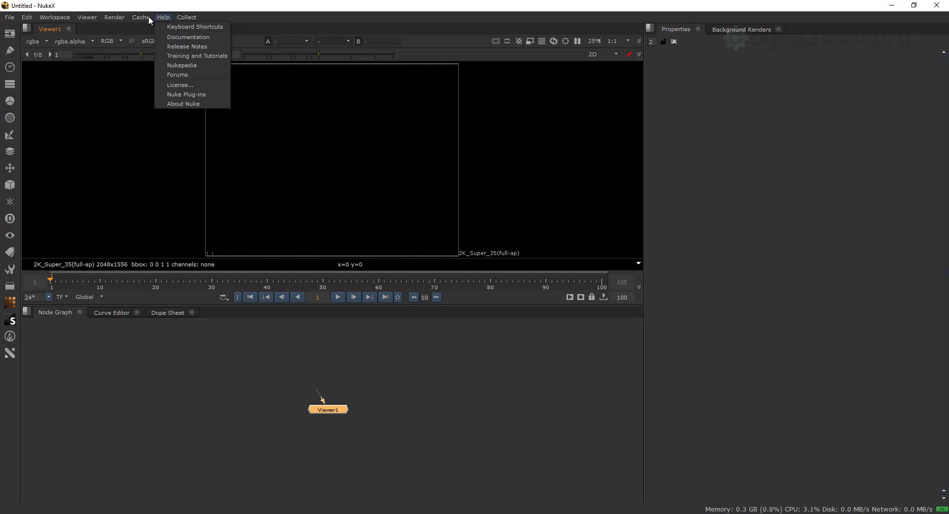
{"action": "mouse_move", "coordinate": [61, 20]}
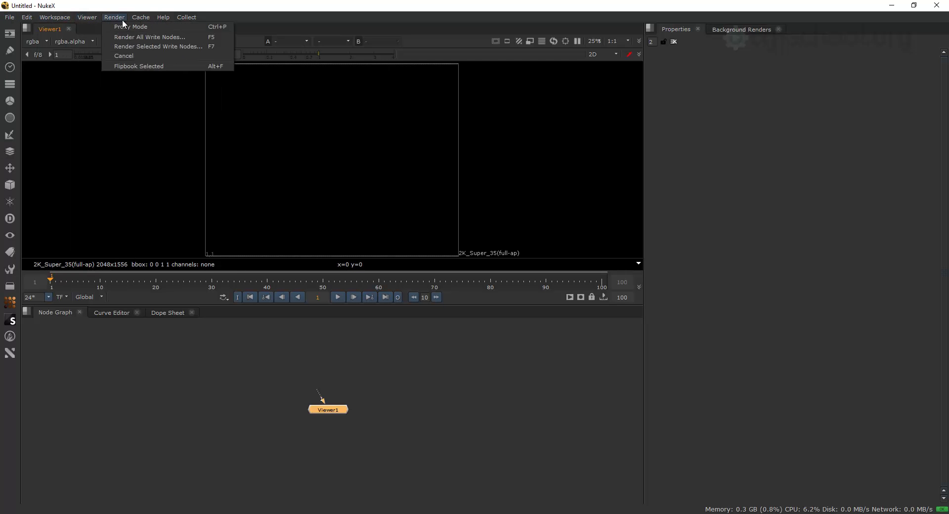
{"action": "mouse_move", "coordinate": [27, 18]}
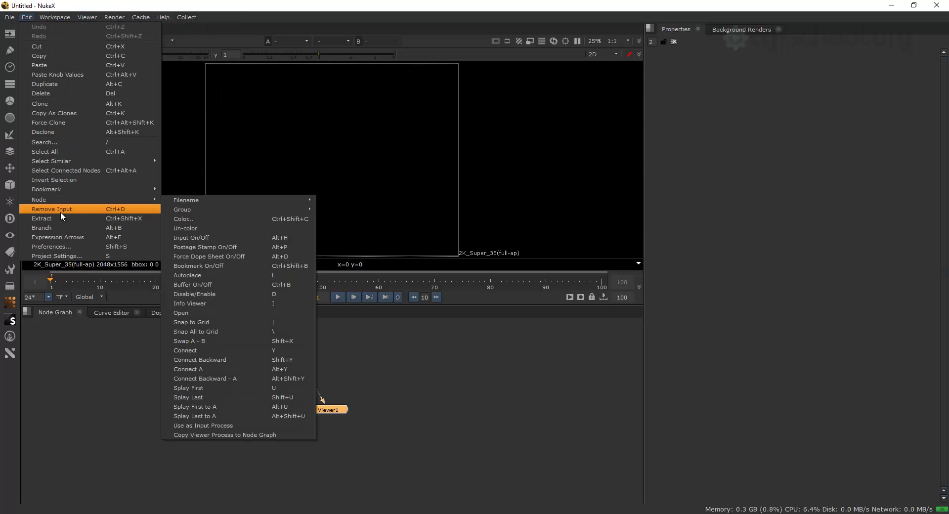
{"action": "left_click", "coordinate": [206, 5]}
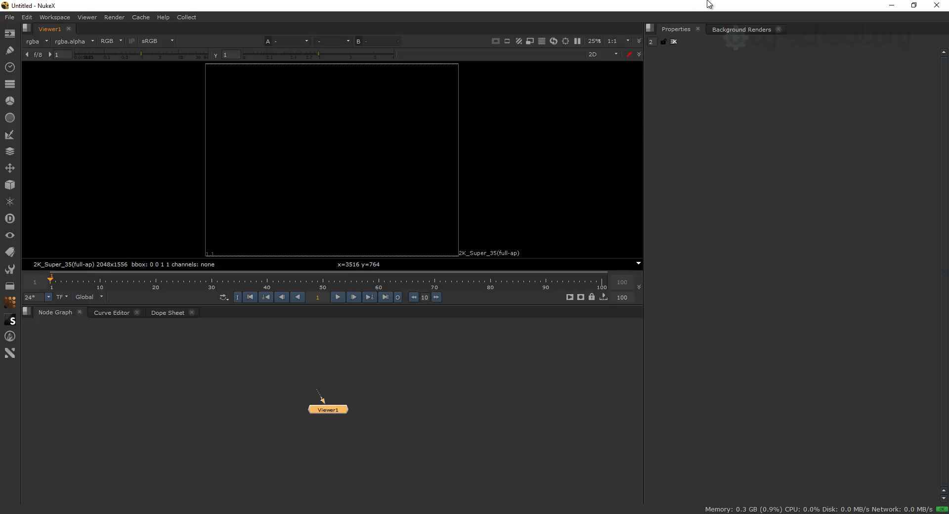
Minimize NukeX, switch to Firefox and close every tab except the Nukepedia home page
{"action": "left_click", "coordinate": [892, 5]}
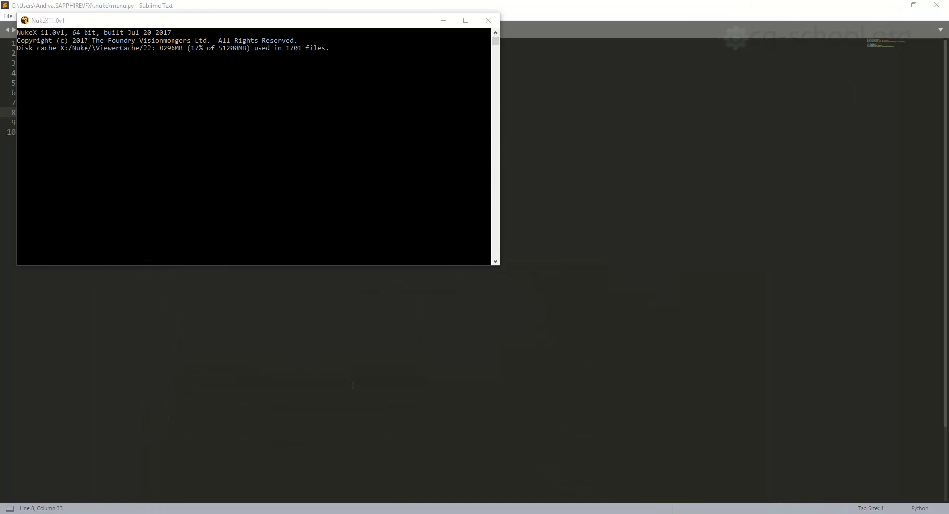
{"action": "left_click", "coordinate": [150, 480]}
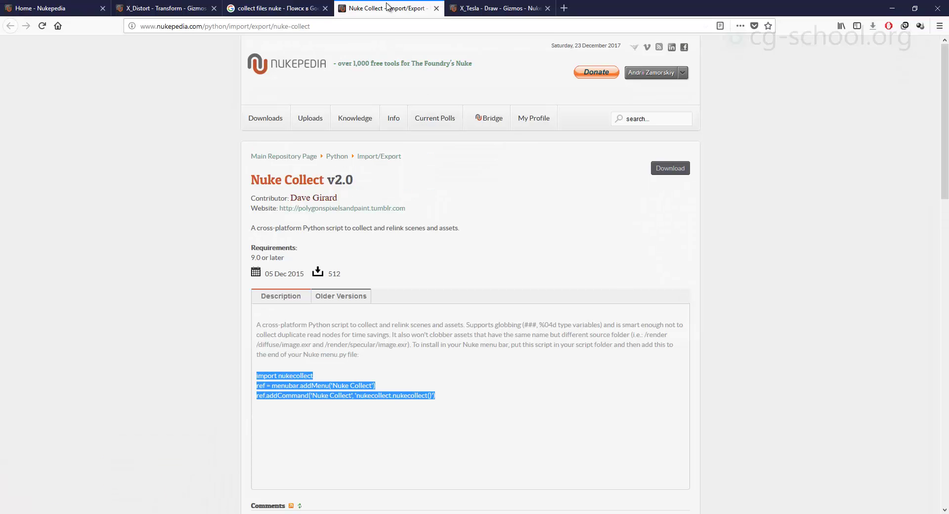
{"action": "left_click", "coordinate": [31, 7]}
{"action": "left_click", "coordinate": [166, 8]}
{"action": "left_click", "coordinate": [213, 8]}
{"action": "left_click", "coordinate": [213, 8]}
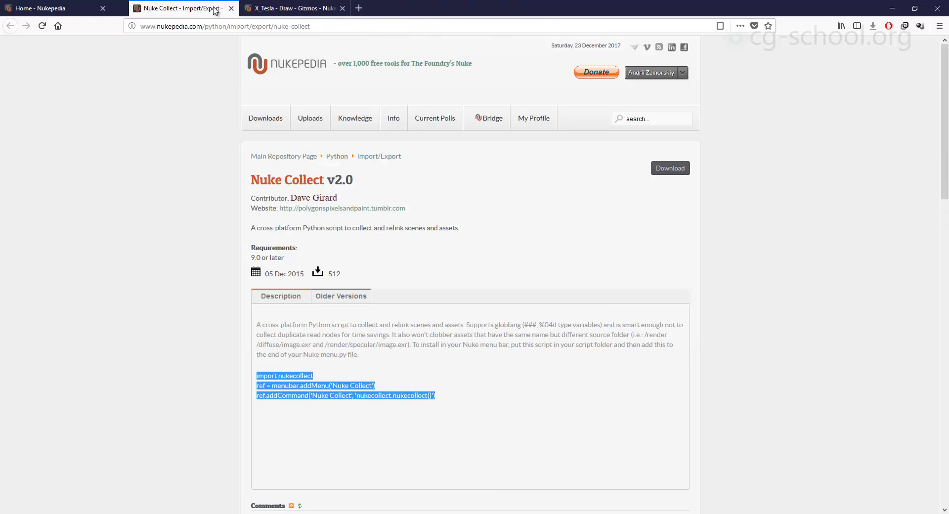
{"action": "middle_click", "coordinate": [215, 8]}
{"action": "middle_click", "coordinate": [215, 8]}
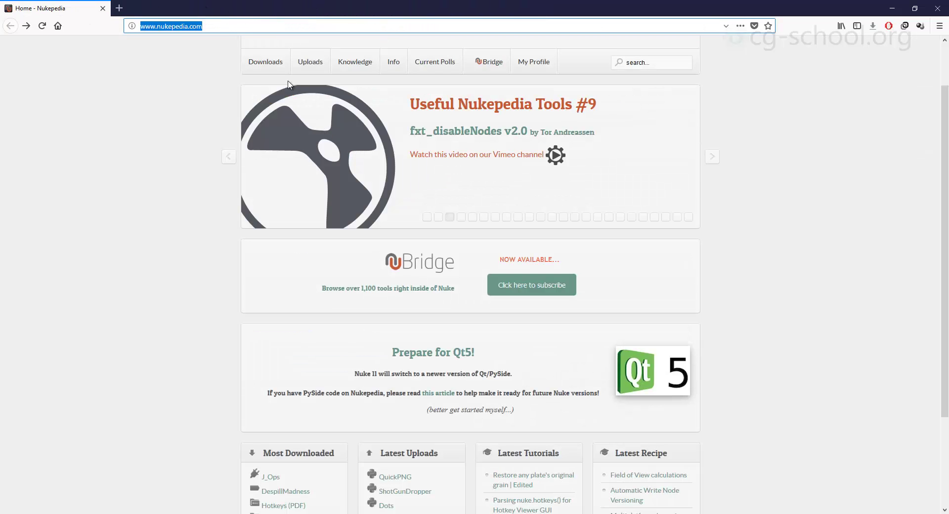
Open the Camera, Scene & ScanlineRender page in the 3D category of Nukepedia's Python script downloads
{"action": "mouse_move", "coordinate": [268, 69]}
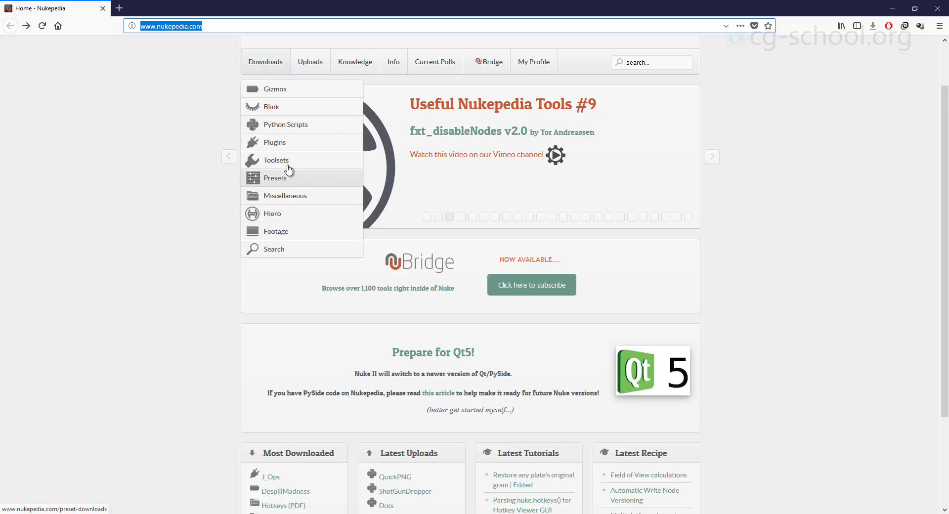
{"action": "left_click", "coordinate": [283, 125]}
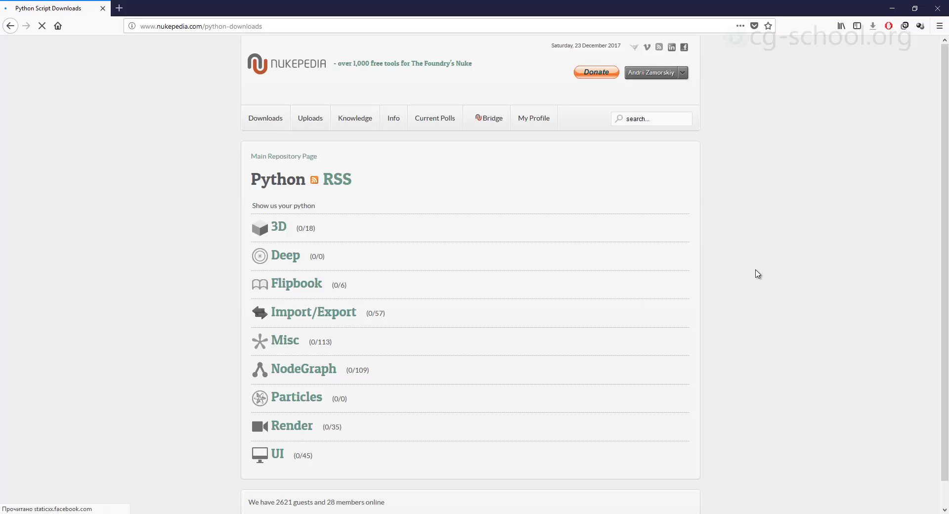
{"action": "left_click", "coordinate": [279, 227]}
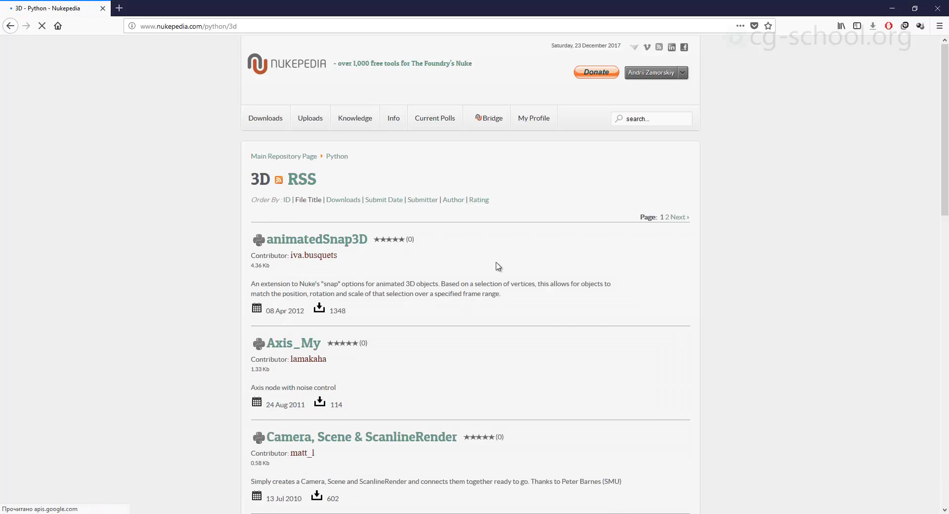
{"action": "scroll", "coordinate": [581, 321], "scroll_direction": "down", "scroll_amount": 4}
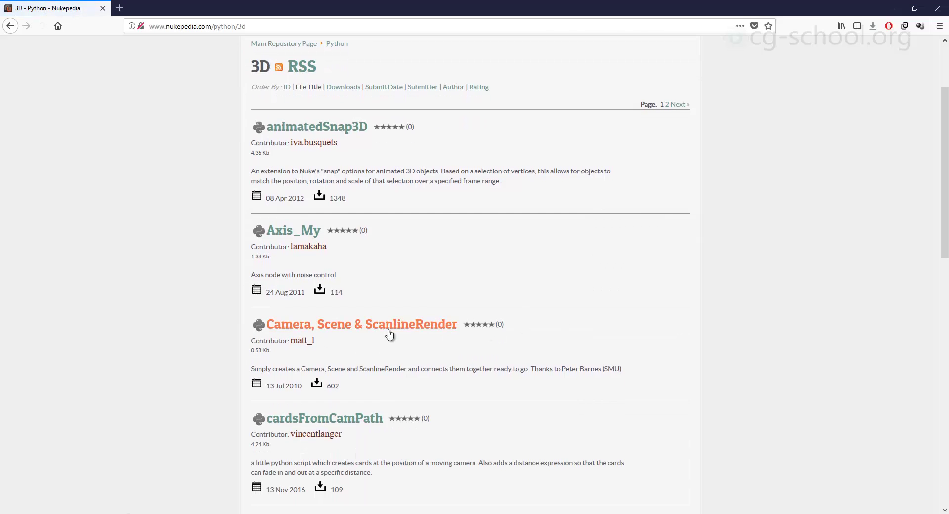
{"action": "left_click", "coordinate": [364, 330]}
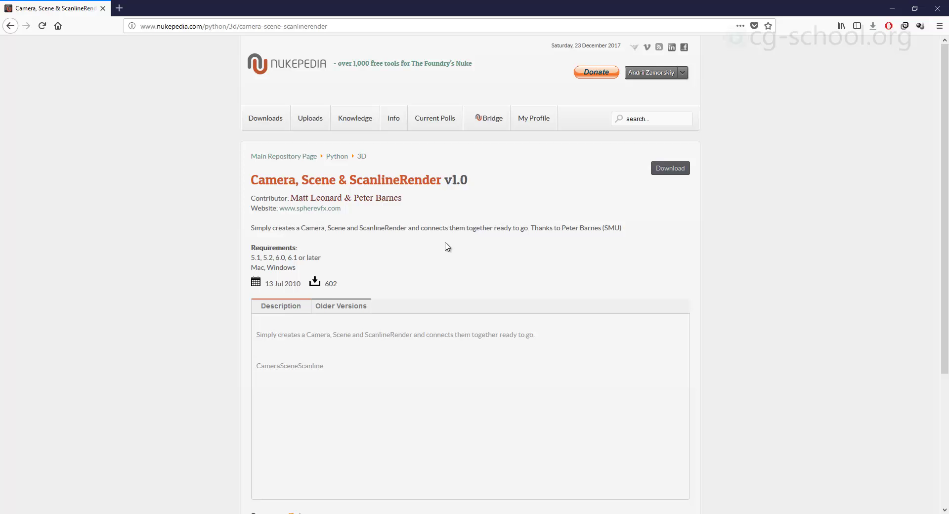
Download camera_scene.py from the Nukepedia page, accepting the license terms and choosing to open the file in Sublime Text
{"action": "left_click_drag", "start_coordinate": [304, 284], "coordinate": [287, 285]}
{"action": "left_click", "coordinate": [365, 254]}
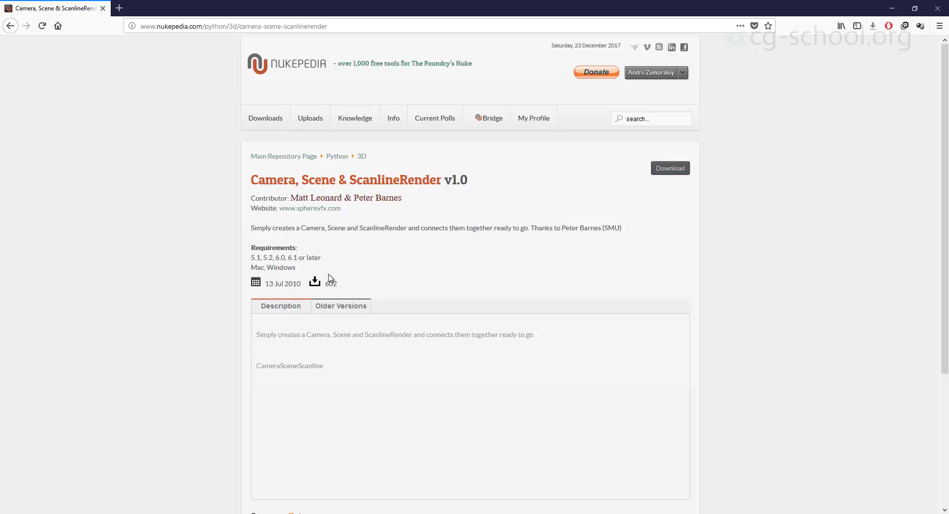
{"action": "left_click", "coordinate": [675, 174]}
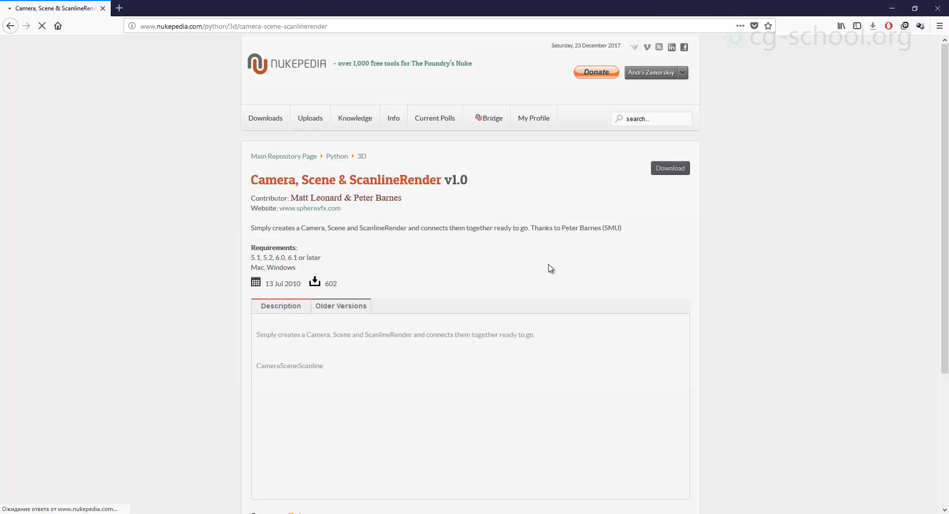
{"action": "left_click", "coordinate": [256, 433]}
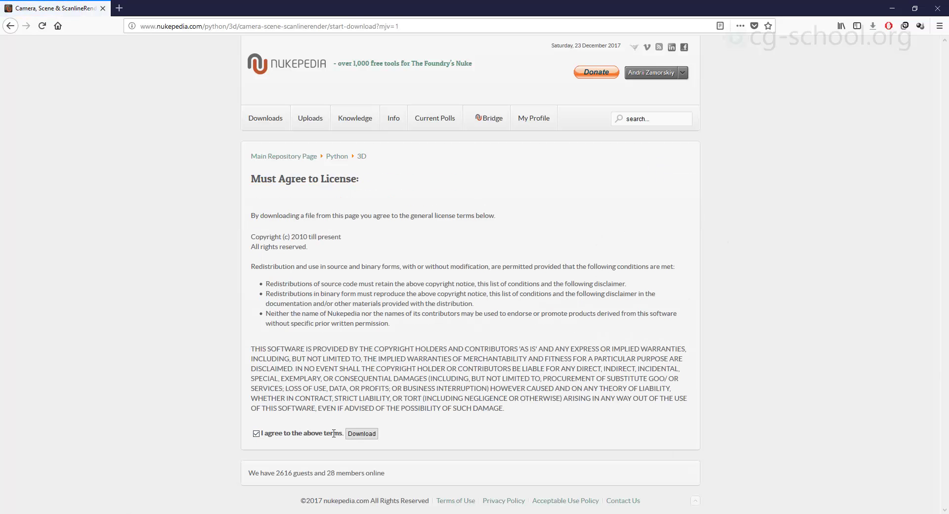
{"action": "left_click", "coordinate": [352, 435]}
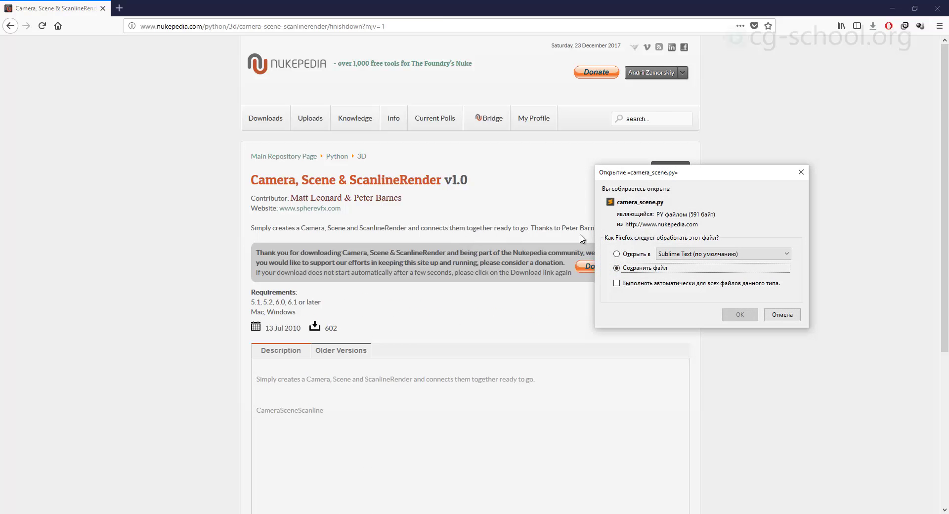
{"action": "left_click", "coordinate": [633, 254]}
{"action": "left_click", "coordinate": [739, 314]}
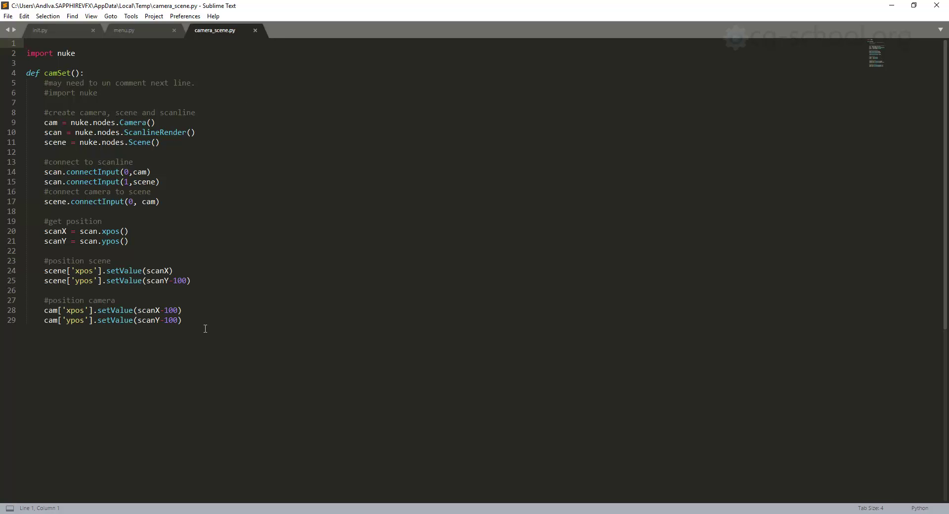
Select the camSet code, check the node toolbar's Other group in NukeX, and return to camera_scene.py in Sublime Text
{"action": "left_click_drag", "start_coordinate": [193, 325], "coordinate": [24, 70]}
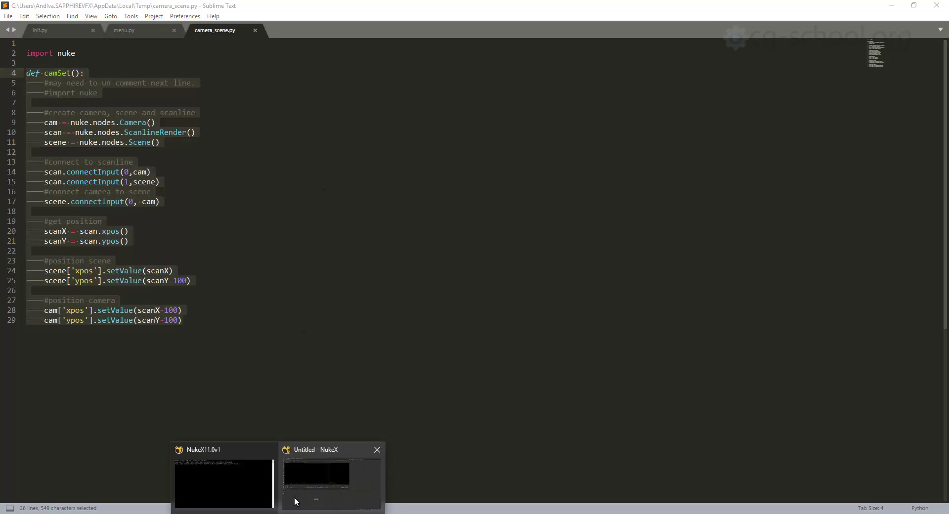
{"action": "left_click", "coordinate": [295, 497]}
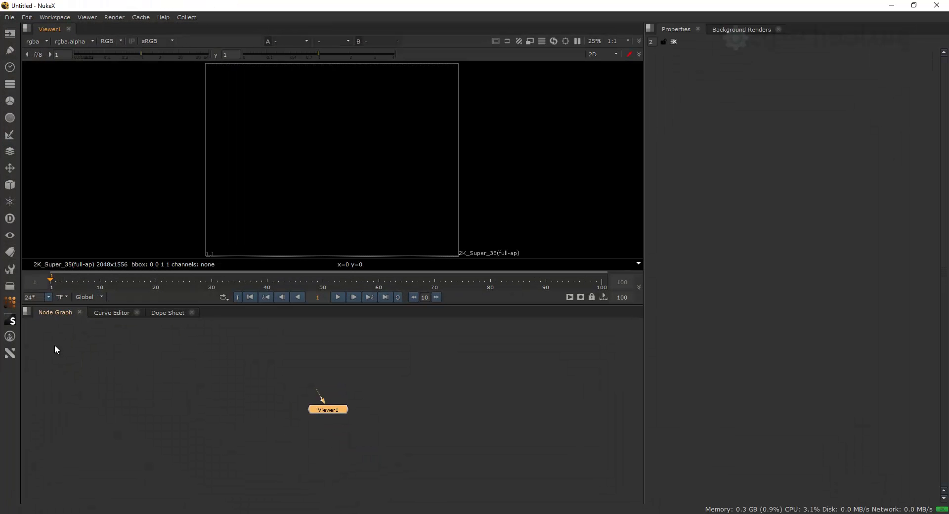
{"action": "left_click", "coordinate": [10, 286]}
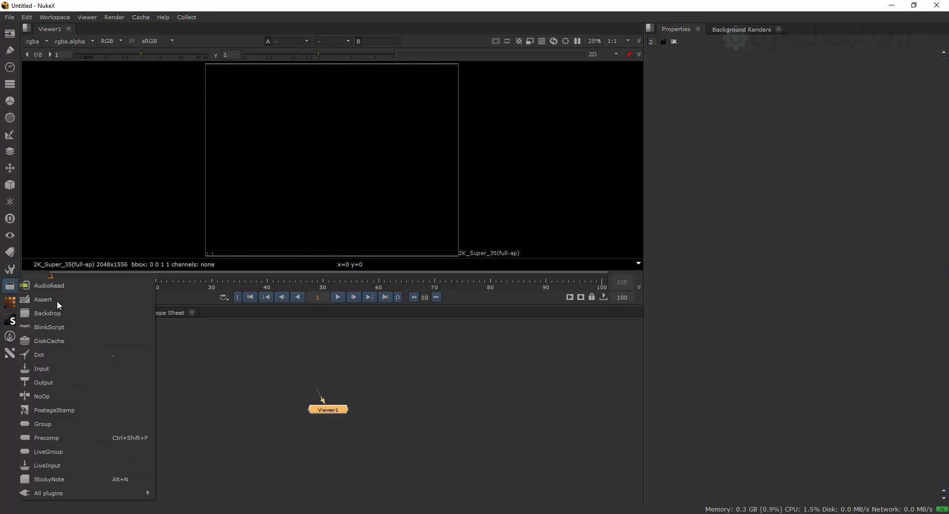
{"action": "left_click", "coordinate": [12, 287]}
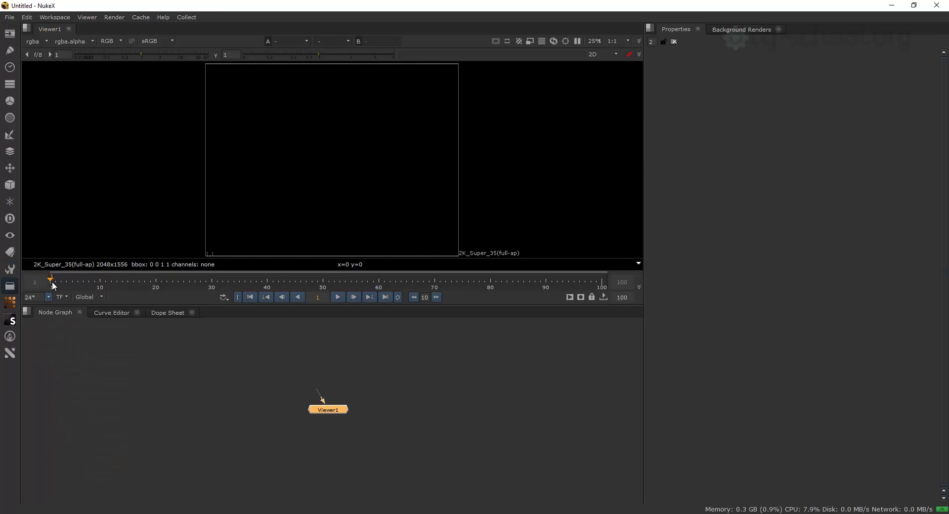
{"action": "left_click", "coordinate": [892, 6]}
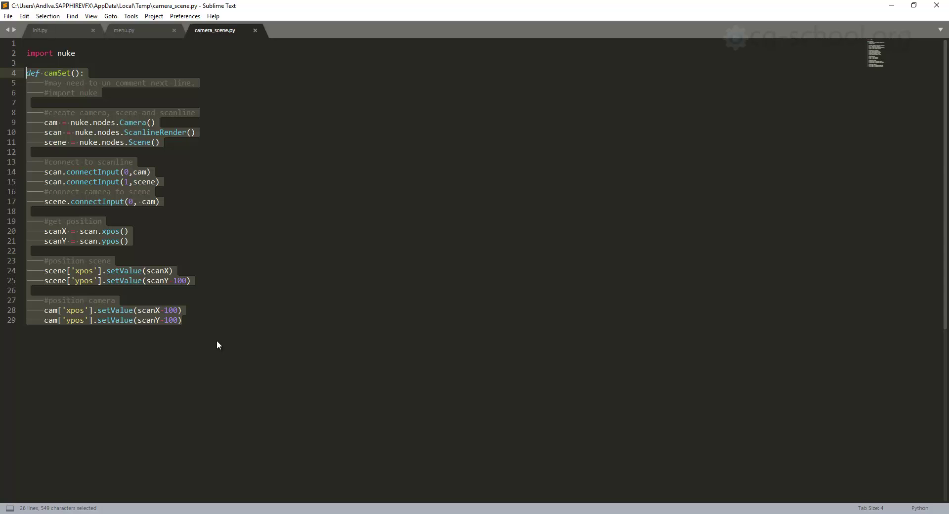
Copy the camSet function from camera_scene.py into menu.py below the Nuke Collect lines, under the comment '#3D camset script'
{"action": "left_click_drag", "start_coordinate": [208, 324], "coordinate": [9, 77]}
{"action": "key", "text": "ctrl+c"}
{"action": "left_click", "coordinate": [140, 30]}
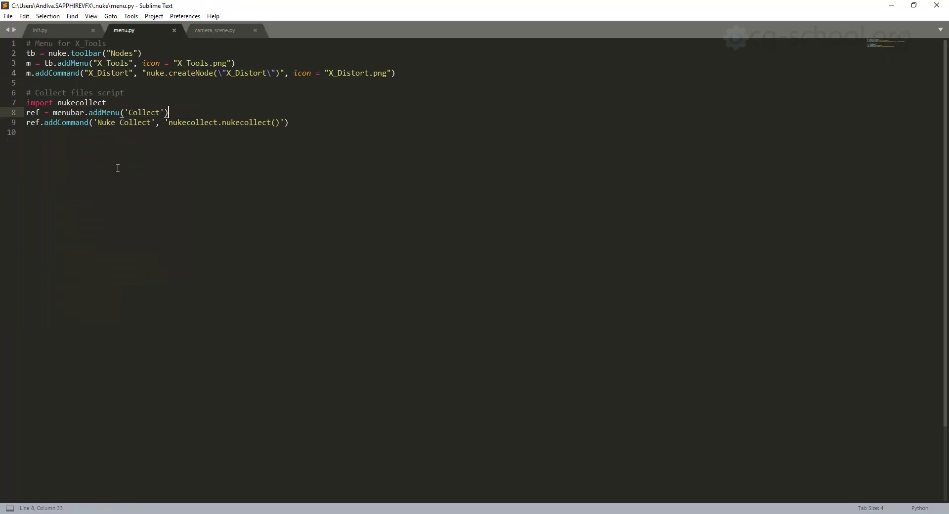
{"action": "left_click", "coordinate": [301, 127]}
{"action": "key", "text": "Return"}
{"action": "key", "text": "Return"}
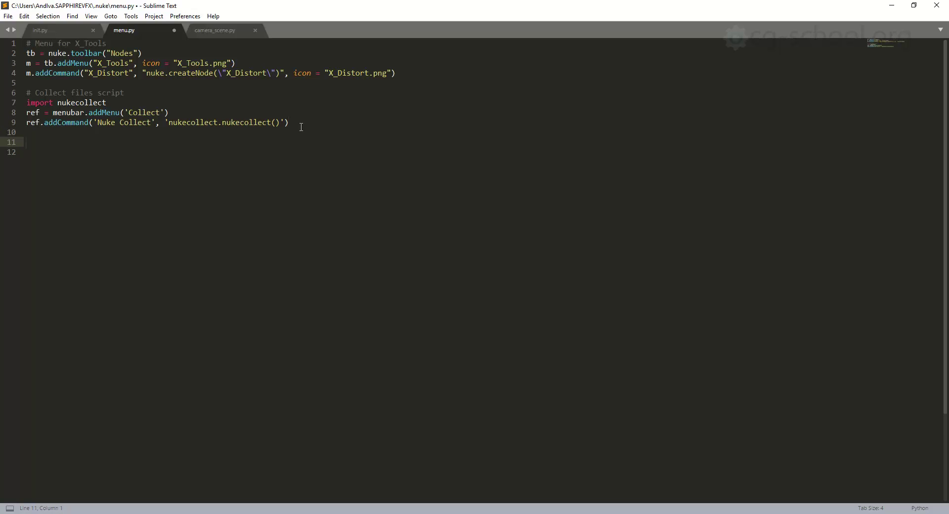
{"action": "type", "text": "#3D camset script"}
{"action": "key", "text": "Return"}
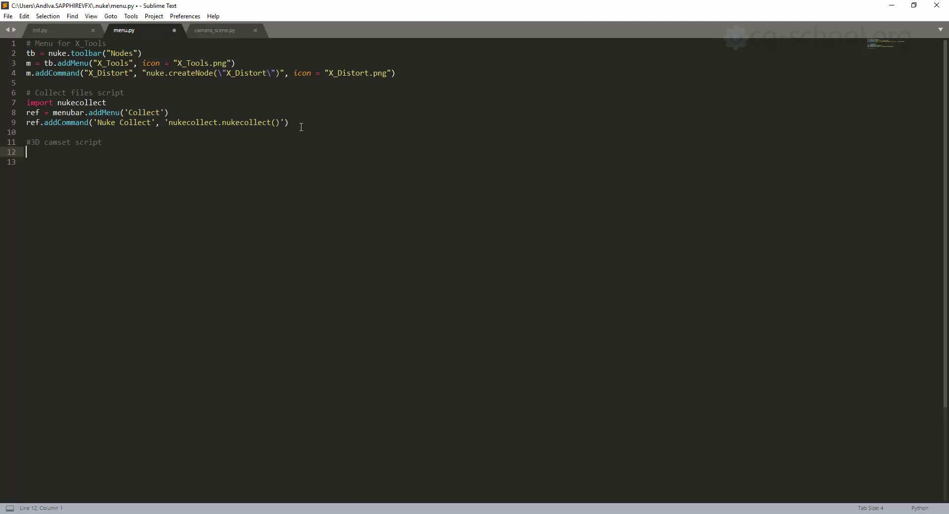
{"action": "key", "text": "ctrl+v"}
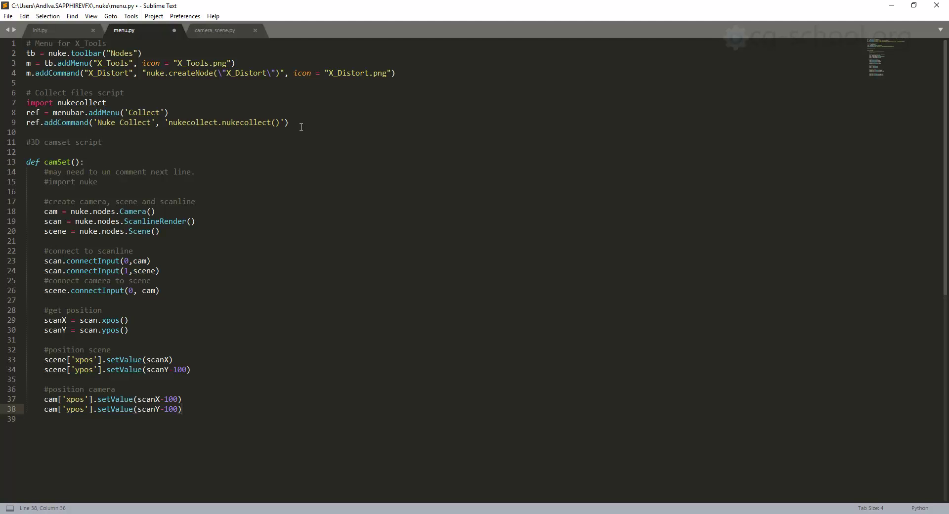
Examine the camSet definition in menu.py, including its name and the lines creating the Camera, ScanlineRender and Scene nodes
{"action": "left_click", "coordinate": [151, 173]}
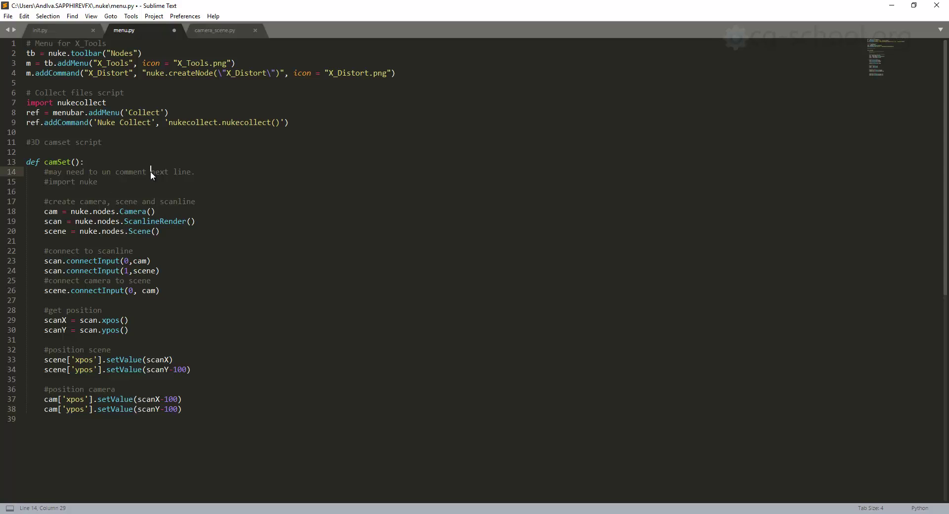
{"action": "left_click", "coordinate": [61, 162]}
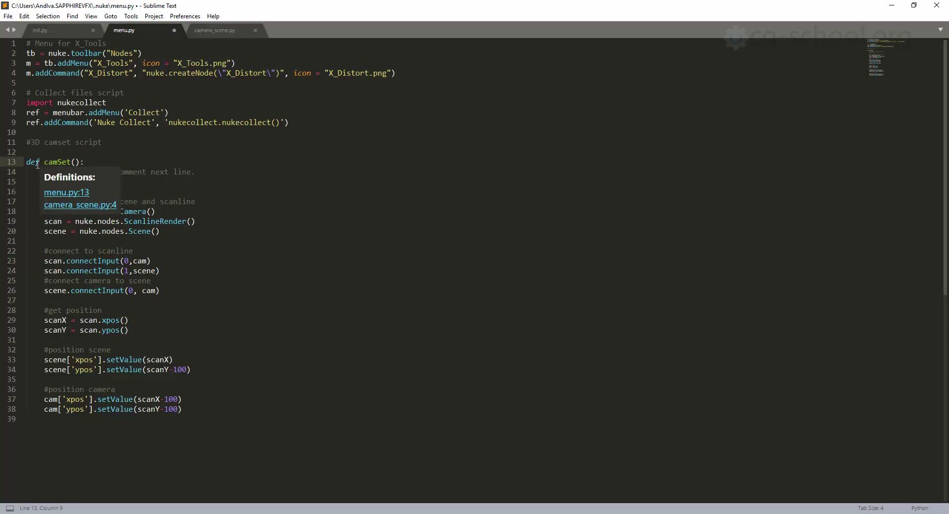
{"action": "left_click_drag", "start_coordinate": [45, 162], "coordinate": [73, 164]}
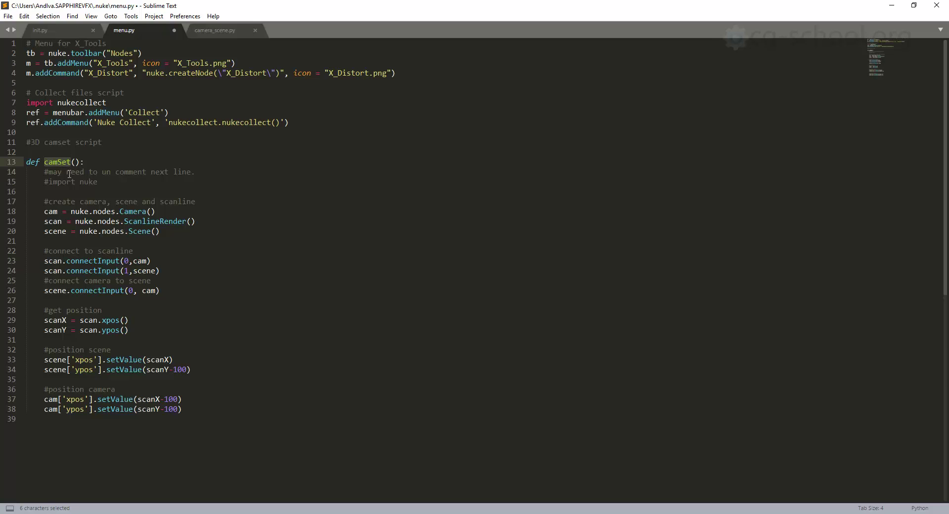
{"action": "left_click", "coordinate": [69, 181]}
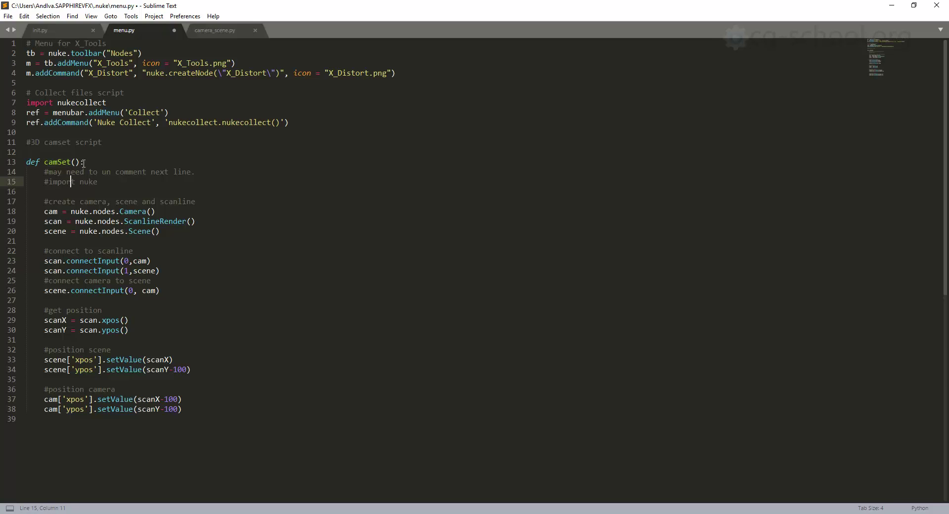
{"action": "left_click", "coordinate": [86, 162]}
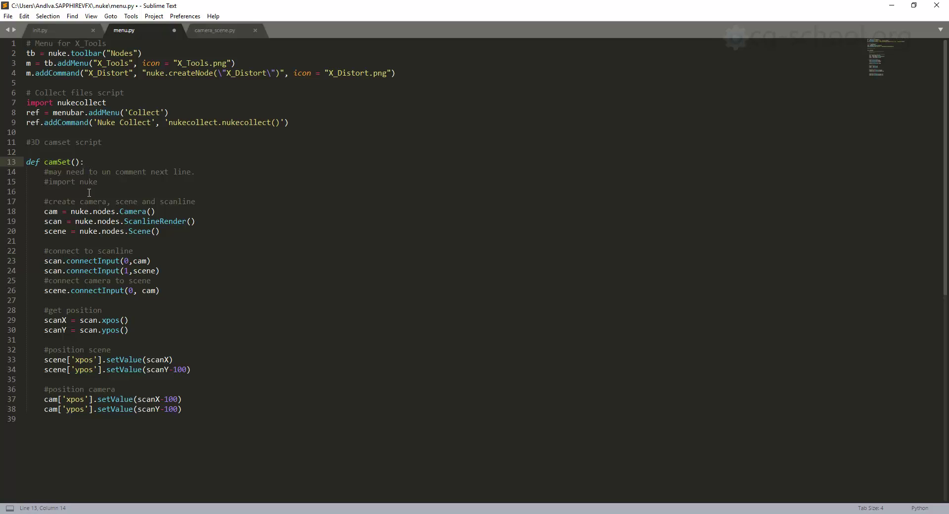
{"action": "left_click_drag", "start_coordinate": [45, 212], "coordinate": [147, 211]}
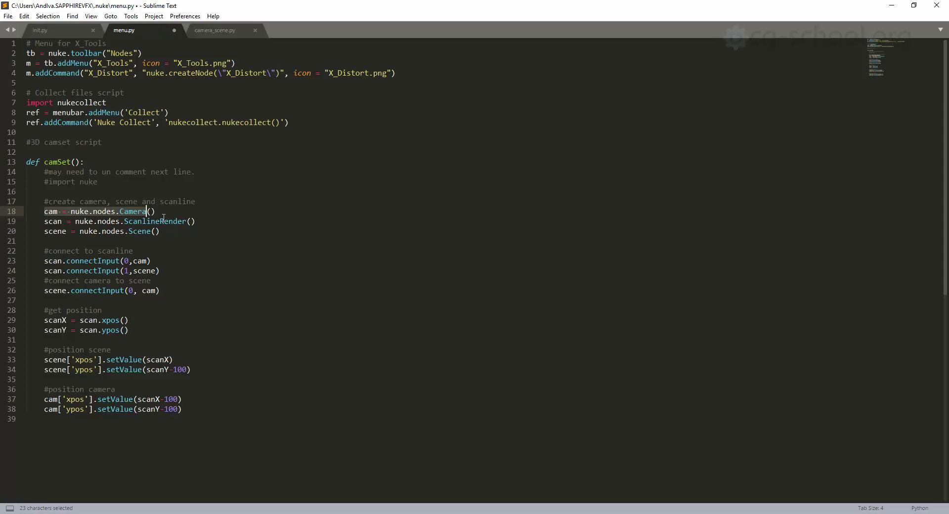
{"action": "left_click", "coordinate": [164, 221]}
{"action": "left_click_drag", "start_coordinate": [44, 213], "coordinate": [156, 215]}
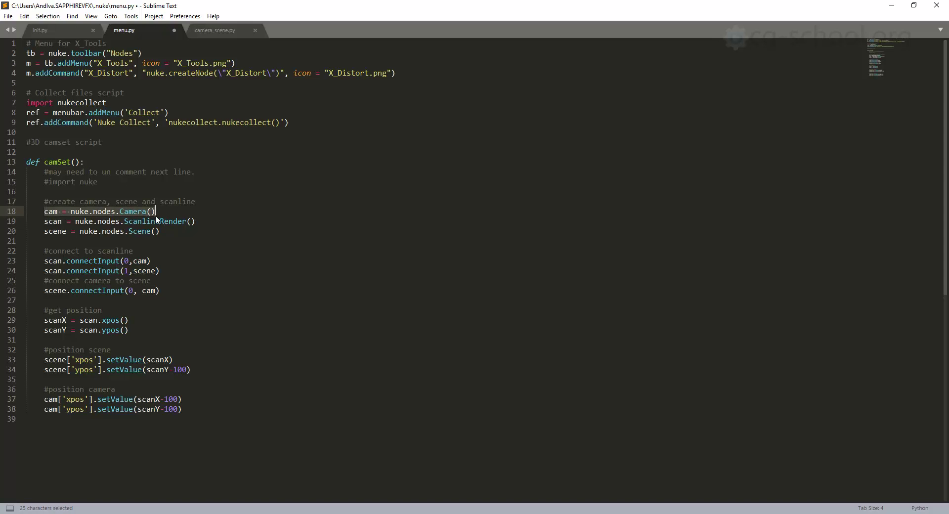
{"action": "left_click", "coordinate": [58, 222]}
{"action": "mouse_move", "coordinate": [76, 222]}
{"action": "left_mouse_down"}
{"action": "mouse_move", "coordinate": [208, 221]}
{"action": "mouse_move", "coordinate": [87, 232]}
{"action": "left_mouse_up"}
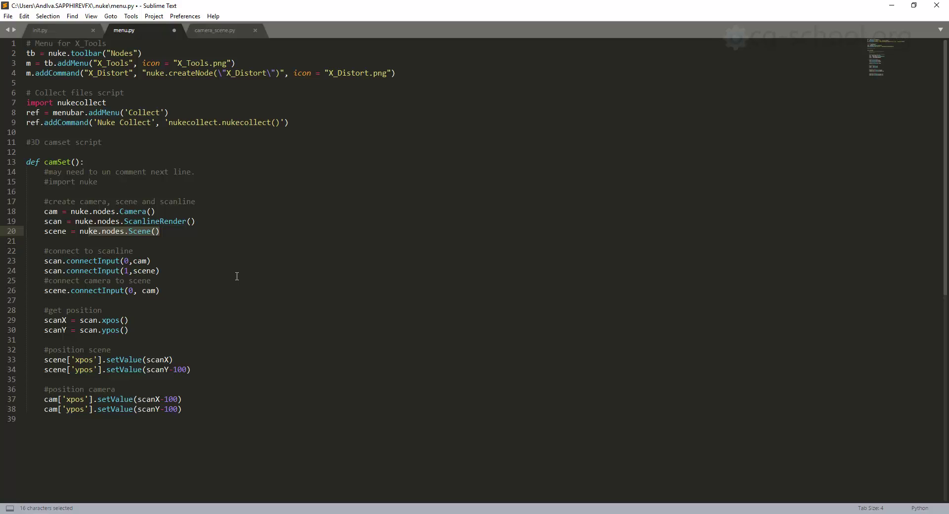
{"action": "left_click", "coordinate": [236, 274]}
{"action": "left_click", "coordinate": [316, 297]}
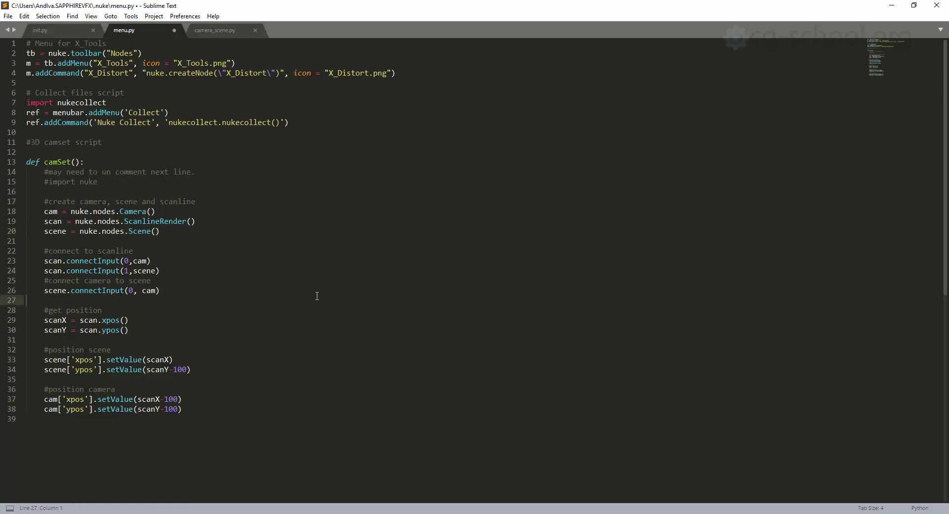
Save menu.py, then add the line tb = nuke.menu('Nodes') below the camSet function, separated by a blank line
{"action": "key", "text": "ctrl+s"}
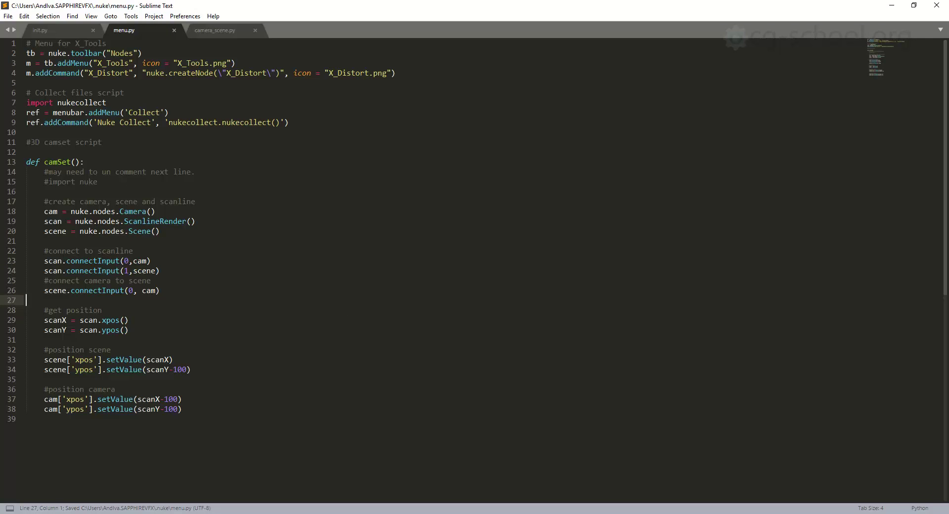
{"action": "left_click", "coordinate": [206, 412]}
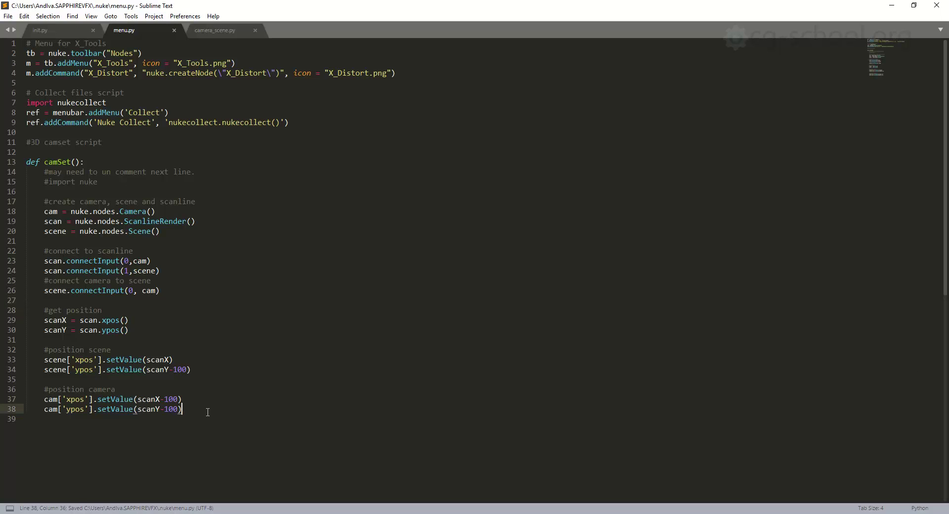
{"action": "key", "text": "Return"}
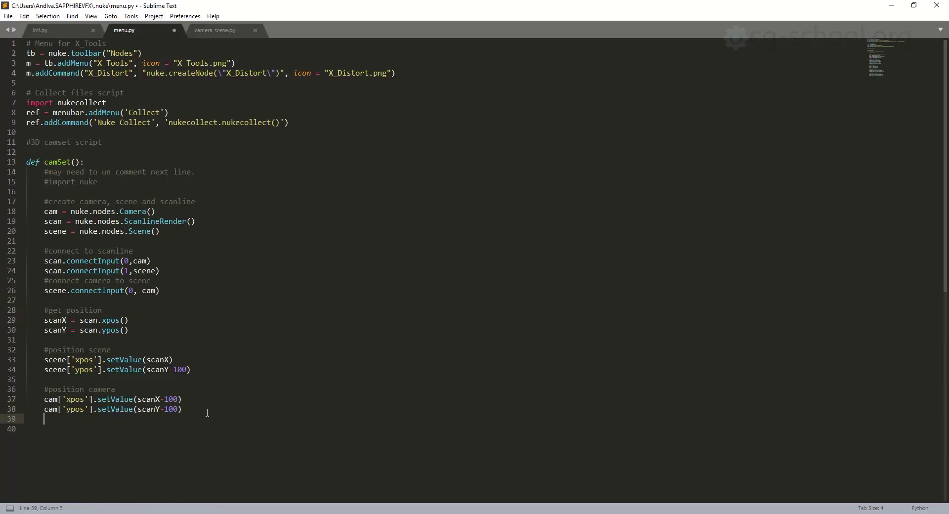
{"action": "key", "text": "Return"}
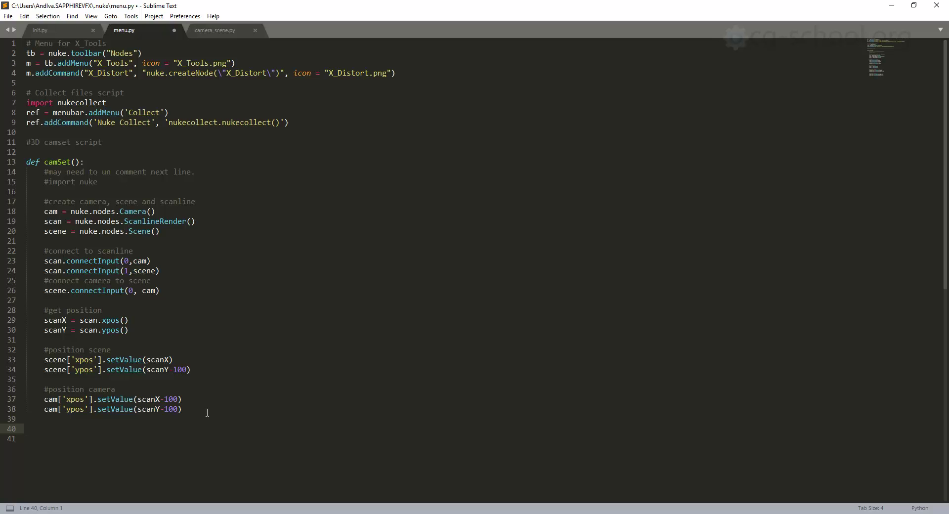
{"action": "type", "text": "tb ="}
{"action": "type", "text": "nuke"}
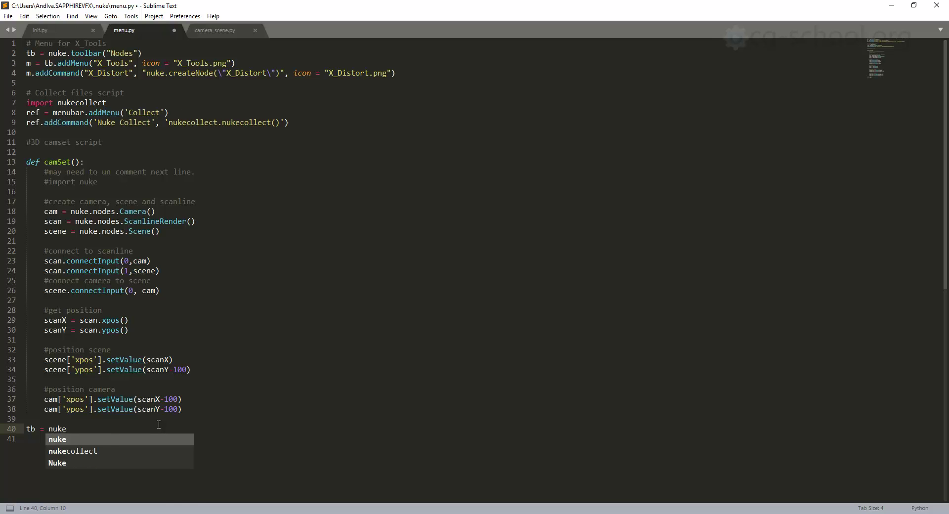
{"action": "type", "text": "."}
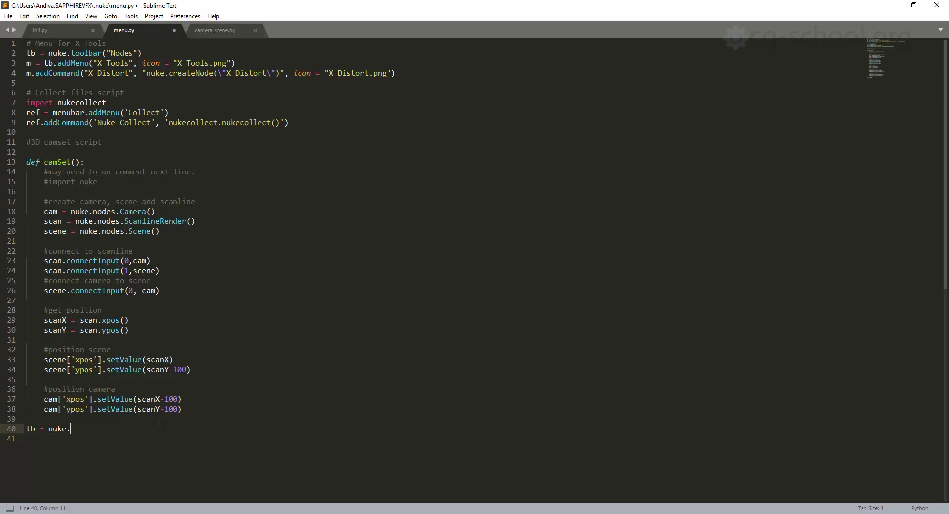
{"action": "type", "text": "menu"}
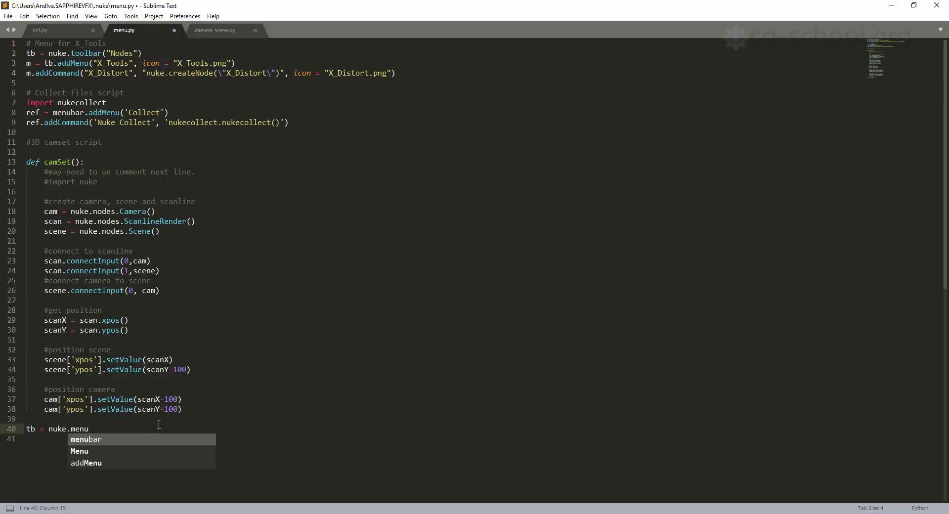
{"action": "type", "text": "()"}
{"action": "type", "text": "''"}
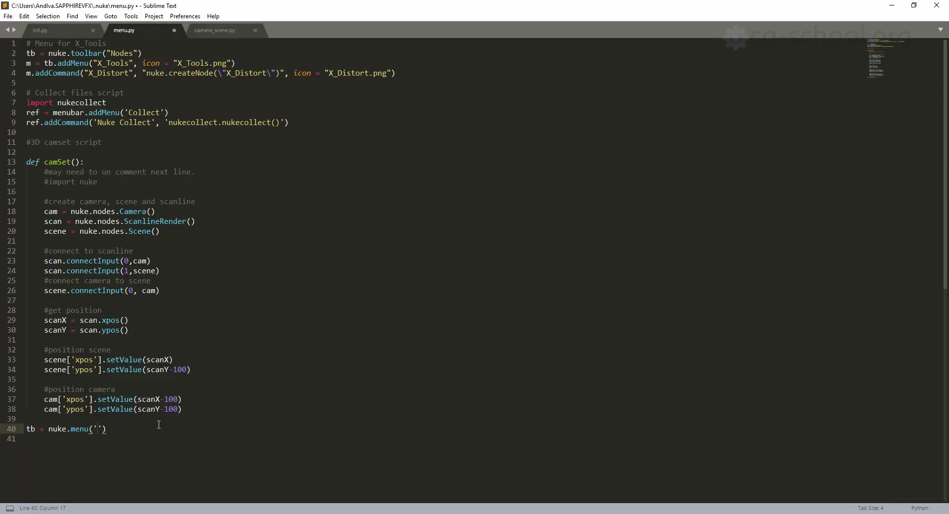
{"action": "type", "text": "Nodes"}
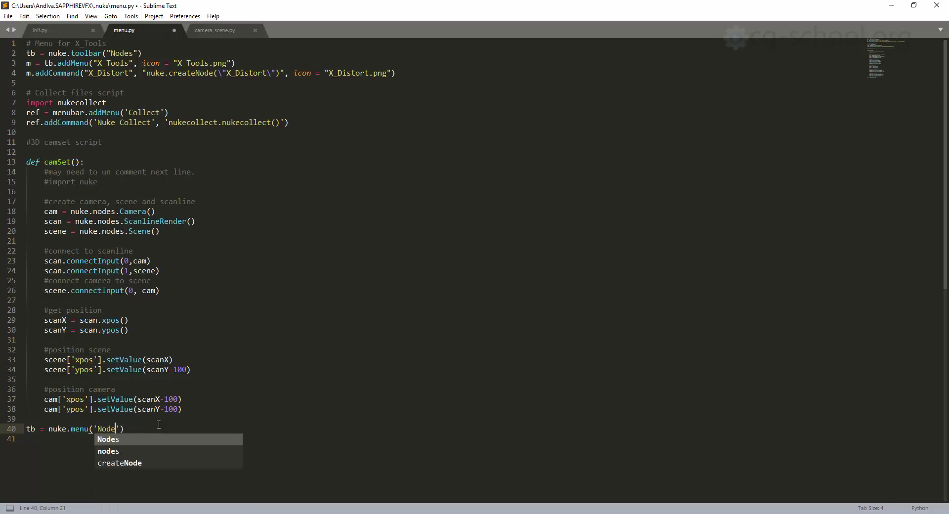
{"action": "left_click", "coordinate": [159, 425]}
{"action": "key", "text": "Return"}
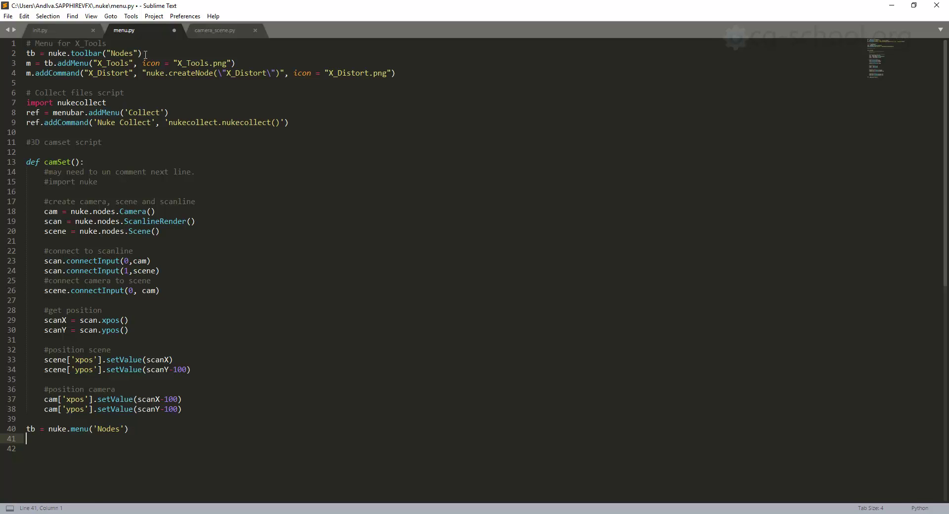
Compare the two tb definitions in menu.py and add the line tb.addCommand() below tb = nuke.menu('Nodes')
{"action": "left_click_drag", "start_coordinate": [142, 53], "coordinate": [25, 53]}
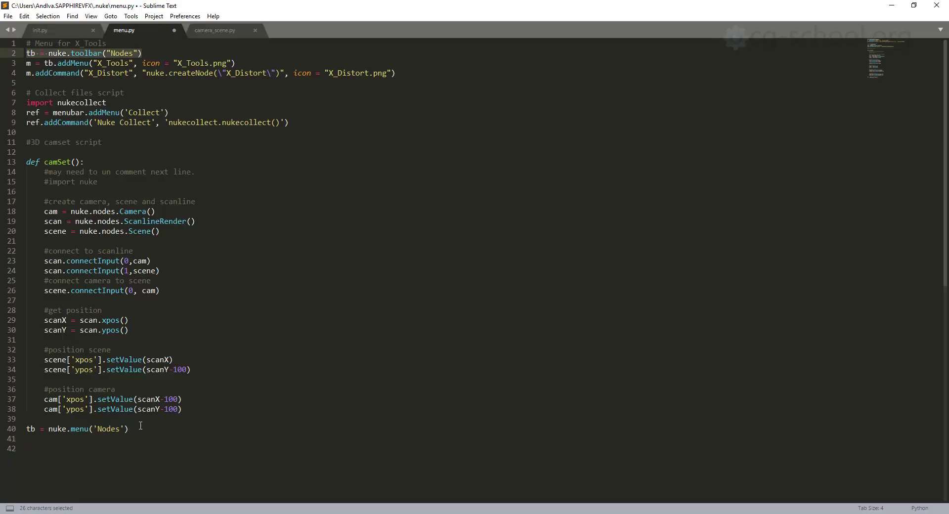
{"action": "left_click_drag", "start_coordinate": [141, 426], "coordinate": [24, 429]}
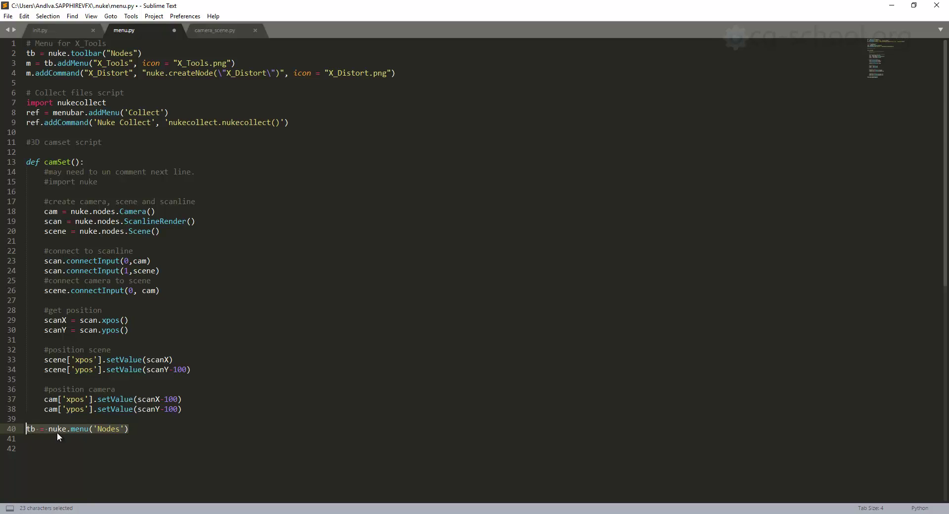
{"action": "left_click", "coordinate": [136, 430]}
{"action": "key", "text": "Return"}
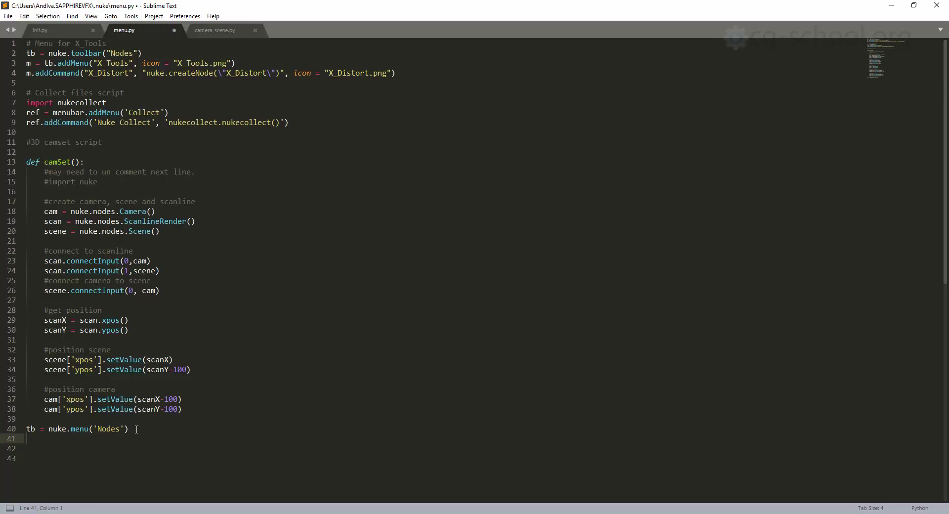
{"action": "type", "text": "tb.addComma"}
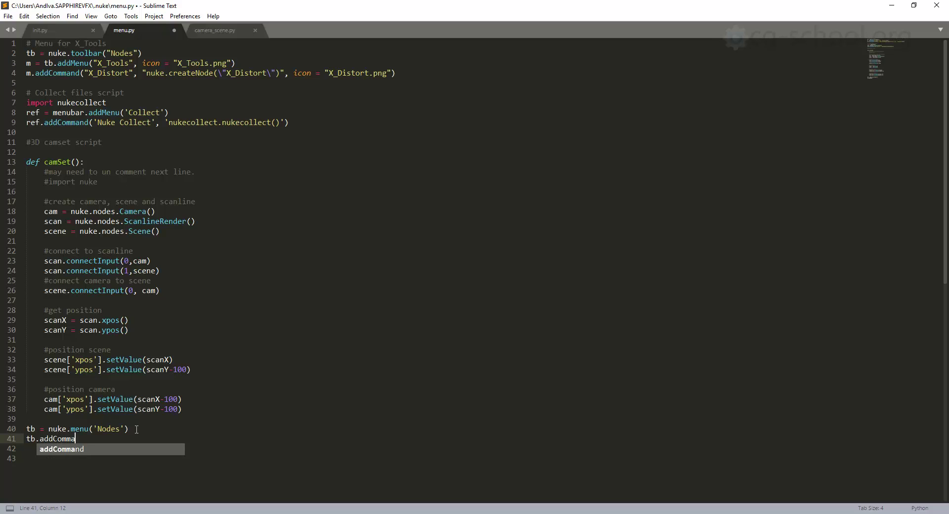
{"action": "key", "text": "Tab"}
{"action": "type", "text": "()"}
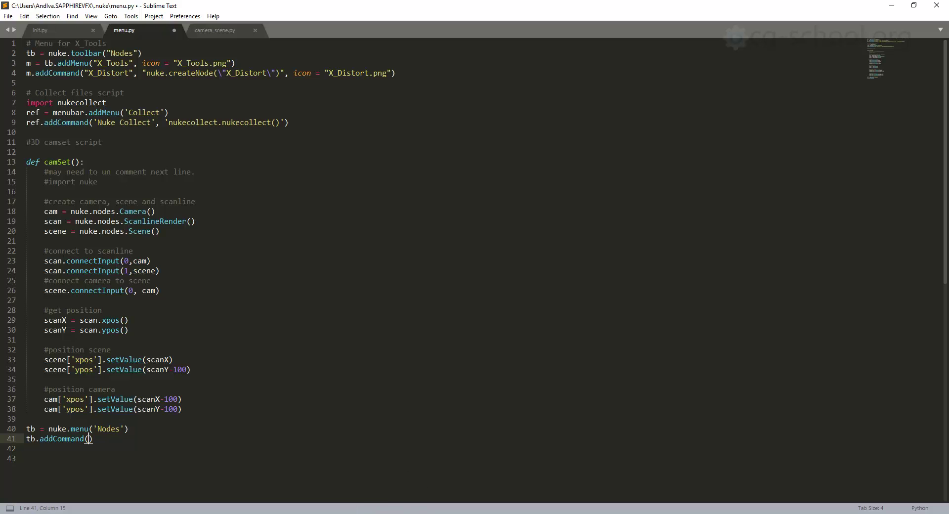
Check the node toolbar's Other group in NukeX, then enter 'Other/camSet' as the addCommand argument in Sublime Text
{"action": "left_click", "coordinate": [290, 499]}
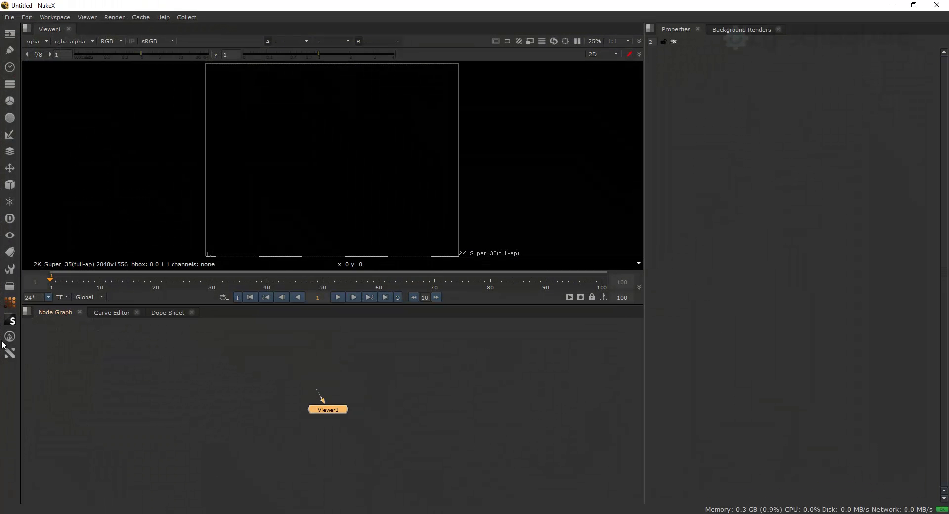
{"action": "left_click", "coordinate": [13, 289]}
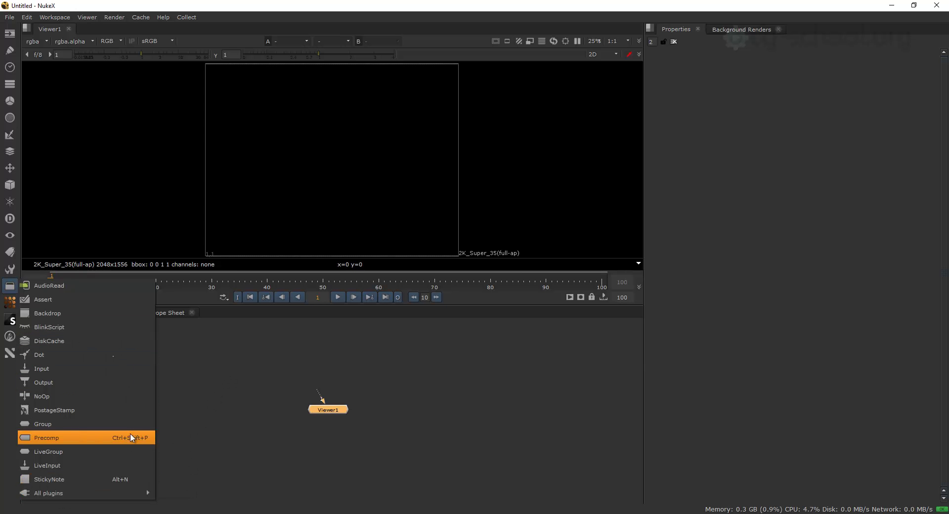
{"action": "left_click", "coordinate": [248, 395]}
{"action": "left_click", "coordinate": [892, 5]}
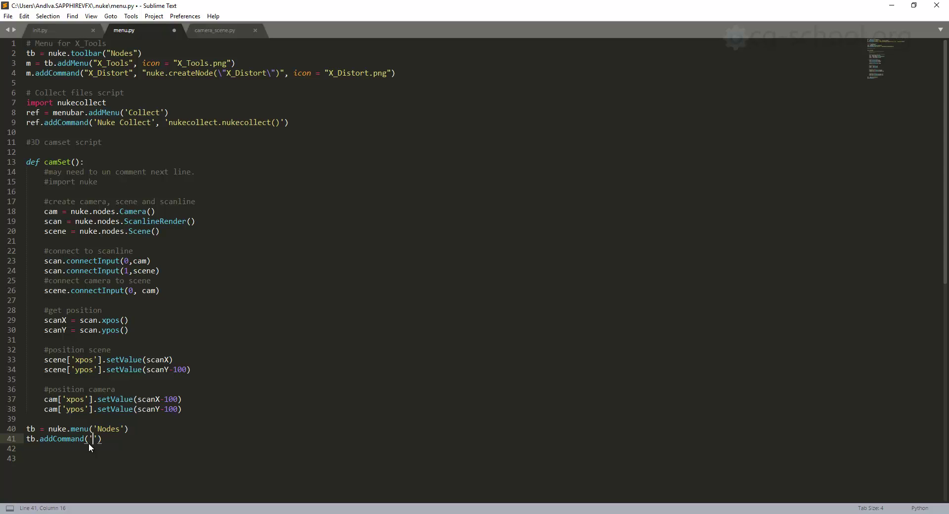
{"action": "type", "text": "ther/camSet"}
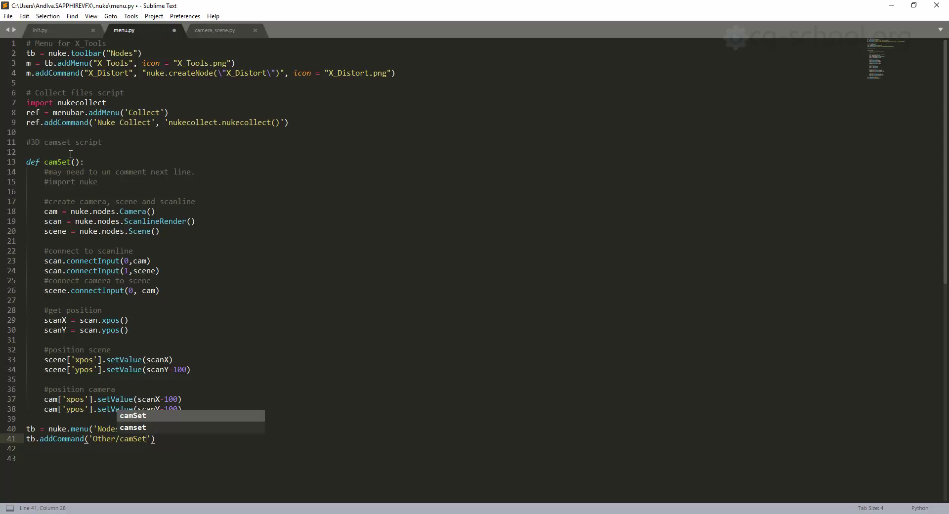
Add a second addCommand argument in quotes, copying camSet() from the function definition
{"action": "left_click", "coordinate": [155, 443]}
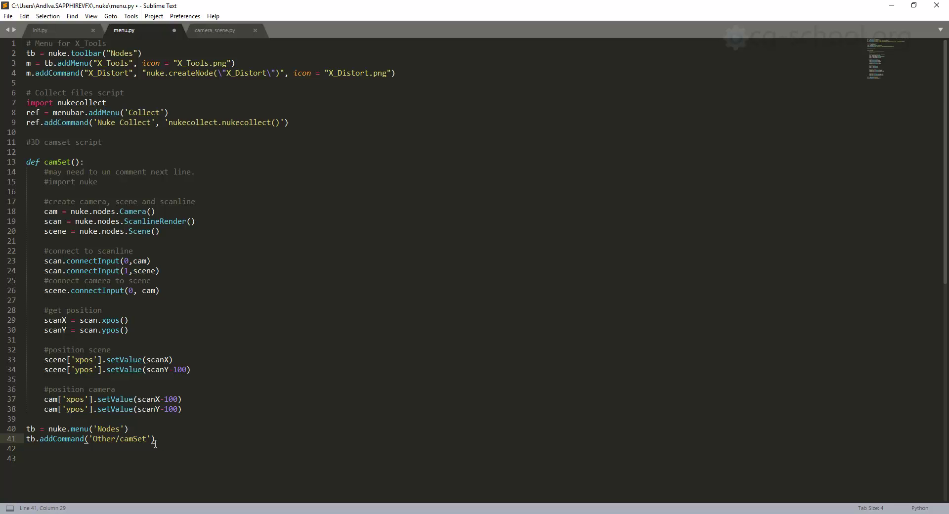
{"action": "type", "text": ", ''"}
{"action": "left_click_drag", "start_coordinate": [79, 163], "coordinate": [44, 163]}
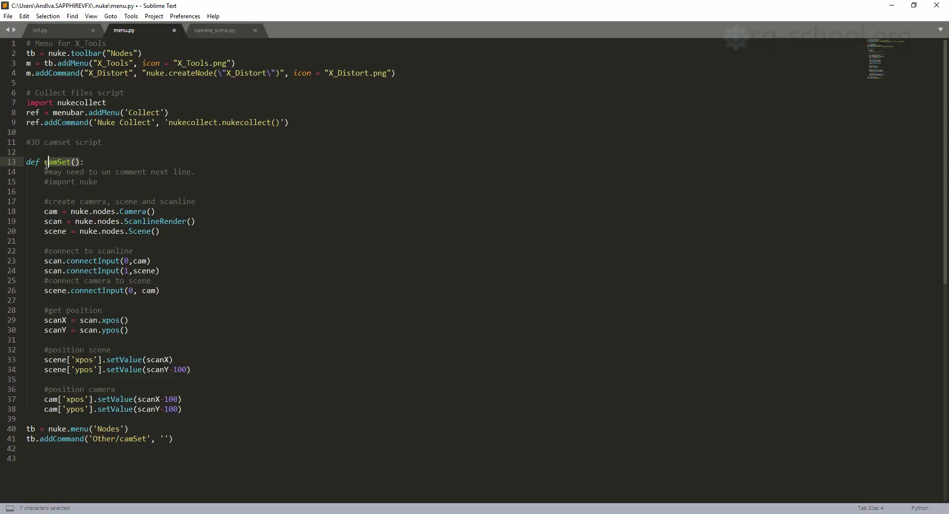
{"action": "key", "text": "ctrl+c"}
{"action": "left_click", "coordinate": [165, 439]}
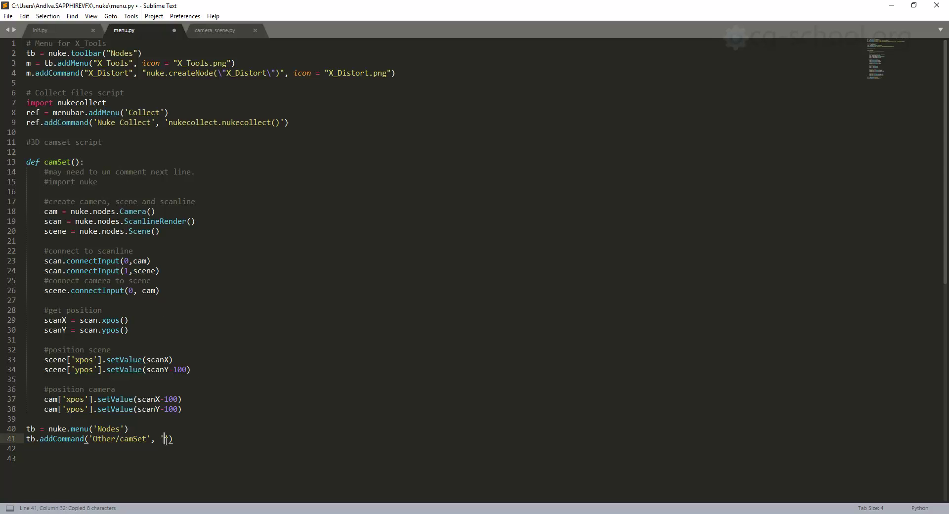
{"action": "key", "text": "ctrl+v"}
Try placing a copy of the two tb lines above the camSet definition, and undo the paste
{"action": "left_click_drag", "start_coordinate": [40, 163], "coordinate": [27, 162]}
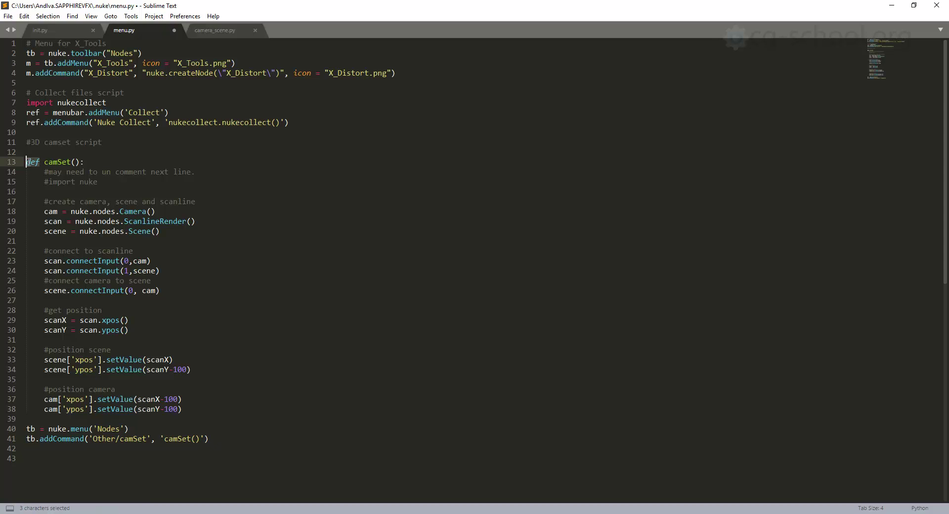
{"action": "left_click", "coordinate": [129, 162]}
{"action": "left_click_drag", "start_coordinate": [246, 437], "coordinate": [26, 429]}
{"action": "key", "text": "ctrl+c"}
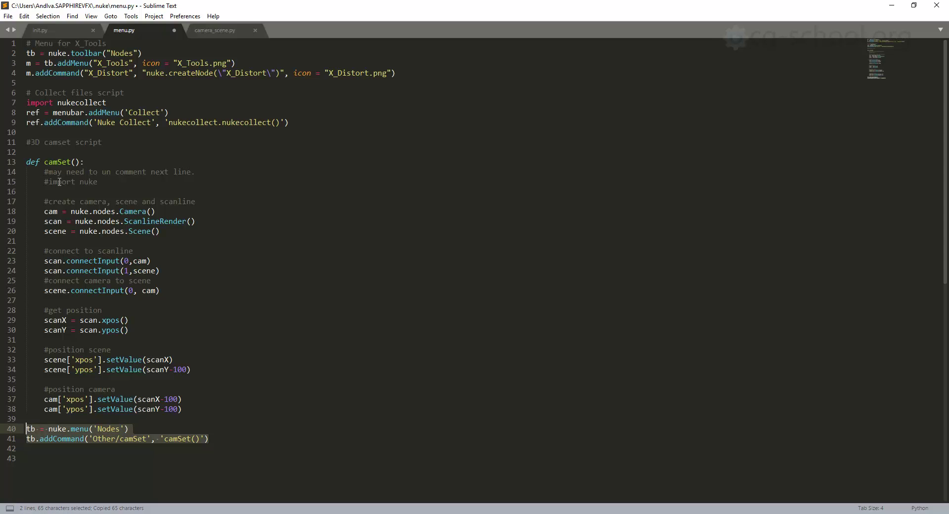
{"action": "left_click", "coordinate": [46, 152]}
{"action": "key", "text": "ctrl+v"}
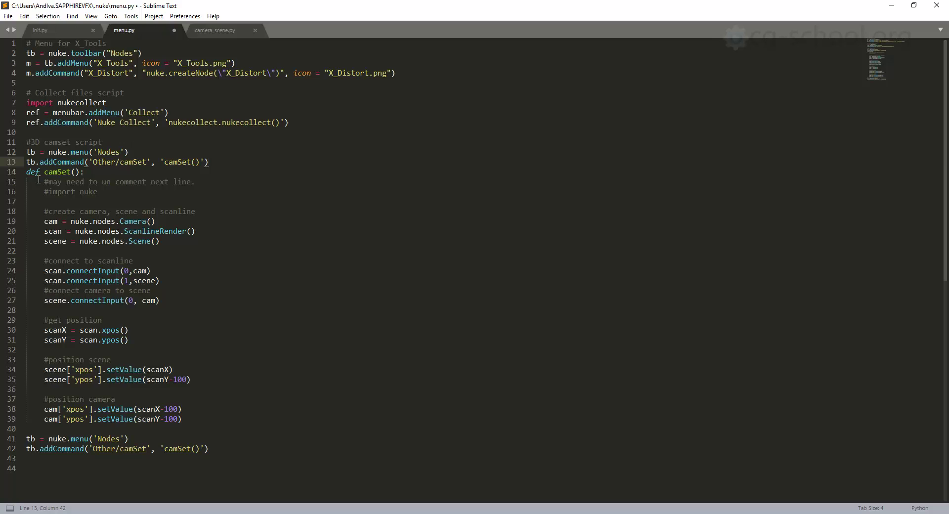
{"action": "key", "text": "ctrl+z"}
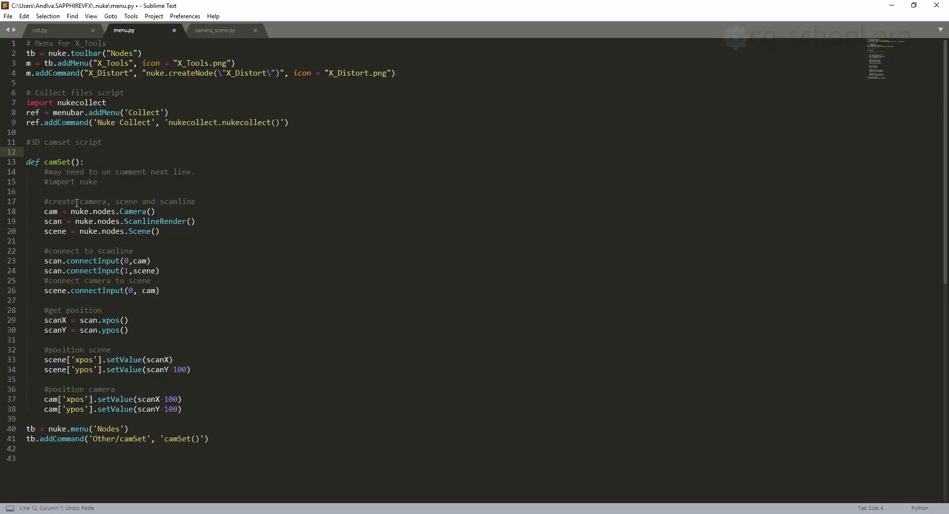
{"action": "left_click", "coordinate": [181, 447]}
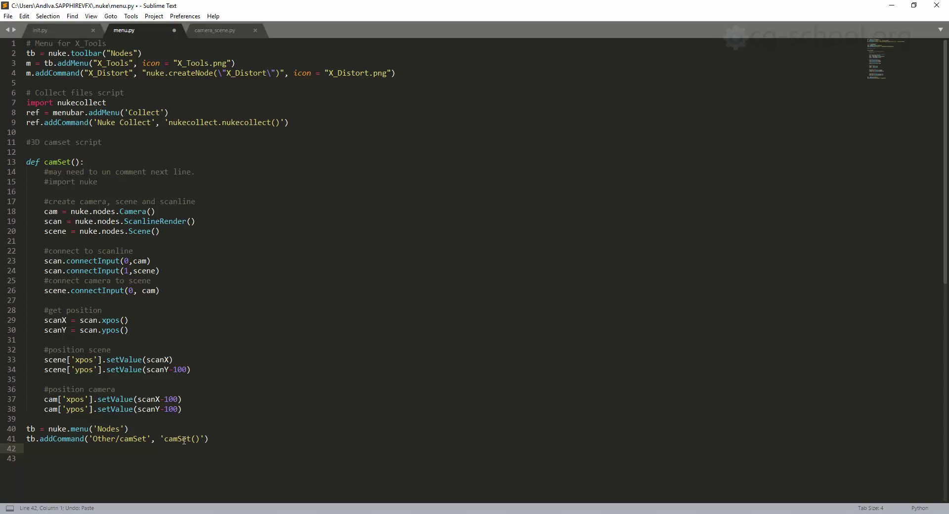
{"action": "left_click", "coordinate": [182, 438]}
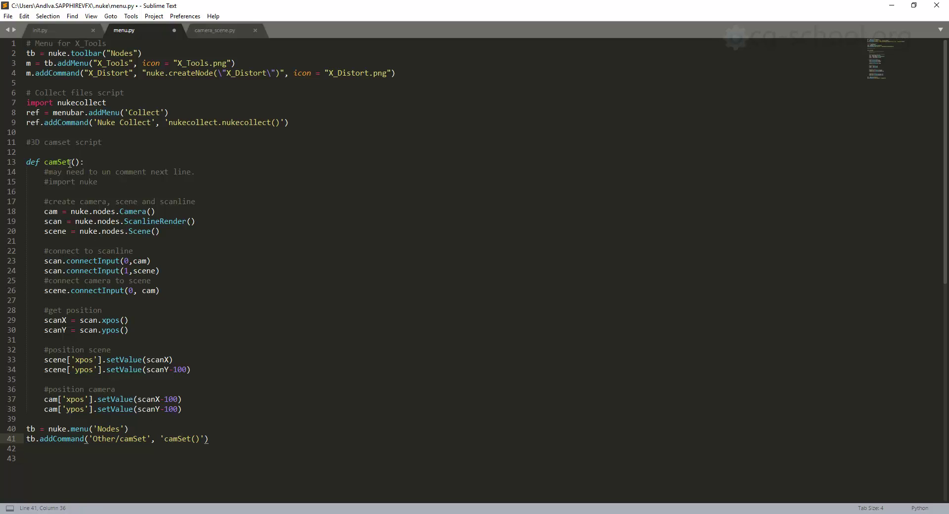
Add the shortcut 'ctrl+alt+c' as the third addCommand argument and save menu.py
{"action": "left_click", "coordinate": [204, 439]}
{"action": "type", "text": ","}
{"action": "type", "text": "', 'ctrl+alt+c"}
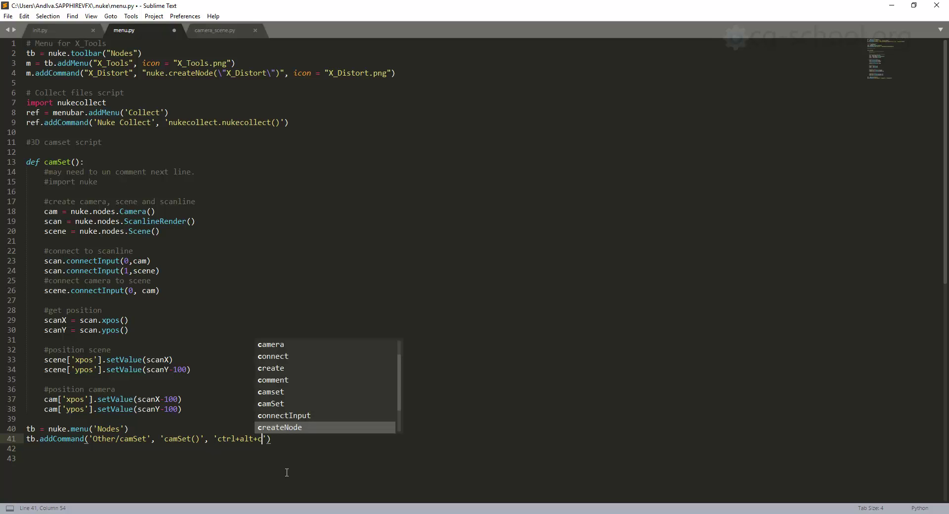
{"action": "left_click", "coordinate": [287, 473]}
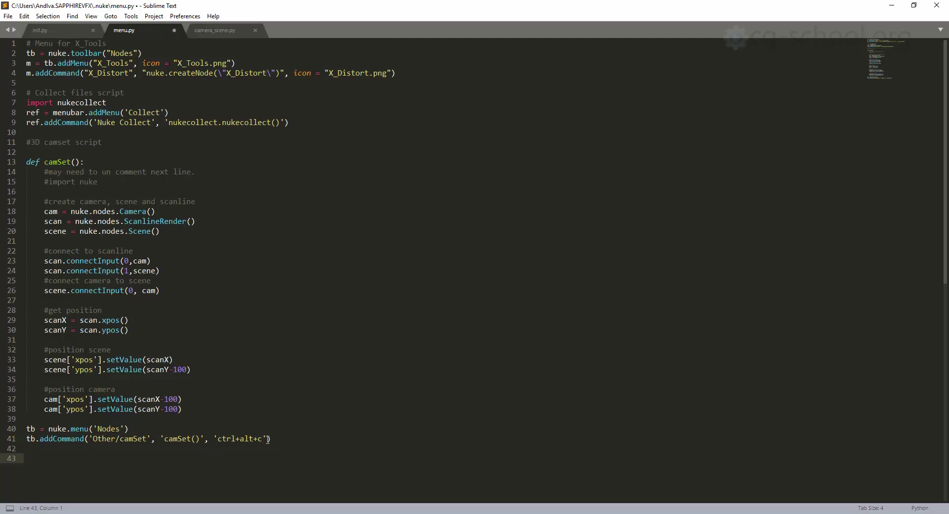
{"action": "left_click", "coordinate": [271, 439]}
{"action": "key", "text": "ctrl+s"}
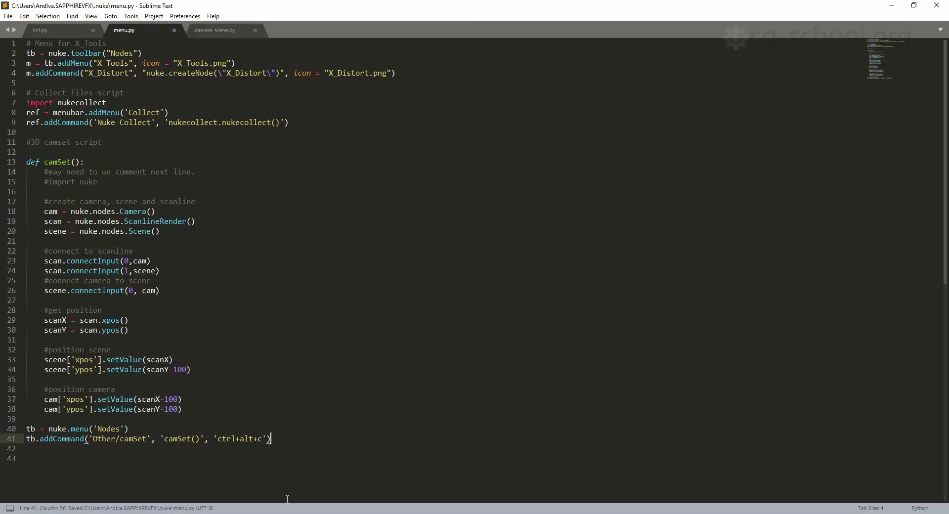
Switch to a freshly started NukeX, look for camSet in the Other node group, and run camSet in the Node Graph
{"action": "left_click", "coordinate": [304, 488]}
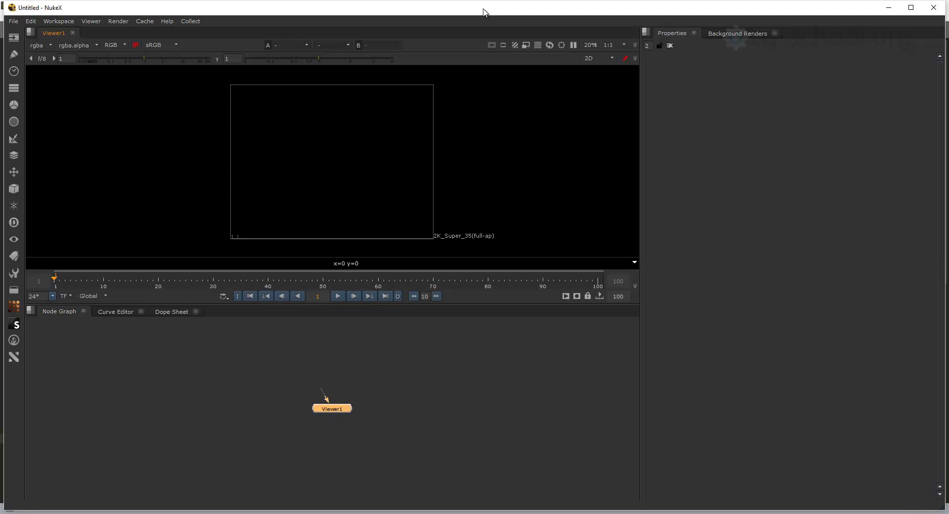
{"action": "left_click", "coordinate": [13, 290]}
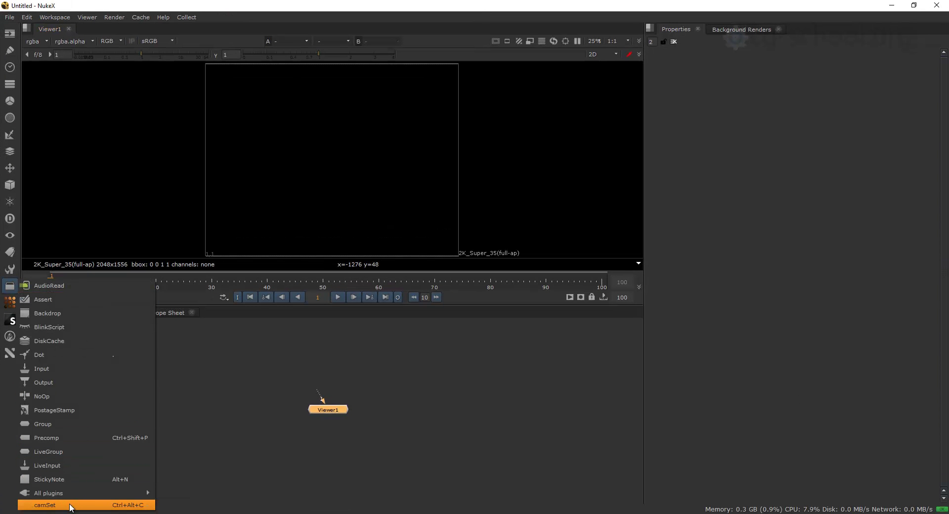
{"action": "left_click", "coordinate": [456, 428]}
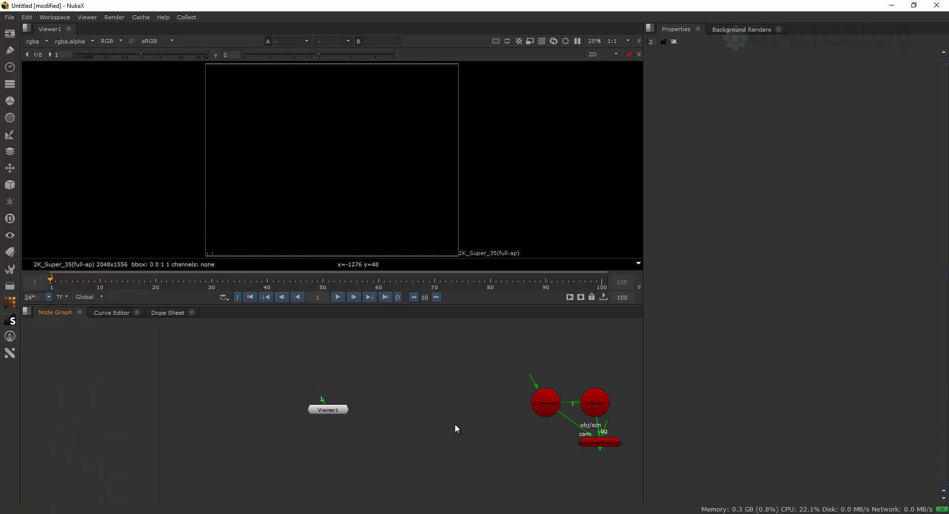
Move the first camera, scene and render node set closer to Viewer1, then delete all the generated node sets
{"action": "left_click_drag", "start_coordinate": [473, 361], "coordinate": [625, 471]}
{"action": "left_click_drag", "start_coordinate": [578, 403], "coordinate": [452, 385]}
{"action": "left_click", "coordinate": [487, 454]}
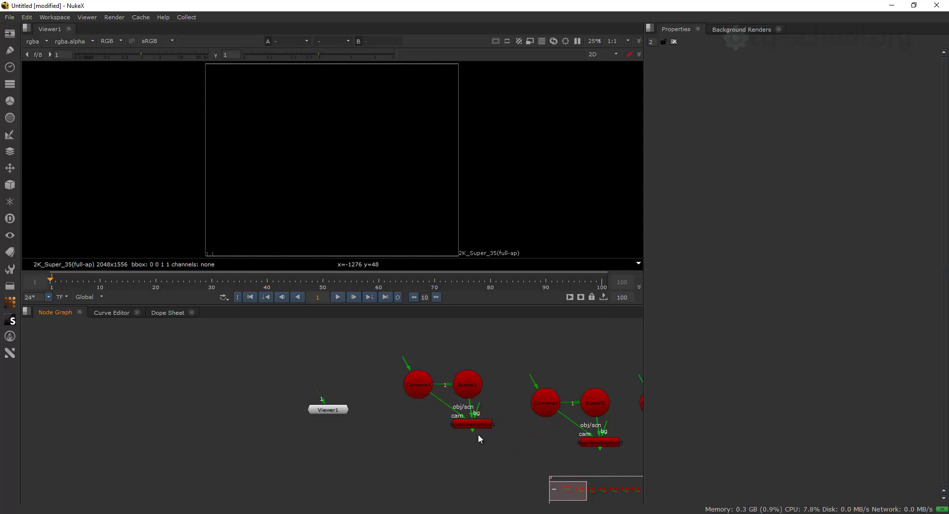
{"action": "scroll", "coordinate": [367, 423], "scroll_direction": "down", "scroll_amount": 5}
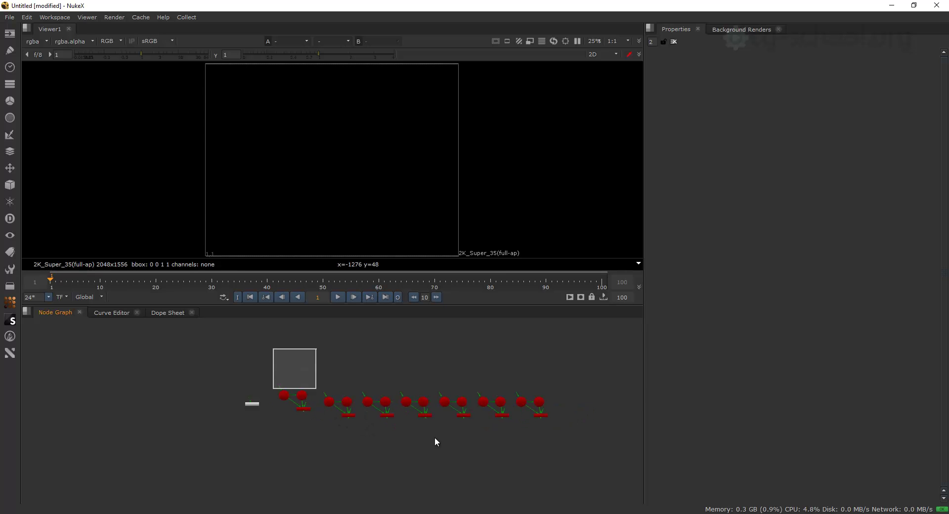
{"action": "left_click_drag", "start_coordinate": [435, 437], "coordinate": [610, 440]}
{"action": "key", "text": "Delete"}
{"action": "scroll", "coordinate": [279, 408], "scroll_direction": "up", "scroll_amount": 3}
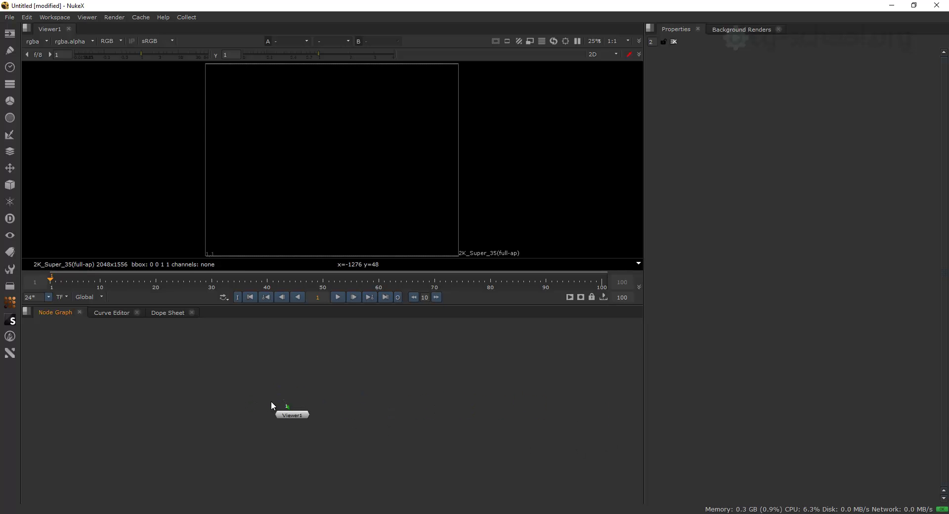
Review the added camSet entry in the Other node group and the Nuke Collect entry under Collect
{"action": "scroll", "coordinate": [334, 408], "scroll_direction": "up", "scroll_amount": 4}
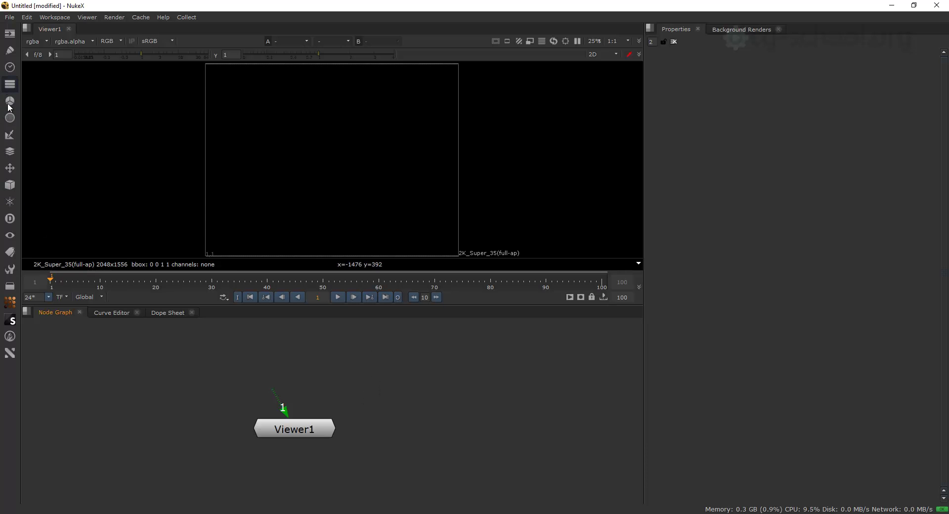
{"action": "left_click", "coordinate": [9, 285]}
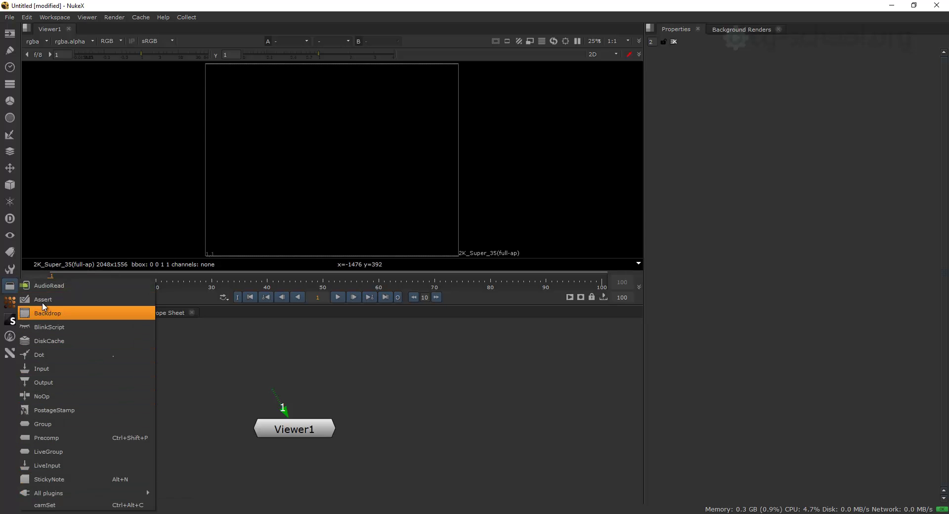
{"action": "left_click", "coordinate": [5, 379]}
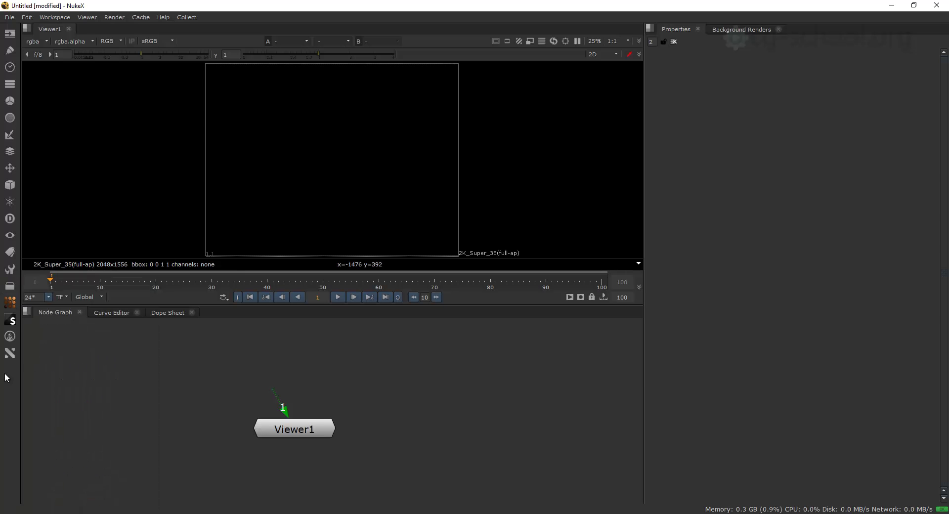
{"action": "left_click", "coordinate": [188, 20]}
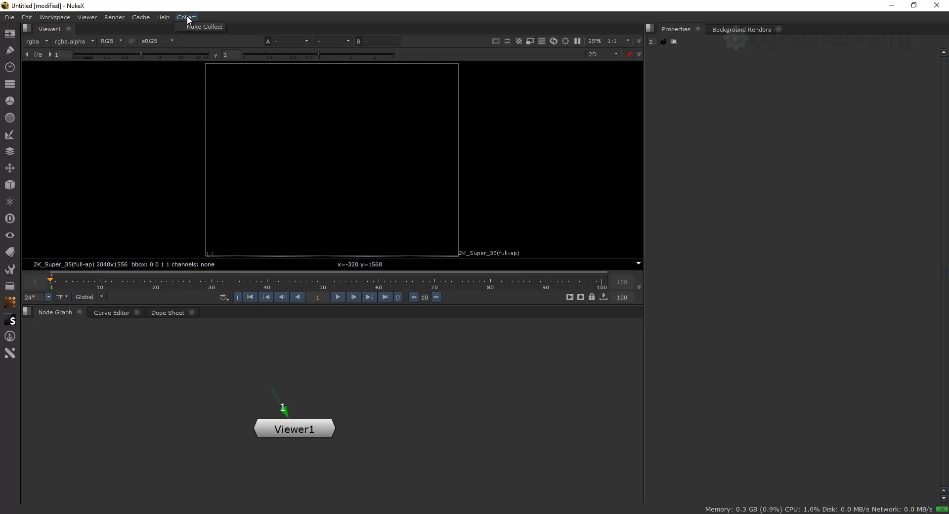
{"action": "left_click", "coordinate": [188, 18]}
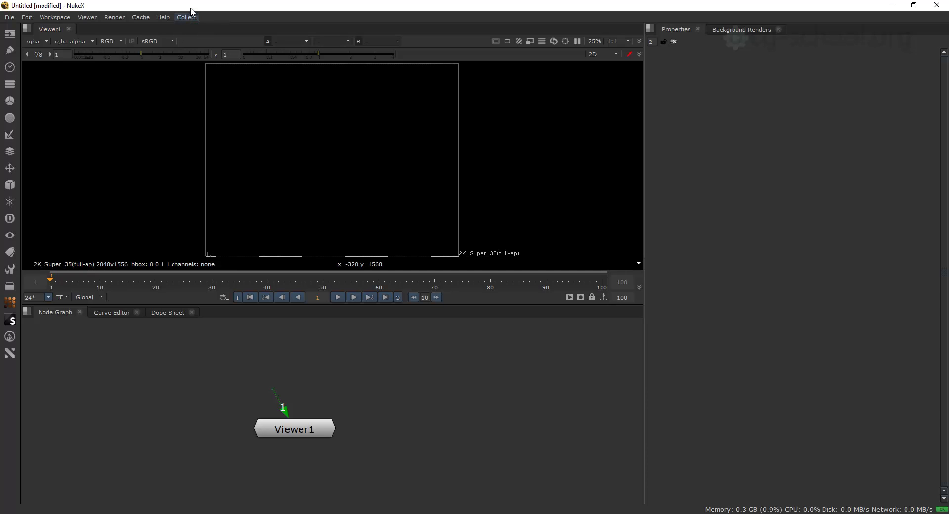
Look up the Shuffle node in the Channel node group
{"action": "scroll", "coordinate": [326, 436], "scroll_direction": "down", "scroll_amount": 3}
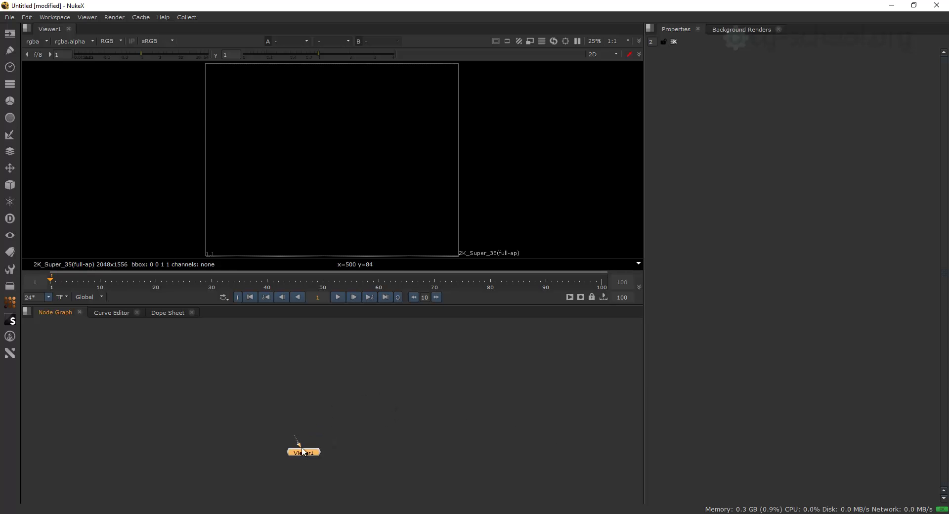
{"action": "left_click", "coordinate": [323, 426]}
{"action": "left_click", "coordinate": [10, 84]}
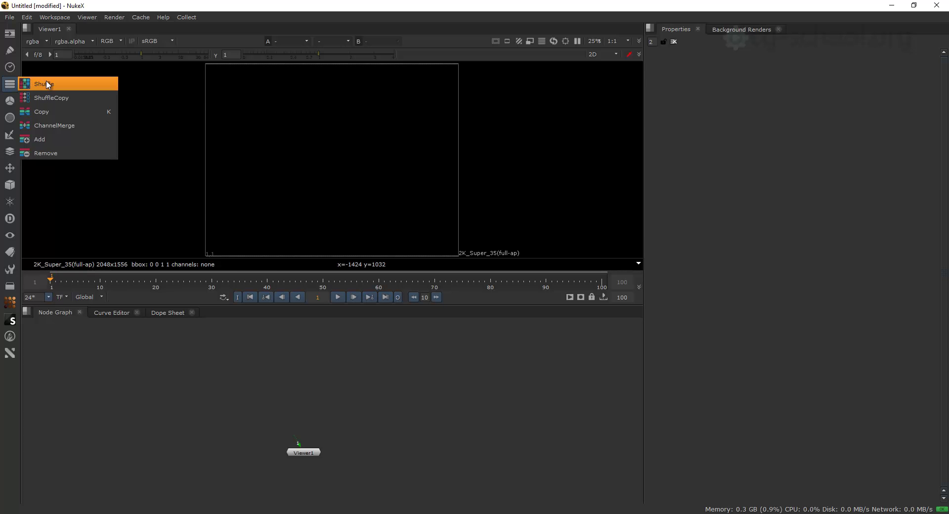
Add a Shuffle node to the Node Graph by searching for its name, then delete it
{"action": "left_click", "coordinate": [419, 425]}
{"action": "key", "text": "Tab"}
{"action": "type", "text": "shufl"}
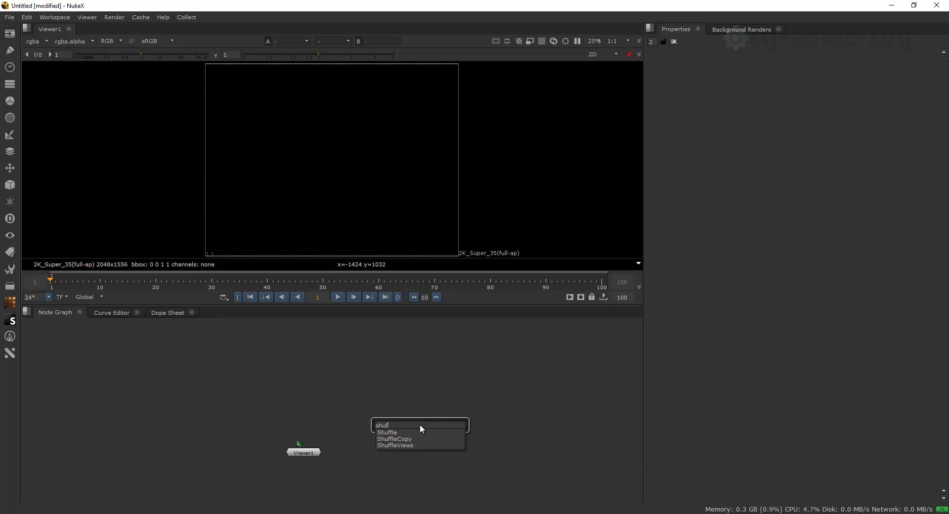
{"action": "key", "text": "Return"}
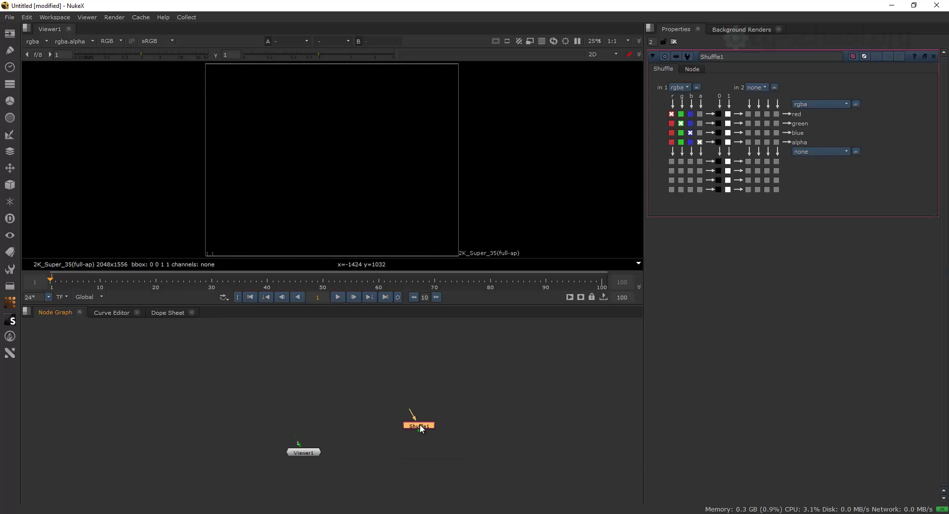
{"action": "key", "text": "Delete"}
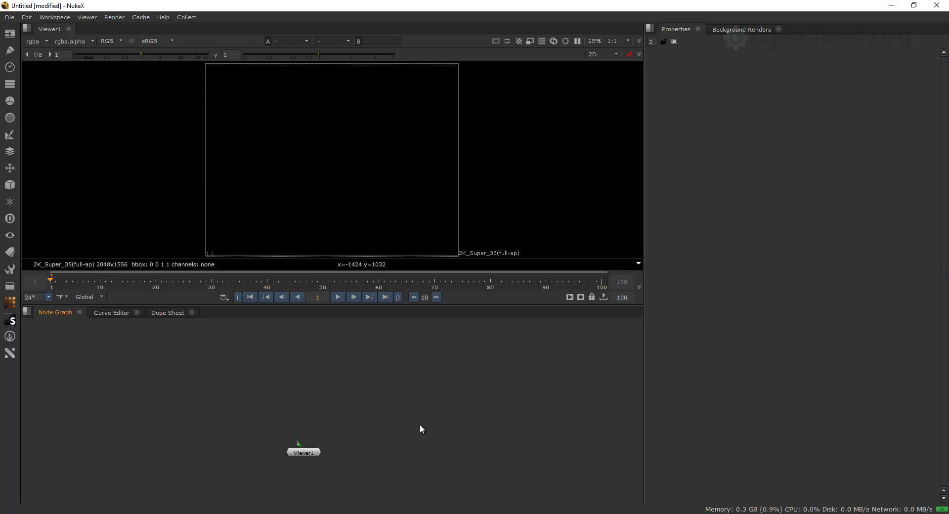
{"action": "scroll", "coordinate": [366, 383], "scroll_direction": "up", "scroll_amount": 3}
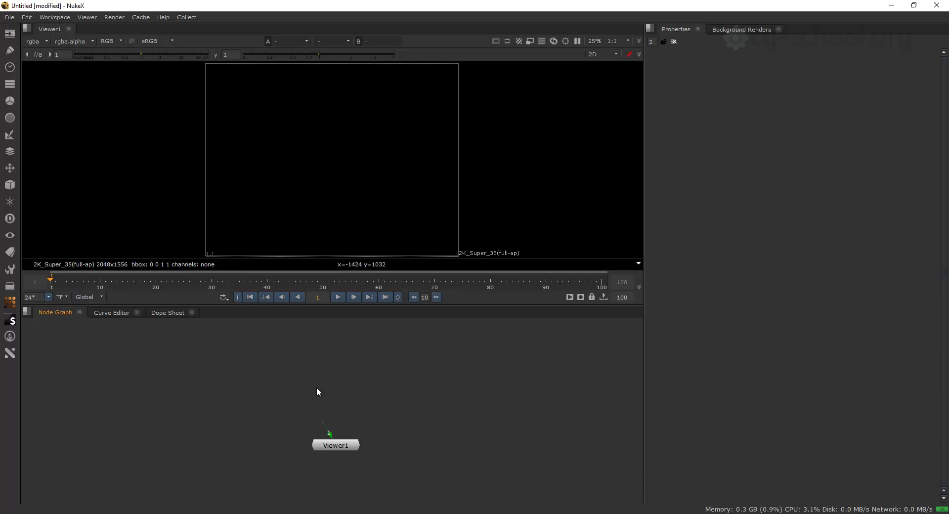
Switch to Sublime Text, close camera_scene.py and open the recent menu.py from the Nuke11.0v1 plugins folder
{"action": "key", "text": "alt+Tab"}
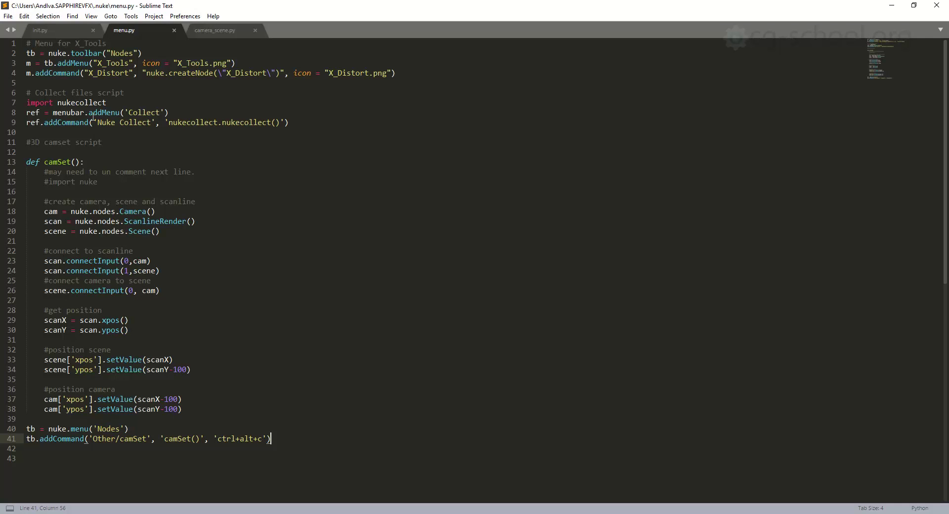
{"action": "left_click", "coordinate": [225, 32]}
{"action": "left_click", "coordinate": [257, 30]}
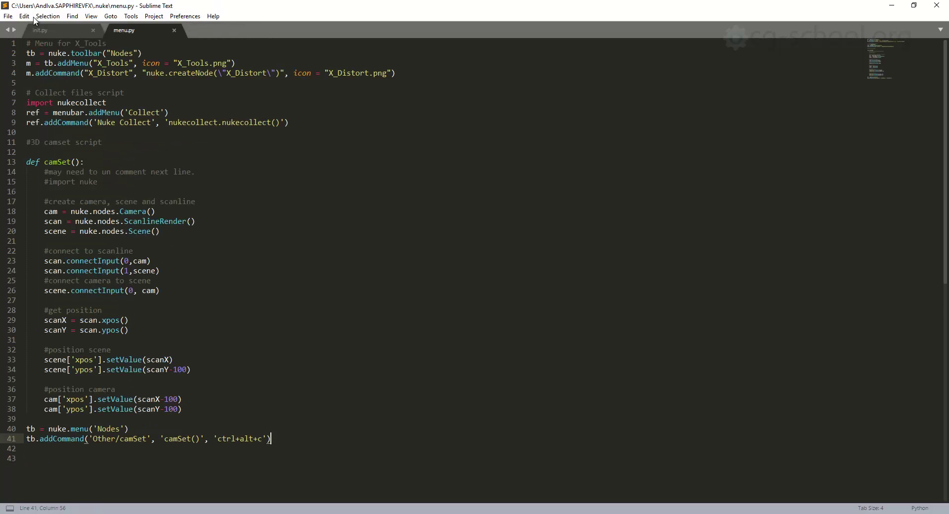
{"action": "left_click", "coordinate": [8, 16]}
{"action": "mouse_move", "coordinate": [125, 62]}
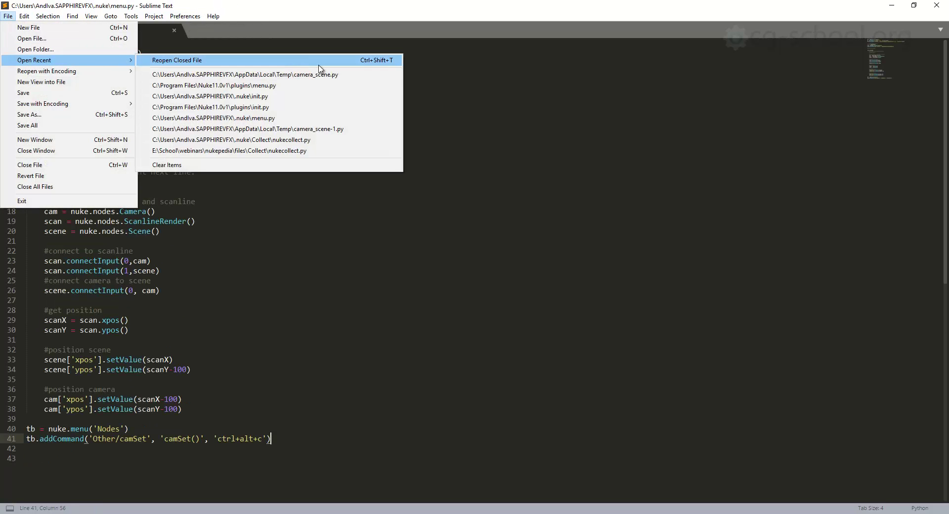
{"action": "left_click", "coordinate": [277, 88]}
Examine the File and Edit menu commands in the plugins menu.py and how their shortcuts are written, such as the one for Cut
{"action": "scroll", "coordinate": [476, 302], "scroll_direction": "down", "scroll_amount": 1}
{"action": "scroll", "coordinate": [476, 302], "scroll_direction": "down", "scroll_amount": 20}
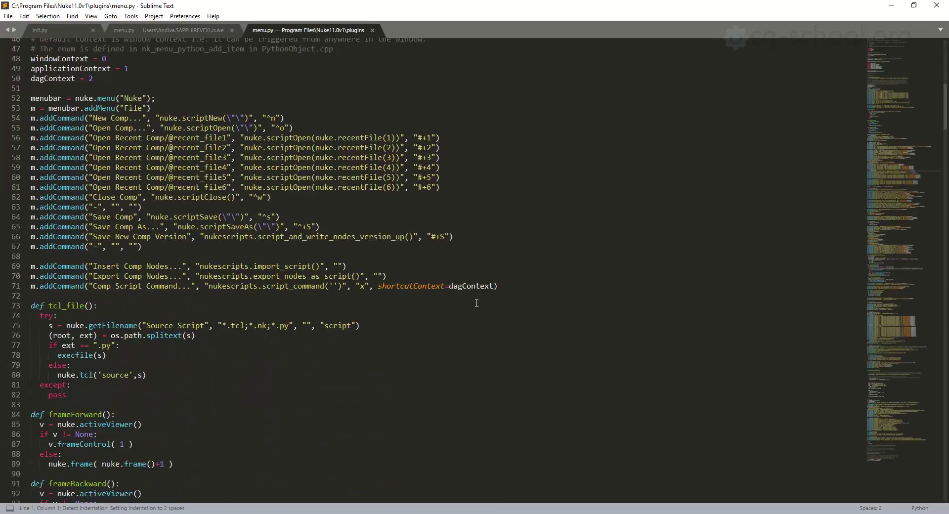
{"action": "scroll", "coordinate": [442, 211], "scroll_direction": "up", "scroll_amount": 3}
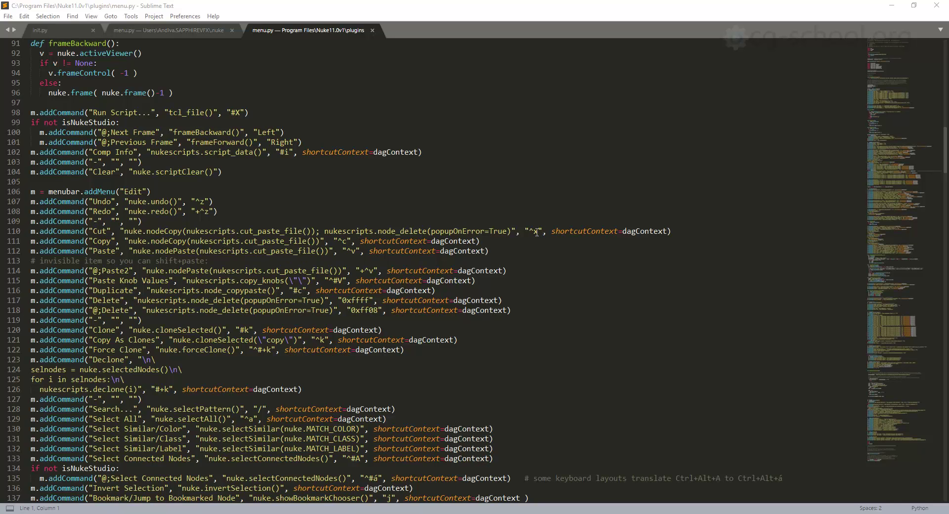
{"action": "left_click_drag", "start_coordinate": [123, 192], "coordinate": [137, 203]}
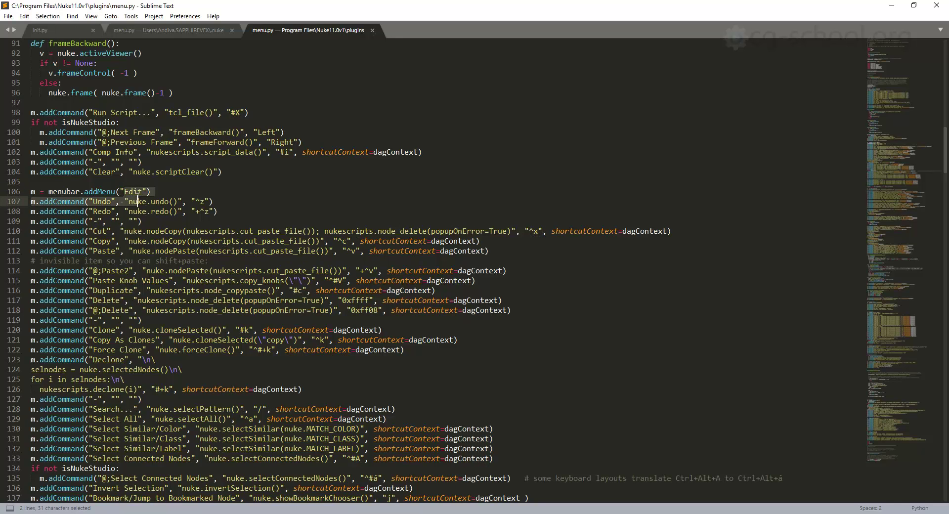
{"action": "left_click", "coordinate": [275, 134]}
{"action": "left_click", "coordinate": [284, 142]}
{"action": "left_click_drag", "start_coordinate": [535, 230], "coordinate": [529, 231]}
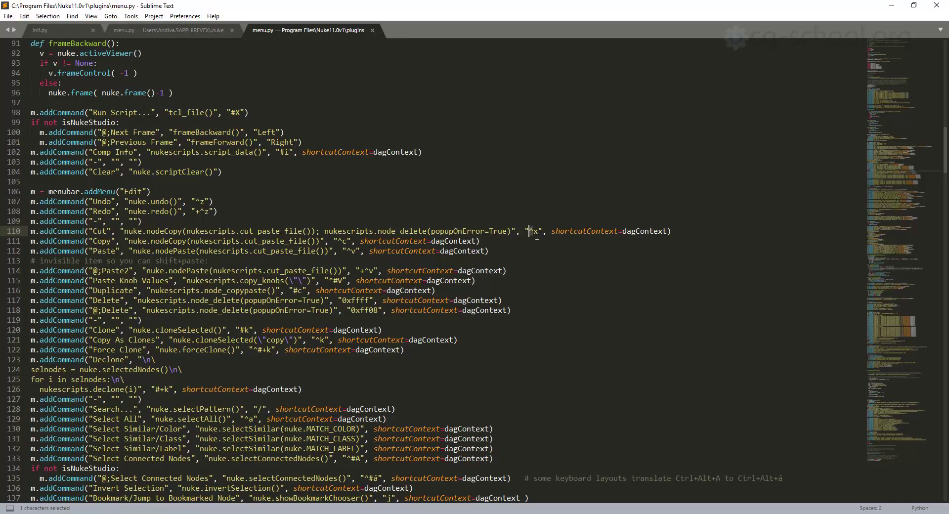
{"action": "left_click", "coordinate": [435, 242]}
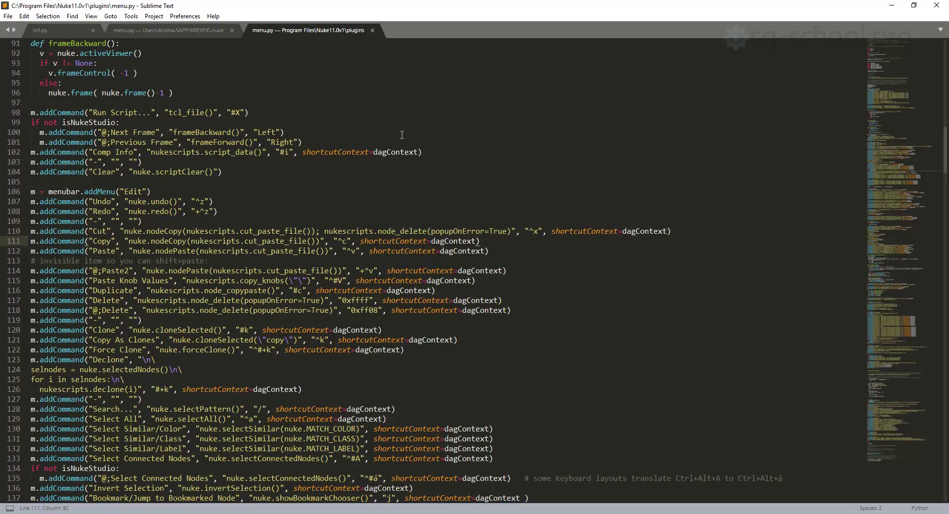
Return to the menu.py in the .nuke folder and add the comment "#Change Hot keys" at its end
{"action": "left_click", "coordinate": [174, 34]}
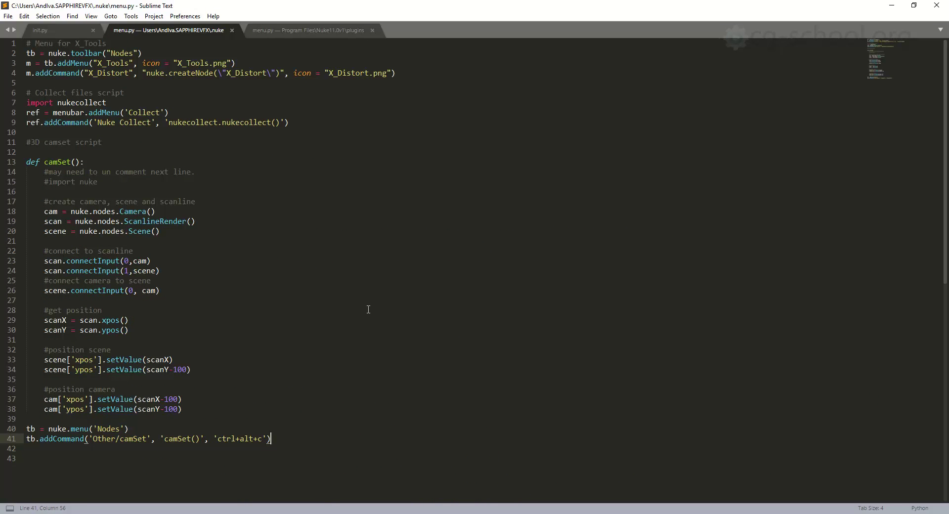
{"action": "scroll", "coordinate": [369, 308], "scroll_direction": "down", "scroll_amount": 5}
{"action": "left_click", "coordinate": [78, 314]}
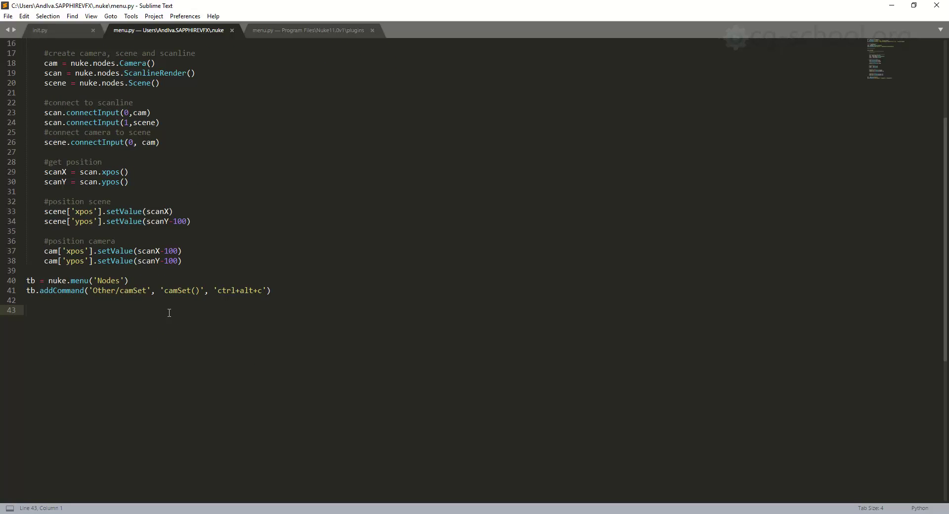
{"action": "type", "text": "#Change Hot keys"}
{"action": "key", "text": "Return"}
{"action": "key", "text": "Return"}
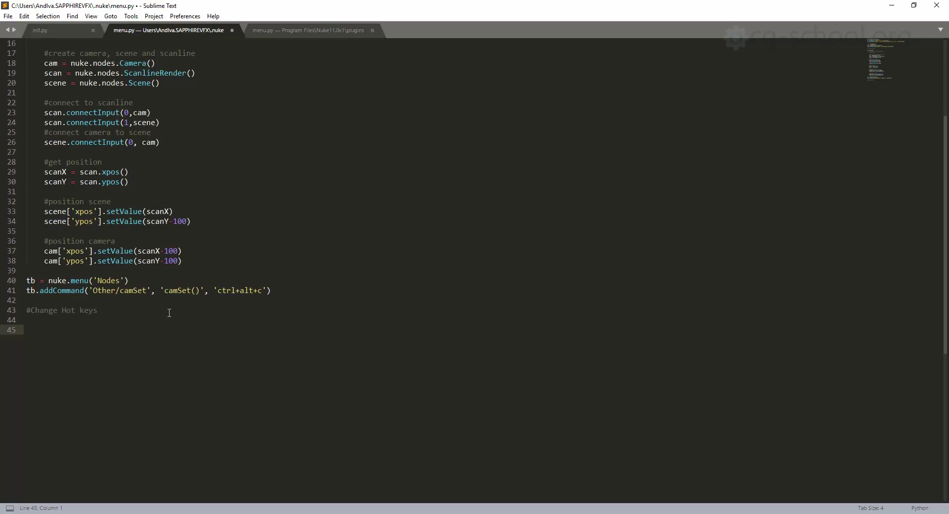
Start a new line below the hot keys comment with nuke.menu('Nodes').addCommand
{"action": "type", "text": "n"}
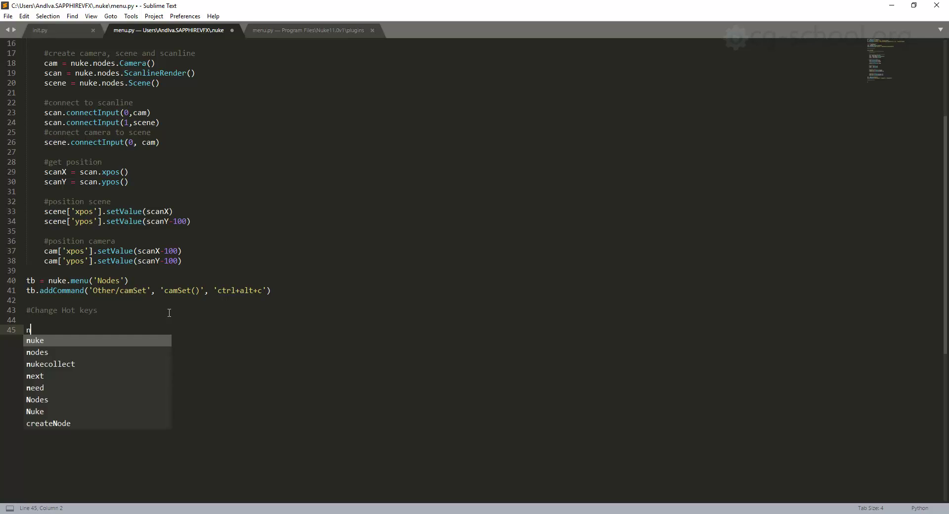
{"action": "type", "text": "uke.m"}
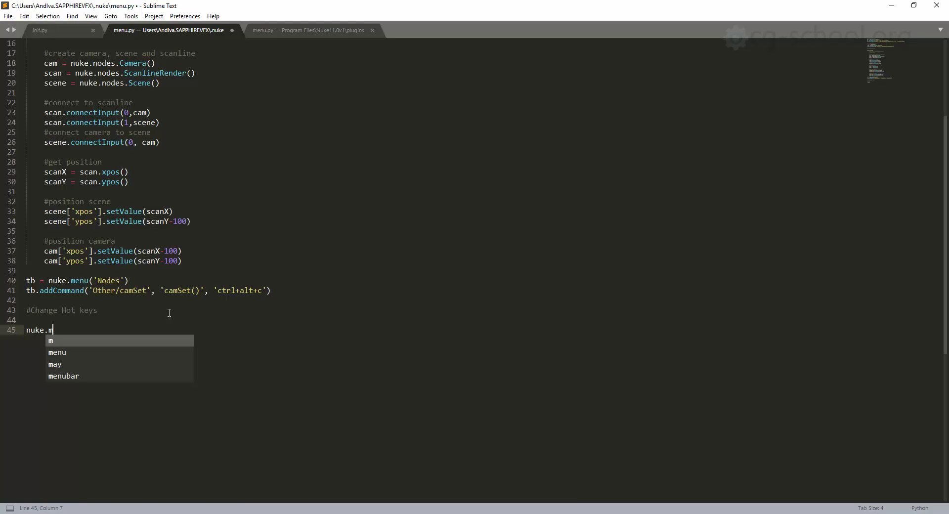
{"action": "type", "text": "enu()"}
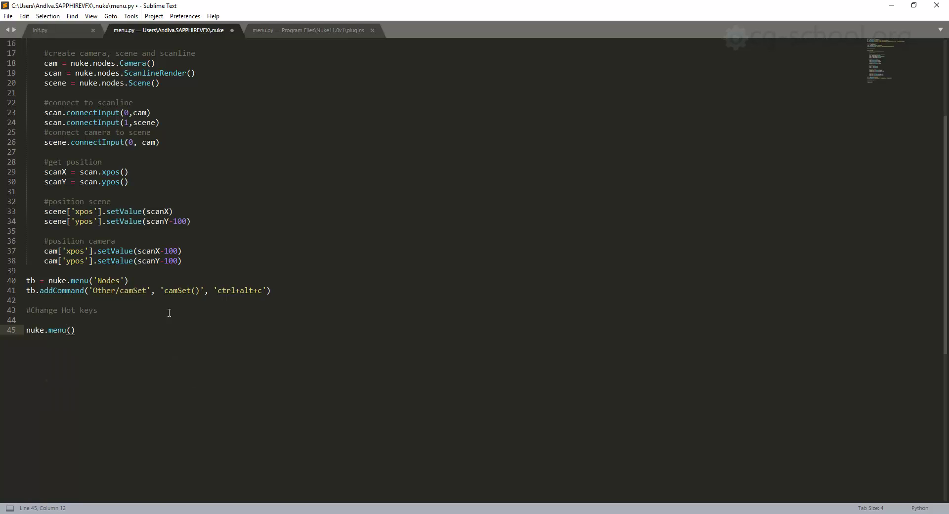
{"action": "type", "text": "''"}
{"action": "type", "text": "Nodes"}
{"action": "key", "text": "End"}
{"action": "type", "text": ".ad"}
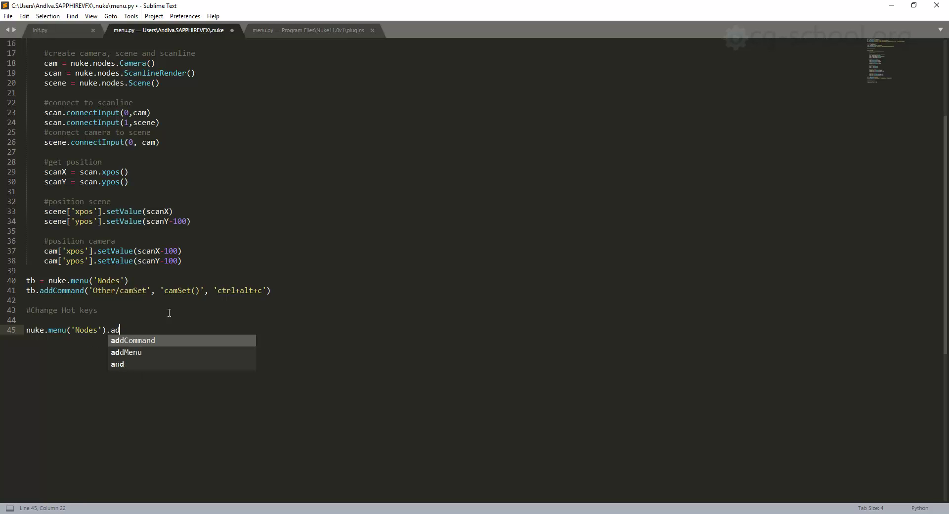
{"action": "type", "text": "dCommand"}
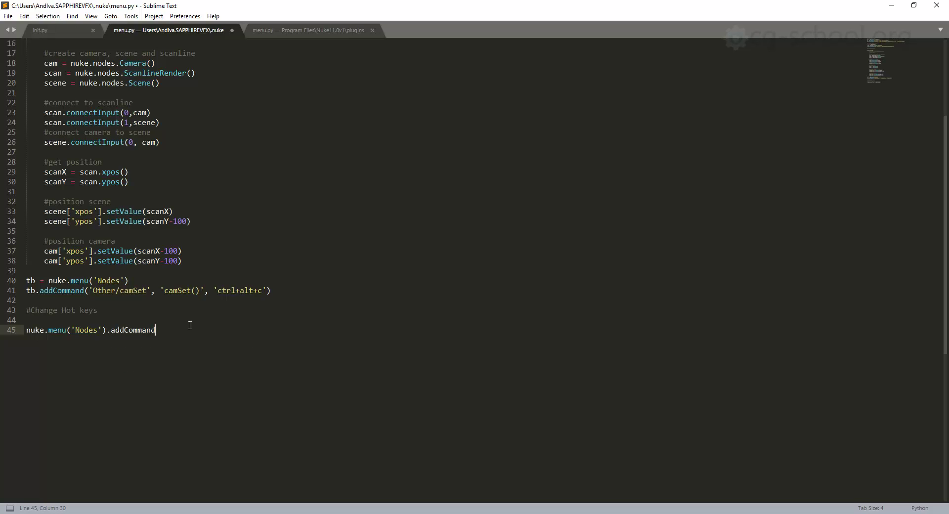
Give the new addCommand call its parentheses and 'Channel/Shuffle' as the first argument
{"action": "scroll", "coordinate": [198, 255], "scroll_direction": "up", "scroll_amount": 5}
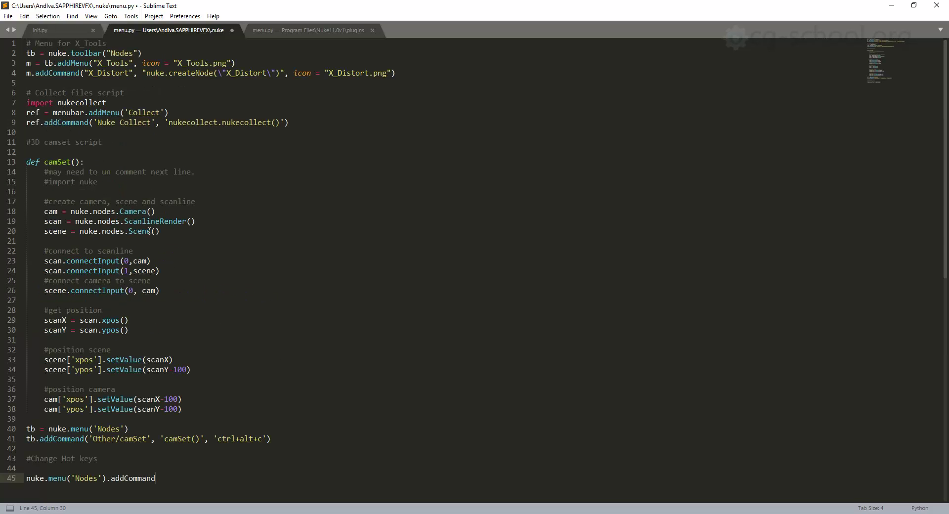
{"action": "scroll", "coordinate": [150, 231], "scroll_direction": "down", "scroll_amount": 4}
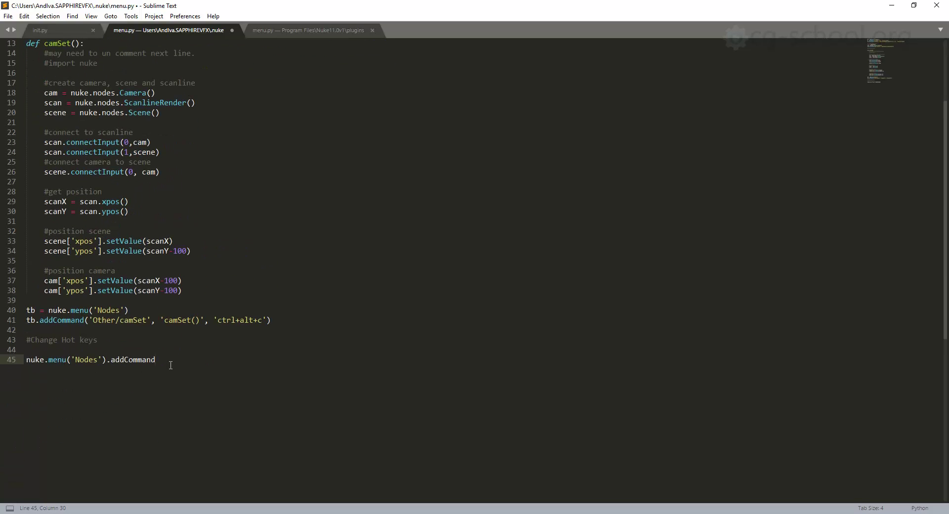
{"action": "type", "text": "()"}
{"action": "type", "text": "''"}
{"action": "type", "text": "Channal"}
{"action": "key", "text": "Delete"}
{"action": "type", "text": "e"}
{"action": "key", "text": "End"}
{"action": "type", "text": "/Shuffle'"}
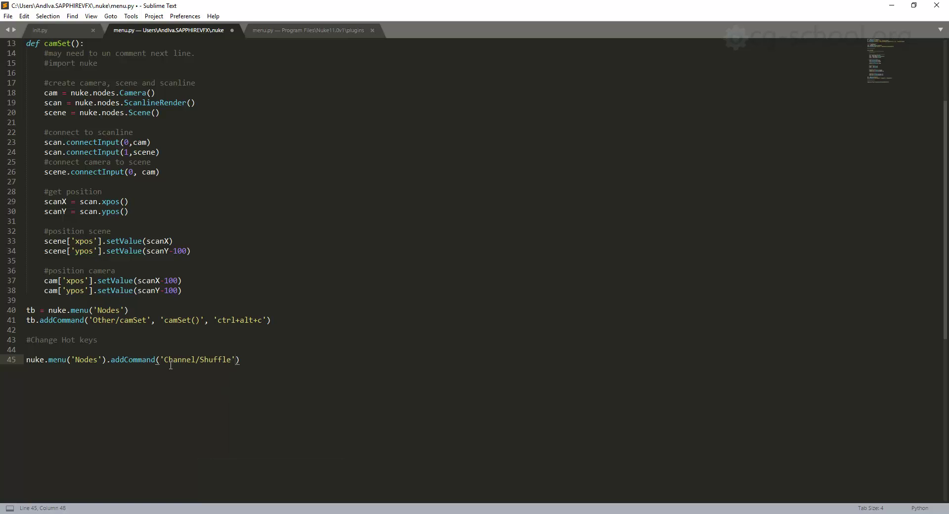
Add 'nuke.createNode("Shuffle")' as the second argument of the new addCommand call
{"action": "type", "text": ","}
{"action": "type", "text": "', '"}
{"action": "type", "text": "nuke"}
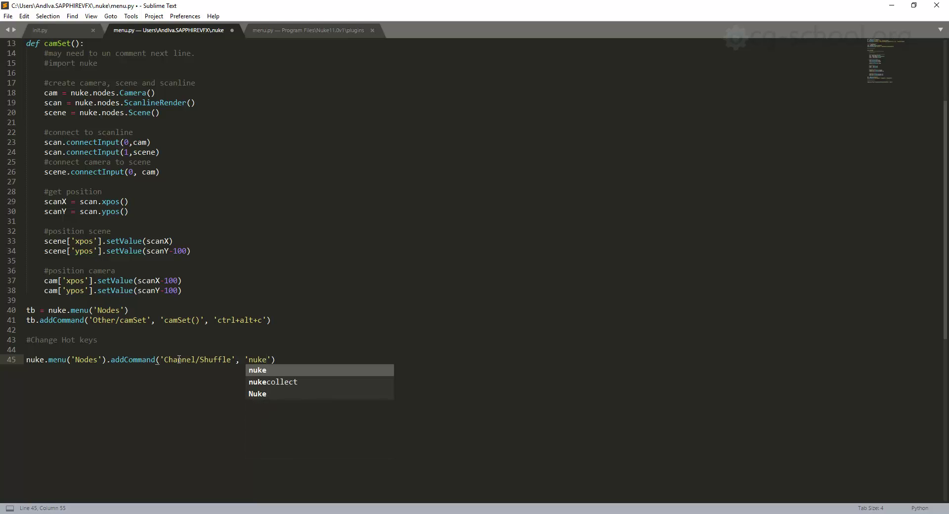
{"action": "type", "text": ".crea"}
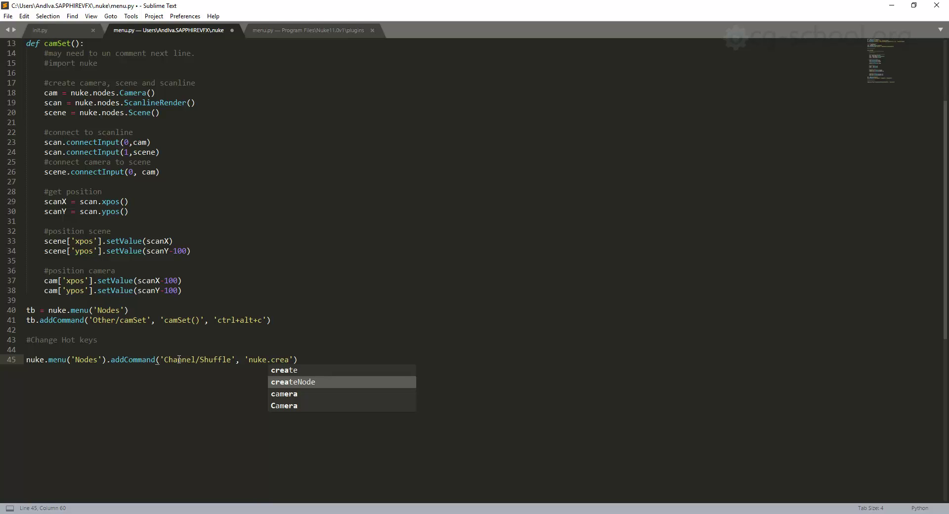
{"action": "key", "text": "Return"}
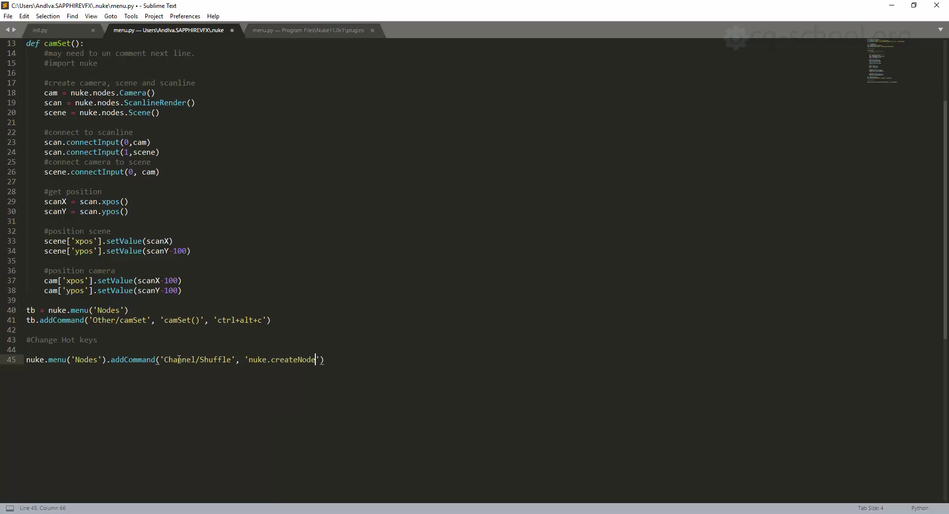
{"action": "type", "text": "()"}
{"action": "type", "text": "\"\""}
{"action": "type", "text": "Shuffle"}
Review the single quotes around the createNode call and the double quotes around the Shuffle name
{"action": "left_click", "coordinate": [240, 361]}
{"action": "left_click_drag", "start_coordinate": [251, 360], "coordinate": [245, 360]}
{"action": "left_click_drag", "start_coordinate": [321, 360], "coordinate": [326, 362]}
{"action": "left_click_drag", "start_coordinate": [250, 359], "coordinate": [245, 360]}
{"action": "left_click", "coordinate": [324, 361]}
{"action": "left_click", "coordinate": [339, 360]}
{"action": "double_click", "coordinate": [346, 360]}
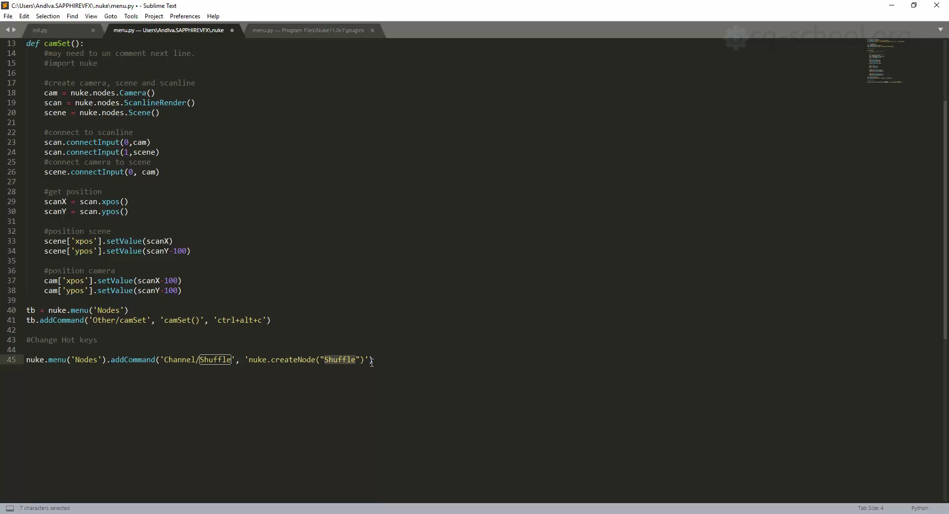
Add an empty quoted third argument after the createNode argument, and review the first two arguments
{"action": "left_click", "coordinate": [370, 361]}
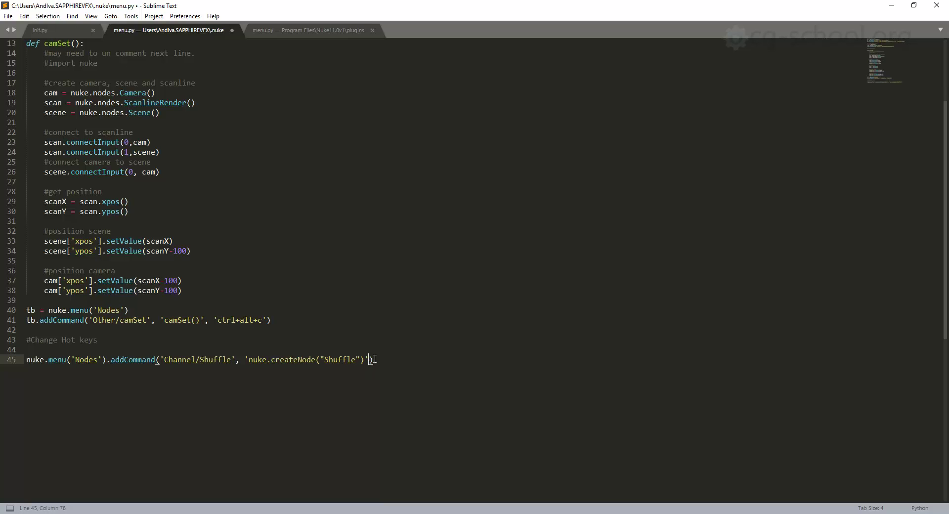
{"action": "type", "text": ", ''"}
{"action": "left_click_drag", "start_coordinate": [200, 360], "coordinate": [164, 360]}
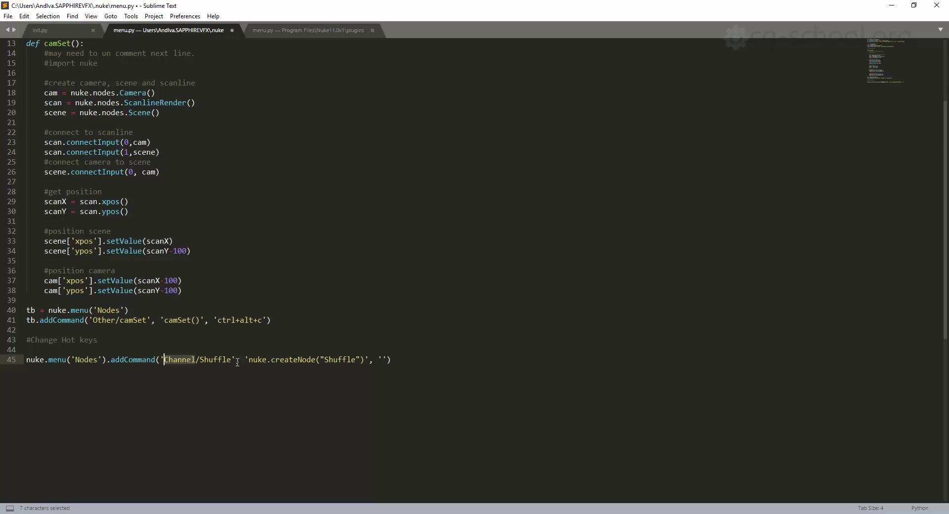
{"action": "left_click", "coordinate": [219, 360]}
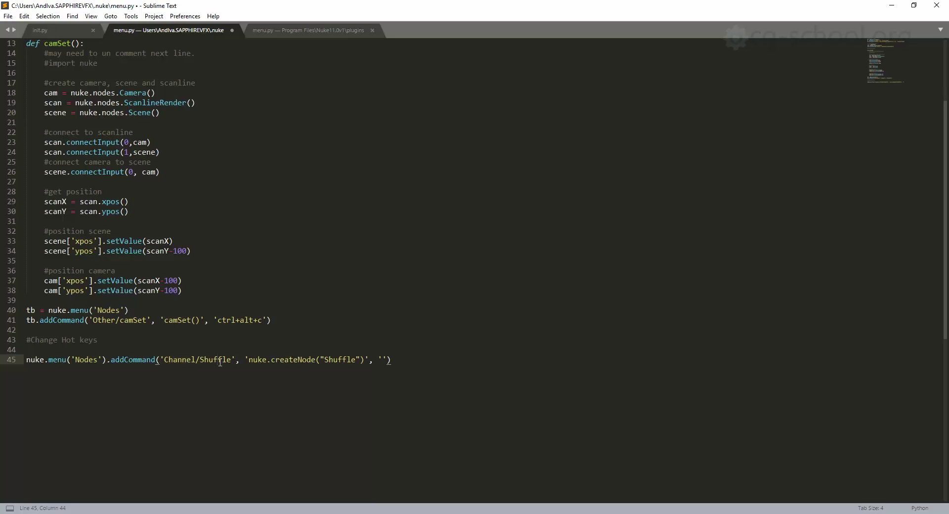
{"action": "left_click_drag", "start_coordinate": [248, 361], "coordinate": [365, 362]}
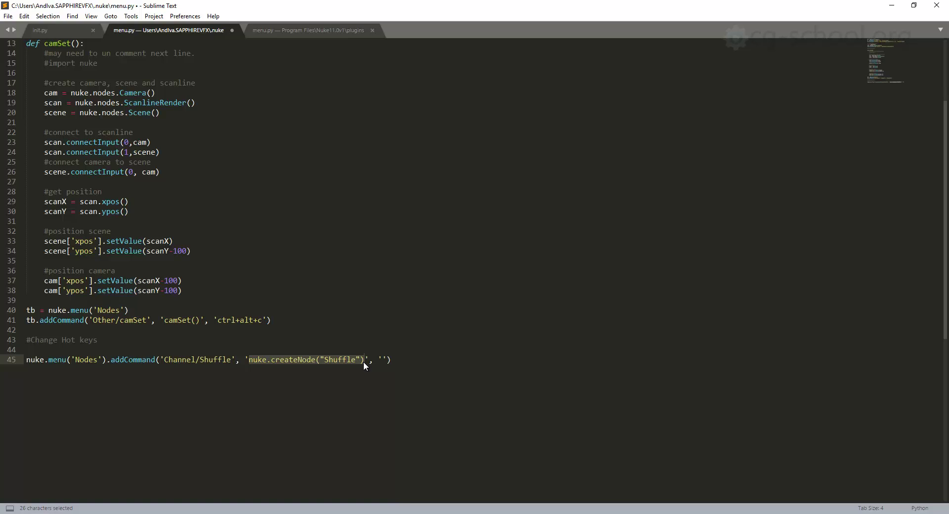
{"action": "left_click", "coordinate": [344, 359]}
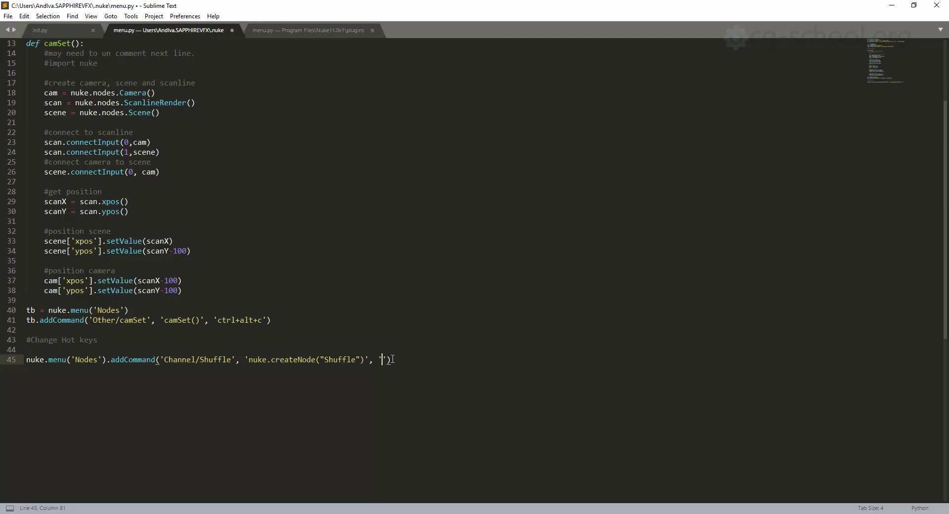
Complete the Shuffle addCommand call with the shortcut 'h' and icon = "Shuffle.png" after the createNode argument
{"action": "key", "text": "BackSpace"}
{"action": "type", "text": "icon "}
{"action": "type", "text": "= "}
{"action": "type", "text": "\"\""}
{"action": "type", "text": "Shu"}
{"action": "type", "text": "ffle.png"}
{"action": "type", "text": "'h'"}
{"action": "type", "text": ","}
{"action": "left_click", "coordinate": [503, 365]}
{"action": "left_click", "coordinate": [495, 324]}
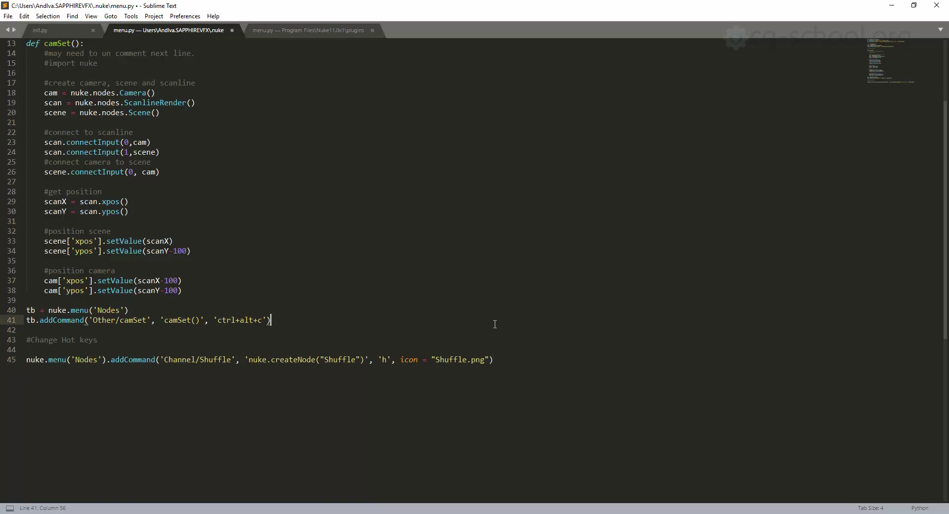
Save menu.py and restart NukeX, discarding the untitled script and declining to restore its autosave
{"action": "key", "text": "ctrl+s"}
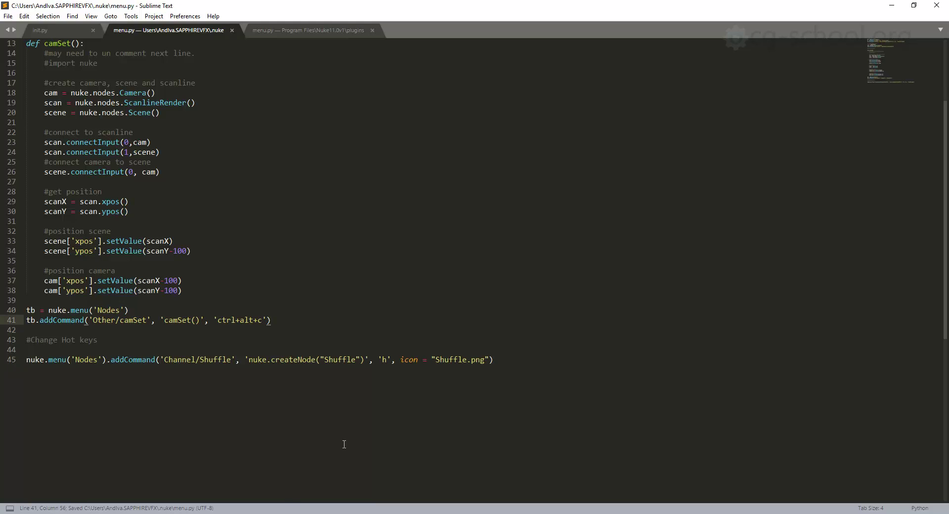
{"action": "key", "text": "alt+Tab"}
{"action": "left_click", "coordinate": [936, 5]}
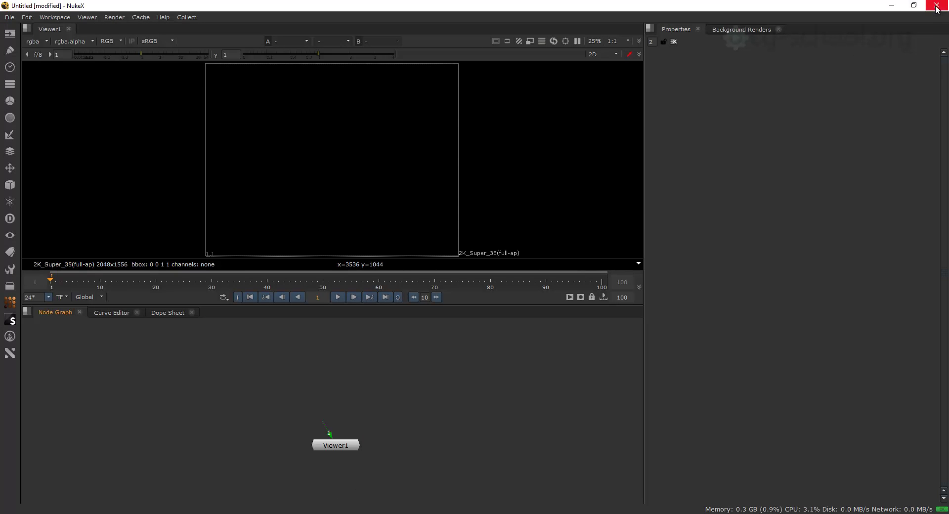
{"action": "left_click", "coordinate": [488, 274]}
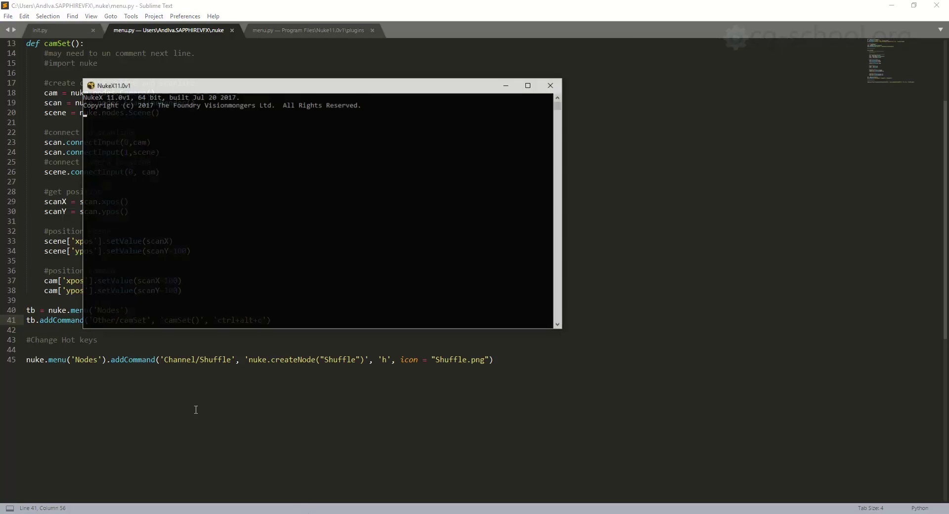
{"action": "left_click", "coordinate": [123, 368]}
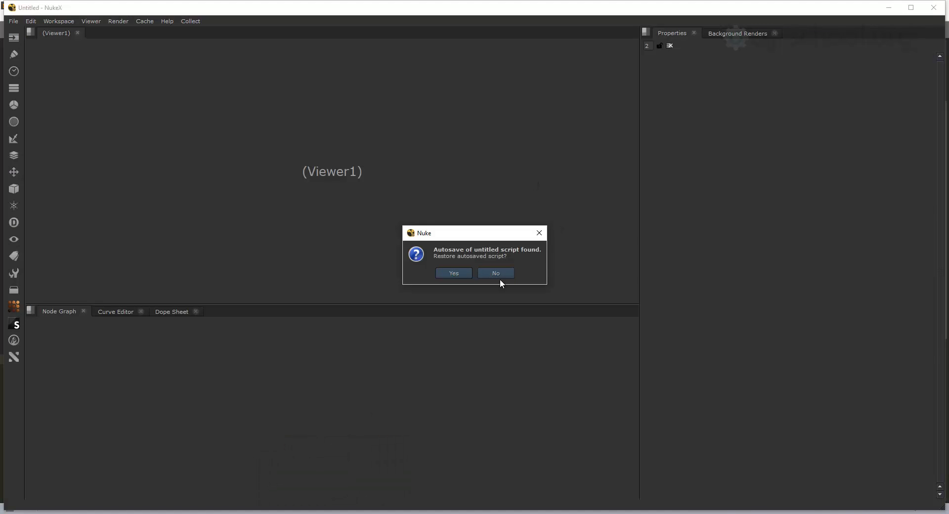
{"action": "left_click", "coordinate": [495, 273]}
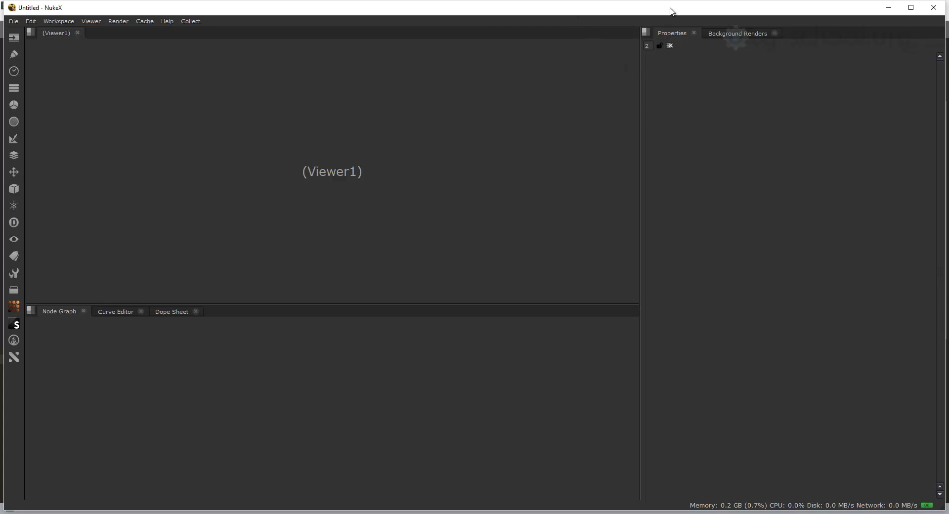
{"action": "left_click", "coordinate": [910, 10]}
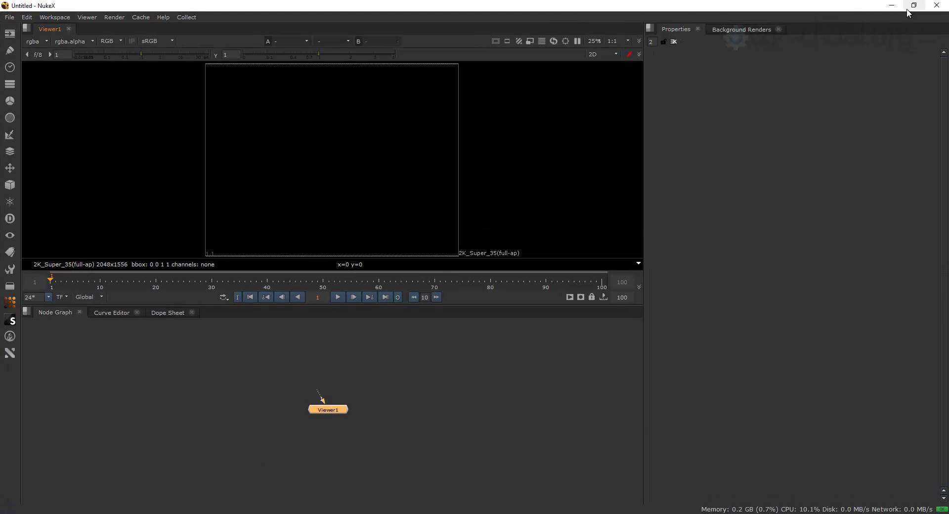
Move the Viewer1 node slightly down in the Node Graph and check the Shuffle hot key among the Channel nodes
{"action": "left_click_drag", "start_coordinate": [331, 410], "coordinate": [339, 438]}
{"action": "left_click", "coordinate": [386, 392]}
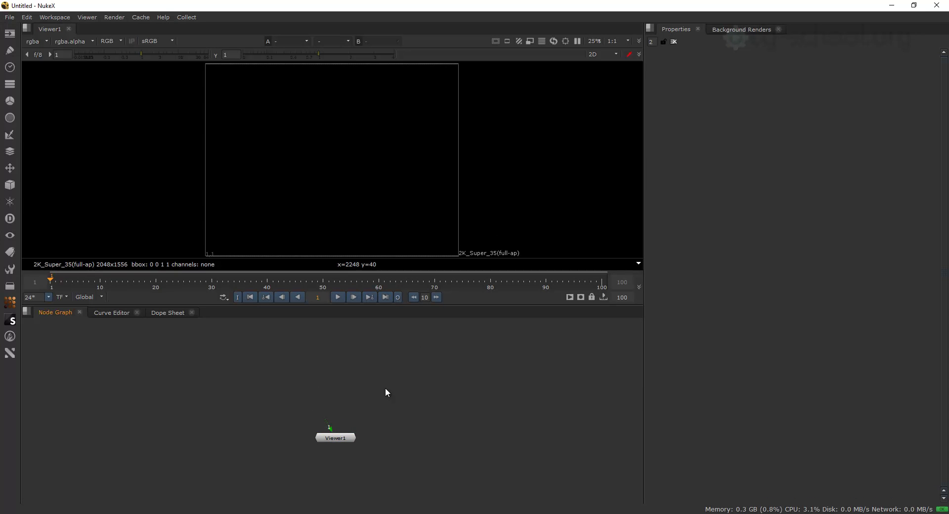
{"action": "left_click", "coordinate": [11, 85]}
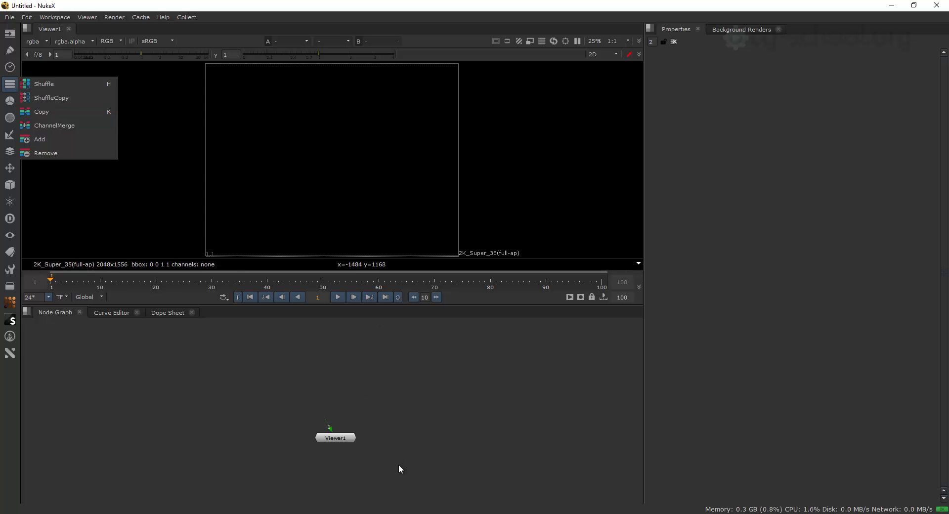
In Sublime Text, duplicate the Shuffle addCommand line of menu.py onto the line below it
{"action": "key", "text": "alt+Tab"}
{"action": "key", "text": "shift+Home"}
{"action": "key", "text": "shift+Up"}
{"action": "key", "text": "shift+Up"}
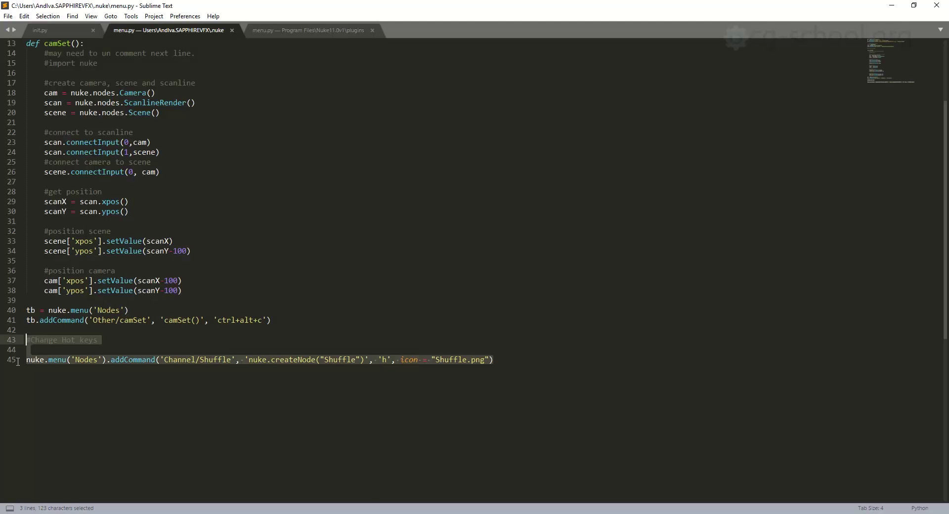
{"action": "key", "text": "shift+Down"}
{"action": "key", "text": "shift+Down"}
{"action": "key", "text": "ctrl+c"}
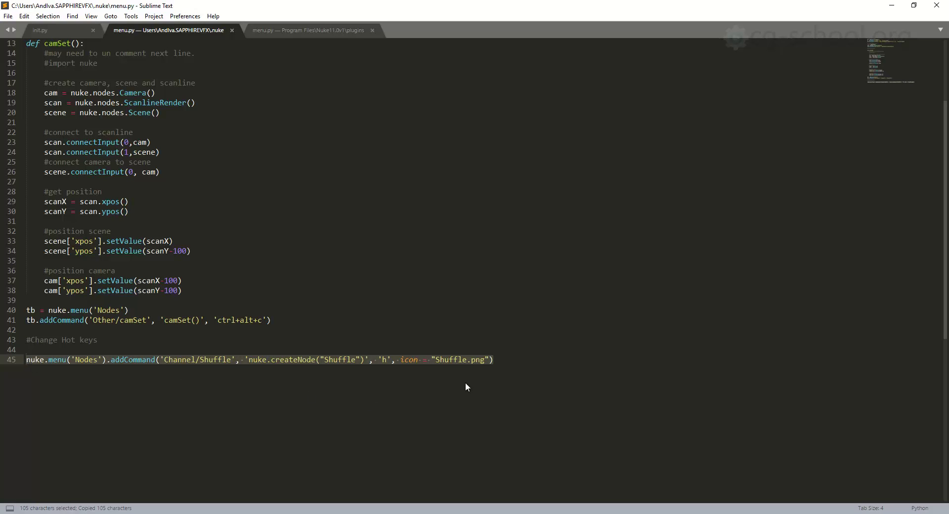
{"action": "left_click", "coordinate": [502, 361]}
{"action": "key", "text": "Return"}
{"action": "key", "text": "ctrl+v"}
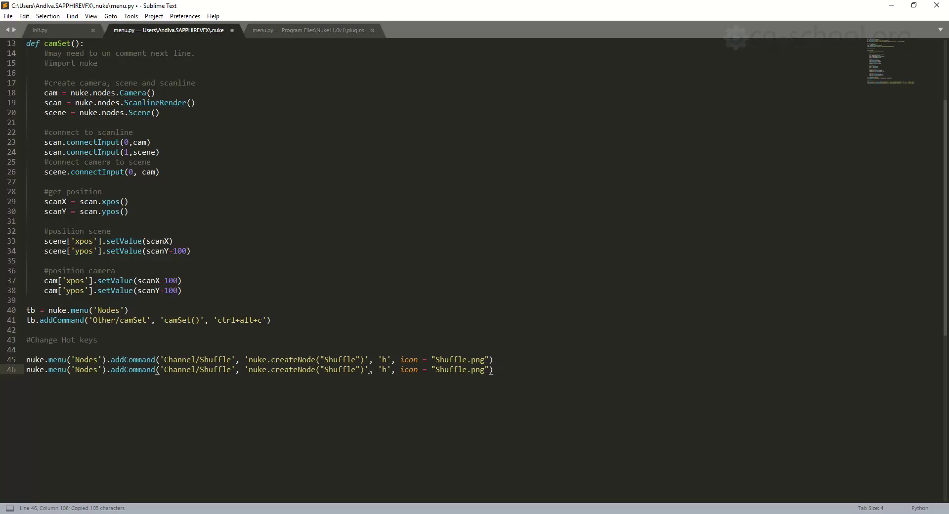
Change the duplicated Shuffle line's shortcut to 'ctrl+h', and cut that line out again
{"action": "left_click", "coordinate": [232, 369]}
{"action": "left_click", "coordinate": [382, 369]}
{"action": "type", "text": "ctrl"}
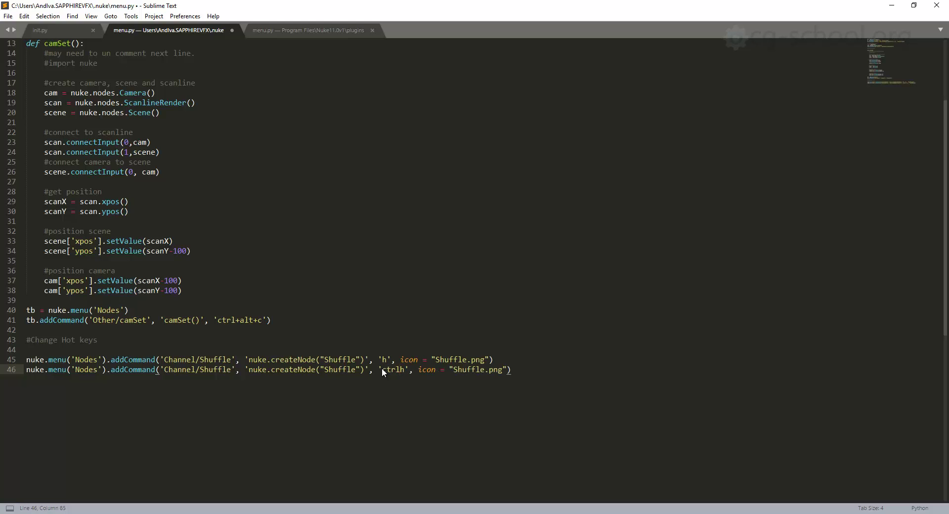
{"action": "type", "text": "+"}
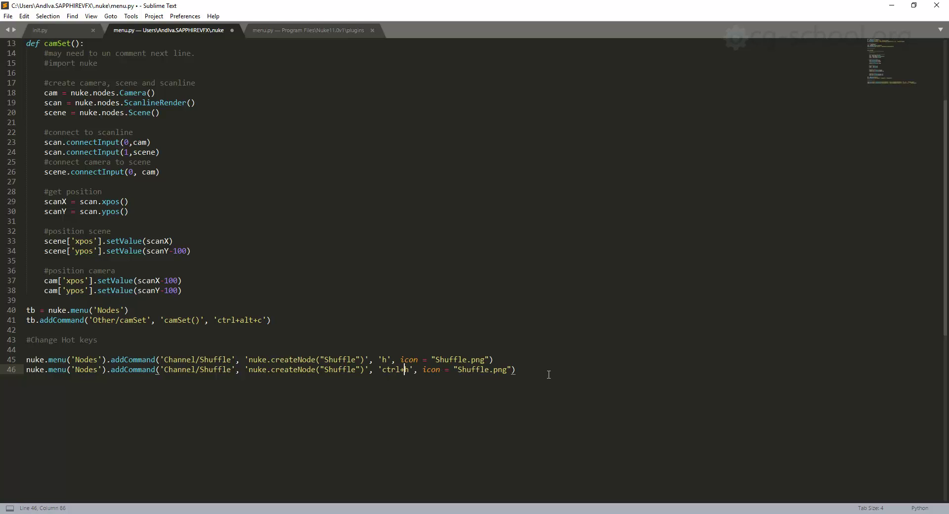
{"action": "left_click_drag", "start_coordinate": [524, 371], "coordinate": [27, 371]}
{"action": "key", "text": "ctrl+x"}
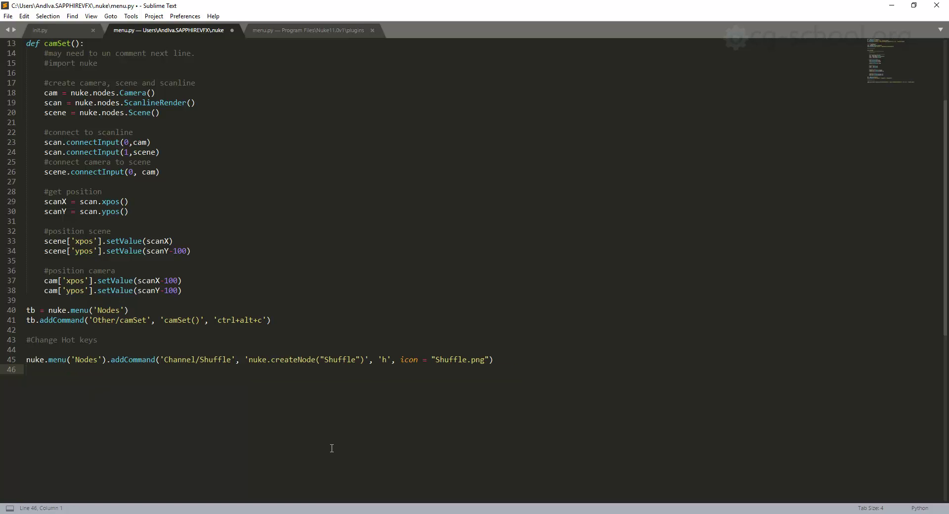
In NukeX, examine the Channel and Keyer node lists, including the hot key assigned to Shuffle
{"action": "mouse_move", "coordinate": [272, 509]}
{"action": "left_click", "coordinate": [223, 485]}
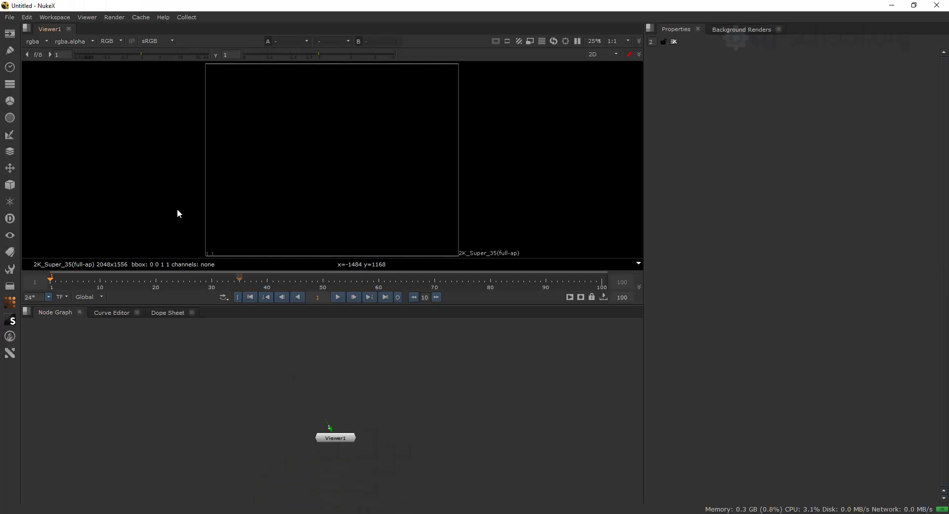
{"action": "left_click", "coordinate": [9, 84]}
{"action": "mouse_move", "coordinate": [12, 136]}
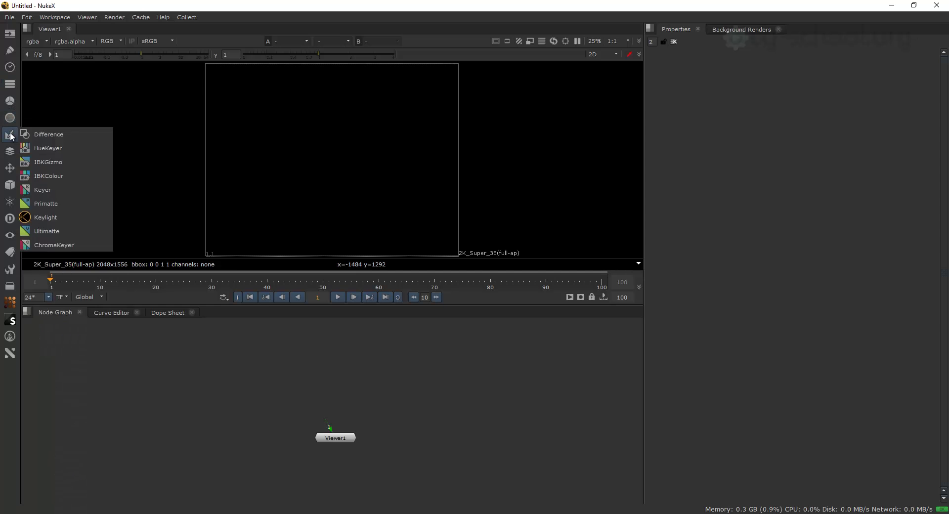
{"action": "left_click", "coordinate": [206, 424]}
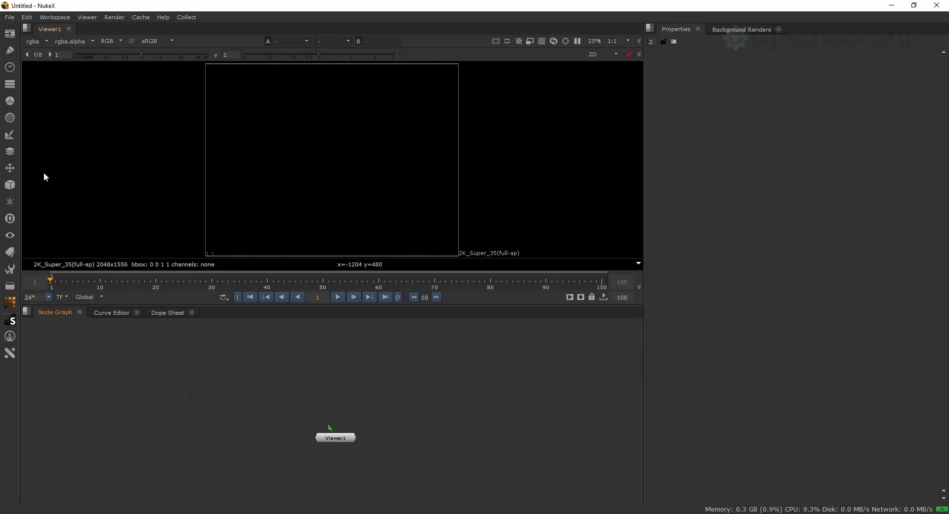
{"action": "left_click", "coordinate": [10, 85]}
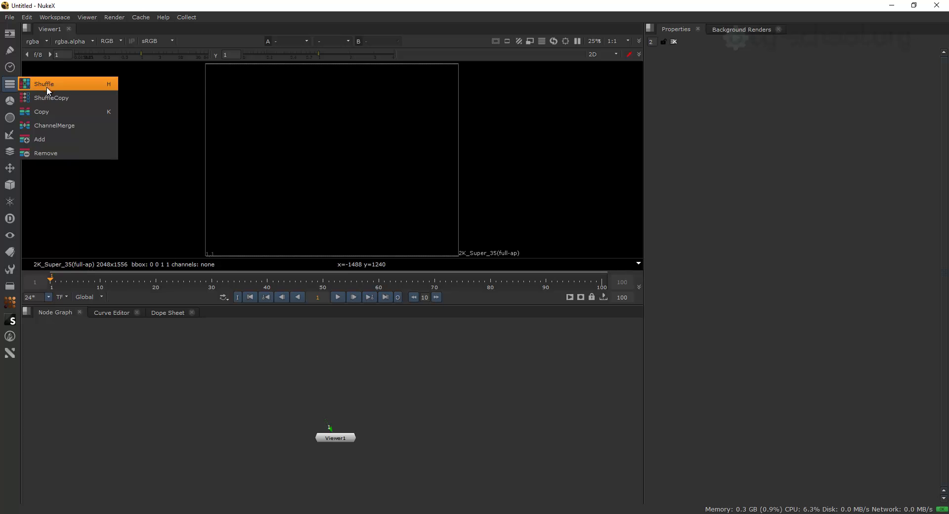
{"action": "left_click", "coordinate": [272, 386]}
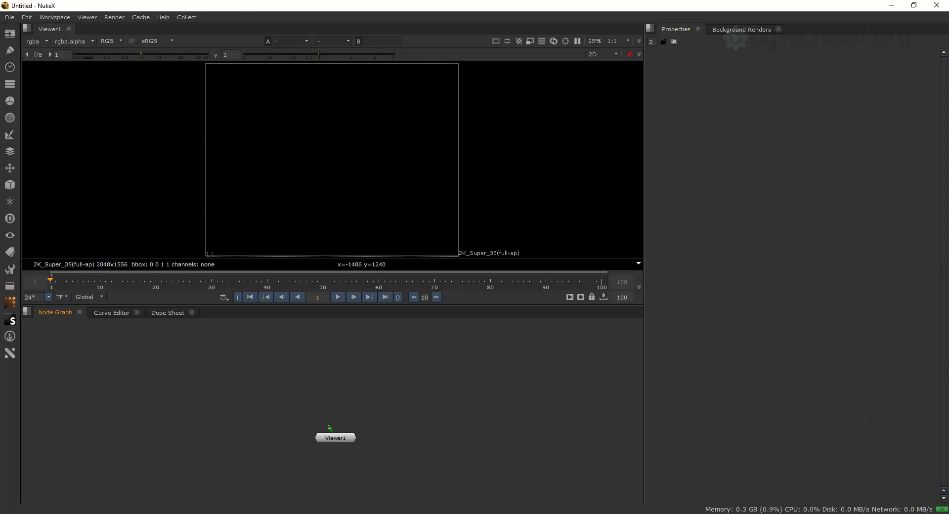
Show the Nuke11.0v1 plugins menu.py in Sublime Text and examine the name, command and shortcut arguments of its Clone line
{"action": "key", "text": "alt+Tab"}
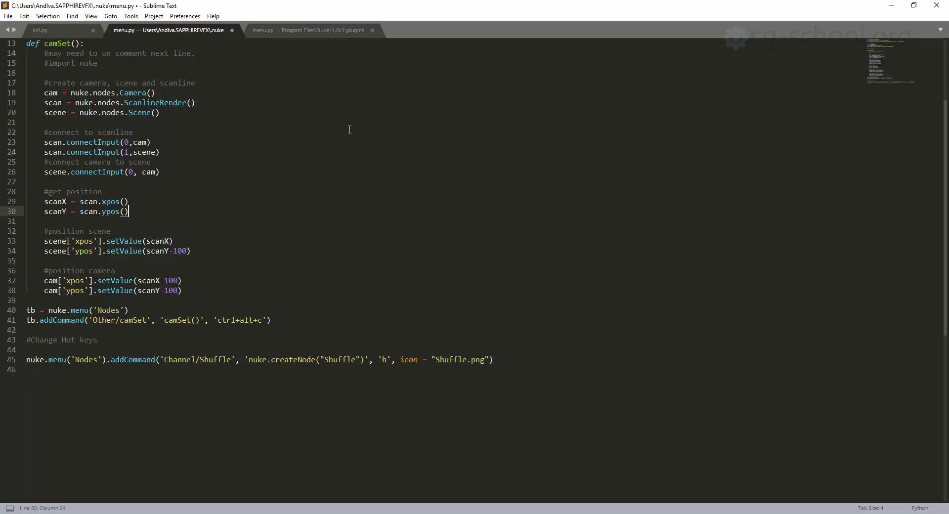
{"action": "left_click", "coordinate": [892, 6]}
{"action": "left_click", "coordinate": [53, 17]}
{"action": "mouse_move", "coordinate": [34, 19]}
{"action": "left_click", "coordinate": [285, 33]}
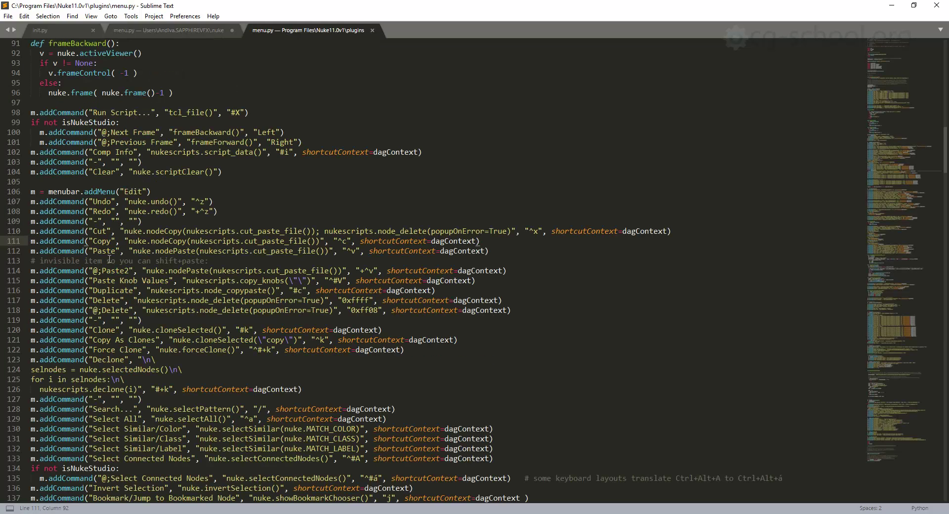
{"action": "left_click", "coordinate": [111, 330]}
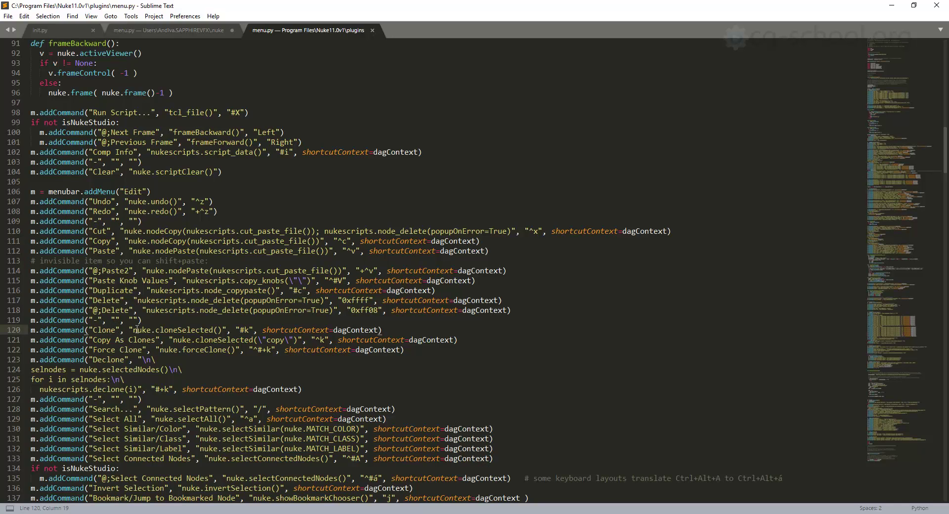
{"action": "left_click_drag", "start_coordinate": [155, 330], "coordinate": [240, 329]}
{"action": "left_click", "coordinate": [243, 330]}
{"action": "left_click", "coordinate": [250, 330]}
{"action": "left_click", "coordinate": [244, 330]}
Copy the ^ symbol from the Paste Knob Values shortcut and insert it before #k in the Clone shortcut
{"action": "left_click_drag", "start_coordinate": [327, 281], "coordinate": [332, 280]}
{"action": "key", "text": "ctrl+c"}
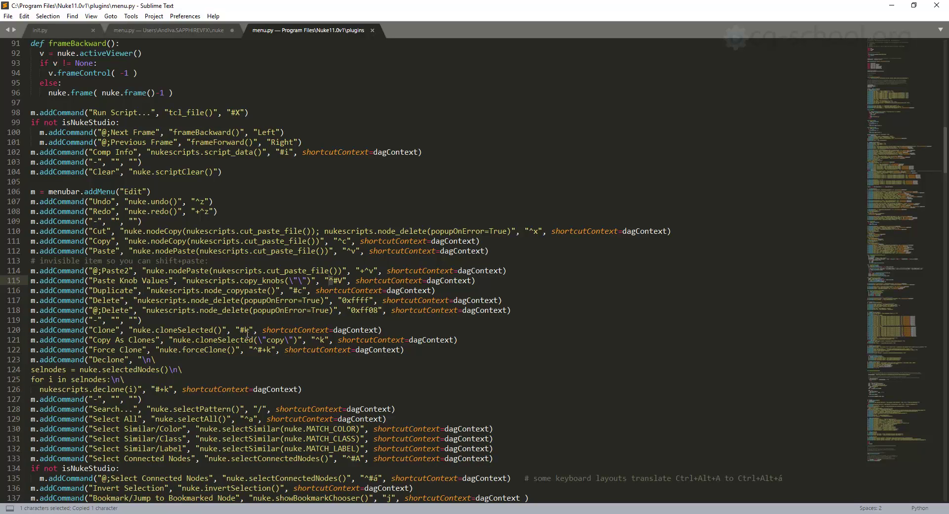
{"action": "left_click", "coordinate": [241, 330]}
{"action": "key", "text": "ctrl+v"}
{"action": "left_click", "coordinate": [338, 330]}
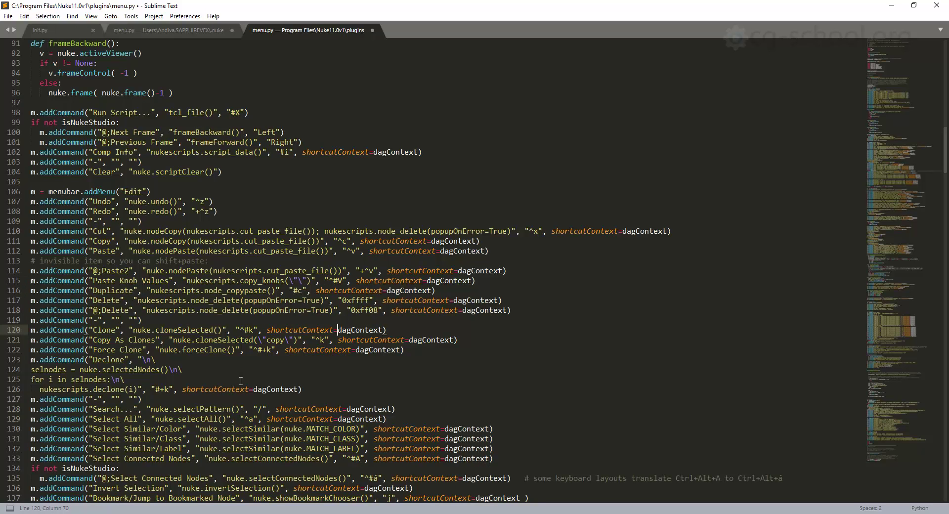
Review the Clone and Copy As Clones shortcuts, and remove the added ^ from the Clone shortcut
{"action": "left_click", "coordinate": [330, 340]}
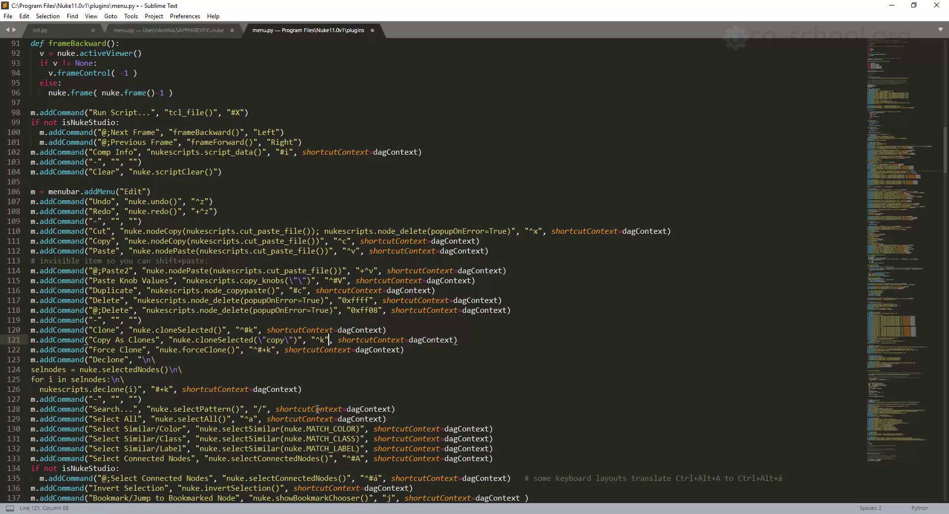
{"action": "left_click_drag", "start_coordinate": [253, 330], "coordinate": [243, 329]}
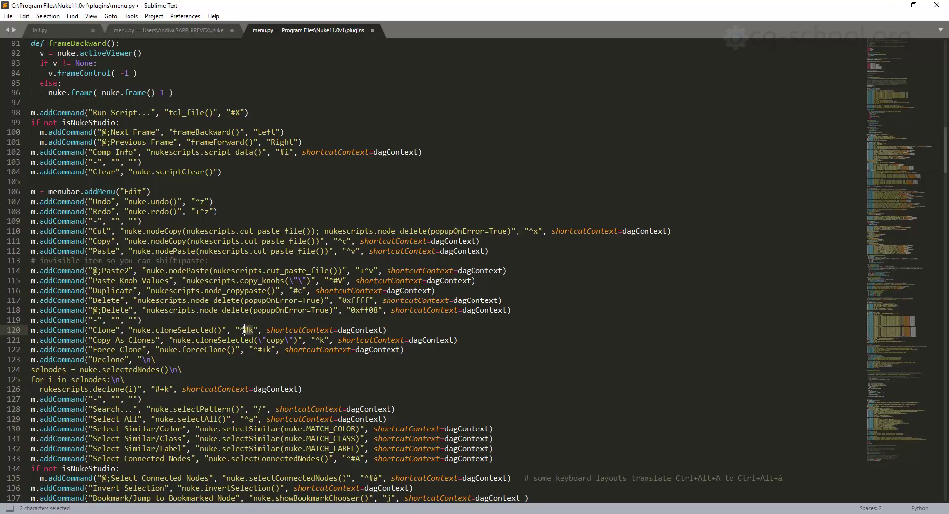
{"action": "left_click", "coordinate": [112, 330]}
{"action": "left_click", "coordinate": [252, 329]}
{"action": "left_click", "coordinate": [243, 330]}
{"action": "key", "text": "BackSpace"}
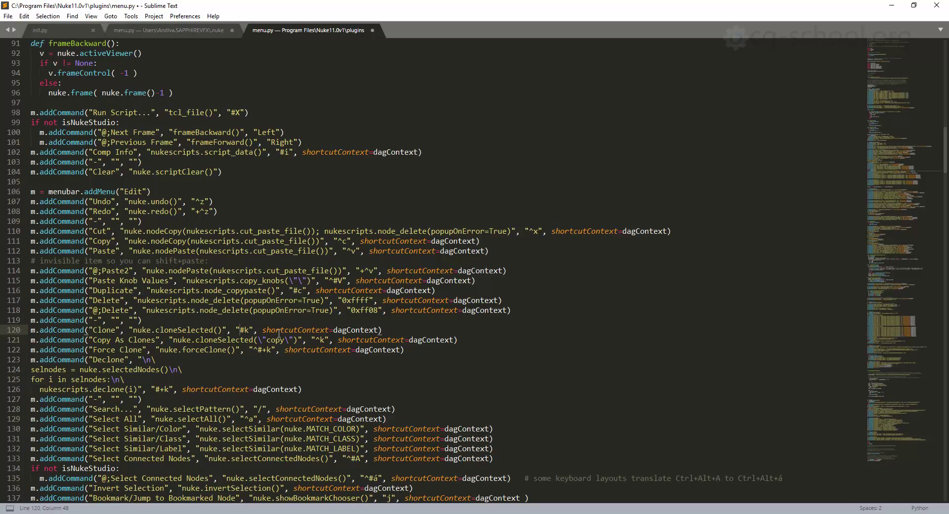
Copy the whole Clone addCommand line from the plugins menu.py into the .nuke menu.py, one blank line below the Shuffle command
{"action": "left_click_drag", "start_coordinate": [382, 329], "coordinate": [31, 330]}
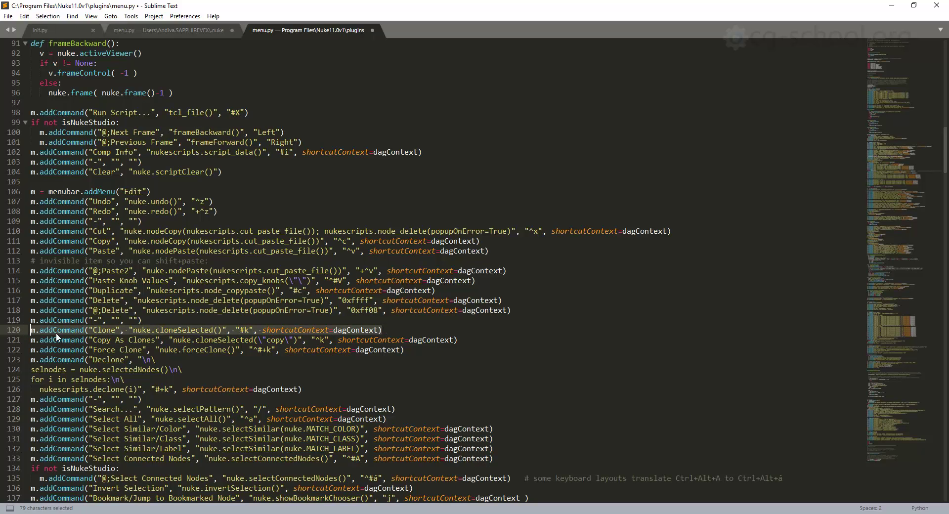
{"action": "key", "text": "ctrl+c"}
{"action": "left_click", "coordinate": [155, 31]}
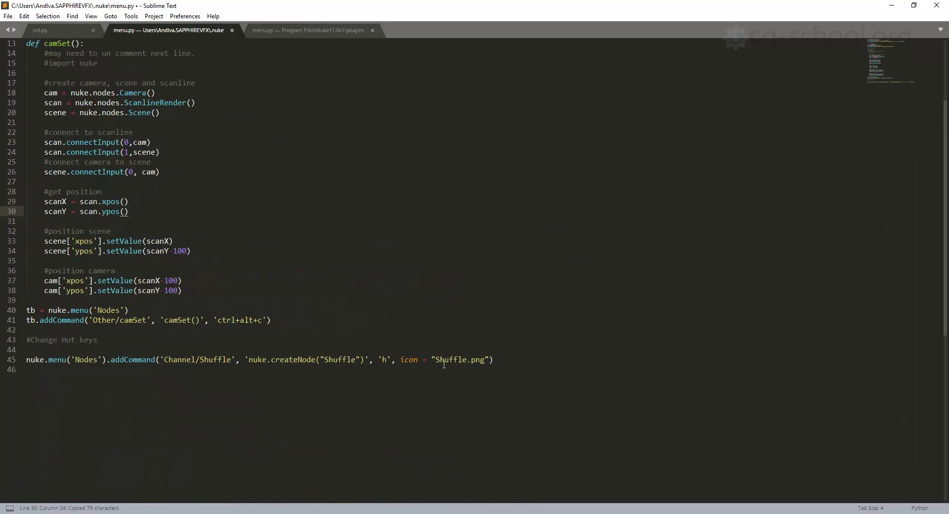
{"action": "left_click", "coordinate": [501, 358]}
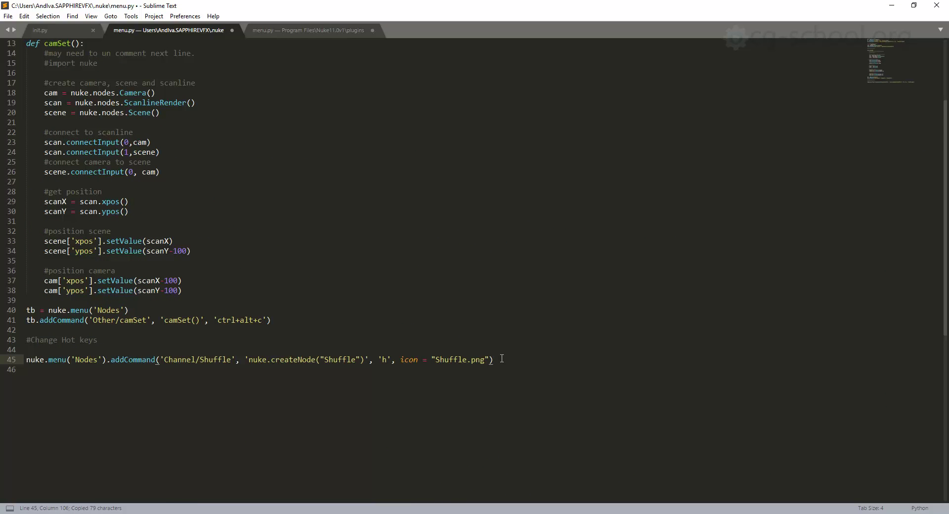
{"action": "key", "text": "Return"}
{"action": "key", "text": "Return"}
{"action": "key", "text": "ctrl+v"}
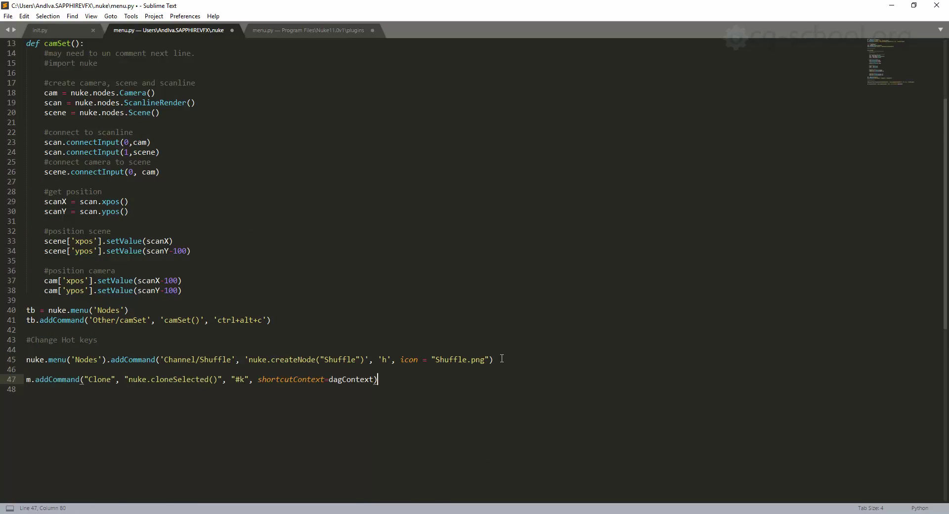
Set the pasted Clone command's shortcut to "^#k" in the .nuke menu.py and save the file
{"action": "left_click", "coordinate": [291, 31]}
{"action": "left_click", "coordinate": [351, 247]}
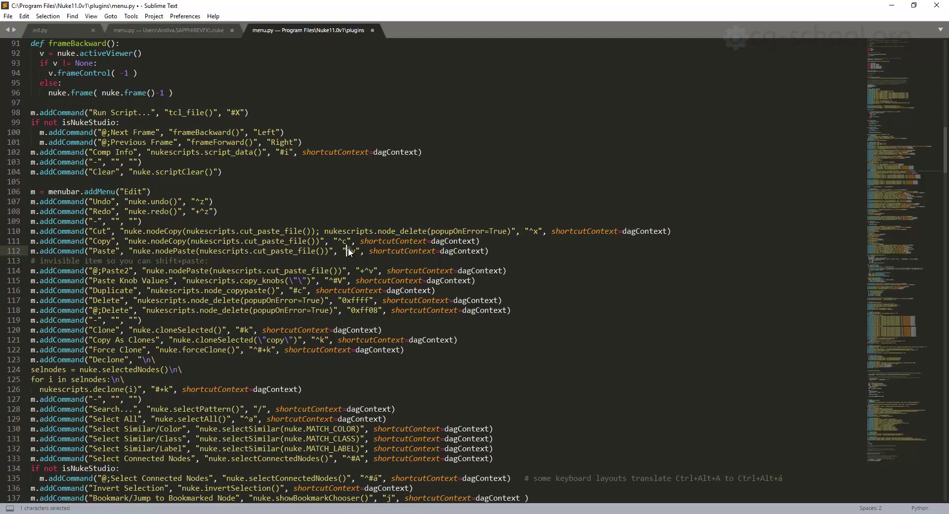
{"action": "left_click", "coordinate": [169, 30]}
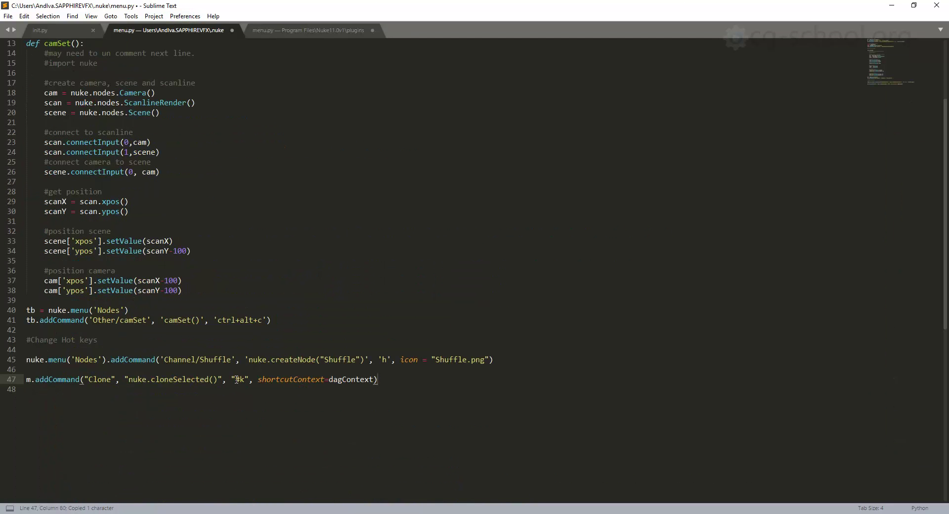
{"action": "left_click", "coordinate": [236, 379]}
{"action": "type", "text": "^"}
{"action": "left_click", "coordinate": [435, 380]}
{"action": "key", "text": "ctrl+s"}
Close the Nuke11.0v1 plugins menu.py without saving its changes
{"action": "left_click", "coordinate": [287, 30]}
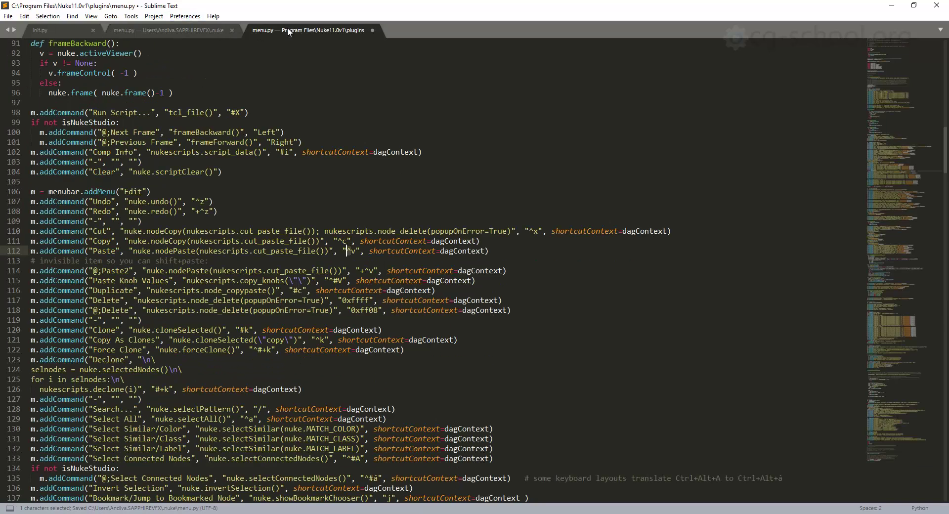
{"action": "left_click", "coordinate": [373, 31]}
{"action": "left_click", "coordinate": [487, 301]}
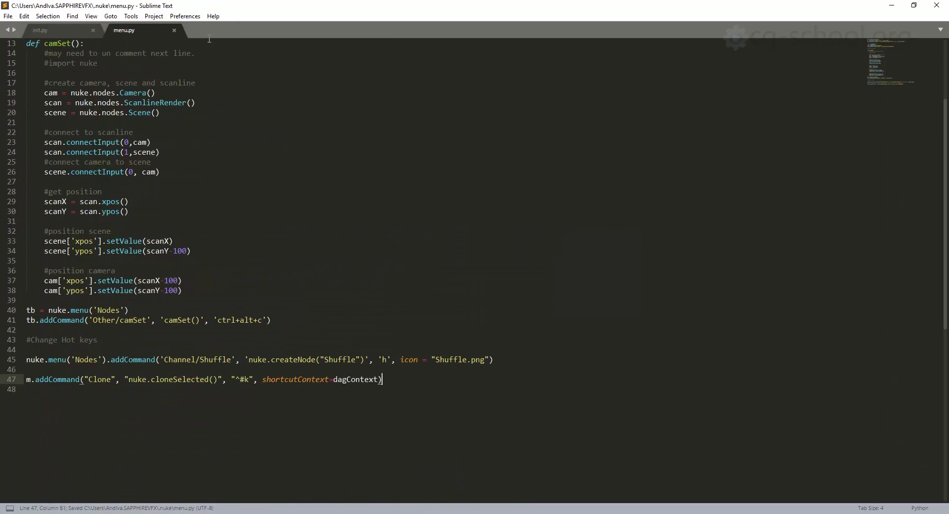
Switch to Nuke and close the running session
{"action": "left_click", "coordinate": [267, 277]}
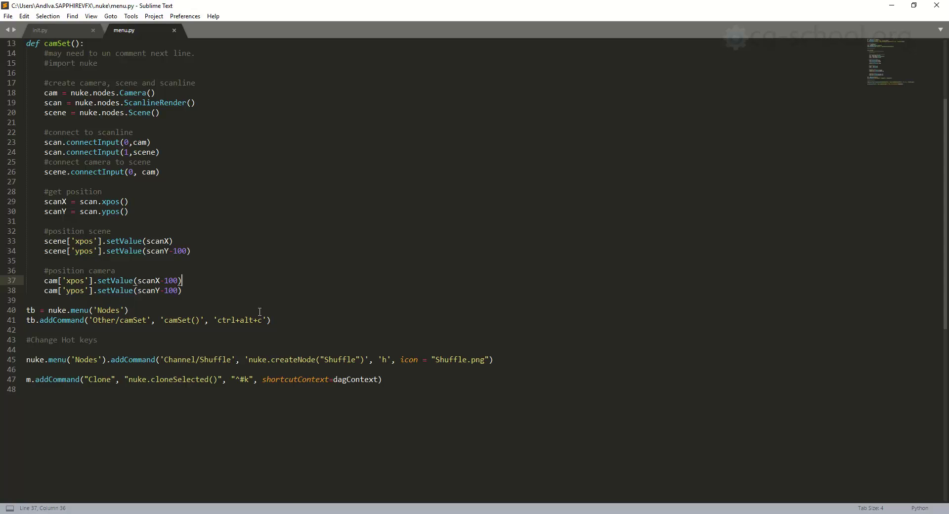
{"action": "left_click", "coordinate": [312, 486]}
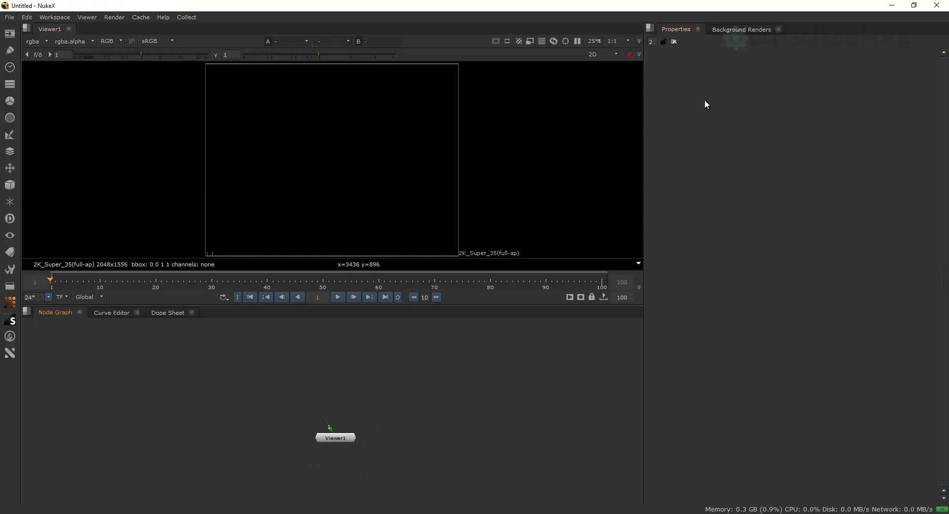
{"action": "left_click", "coordinate": [939, 5]}
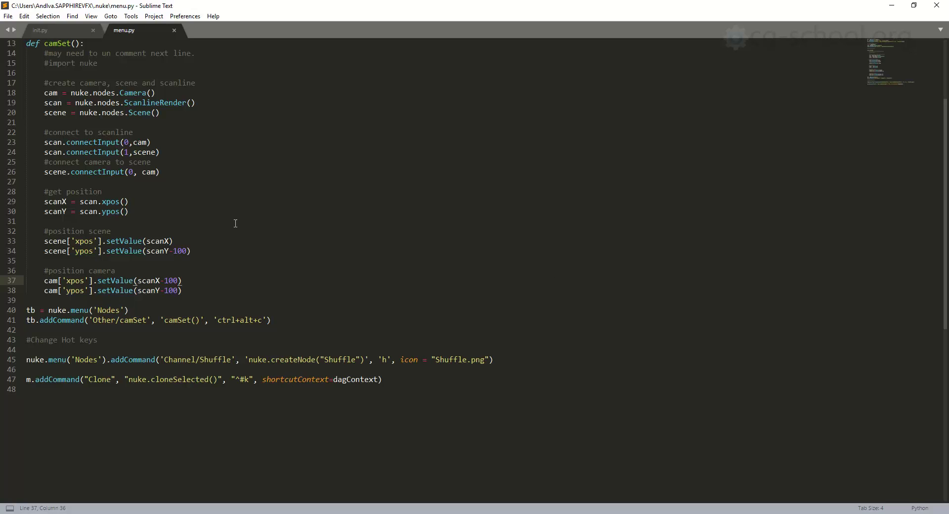
Compare the Clone shortcut in the .nuke menu.py with the Clone entry in the Nuke11.0v1 plugins menu.py, and close the plugins file
{"action": "left_click", "coordinate": [249, 380]}
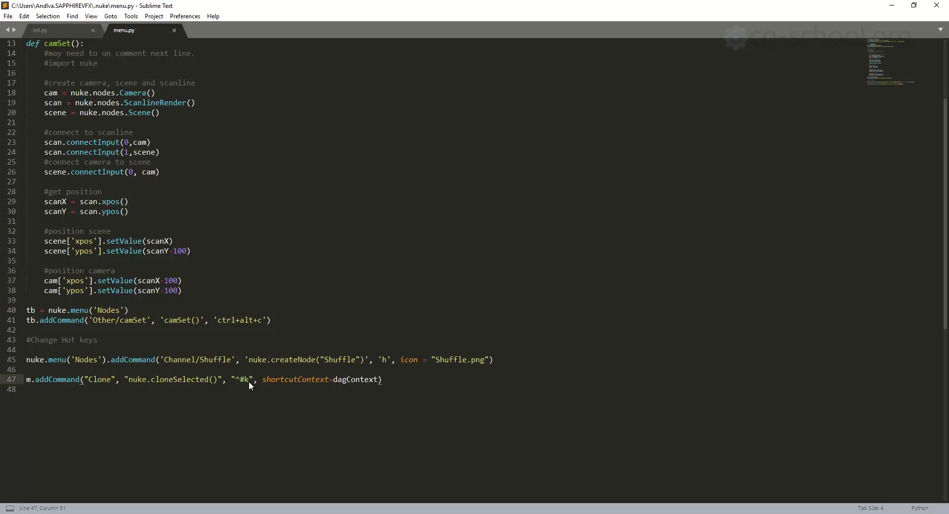
{"action": "left_click_drag", "start_coordinate": [249, 380], "coordinate": [235, 380]}
{"action": "left_click", "coordinate": [26, 16]}
{"action": "mouse_move", "coordinate": [8, 16]}
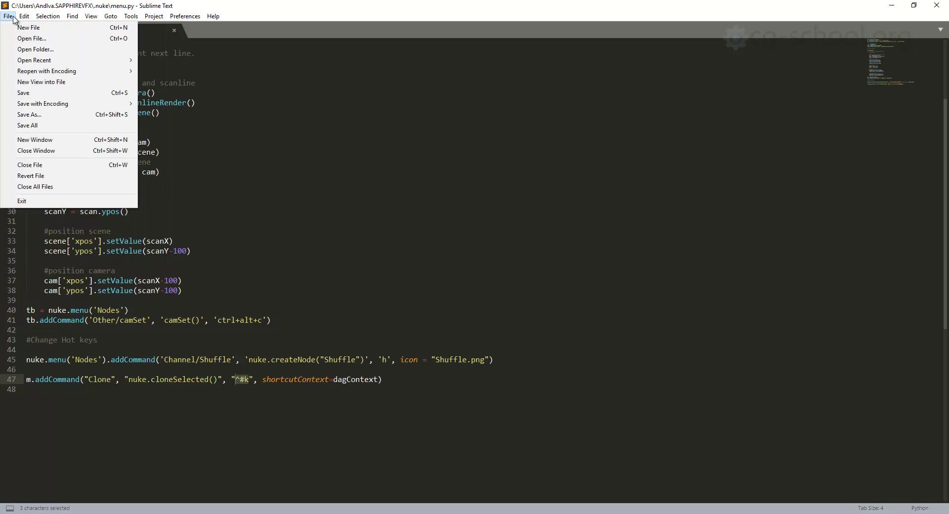
{"action": "mouse_move", "coordinate": [130, 60]}
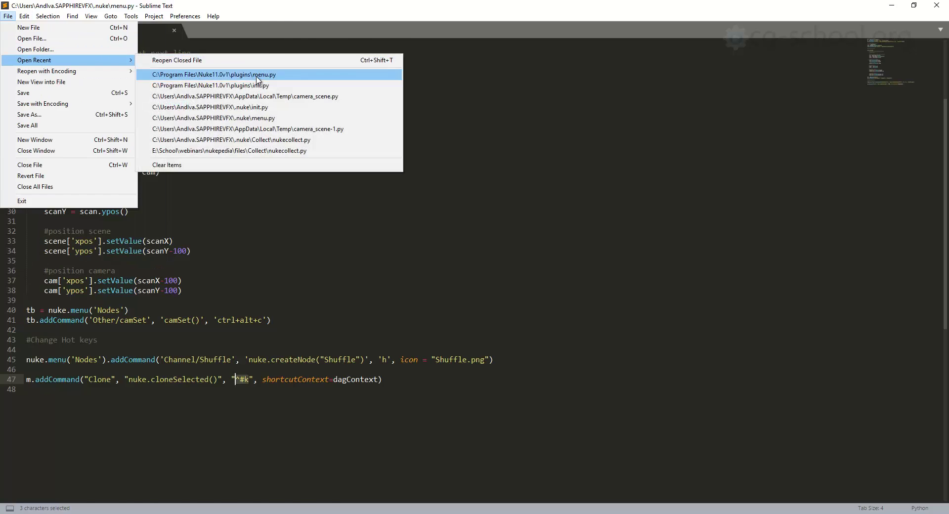
{"action": "left_click", "coordinate": [232, 82]}
{"action": "scroll", "coordinate": [346, 400], "scroll_direction": "down", "scroll_amount": 20}
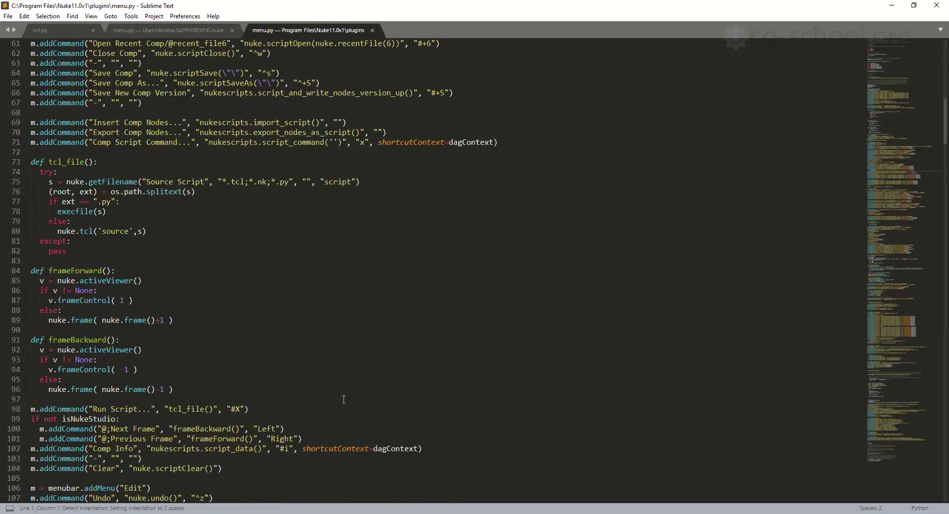
{"action": "scroll", "coordinate": [334, 403], "scroll_direction": "down", "scroll_amount": 4}
{"action": "left_click", "coordinate": [189, 30]}
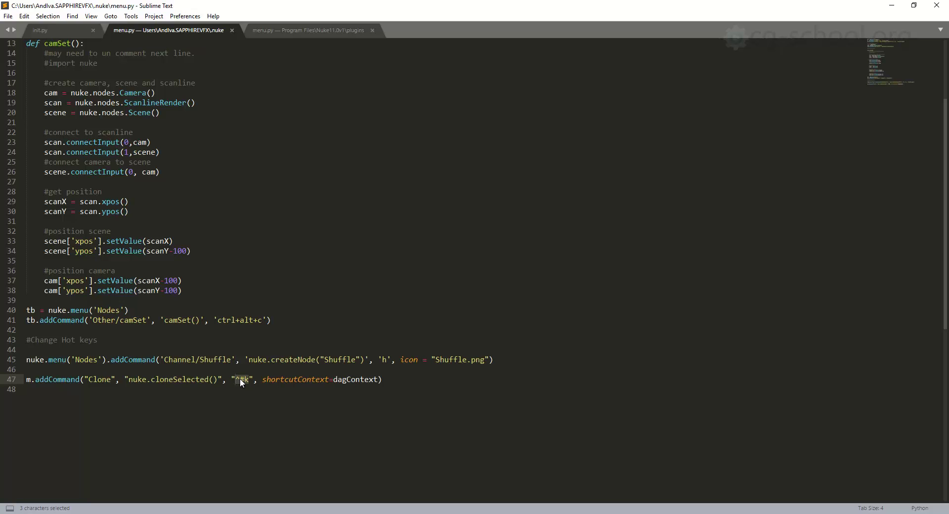
{"action": "left_click", "coordinate": [284, 32]}
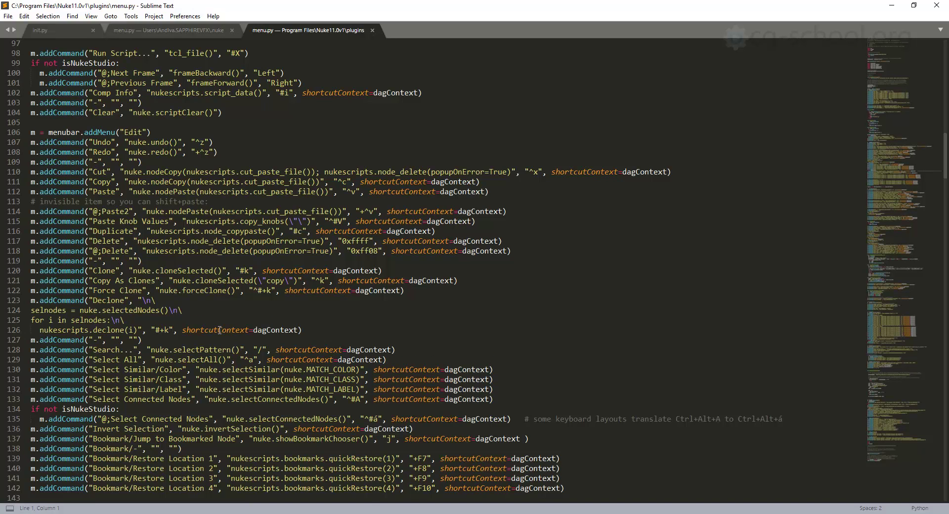
{"action": "left_click", "coordinate": [373, 30]}
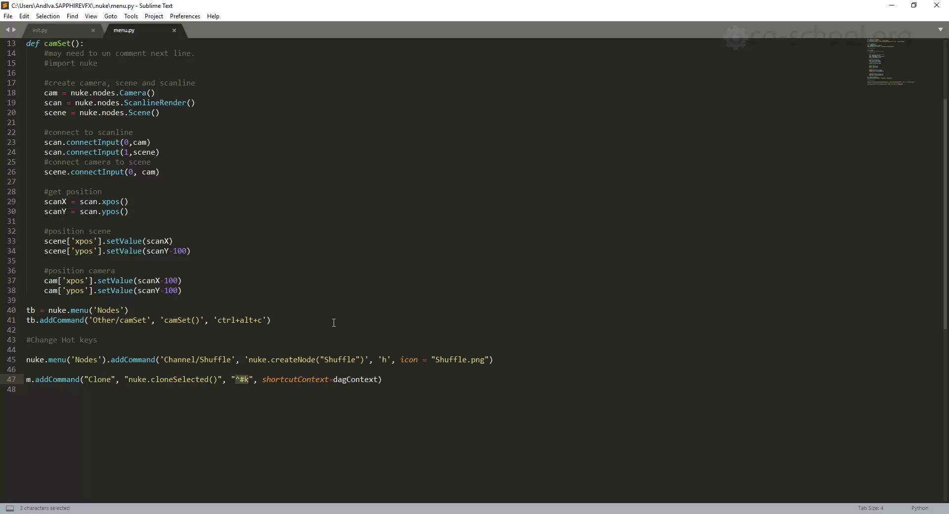
Resave the .nuke menu.py, relaunch Nuke to check the Clone shortcut among the Edit commands, and close Nuke again
{"action": "left_click", "coordinate": [362, 294]}
{"action": "key", "text": "ctrl+s"}
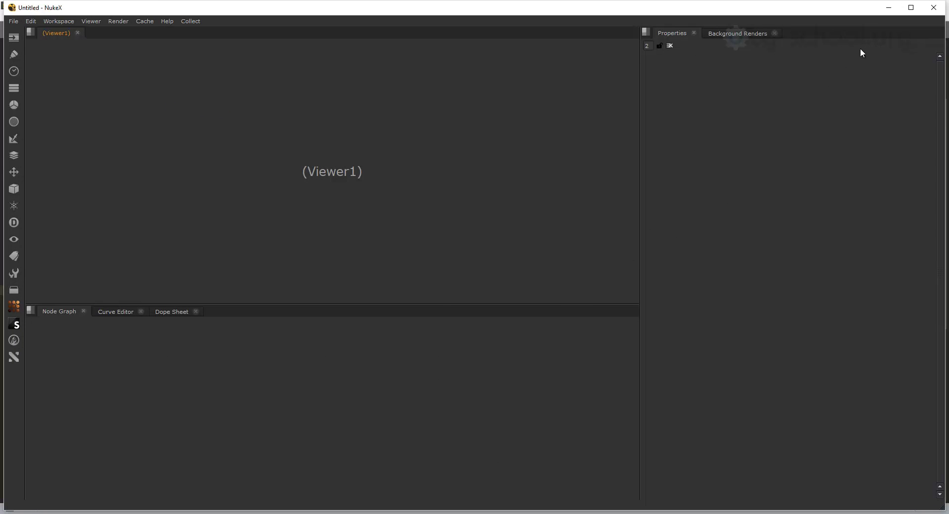
{"action": "left_click", "coordinate": [910, 11]}
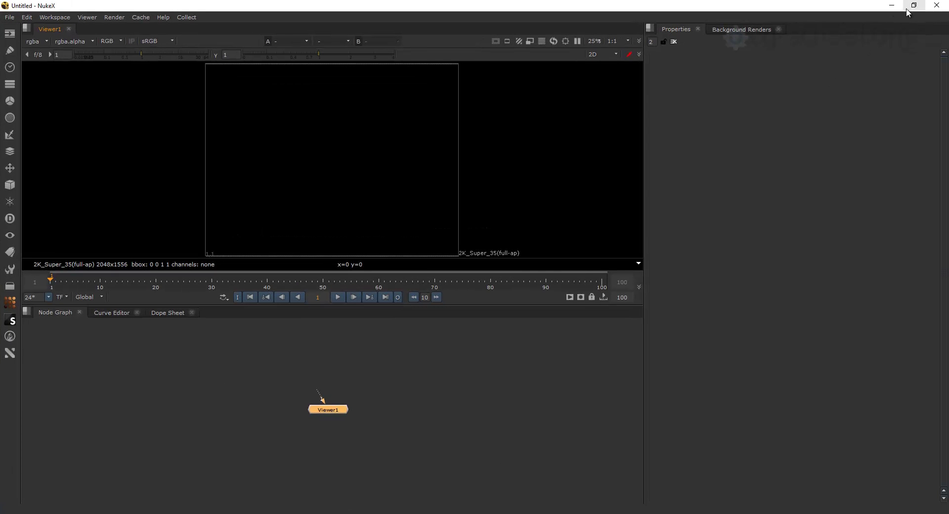
{"action": "left_click", "coordinate": [27, 16]}
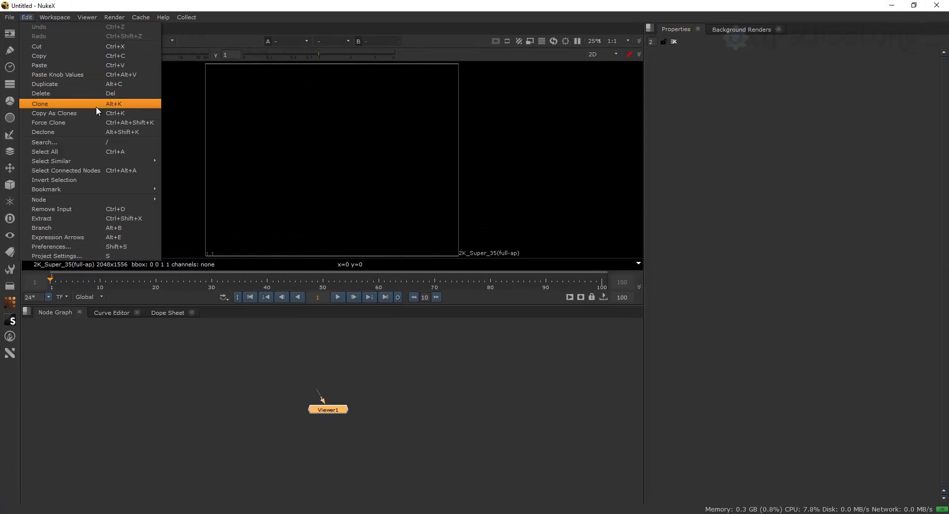
{"action": "mouse_move", "coordinate": [99, 160]}
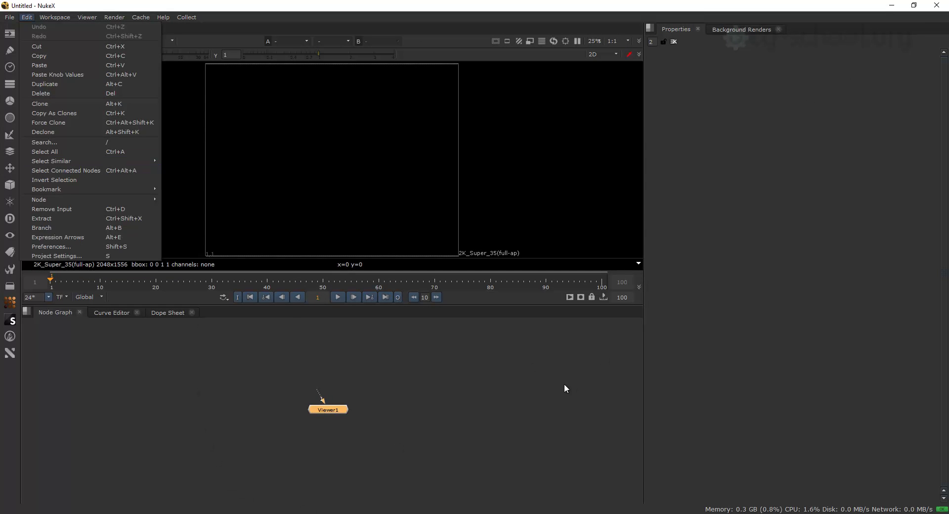
{"action": "key", "text": "Escape"}
{"action": "left_click", "coordinate": [937, 5]}
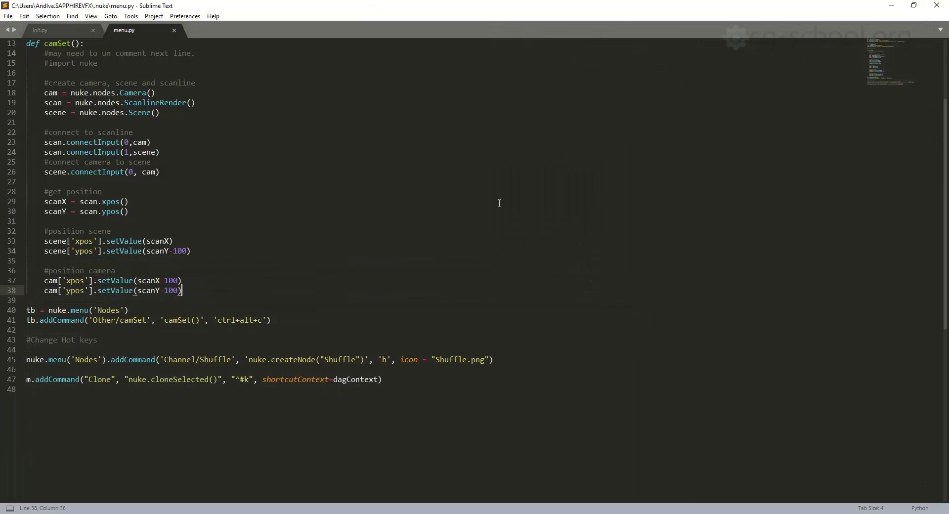
Save the .nuke menu.py and select the m variable at the start of the Clone command line
{"action": "left_click", "coordinate": [515, 203]}
{"action": "key", "text": "ctrl+s"}
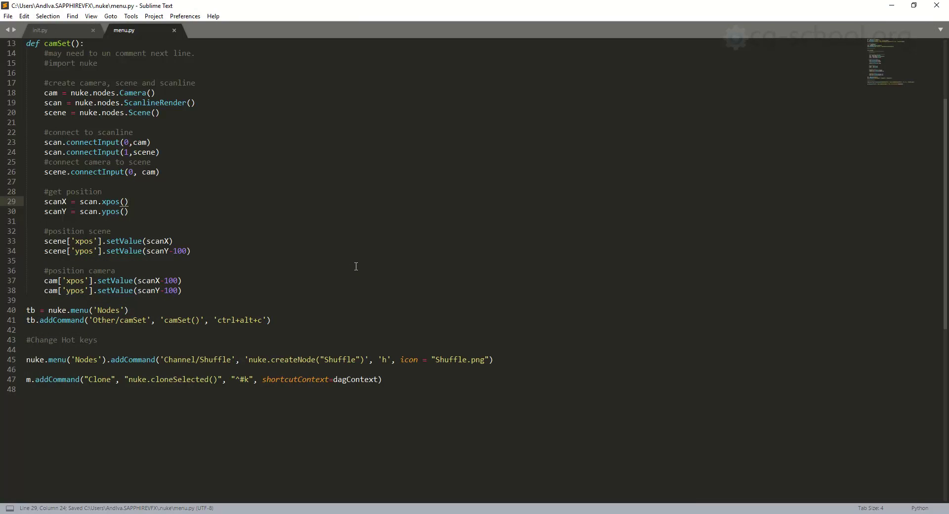
{"action": "left_click", "coordinate": [356, 265]}
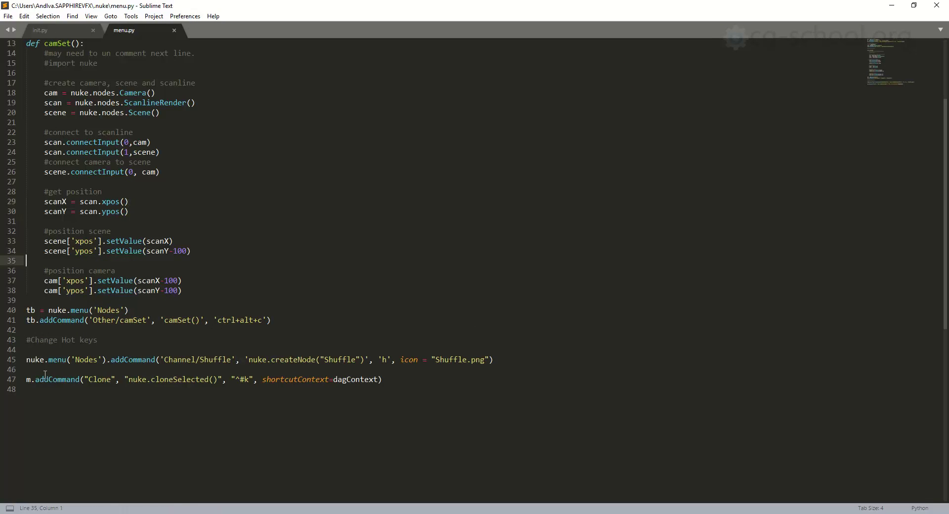
{"action": "left_click", "coordinate": [31, 379]}
{"action": "key", "text": "shift+Left"}
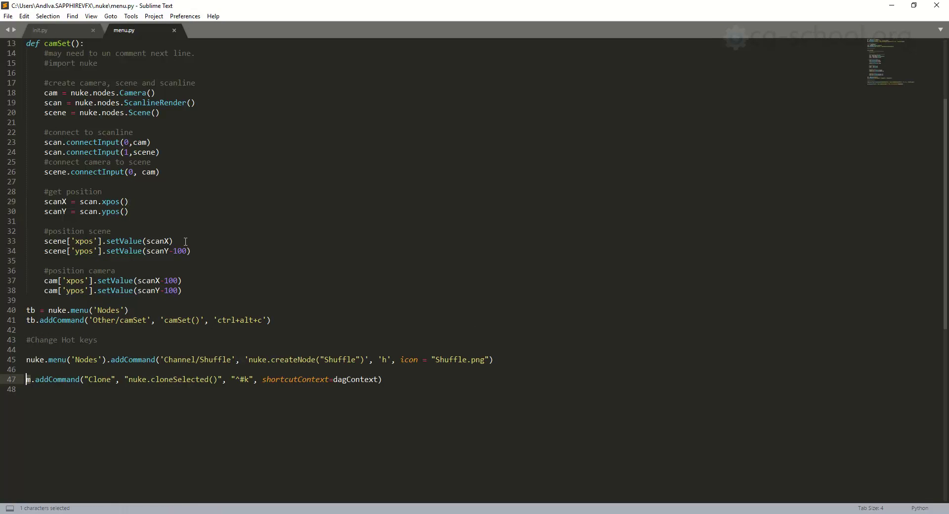
Reopen the Nuke11.0v1 plugins menu.py and copy the line m = menubar.addMenu("Edit")
{"action": "left_click", "coordinate": [7, 15]}
{"action": "mouse_move", "coordinate": [131, 60]}
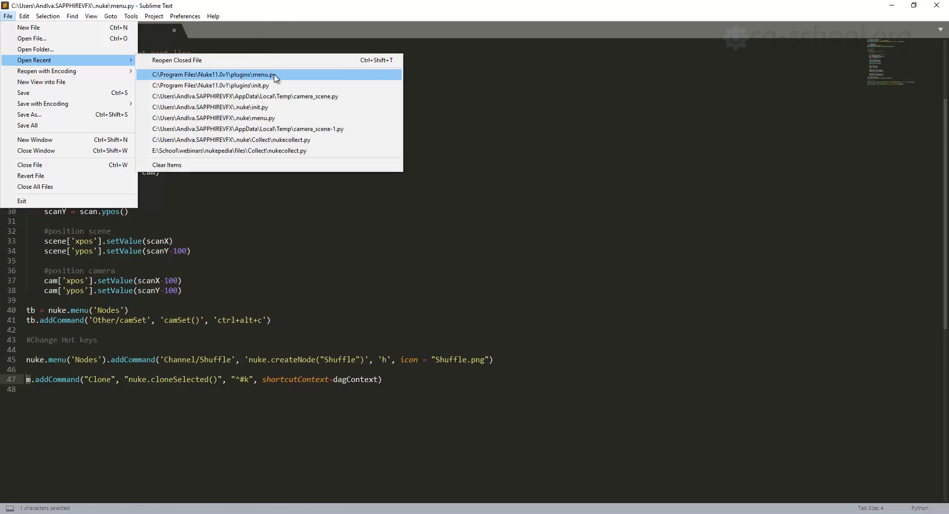
{"action": "left_click", "coordinate": [274, 76]}
{"action": "scroll", "coordinate": [108, 355], "scroll_direction": "down", "scroll_amount": 20}
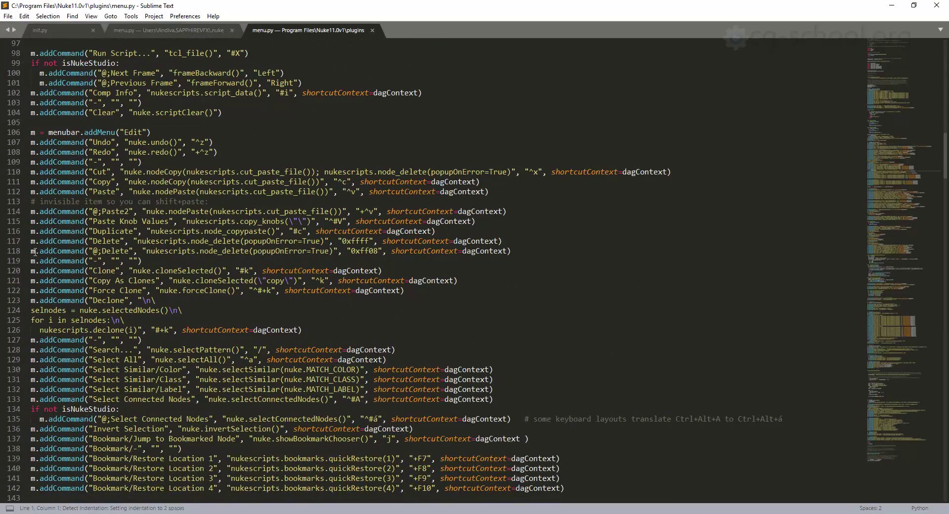
{"action": "left_click", "coordinate": [31, 255]}
{"action": "left_click", "coordinate": [101, 240]}
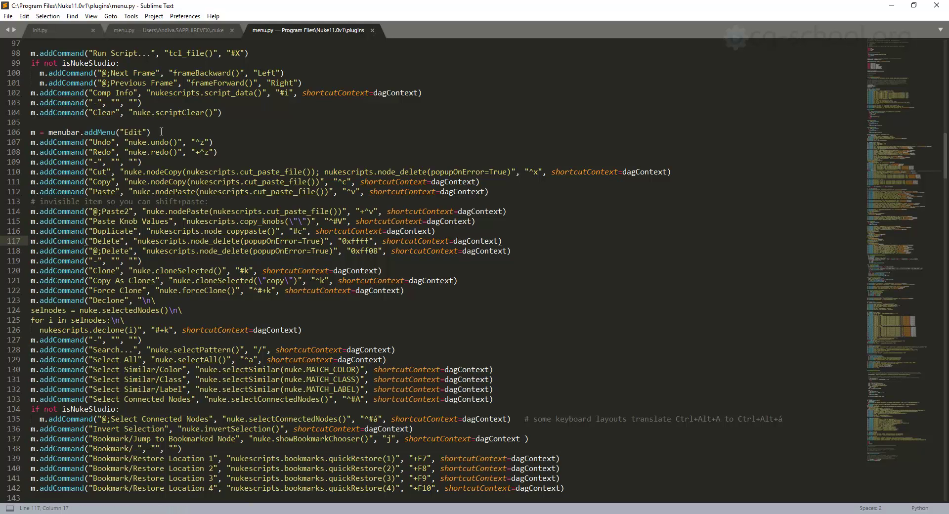
{"action": "left_click_drag", "start_coordinate": [151, 132], "coordinate": [31, 132]}
{"action": "key", "text": "ctrl+c"}
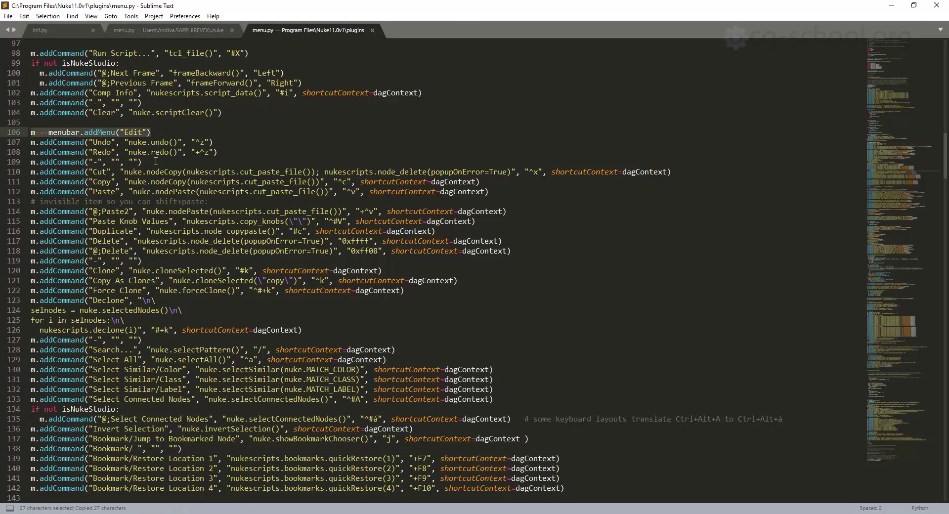
Paste the m = menubar.addMenu("Edit") line directly above the Clone command in the .nuke menu.py, with a blank line below the Shuffle command
{"action": "left_click", "coordinate": [166, 30]}
{"action": "left_click", "coordinate": [38, 371]}
{"action": "key", "text": "ctrl+v"}
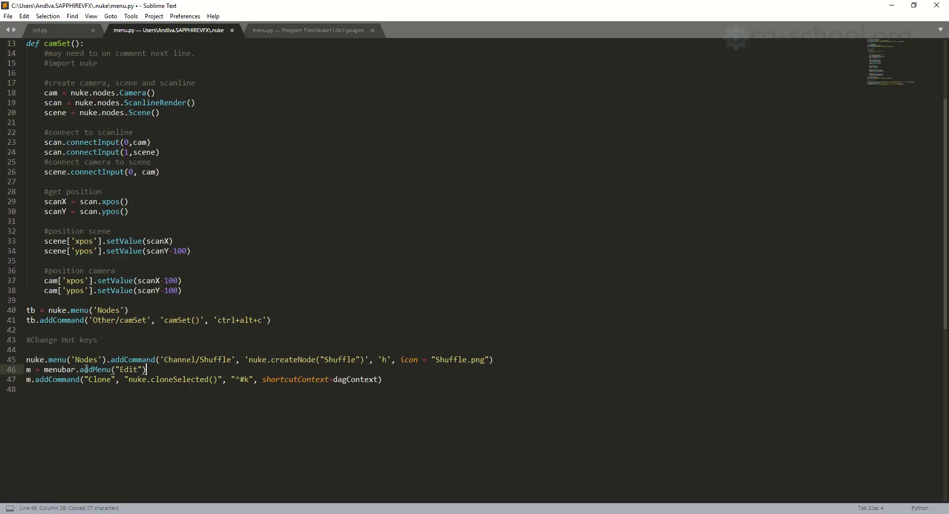
{"action": "left_click", "coordinate": [489, 360]}
{"action": "key", "text": "Return"}
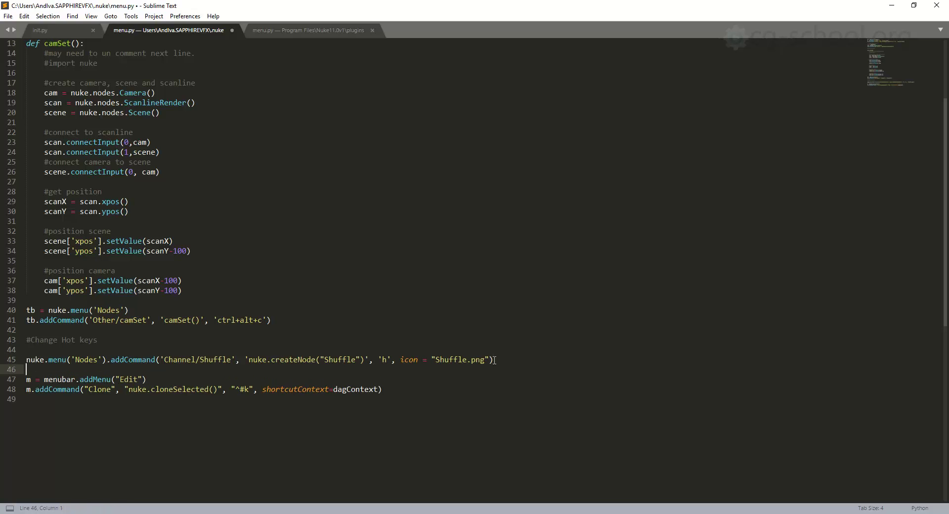
Check that the m variable in the pasted Edit menu line matches the one in the Clone command line
{"action": "left_click_drag", "start_coordinate": [147, 379], "coordinate": [33, 379]}
{"action": "left_click", "coordinate": [33, 379]}
{"action": "left_click", "coordinate": [47, 390]}
{"action": "left_click_drag", "start_coordinate": [33, 389], "coordinate": [26, 390]}
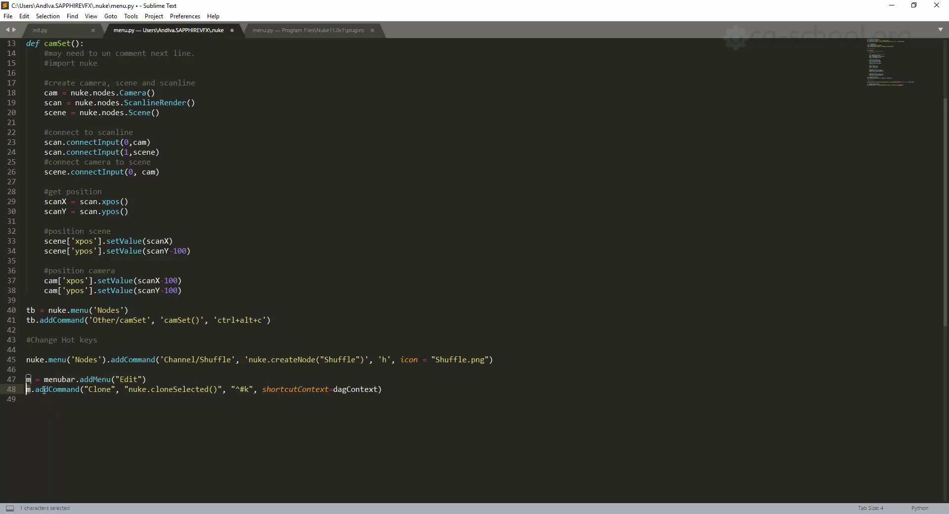
{"action": "left_click", "coordinate": [44, 390]}
Save the .nuke menu.py and close the Nuke11.0v1 plugins menu.py
{"action": "left_click", "coordinate": [482, 409]}
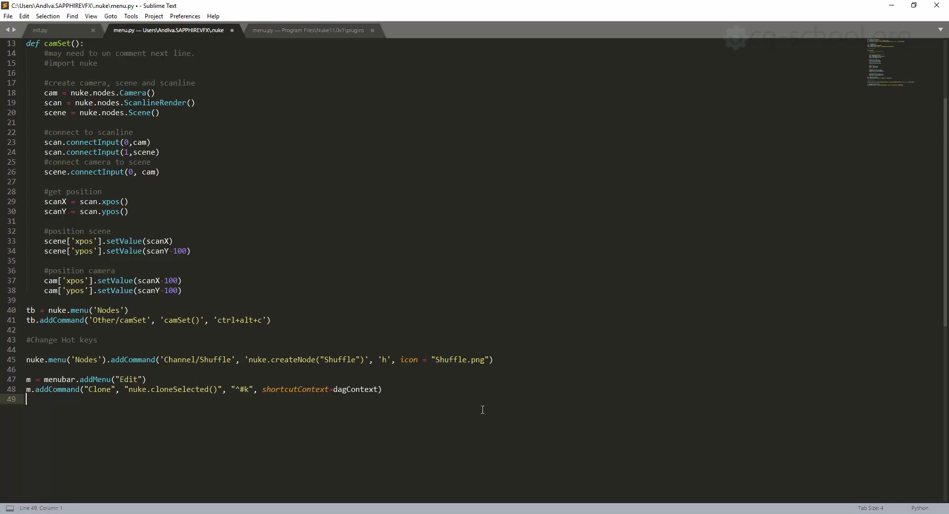
{"action": "key", "text": "ctrl+s"}
{"action": "left_click", "coordinate": [365, 30]}
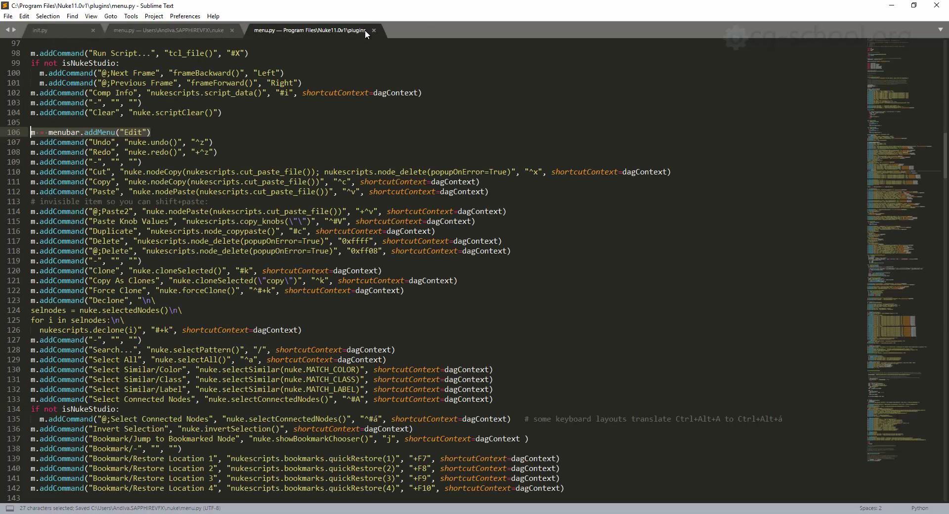
{"action": "left_click", "coordinate": [373, 31]}
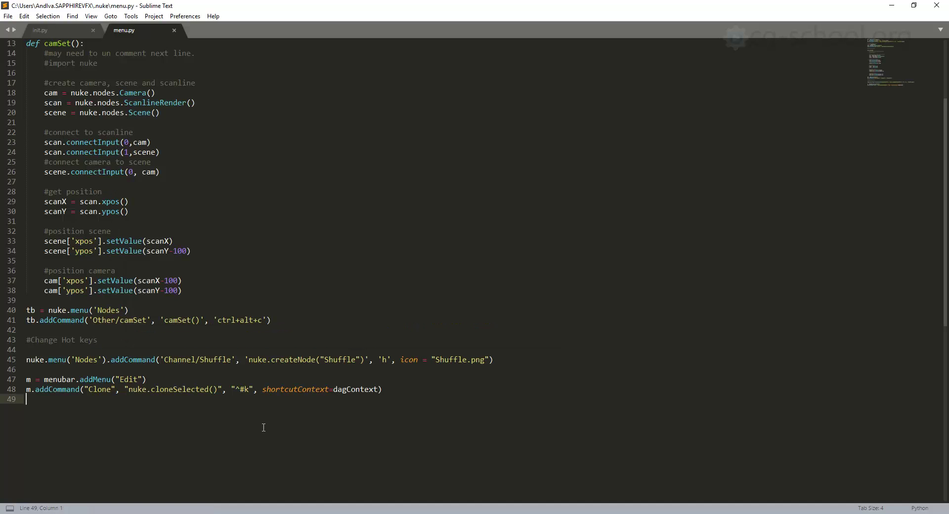
Compare the Edit menu definition above the Clone command with the X_Tools toolbar and menu definitions at the start of menu.py
{"action": "scroll", "coordinate": [250, 421], "scroll_direction": "up", "scroll_amount": 3}
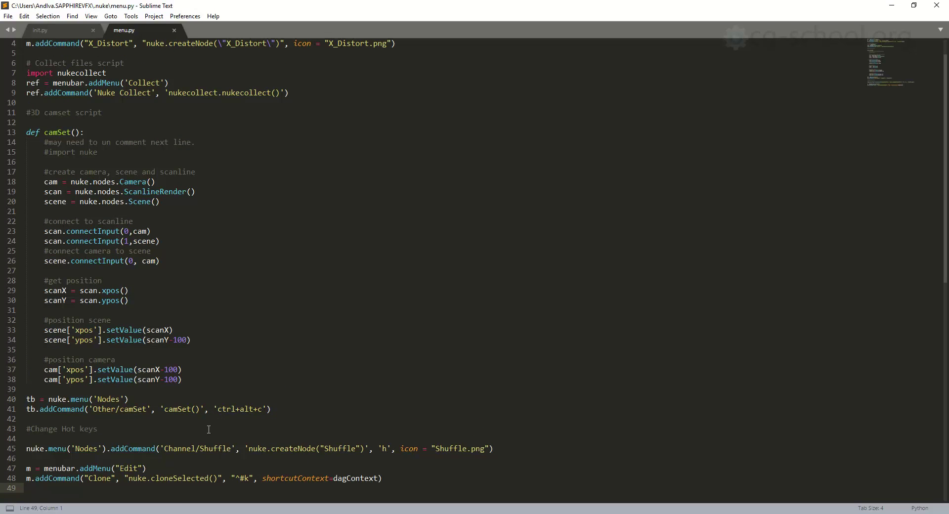
{"action": "scroll", "coordinate": [143, 425], "scroll_direction": "down", "scroll_amount": 2}
{"action": "left_click_drag", "start_coordinate": [152, 411], "coordinate": [26, 409]}
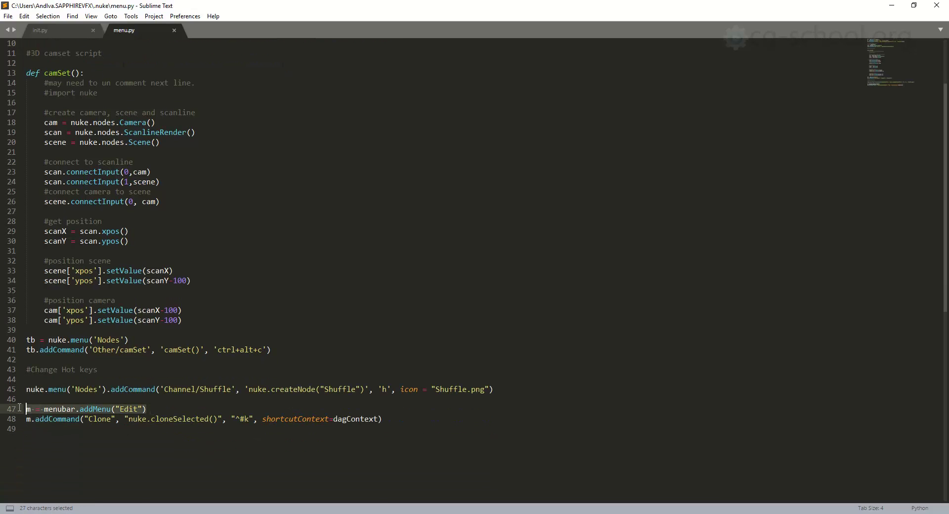
{"action": "scroll", "coordinate": [135, 357], "scroll_direction": "up", "scroll_amount": 3}
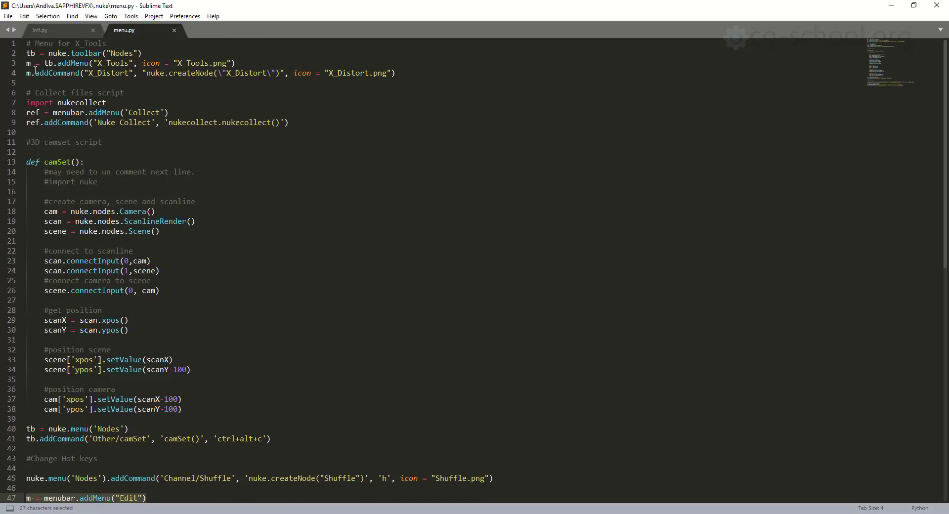
{"action": "left_click_drag", "start_coordinate": [141, 51], "coordinate": [26, 52]}
{"action": "scroll", "coordinate": [414, 366], "scroll_direction": "down", "scroll_amount": 3}
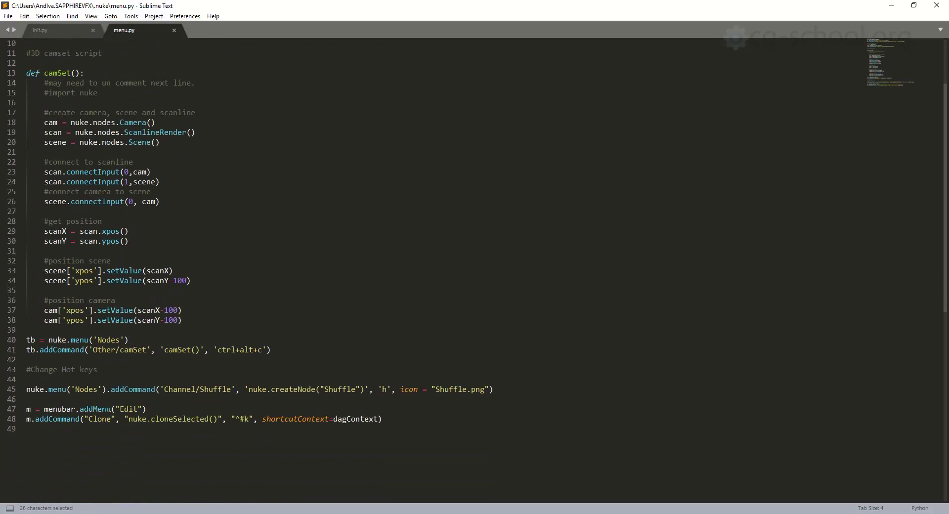
{"action": "left_click", "coordinate": [159, 419]}
Relaunch Nuke and check the shortcut of the Clone command among the Edit commands
{"action": "left_click", "coordinate": [334, 512]}
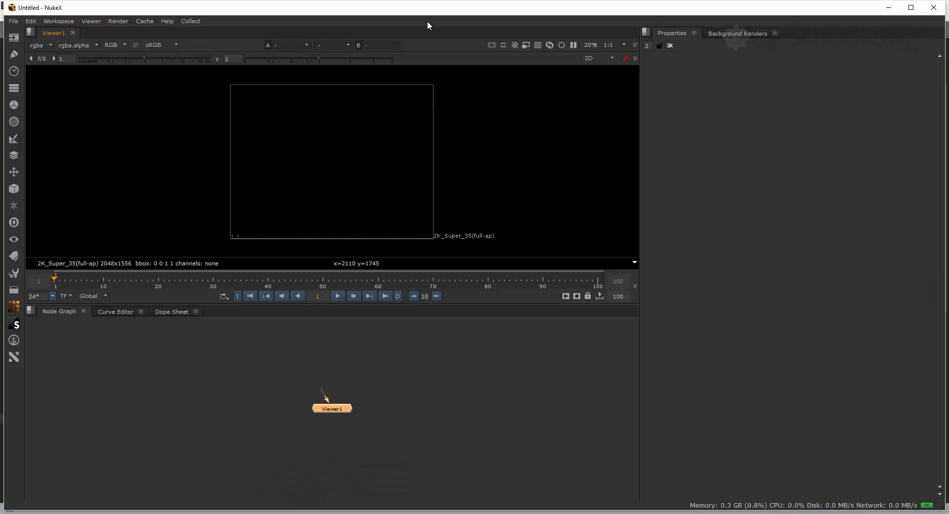
{"action": "left_click", "coordinate": [32, 17]}
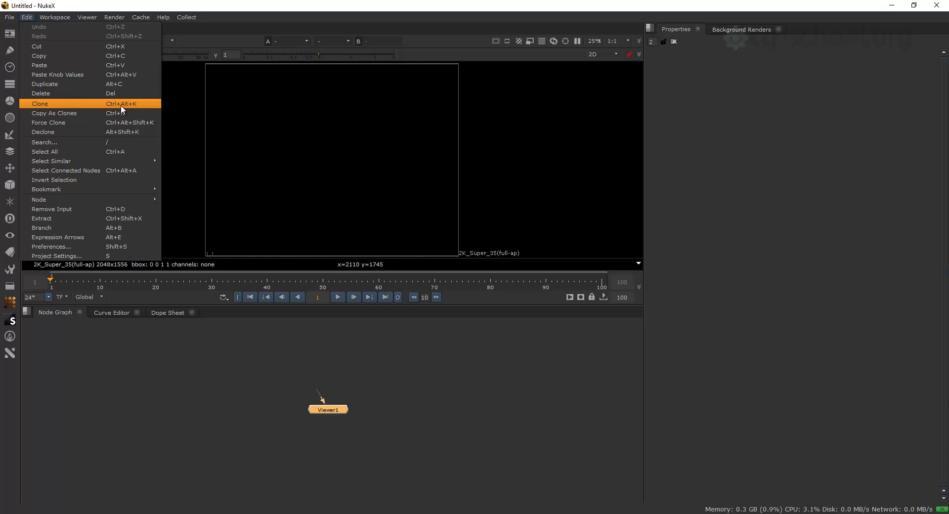
{"action": "left_click", "coordinate": [337, 382]}
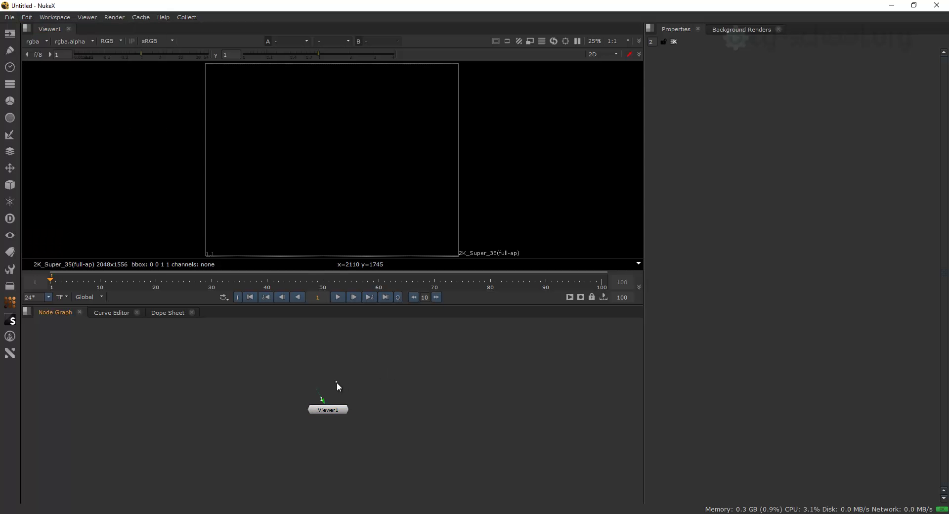
Switch from Nuke to Sublime Text and close both menu.py and init.py
{"action": "left_click_drag", "start_coordinate": [348, 408], "coordinate": [352, 421]}
{"action": "left_click", "coordinate": [892, 5]}
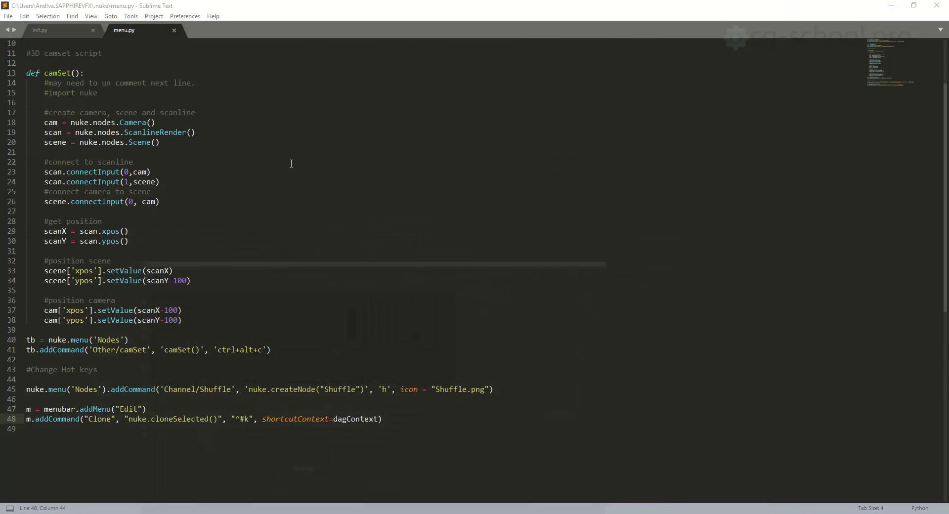
{"action": "left_click", "coordinate": [174, 30]}
{"action": "left_click", "coordinate": [93, 30]}
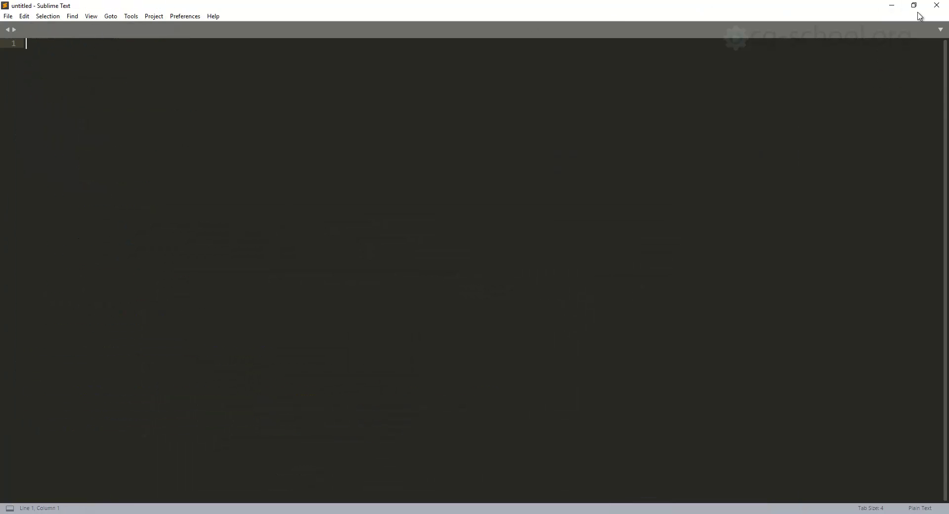
{"action": "left_click", "coordinate": [892, 6]}
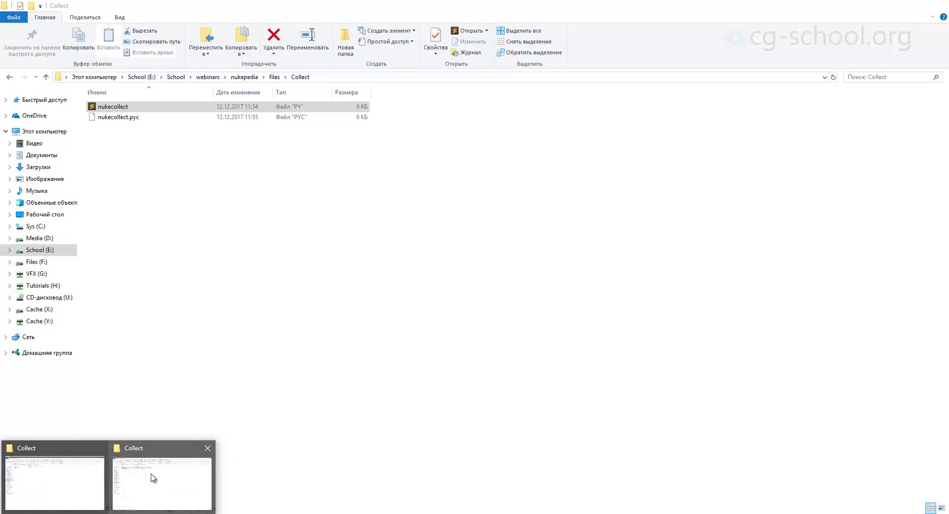
Open the .nuke folder in File Explorer and look over its script files, preferences and tool folders
{"action": "left_click", "coordinate": [54, 483]}
{"action": "left_click", "coordinate": [283, 77]}
{"action": "left_click", "coordinate": [314, 358]}
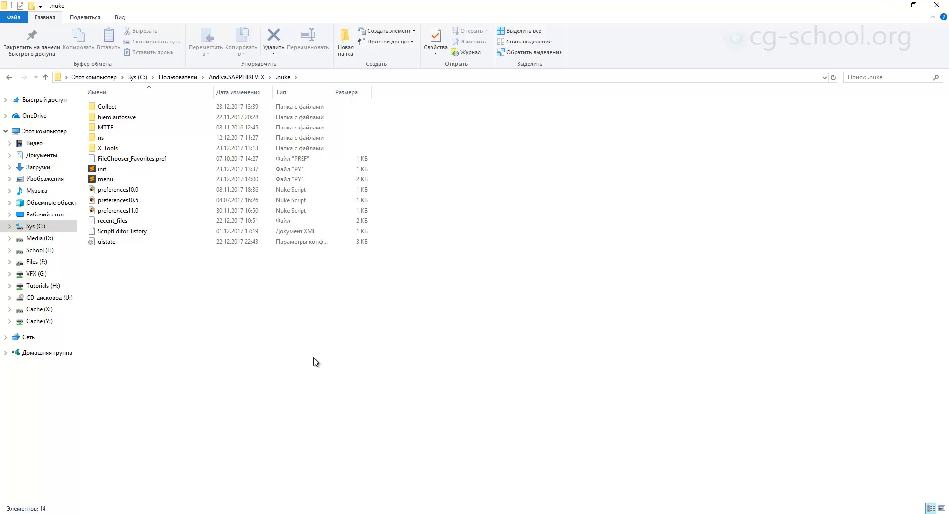
{"action": "left_click_drag", "start_coordinate": [138, 354], "coordinate": [257, 108]}
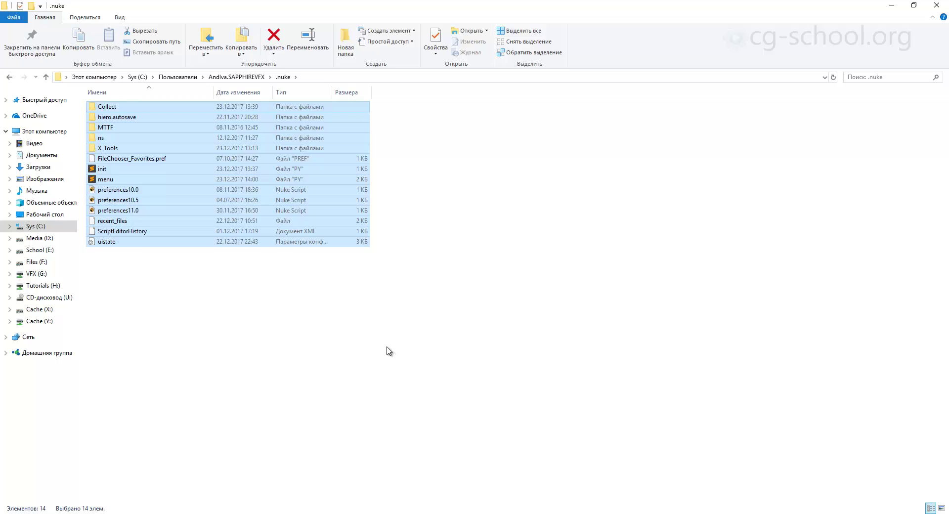
{"action": "left_click", "coordinate": [369, 328]}
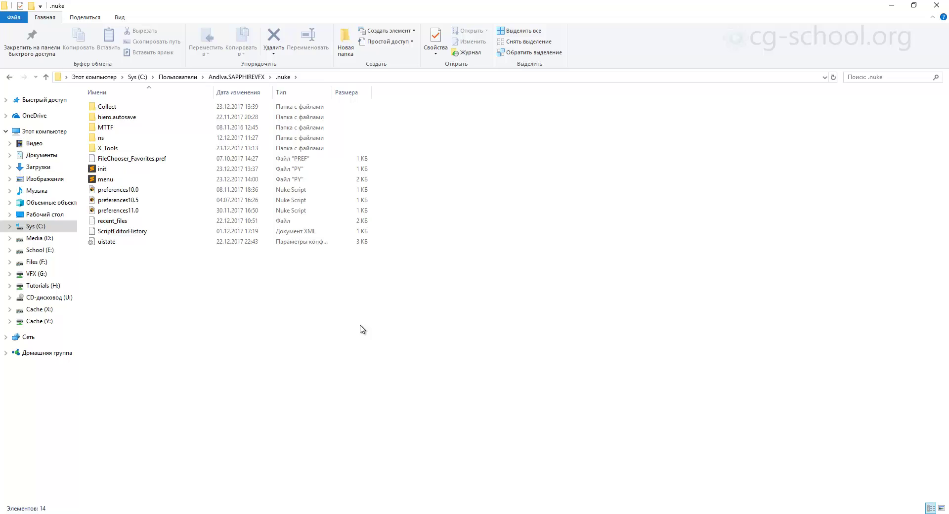
{"action": "left_click", "coordinate": [116, 151]}
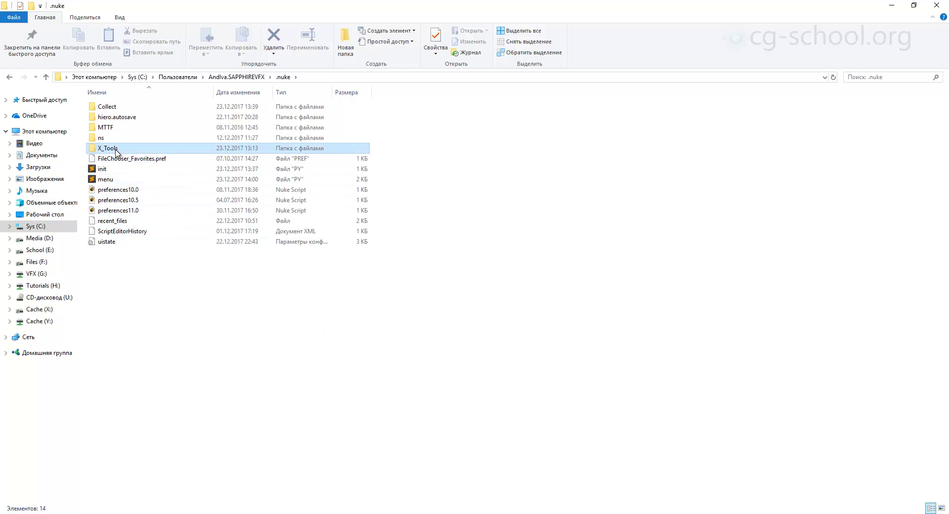
{"action": "left_click", "coordinate": [282, 341]}
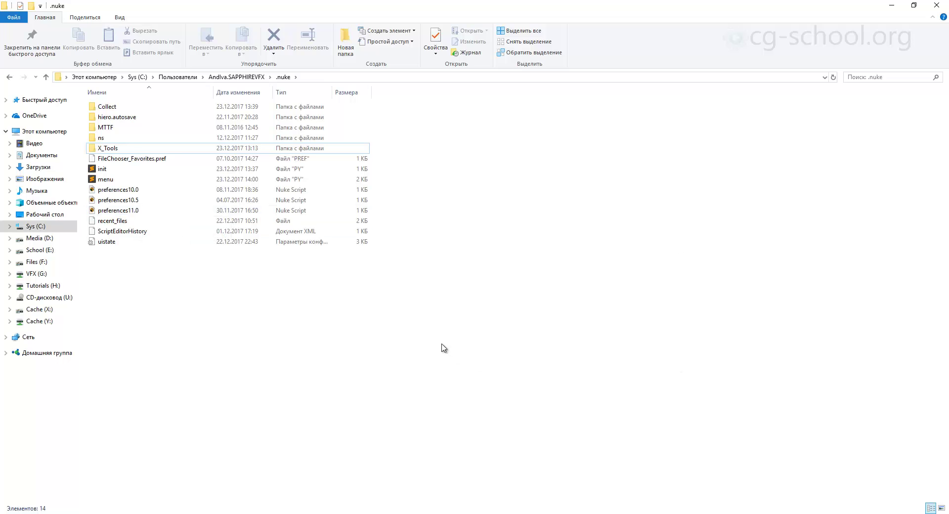
Open init.py from the .nuke folder and insert four blank lines above the first pluginAddPath line and one after the last
{"action": "double_click", "coordinate": [133, 169]}
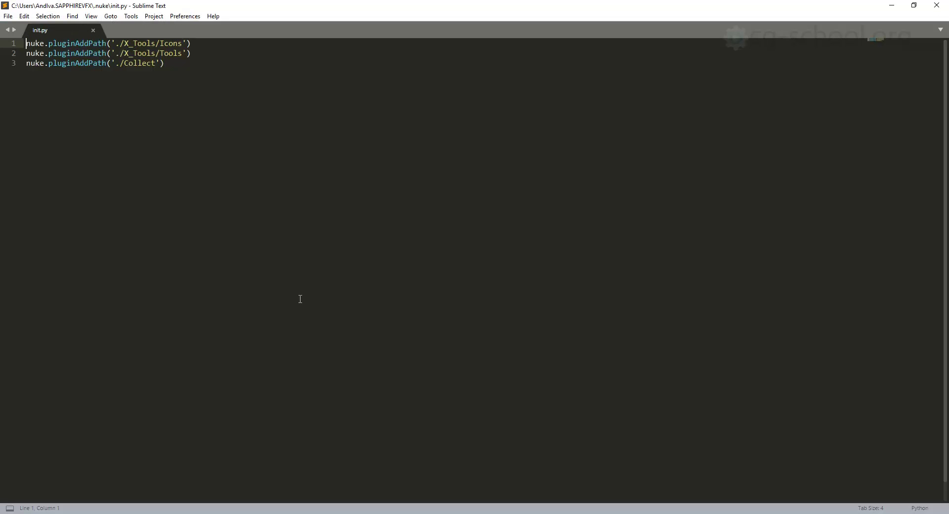
{"action": "left_click", "coordinate": [214, 216]}
{"action": "key", "text": "Return"}
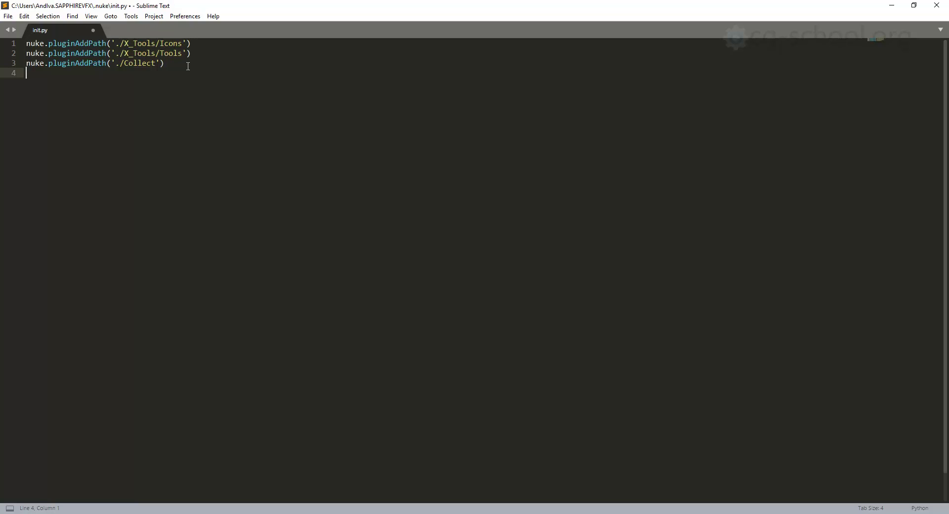
{"action": "left_click", "coordinate": [27, 42]}
{"action": "key", "text": "Return"}
{"action": "key", "text": "Return"}
{"action": "key", "text": "Return"}
{"action": "key", "text": "Return"}
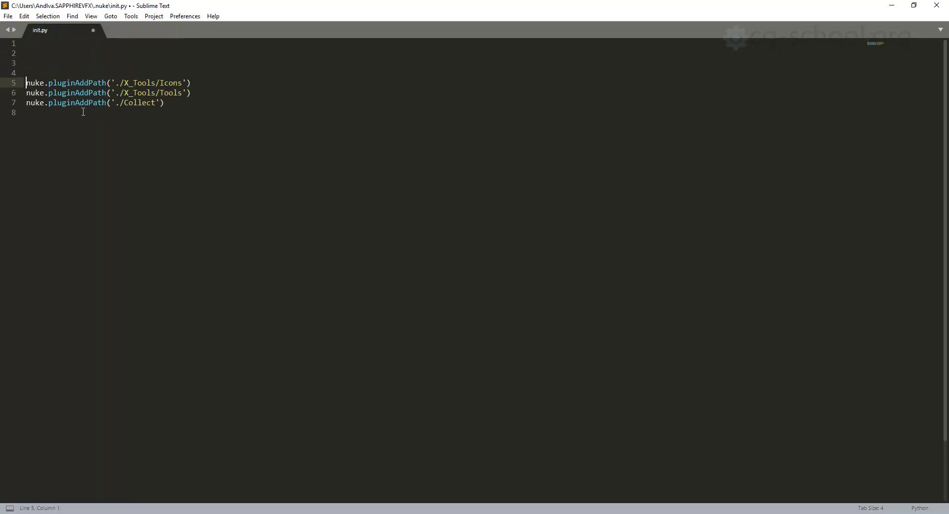
Comment out the three pluginAddPath lines for X_Tools/Icons, X_Tools/Tools and Collect in init.py with #
{"action": "type", "text": "#"}
{"action": "key", "text": "Down"}
{"action": "key", "text": "Left"}
{"action": "type", "text": "#"}
{"action": "key", "text": "Down"}
{"action": "key", "text": "Left"}
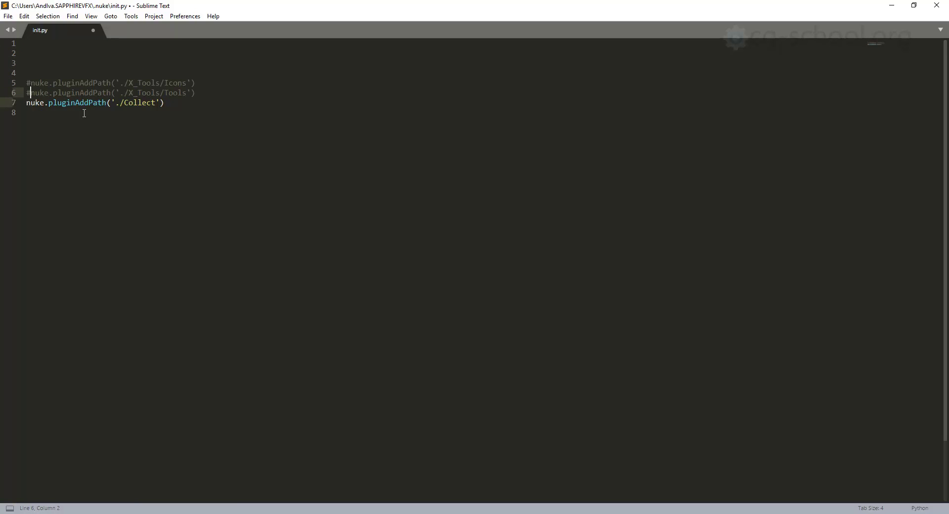
{"action": "type", "text": "#"}
{"action": "key", "text": "Up"}
{"action": "key", "text": "Up"}
{"action": "key", "text": "Up"}
{"action": "key", "text": "Up"}
{"action": "key", "text": "Up"}
{"action": "key", "text": "Up"}
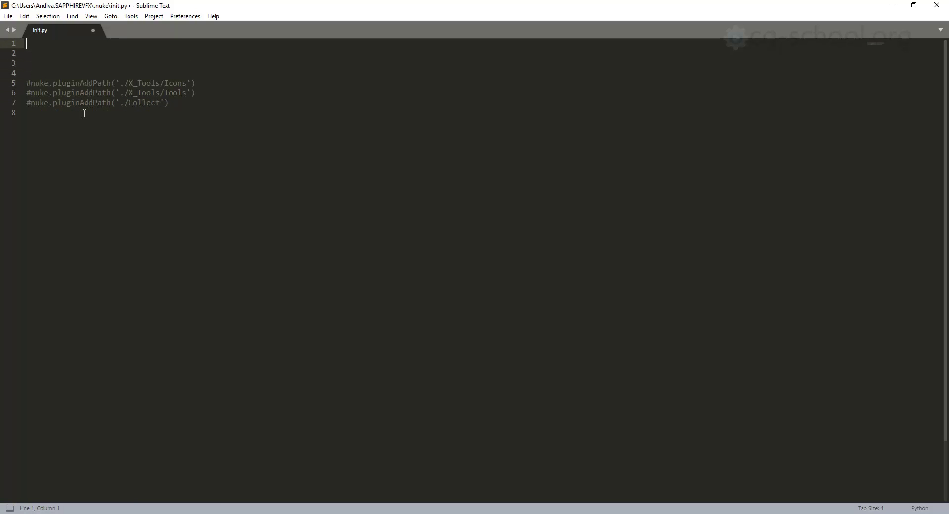
{"action": "key", "text": "Down"}
{"action": "key", "text": "Down"}
{"action": "key", "text": "Down"}
{"action": "key", "text": "Down"}
{"action": "key", "text": "Down"}
{"action": "key", "text": "Down"}
{"action": "key", "text": "Down"}
{"action": "key", "text": "Up"}
{"action": "key", "text": "Up"}
{"action": "key", "text": "Up"}
{"action": "key", "text": "Down"}
{"action": "key", "text": "Down"}
{"action": "key", "text": "Up"}
{"action": "key", "text": "Up"}
{"action": "key", "text": "Up"}
{"action": "key", "text": "Up"}
{"action": "key", "text": "Up"}
{"action": "key", "text": "Up"}
Return to File Explorer and create a folder named Gizmos in the .nuke folder
{"action": "left_click", "coordinate": [892, 6]}
{"action": "right_click", "coordinate": [486, 144]}
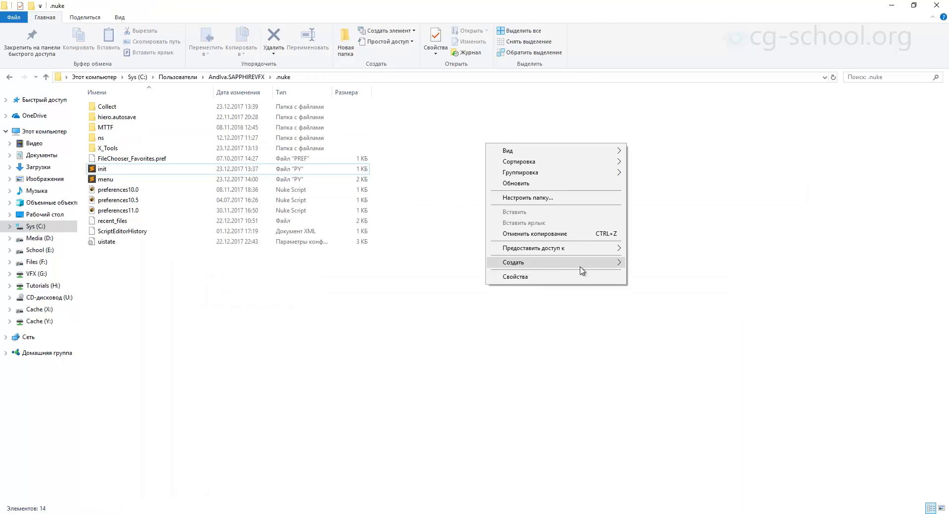
{"action": "mouse_move", "coordinate": [582, 270]}
{"action": "left_click", "coordinate": [702, 262]}
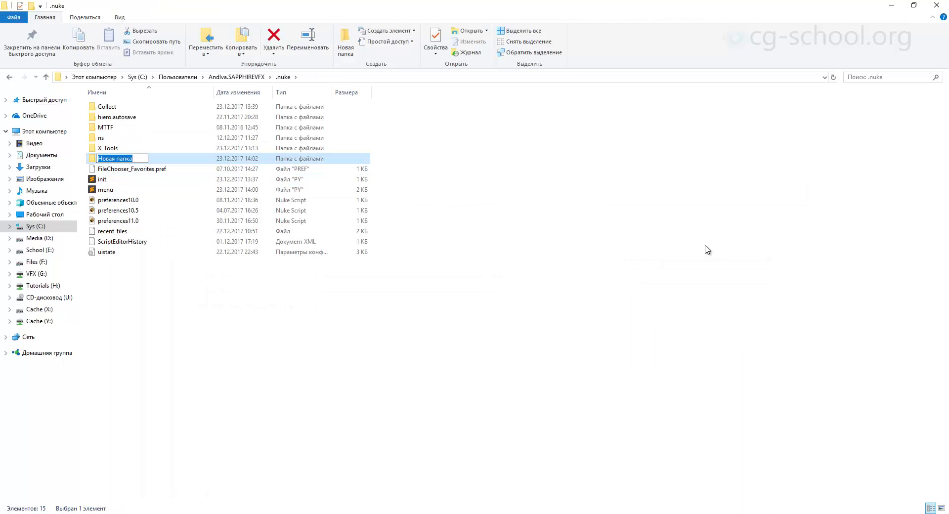
{"action": "type", "text": "Gizmos"}
{"action": "key", "text": "Return"}
Create another folder named Icons in the .nuke folder
{"action": "right_click", "coordinate": [571, 201]}
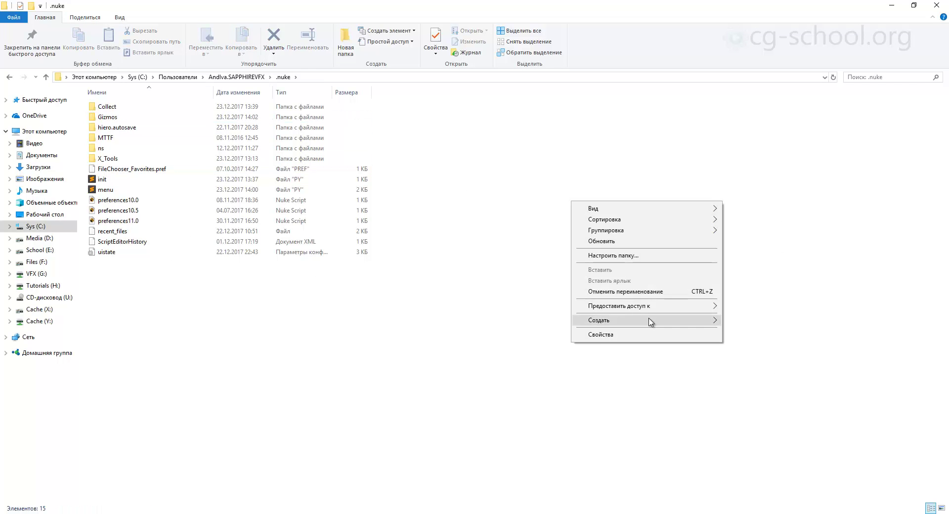
{"action": "mouse_move", "coordinate": [647, 321]}
{"action": "left_click", "coordinate": [735, 324]}
{"action": "type", "text": "I"}
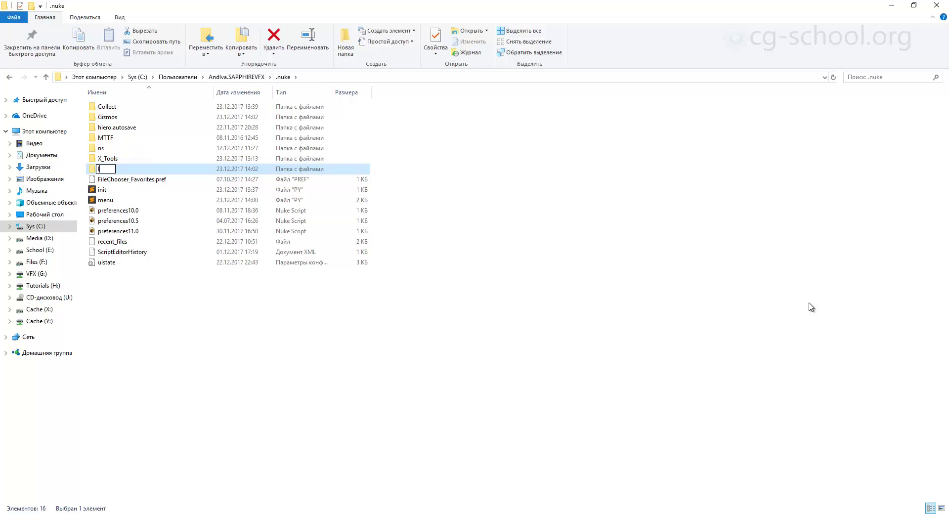
{"action": "type", "text": "cons"}
{"action": "key", "text": "Return"}
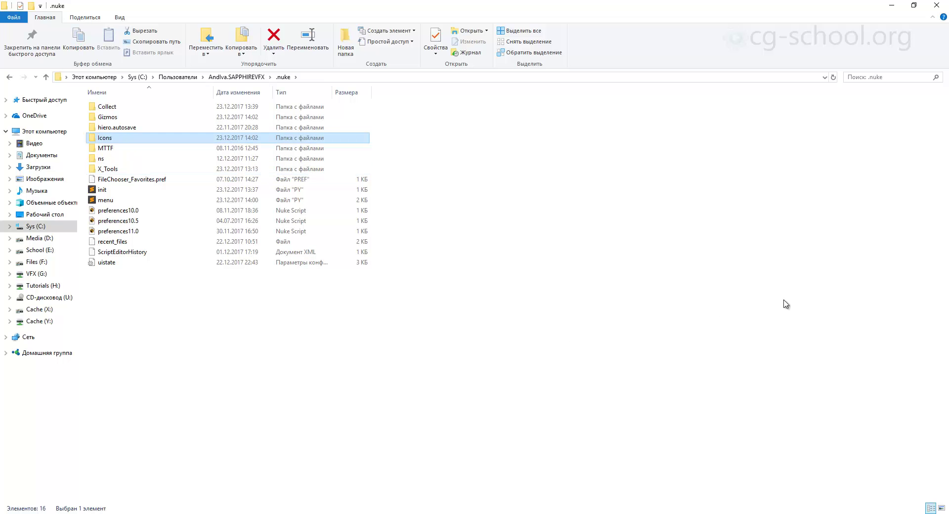
Create a third new folder in the .nuke folder and name it Scripts
{"action": "right_click", "coordinate": [583, 193]}
{"action": "mouse_move", "coordinate": [708, 314]}
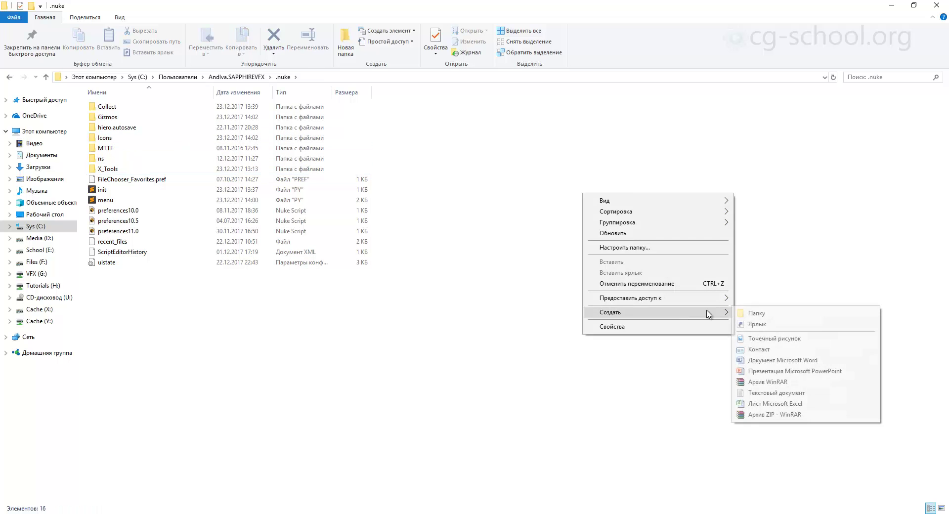
{"action": "left_click", "coordinate": [755, 314]}
{"action": "type", "text": "Plugin"}
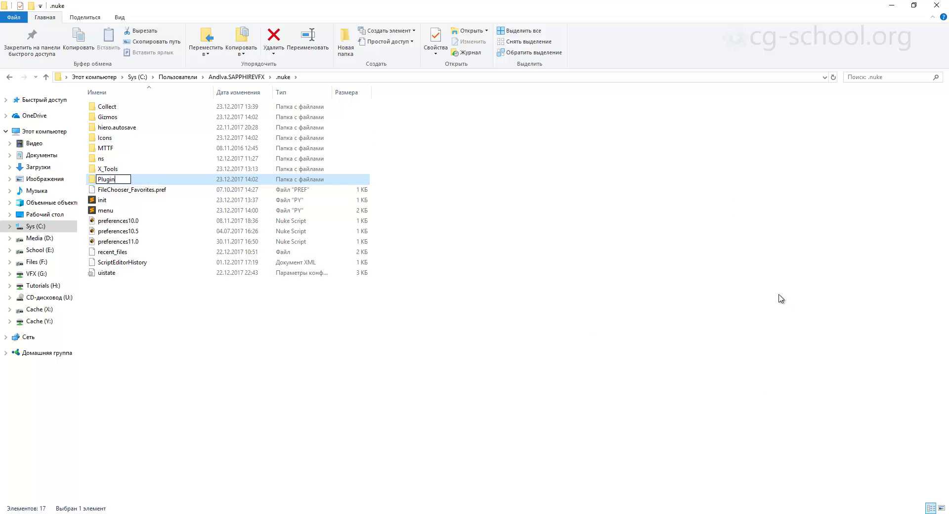
{"action": "key", "text": "BackSpace"}
{"action": "key", "text": "BackSpace"}
{"action": "key", "text": "BackSpace"}
{"action": "key", "text": "BackSpace"}
{"action": "key", "text": "BackSpace"}
{"action": "key", "text": "BackSpace"}
{"action": "type", "text": "Scripts"}
{"action": "key", "text": "Return"}
{"action": "left_click", "coordinate": [445, 407]}
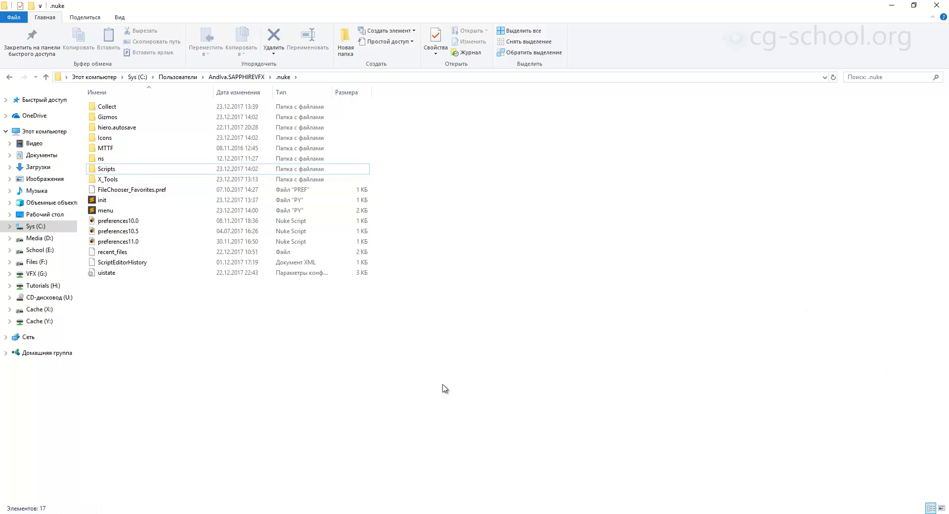
Copy X_Distort.gizmo from the X_Tools/Tools folder into the new Gizmos folder
{"action": "double_click", "coordinate": [116, 179]}
{"action": "double_click", "coordinate": [119, 121]}
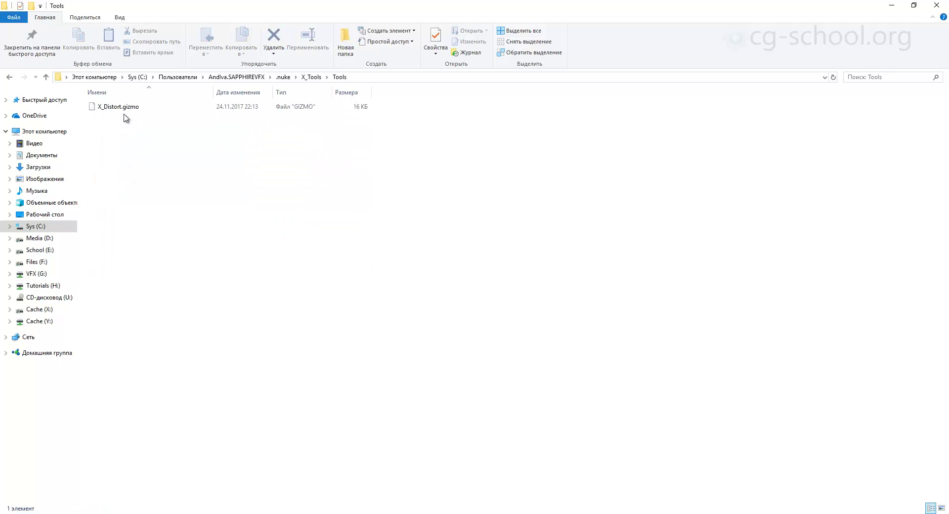
{"action": "left_click", "coordinate": [129, 107]}
{"action": "left_click", "coordinate": [283, 76]}
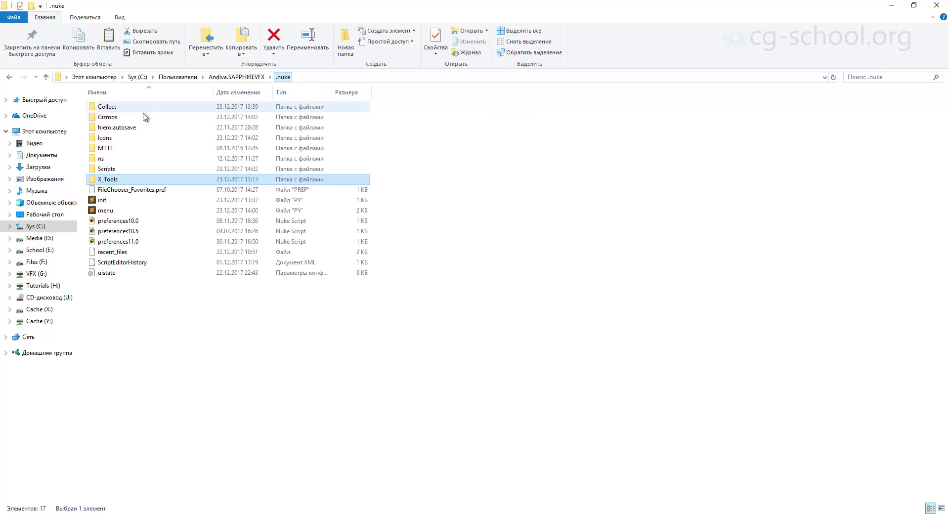
{"action": "left_click", "coordinate": [121, 118]}
{"action": "double_click", "coordinate": [121, 117]}
{"action": "key", "text": "ctrl+v"}
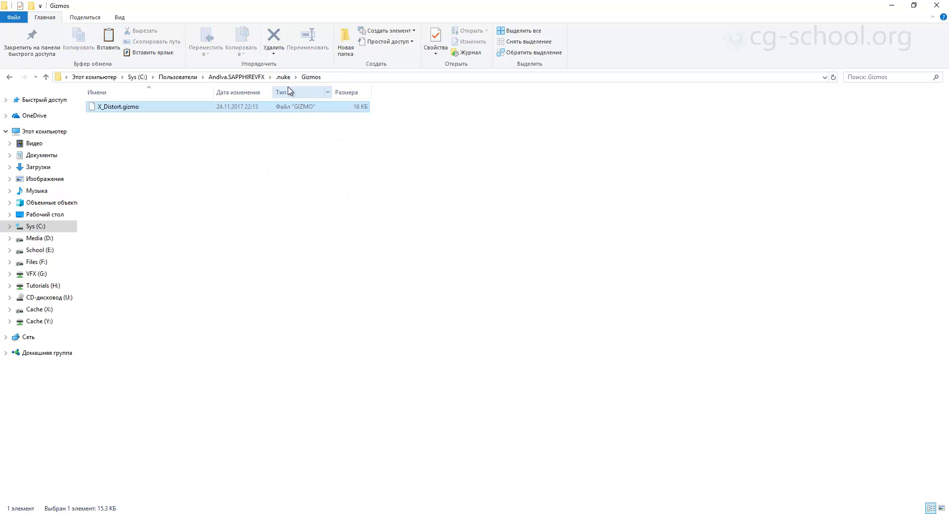
Copy the X_Distort and X_Tools images from the X_Tools/Icons folder into the new Icons folder
{"action": "left_click", "coordinate": [283, 77]}
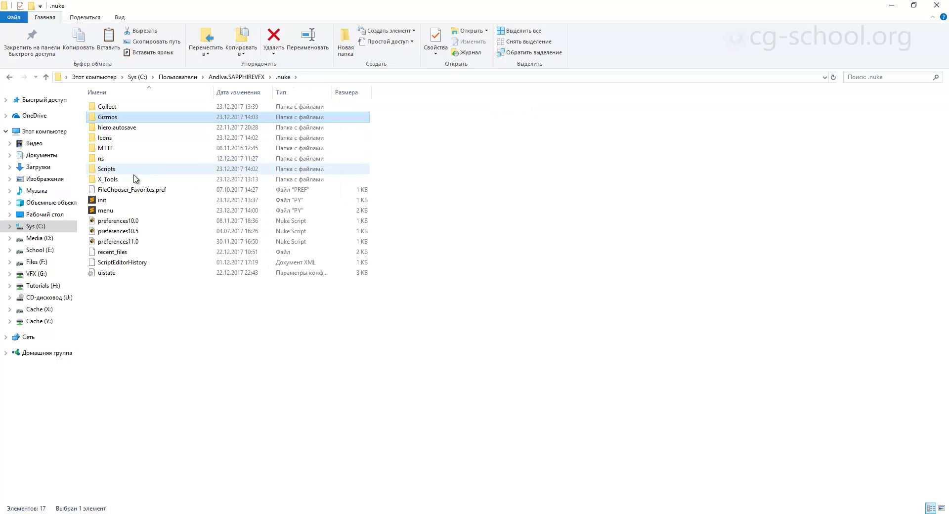
{"action": "double_click", "coordinate": [120, 180]}
{"action": "key", "text": "ctrl+a"}
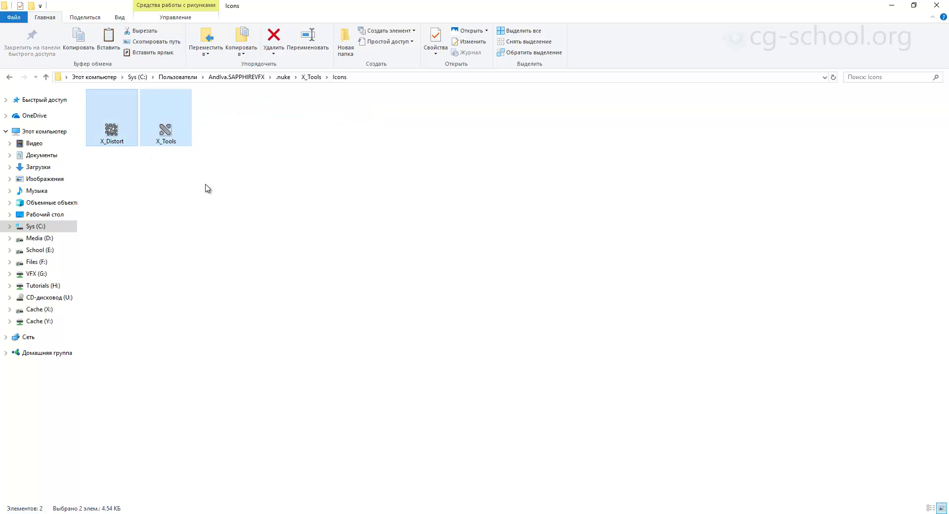
{"action": "left_click", "coordinate": [283, 77]}
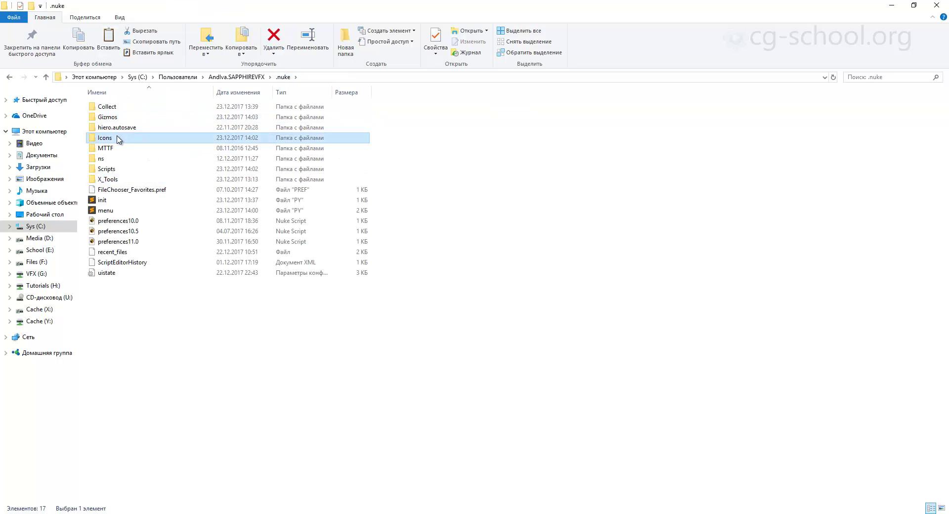
{"action": "double_click", "coordinate": [114, 137]}
{"action": "key", "text": "ctrl+a"}
Copy the nukecollect PY file from the Collect folder into the new Scripts folder
{"action": "left_click", "coordinate": [283, 76]}
{"action": "double_click", "coordinate": [119, 106]}
{"action": "left_click", "coordinate": [121, 107]}
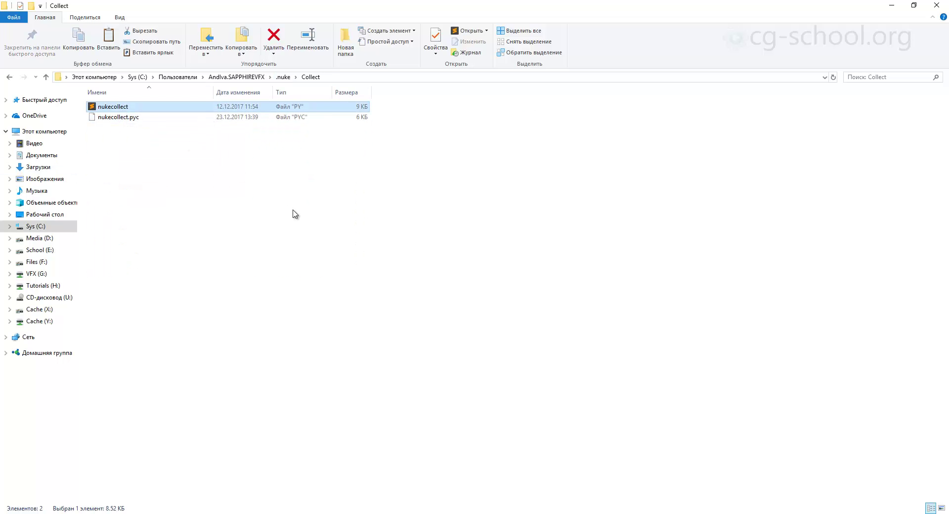
{"action": "left_click", "coordinate": [283, 77]}
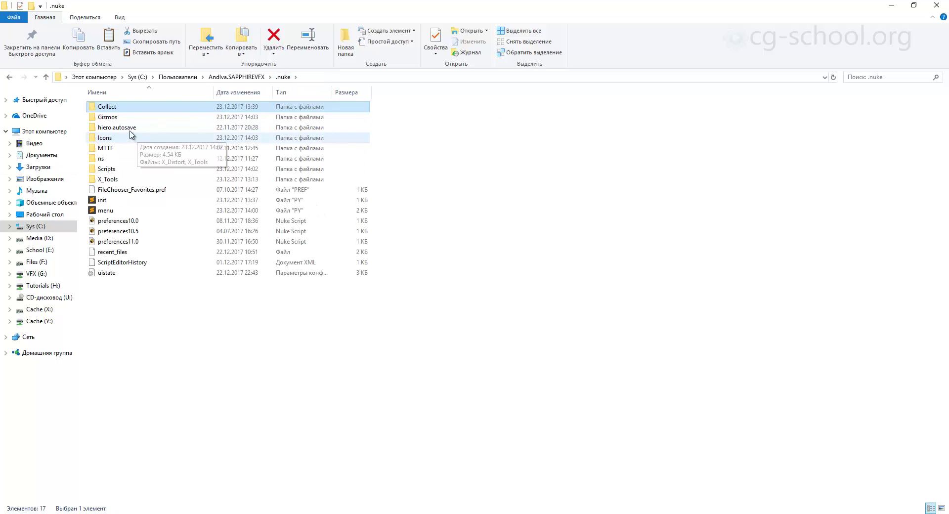
{"action": "double_click", "coordinate": [106, 168]}
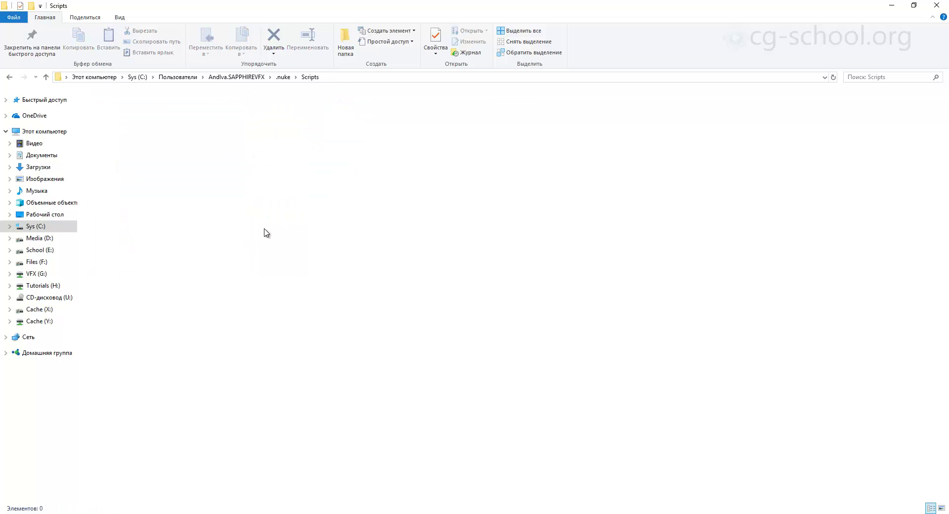
Delete the old X_Tools and Collect folders from the .nuke folder
{"action": "left_click", "coordinate": [283, 76]}
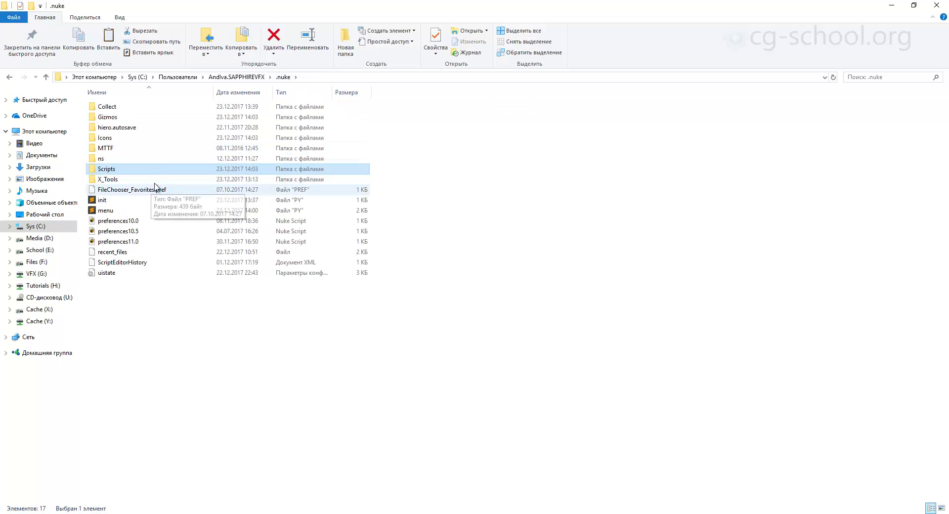
{"action": "left_click", "coordinate": [126, 180]}
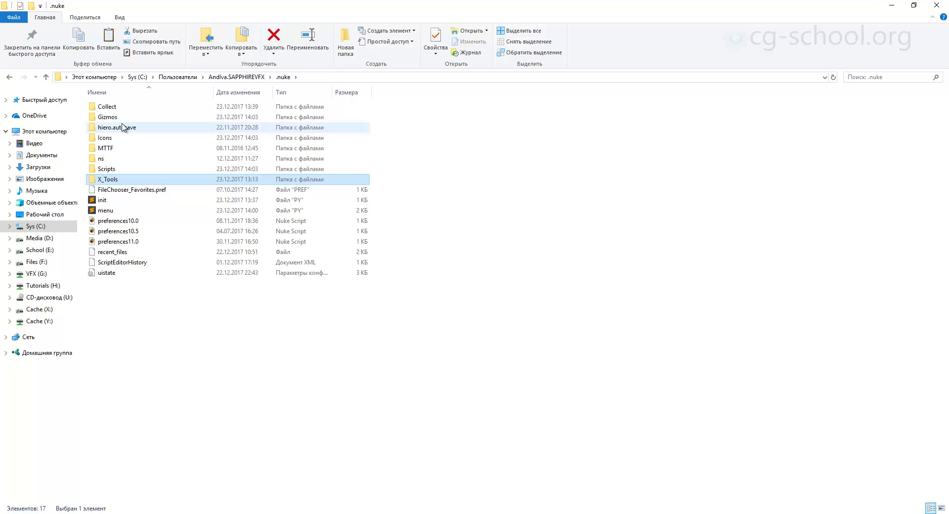
{"action": "left_click", "coordinate": [122, 108], "text": "ctrl"}
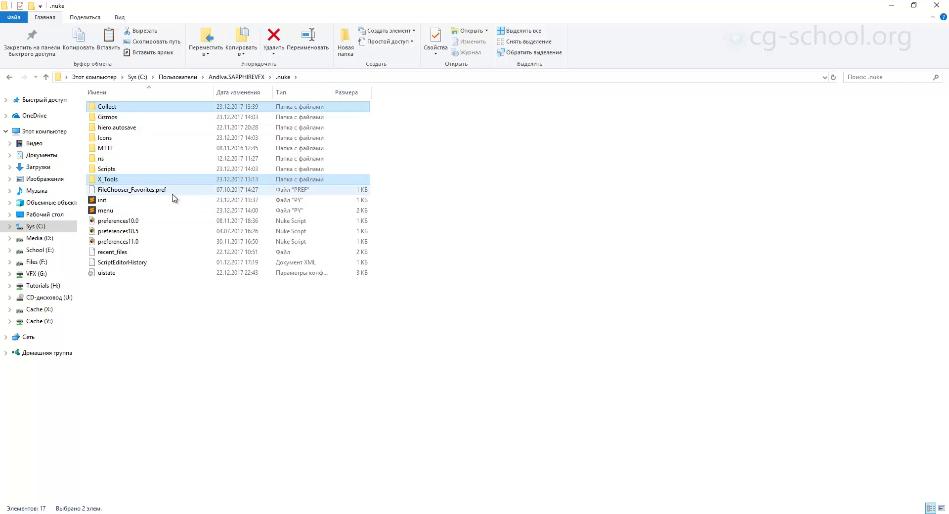
{"action": "key", "text": "Delete"}
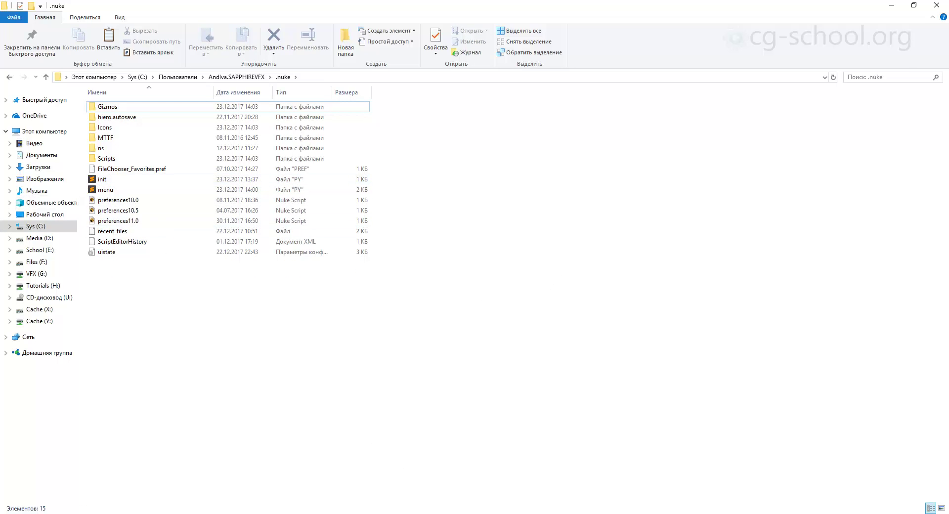
Open init.py from the .nuke folder and add nuke.pluginAddPath('./Gizmos') as its first line
{"action": "double_click", "coordinate": [163, 179]}
{"action": "left_click_drag", "start_coordinate": [196, 83], "coordinate": [31, 85]}
{"action": "key", "text": "ctrl+c"}
{"action": "left_click", "coordinate": [46, 44]}
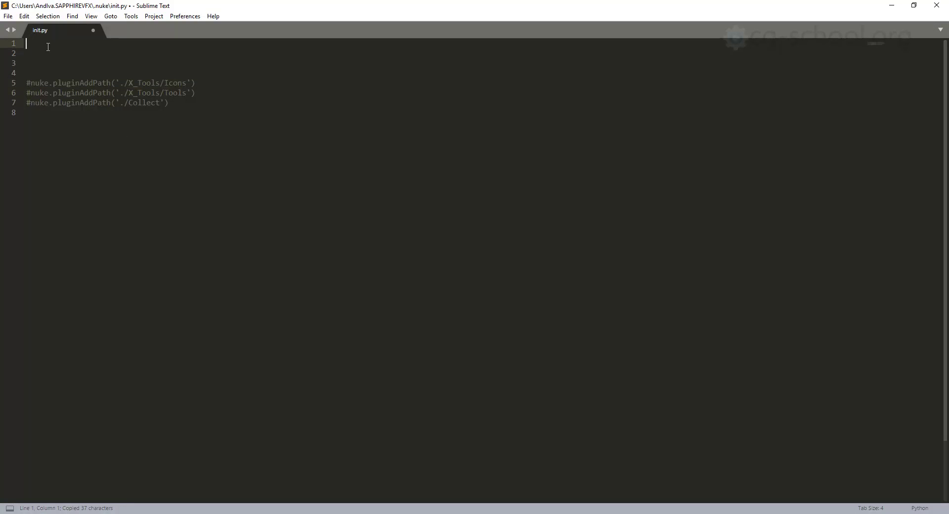
{"action": "key", "text": "ctrl+v"}
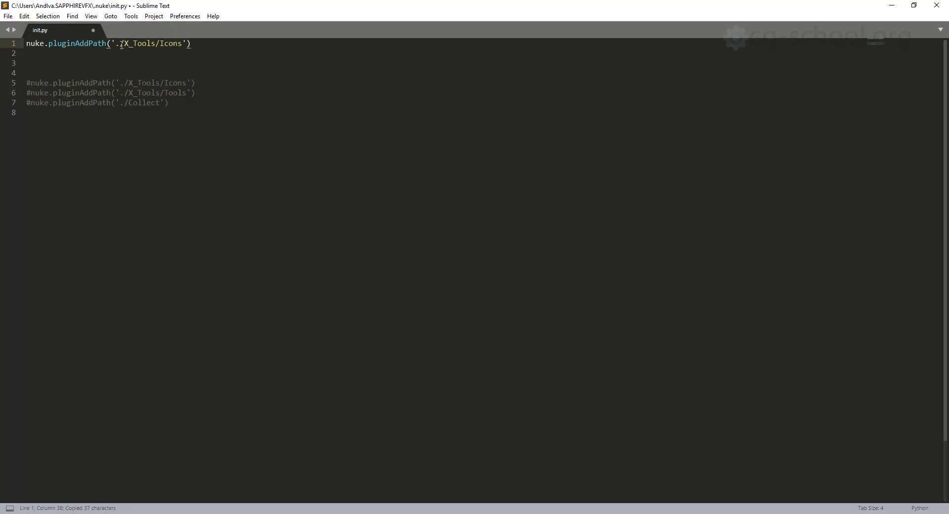
{"action": "left_click_drag", "start_coordinate": [123, 45], "coordinate": [183, 44]}
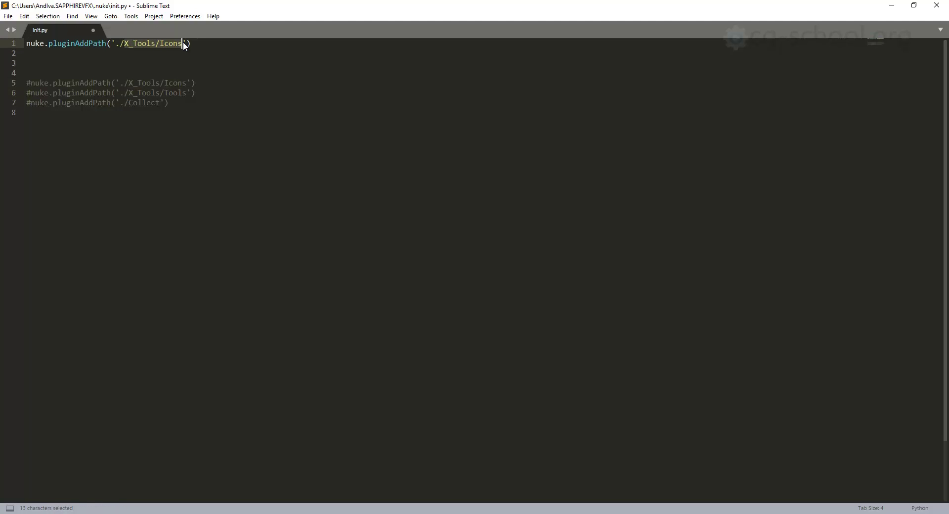
{"action": "type", "text": "Gizmos"}
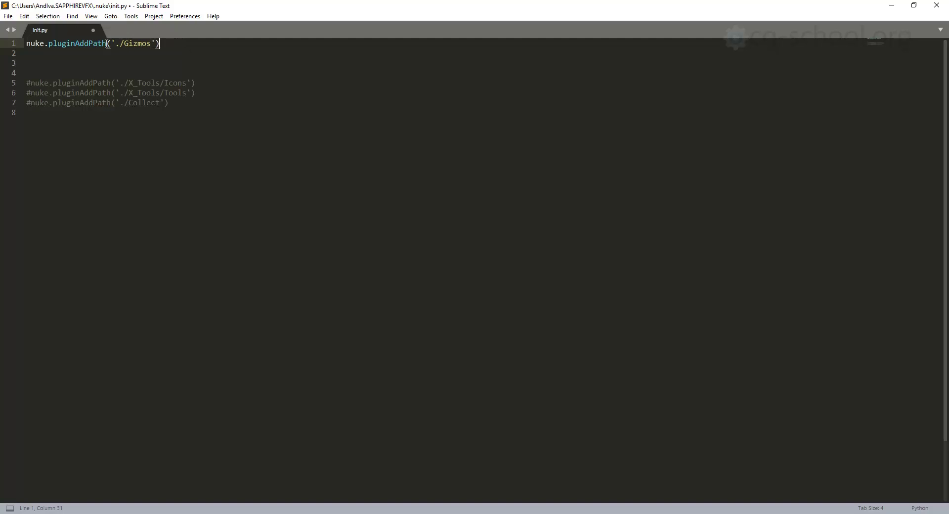
Duplicate the Gizmos path line twice below it in init.py and change the first copy's path to './Icons'
{"action": "left_click_drag", "start_coordinate": [178, 43], "coordinate": [26, 44]}
{"action": "key", "text": "ctrl+c"}
{"action": "left_click", "coordinate": [105, 58]}
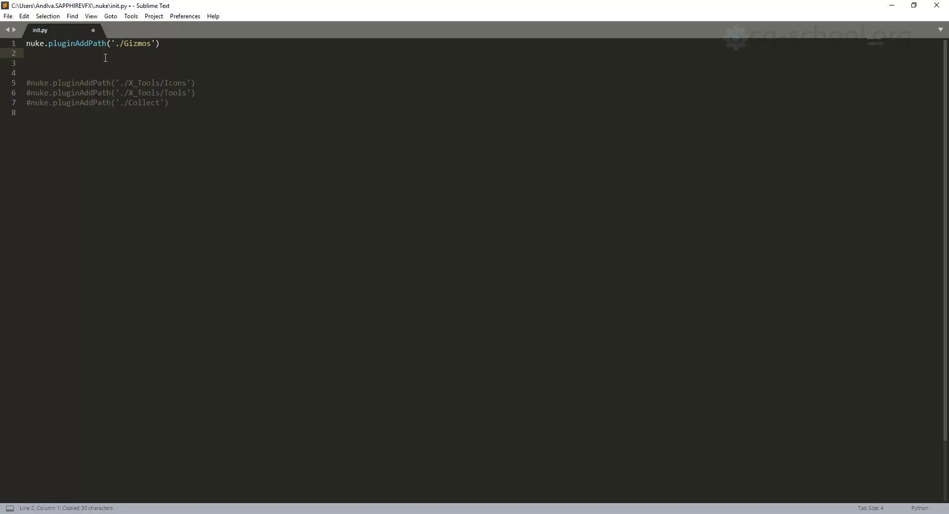
{"action": "key", "text": "ctrl+v"}
{"action": "key", "text": "Return"}
{"action": "key", "text": "ctrl+v"}
{"action": "double_click", "coordinate": [128, 54]}
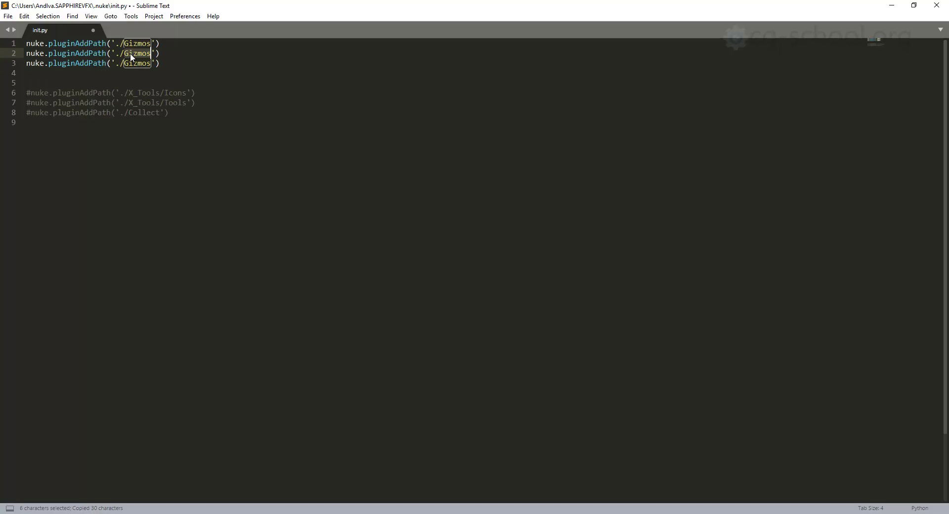
{"action": "type", "text": "Icons"}
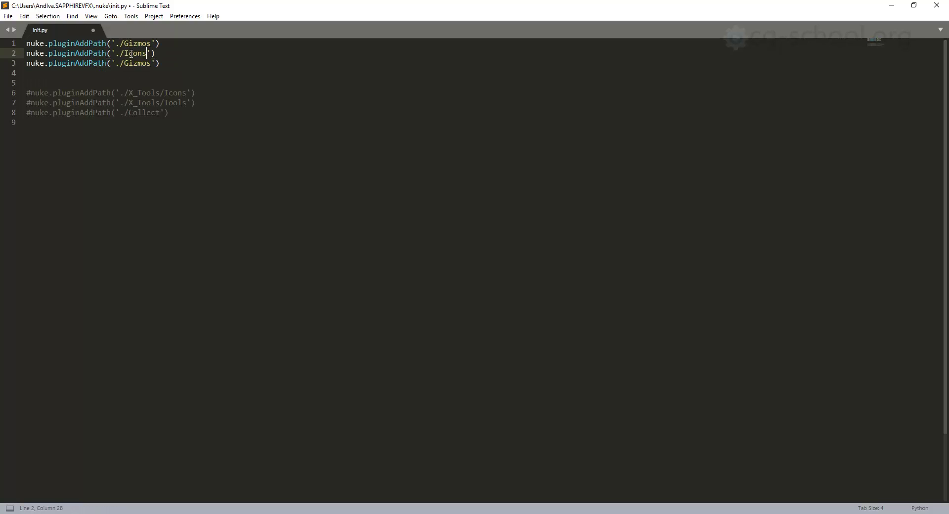
Change the third plugin path in init.py to './Scripts' and save the file
{"action": "double_click", "coordinate": [137, 63]}
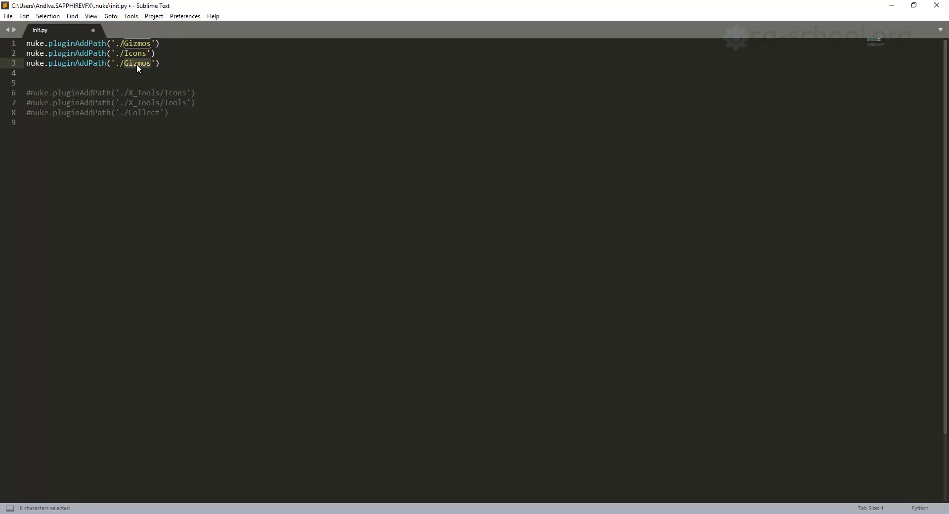
{"action": "type", "text": "Scripts"}
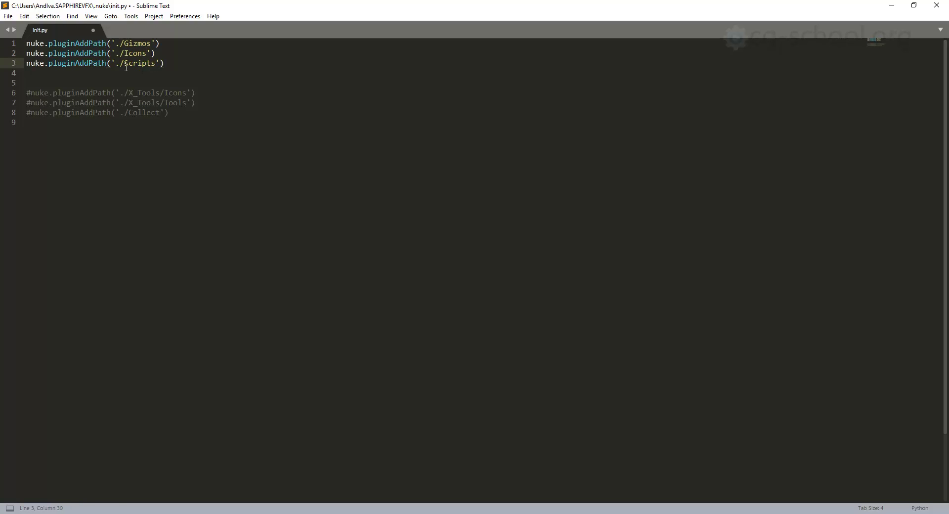
{"action": "left_click", "coordinate": [286, 142]}
{"action": "key", "text": "ctrl+s"}
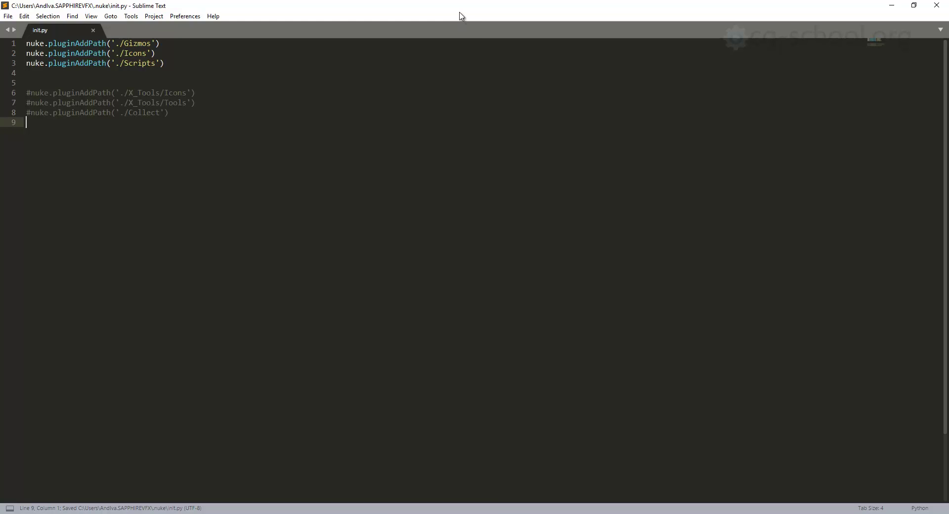
Compare the three plugin paths in init.py with the Gizmos, Icons and Scripts folders in .nuke
{"action": "left_click_drag", "start_coordinate": [459, 13], "coordinate": [586, 79]}
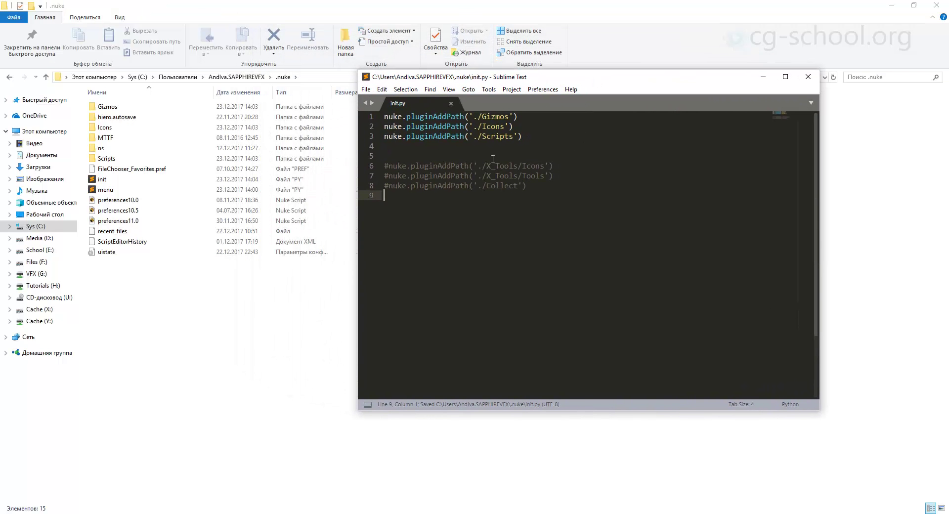
{"action": "left_click", "coordinate": [531, 143]}
{"action": "key", "text": "ctrl+s"}
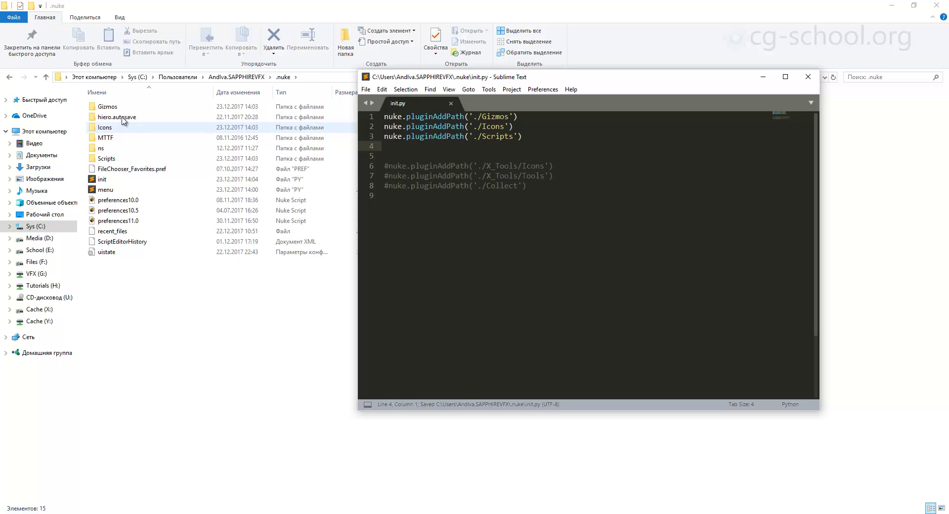
{"action": "key", "text": "alt+F4"}
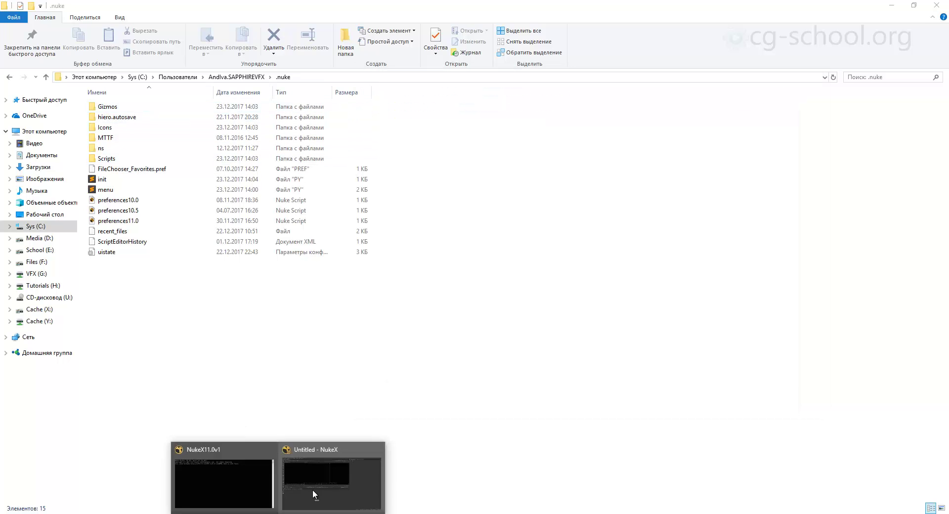
Switch to NukeX and check that the X_Distort tool and the Collect menu load
{"action": "left_click", "coordinate": [312, 489]}
{"action": "key", "text": "alt+Tab"}
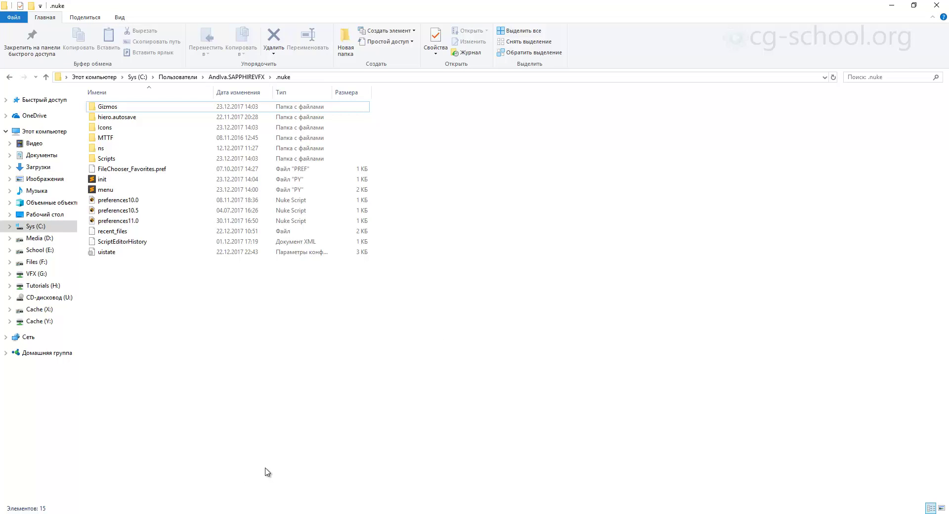
{"action": "key", "text": "alt+Tab"}
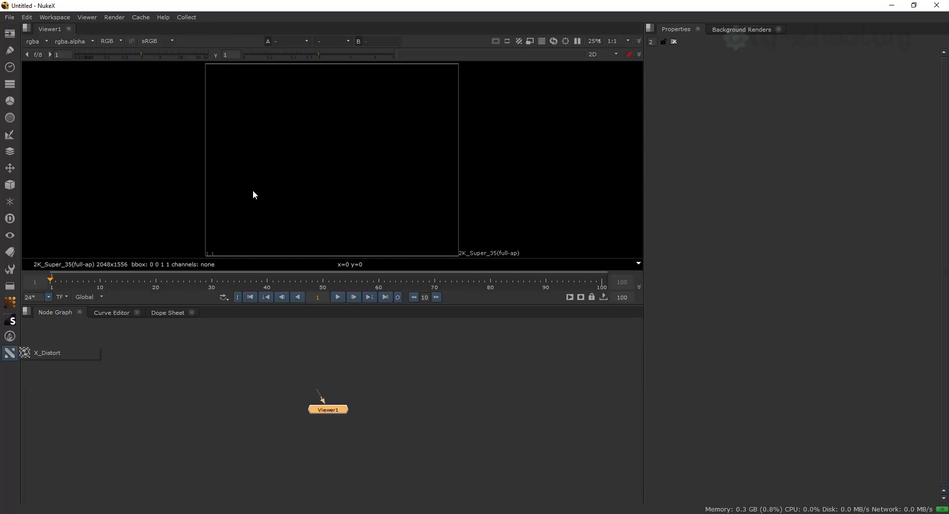
{"action": "left_click", "coordinate": [193, 18]}
{"action": "left_click", "coordinate": [322, 9]}
{"action": "left_click", "coordinate": [892, 5]}
{"action": "left_click", "coordinate": [604, 8]}
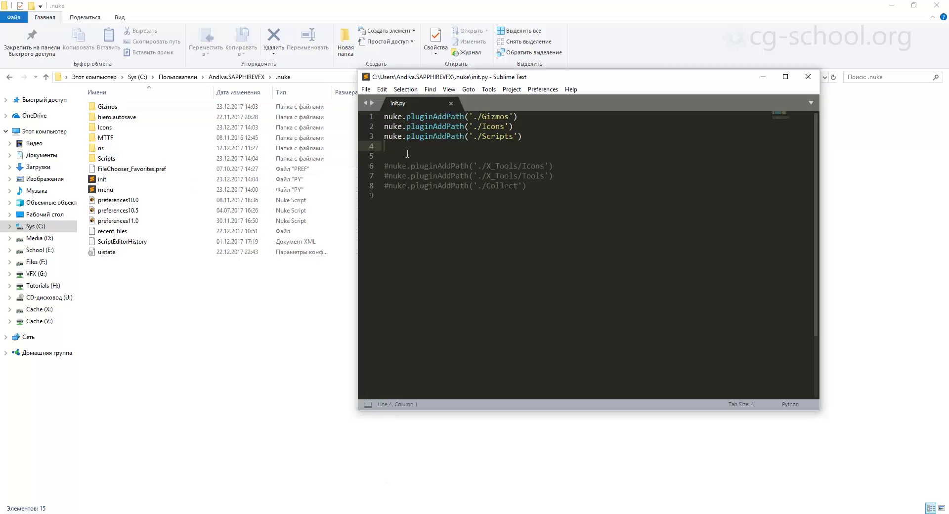
{"action": "left_click_drag", "start_coordinate": [514, 79], "coordinate": [463, 84]}
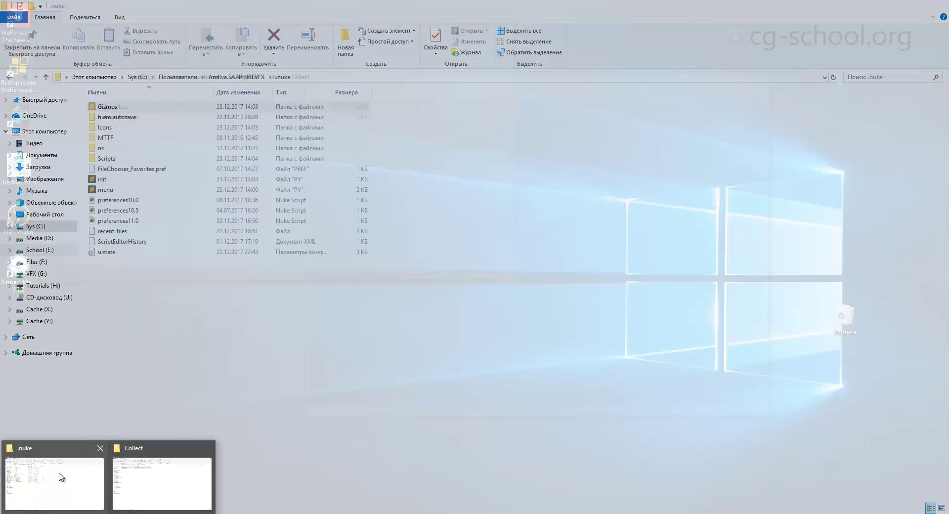
Copy X_Tesla.gizmo from the nukepedia files' X_Tesla/X_Tools/Tools folder into the Gizmos folder in .nuke
{"action": "left_click", "coordinate": [62, 477]}
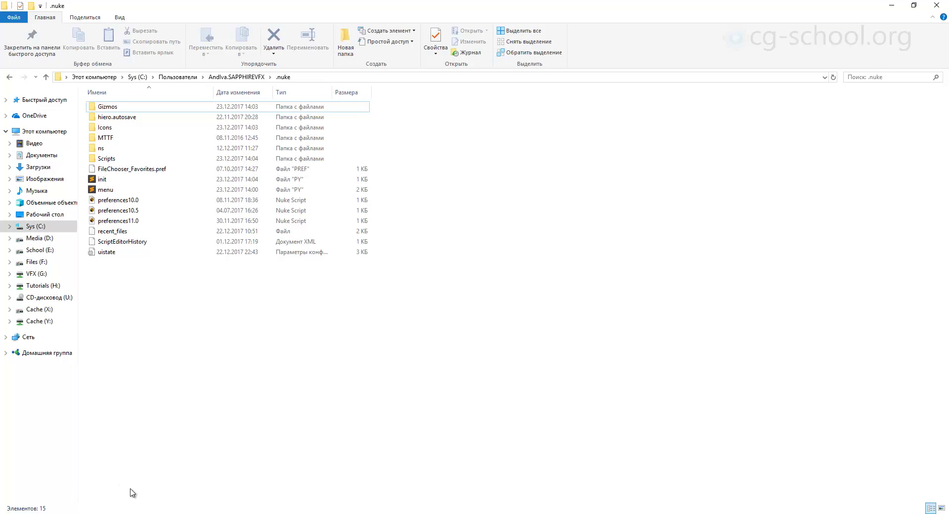
{"action": "left_click", "coordinate": [169, 474]}
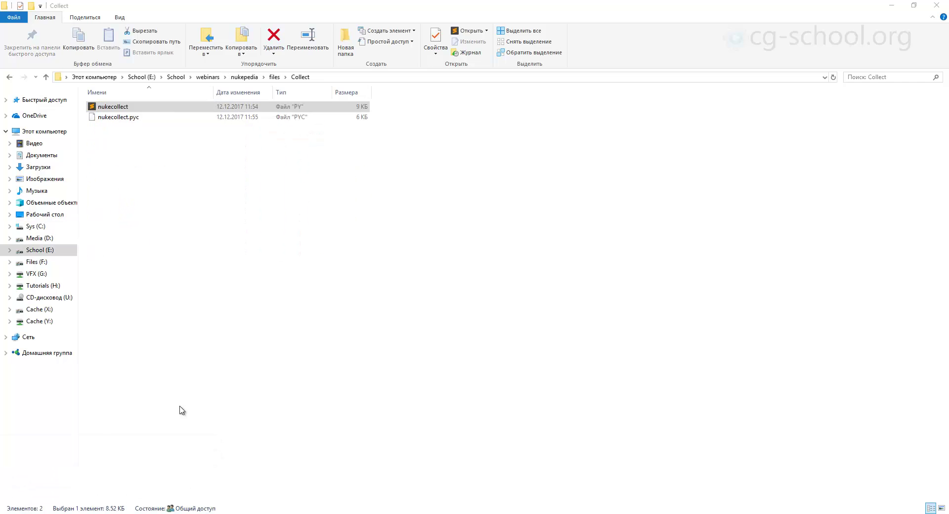
{"action": "left_click", "coordinate": [271, 77]}
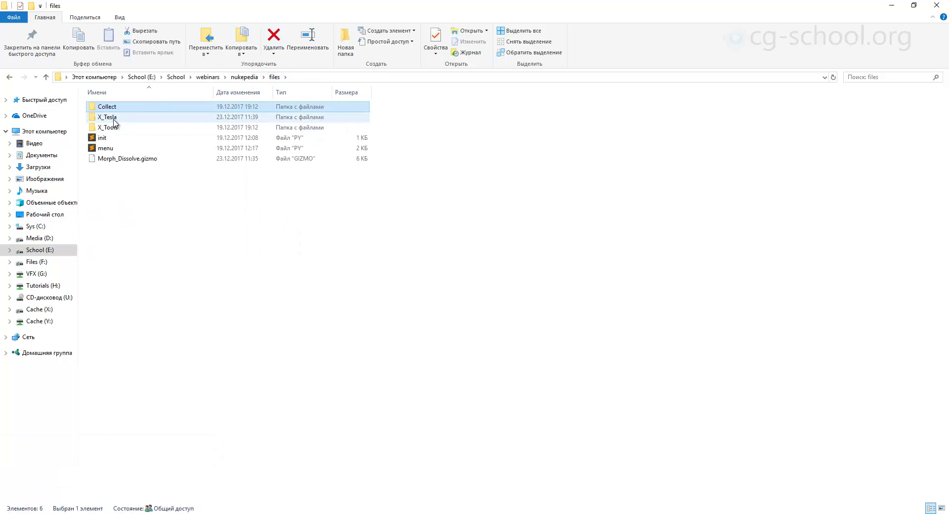
{"action": "double_click", "coordinate": [111, 117]}
{"action": "double_click", "coordinate": [113, 109]}
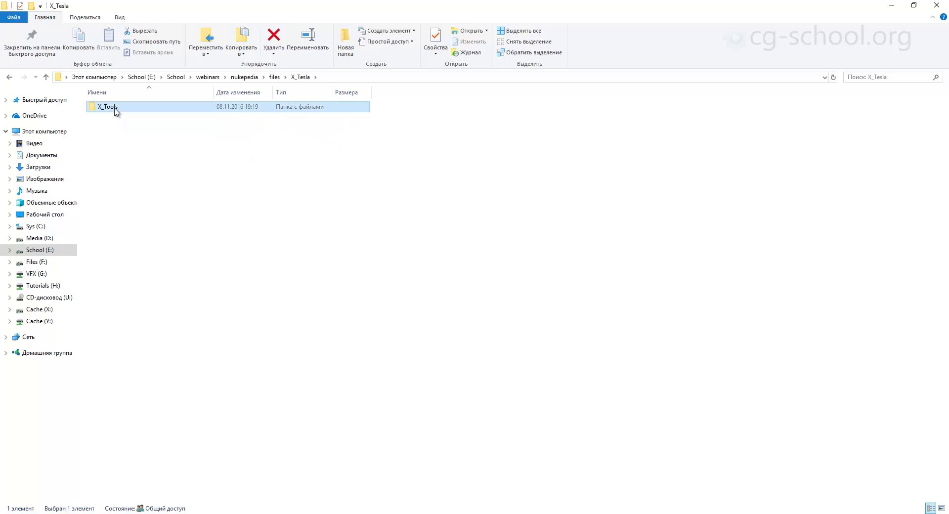
{"action": "double_click", "coordinate": [105, 118]}
{"action": "left_click", "coordinate": [113, 108]}
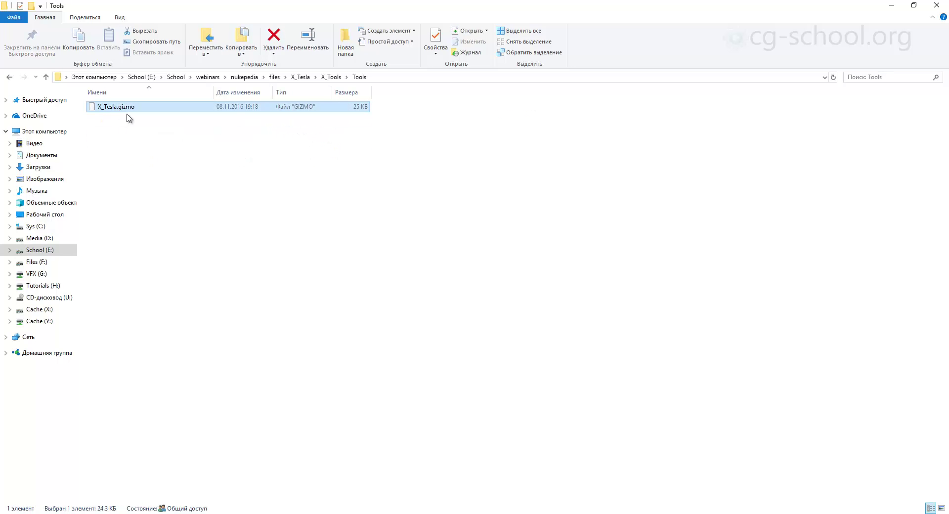
{"action": "key", "text": "ctrl+c"}
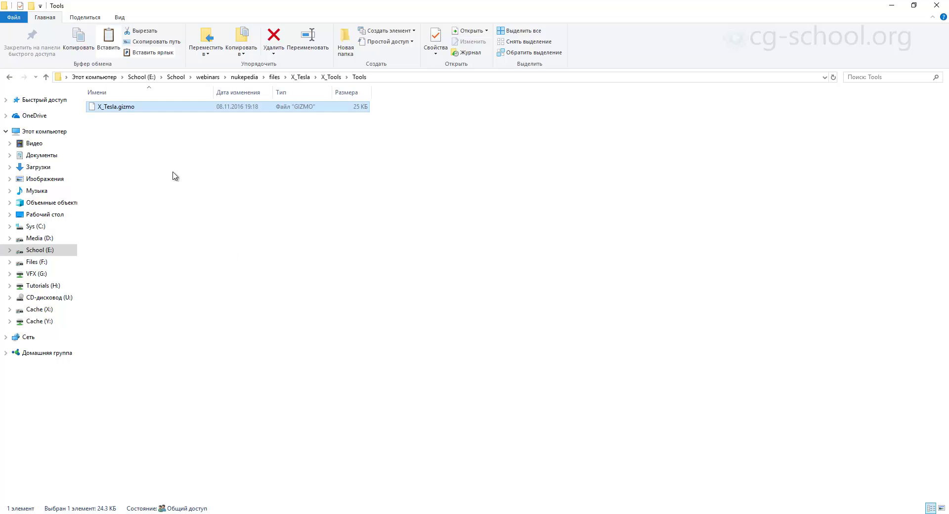
{"action": "left_click", "coordinate": [94, 489]}
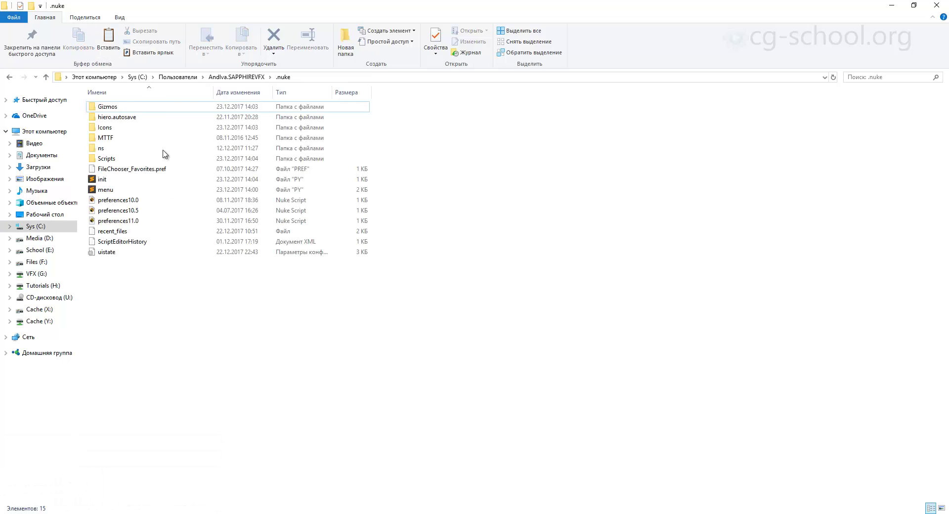
{"action": "double_click", "coordinate": [107, 105]}
{"action": "key", "text": "ctrl+v"}
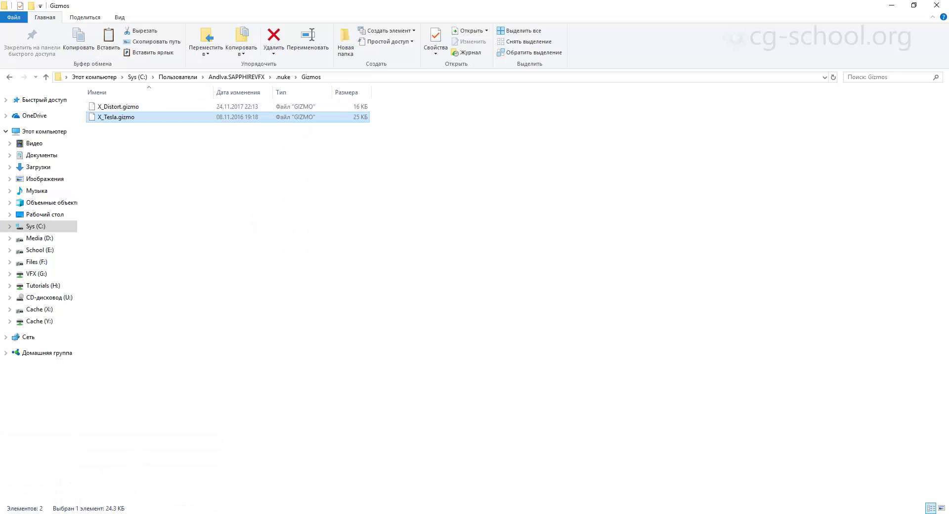
Copy the X_Tesla image from the X_Tesla/X_Tools/Icons folder into the Icons folder in .nuke
{"action": "mouse_move", "coordinate": [126, 512]}
{"action": "left_click", "coordinate": [153, 493]}
{"action": "left_click", "coordinate": [330, 76]}
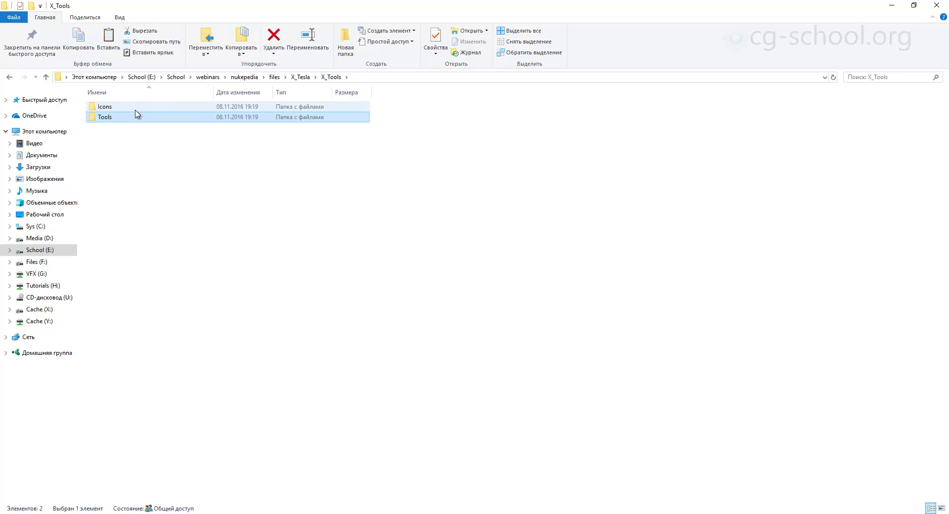
{"action": "double_click", "coordinate": [132, 106]}
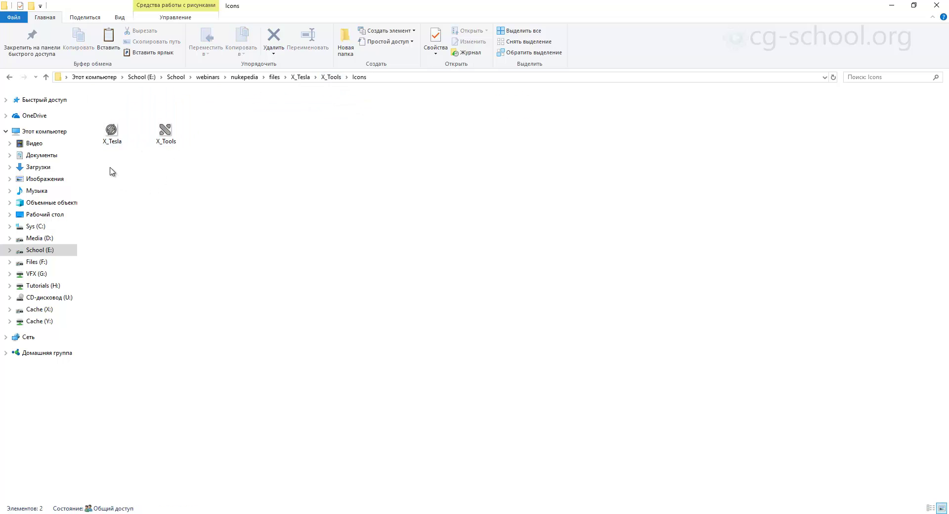
{"action": "left_click", "coordinate": [123, 143]}
{"action": "mouse_move", "coordinate": [124, 510]}
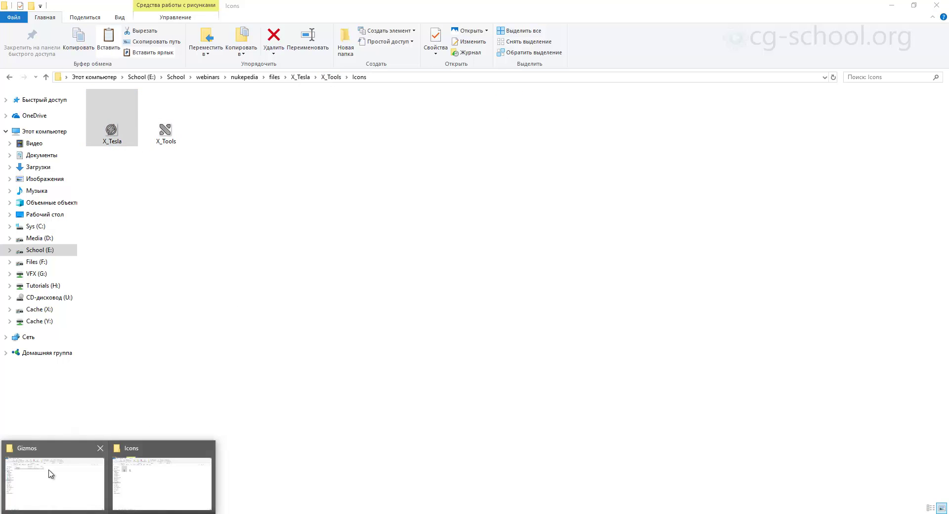
{"action": "left_click", "coordinate": [51, 472]}
{"action": "left_click", "coordinate": [284, 77]}
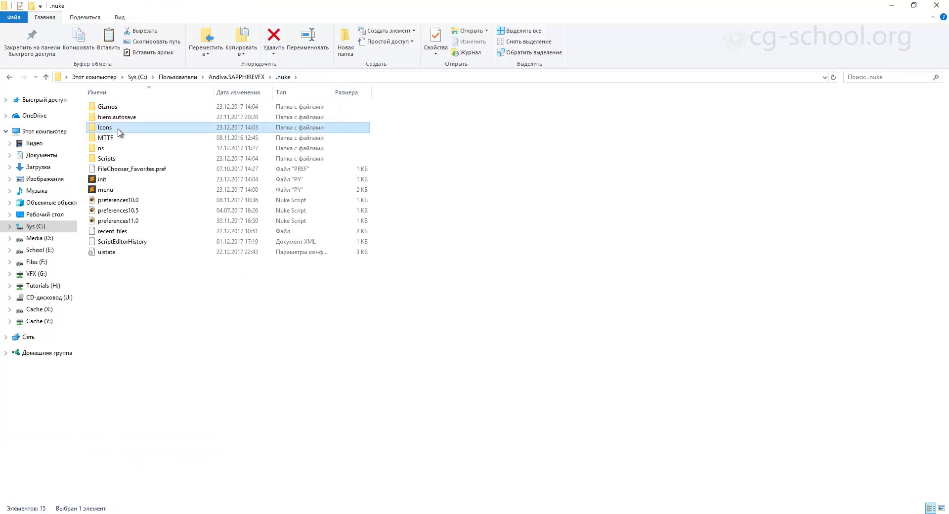
{"action": "double_click", "coordinate": [121, 128]}
{"action": "key", "text": "ctrl+v"}
{"action": "left_click", "coordinate": [141, 117]}
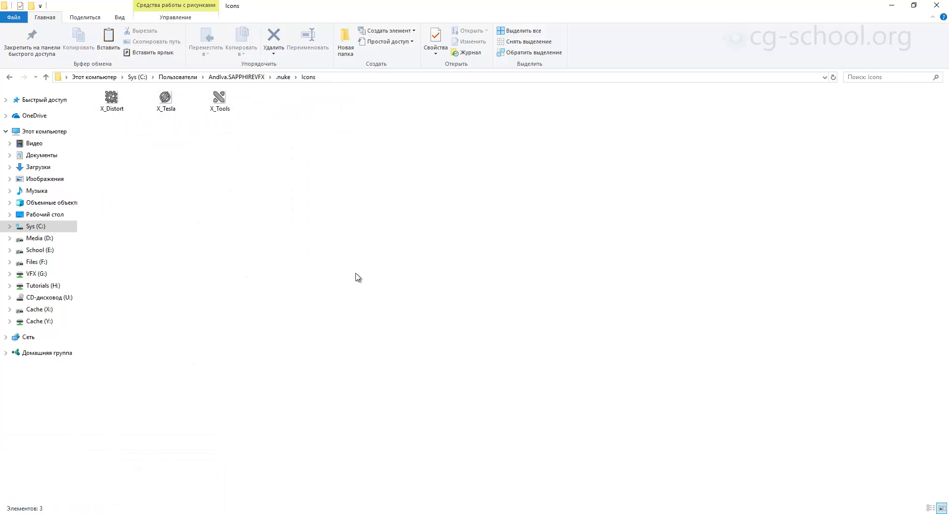
Switch to Sublime Text and open the recent file menu.py from the .nuke folder
{"action": "left_click", "coordinate": [393, 513]}
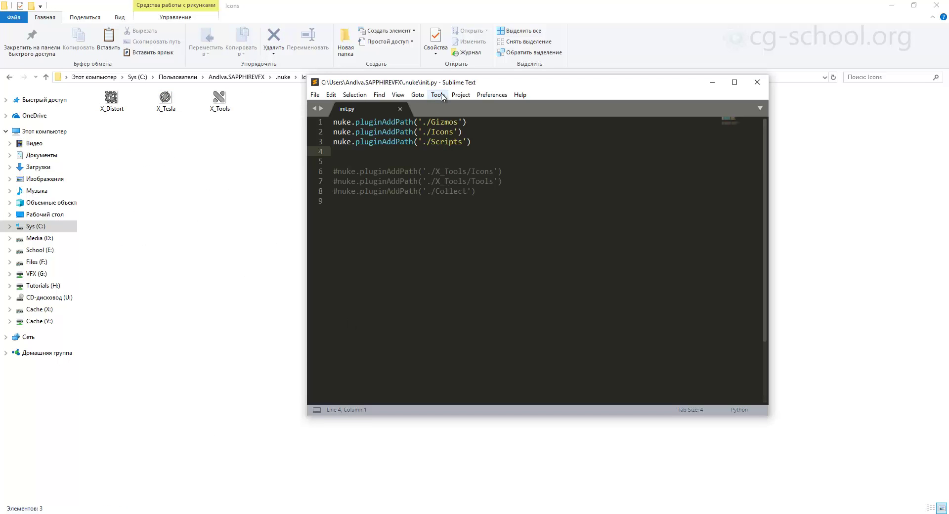
{"action": "left_click_drag", "start_coordinate": [448, 86], "coordinate": [398, 83]}
{"action": "double_click", "coordinate": [399, 80]}
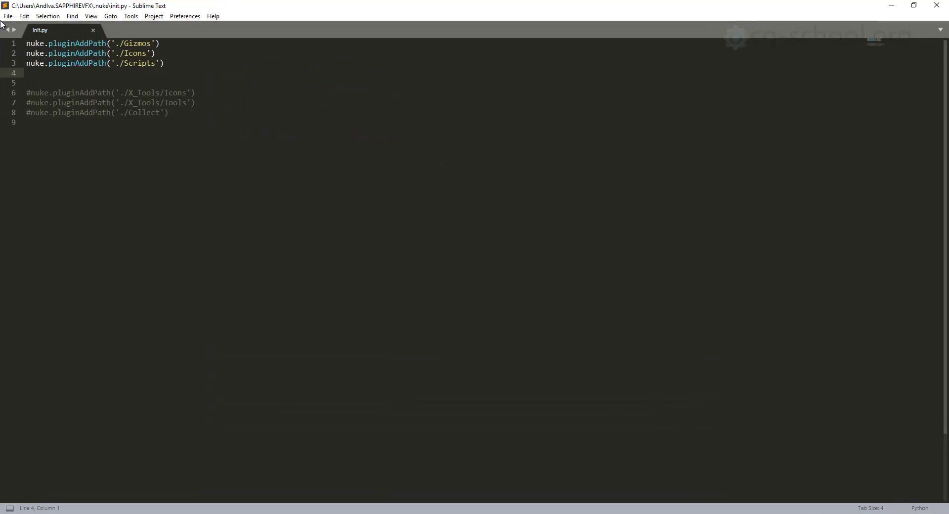
{"action": "left_click", "coordinate": [8, 15]}
{"action": "mouse_move", "coordinate": [123, 61]}
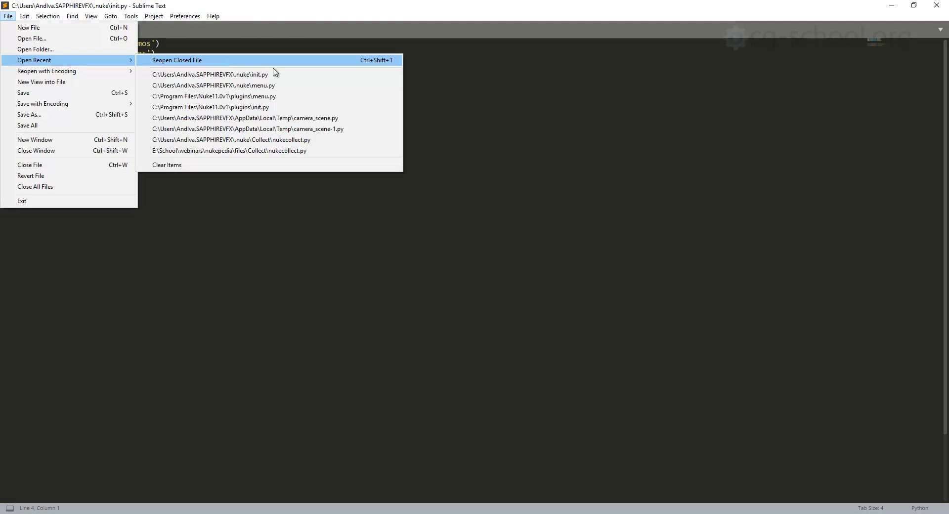
{"action": "left_click", "coordinate": [276, 85]}
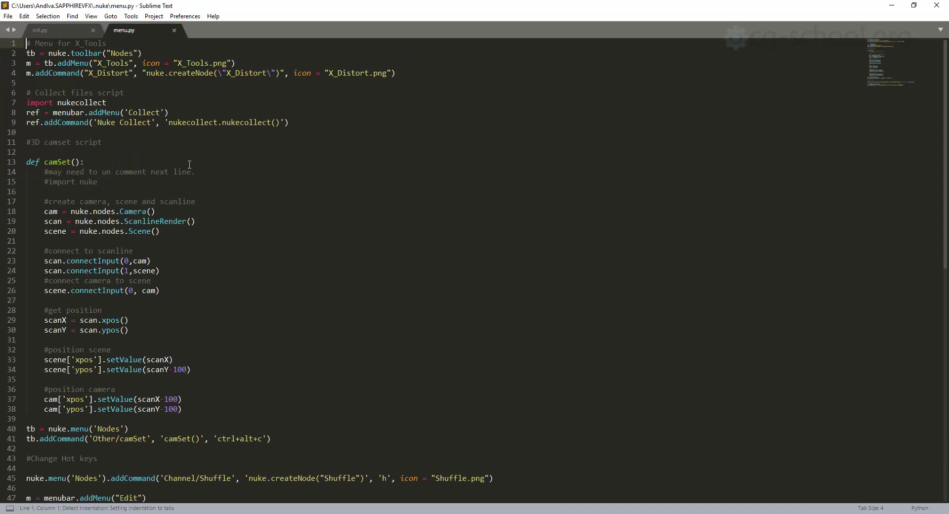
Duplicate the X_Distort addCommand line in menu.py onto a new line directly below it
{"action": "left_click_drag", "start_coordinate": [435, 73], "coordinate": [26, 73]}
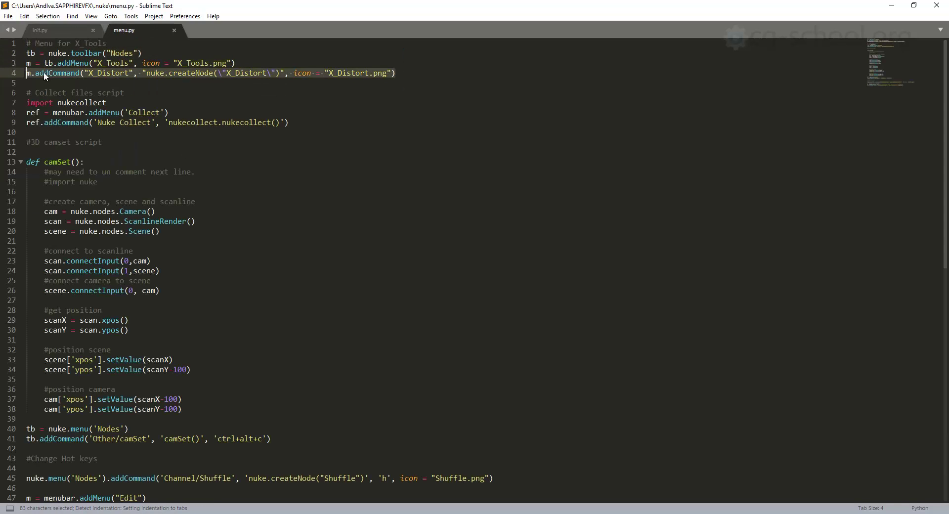
{"action": "key", "text": "ctrl+c"}
{"action": "left_click", "coordinate": [404, 72]}
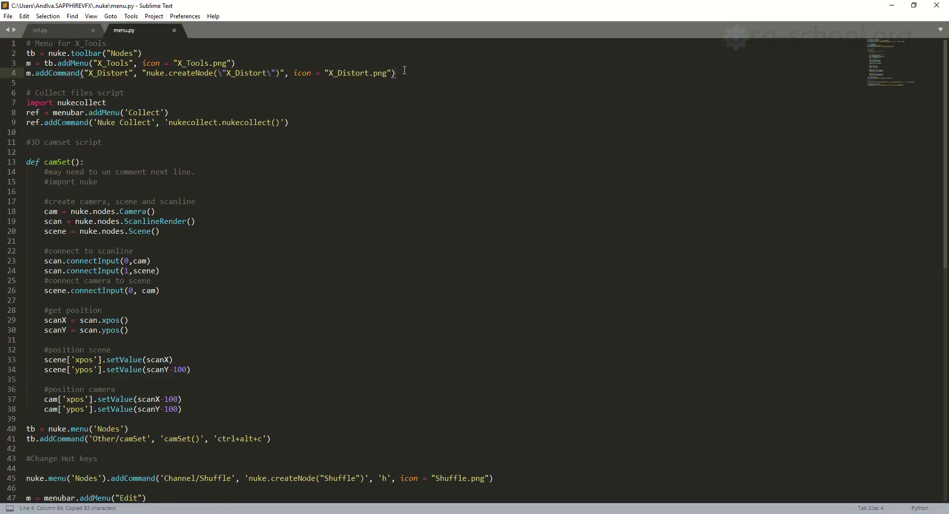
{"action": "key", "text": "Return"}
{"action": "key", "text": "ctrl+v"}
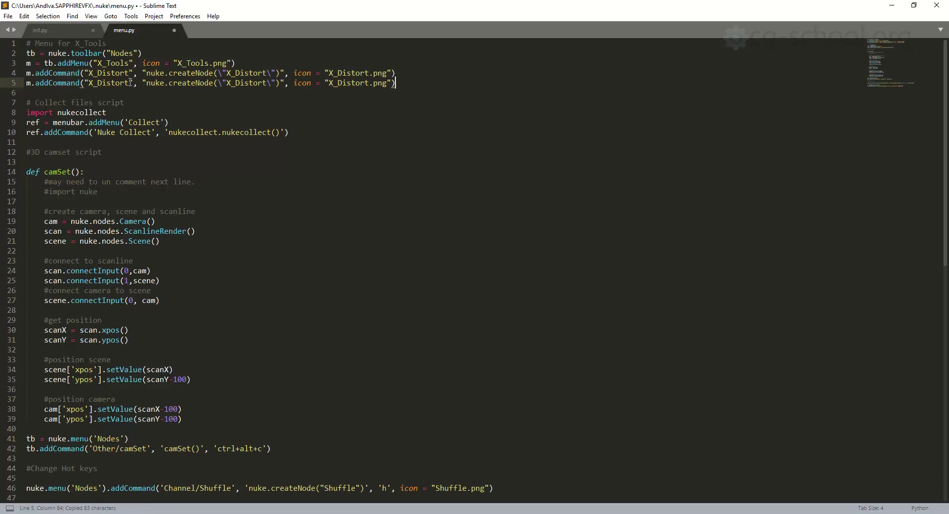
Change the menu label in the duplicated addCommand line to X_Tesla
{"action": "left_click_drag", "start_coordinate": [97, 63], "coordinate": [106, 85]}
{"action": "left_click", "coordinate": [121, 83]}
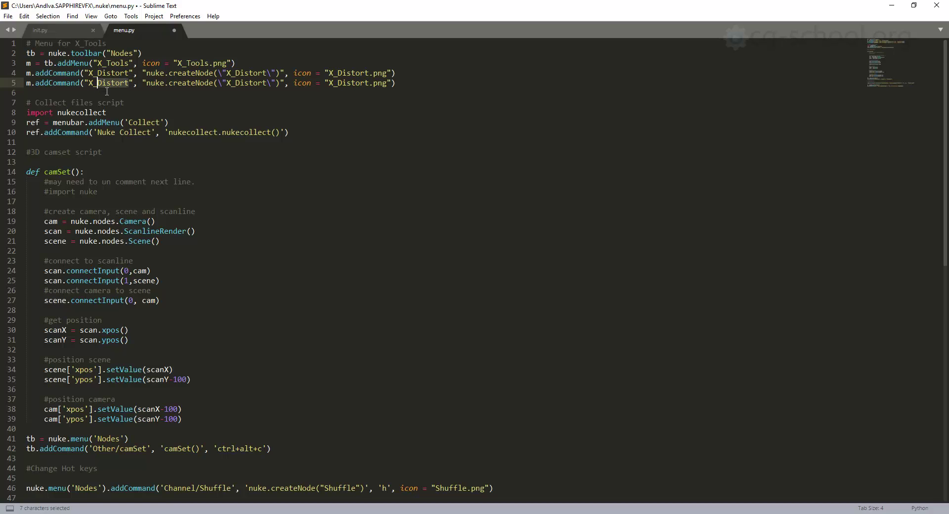
{"action": "type", "text": "Tesla"}
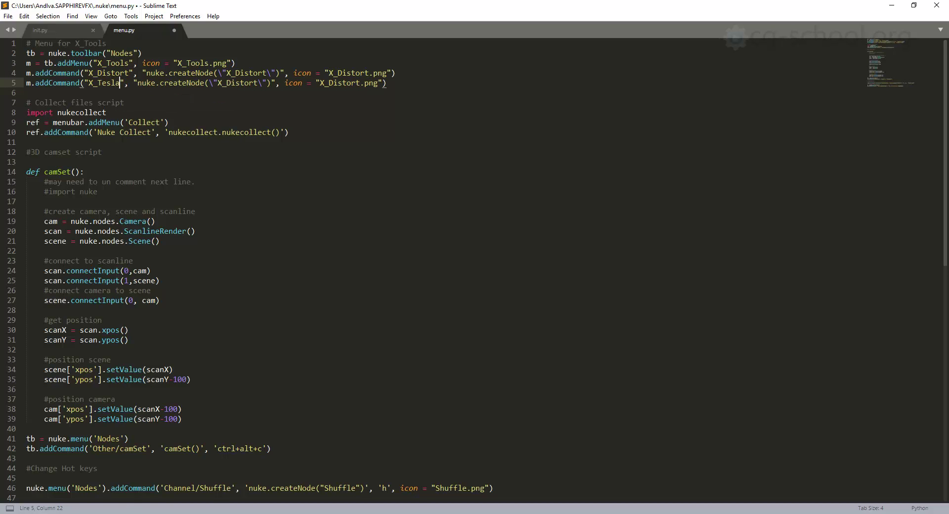
{"action": "mouse_move", "coordinate": [108, 513]}
{"action": "mouse_move", "coordinate": [135, 488]}
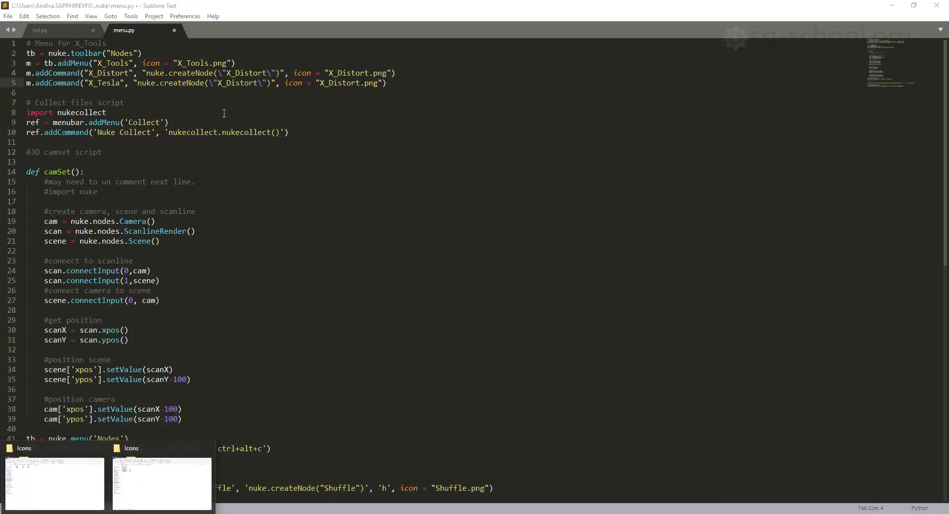
Replace X_Distort with X_Tesla in the duplicated line's createNode call and icon file name, and save menu.py
{"action": "left_click_drag", "start_coordinate": [226, 83], "coordinate": [254, 83]}
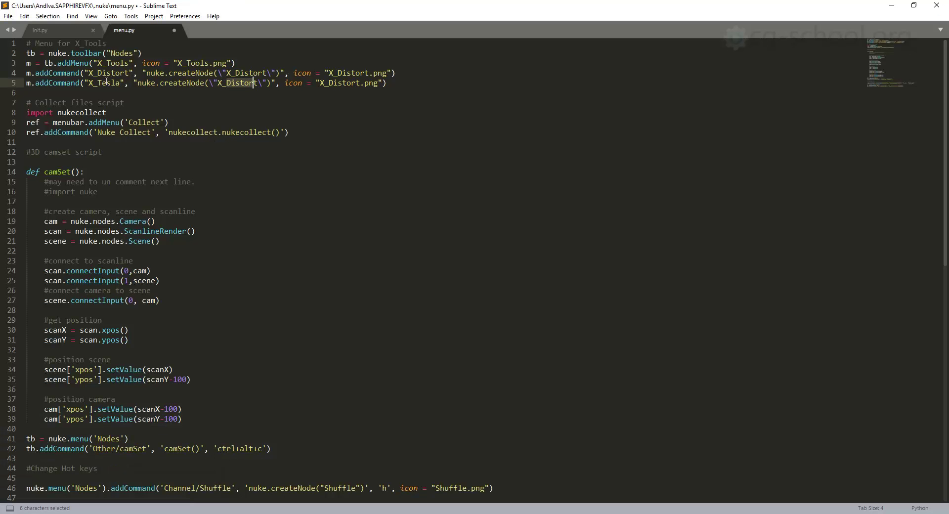
{"action": "double_click", "coordinate": [107, 83]}
{"action": "key", "text": "ctrl+c"}
{"action": "double_click", "coordinate": [241, 82]}
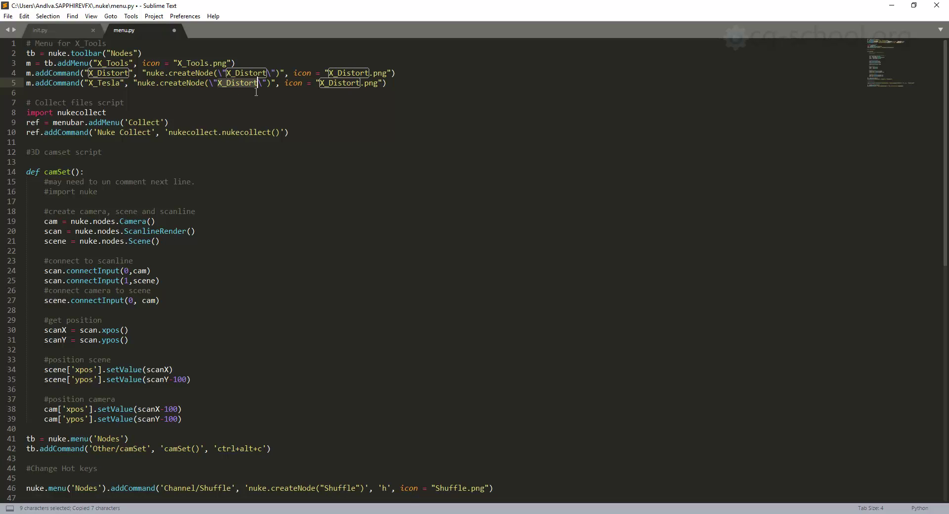
{"action": "key", "text": "ctrl+v"}
{"action": "double_click", "coordinate": [337, 83]}
{"action": "key", "text": "ctrl+v"}
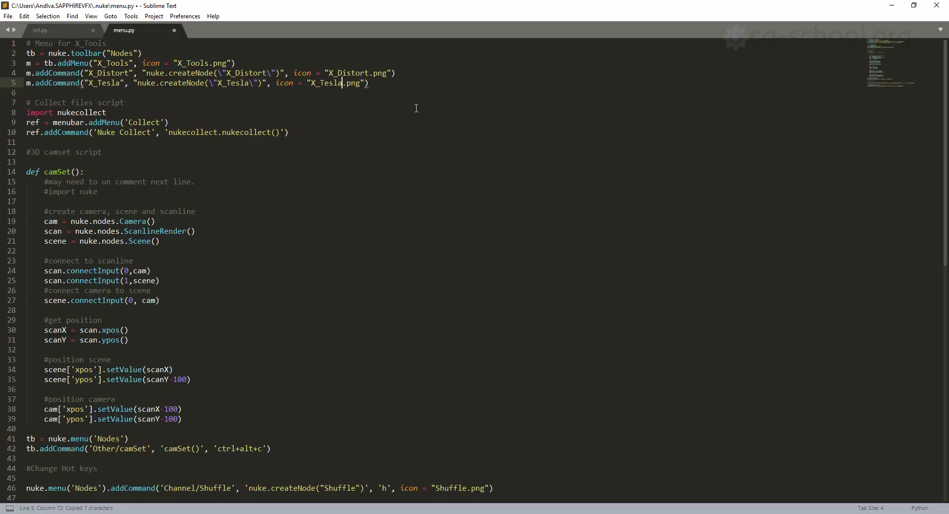
{"action": "left_click", "coordinate": [417, 104]}
{"action": "key", "text": "ctrl+s"}
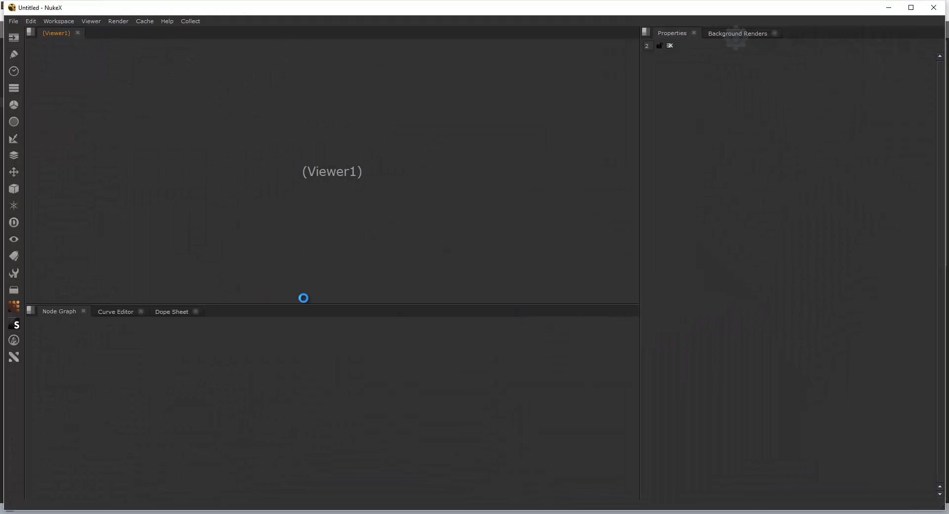
Maximize the restarted NukeX window and check that the X_Tools toolbar menu lists X_Tesla
{"action": "left_click", "coordinate": [911, 7]}
{"action": "left_click", "coordinate": [9, 353]}
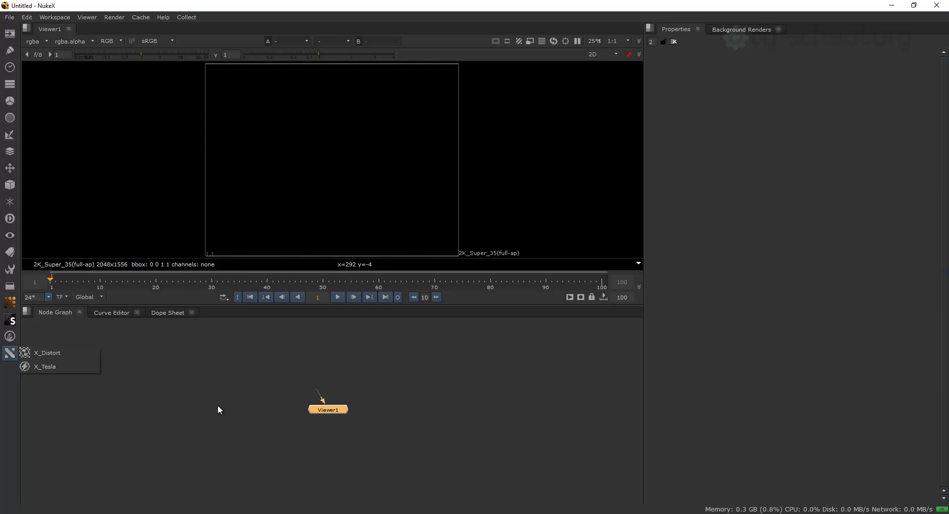
{"action": "left_click", "coordinate": [64, 372]}
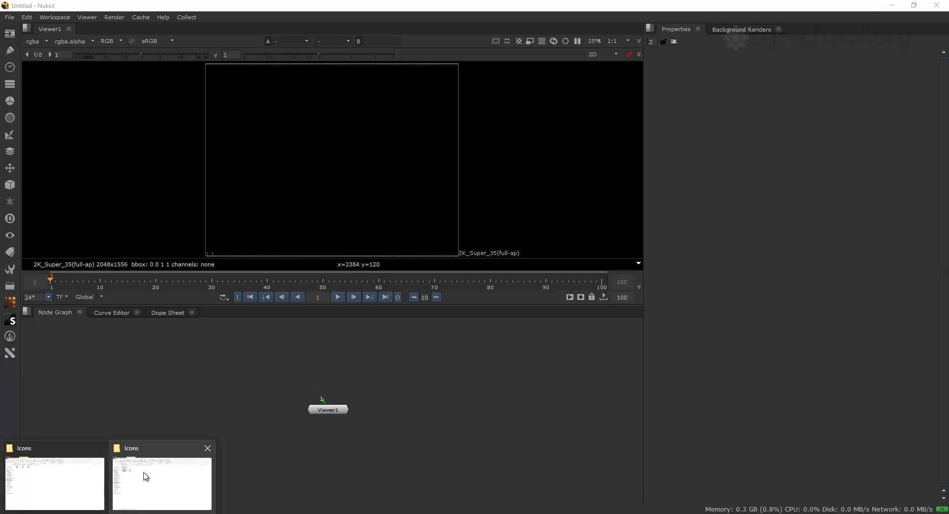
Switch to File Explorer, go up to the .nuke folder and review its Gizmos, Icons and Scripts folders
{"action": "left_click", "coordinate": [141, 474]}
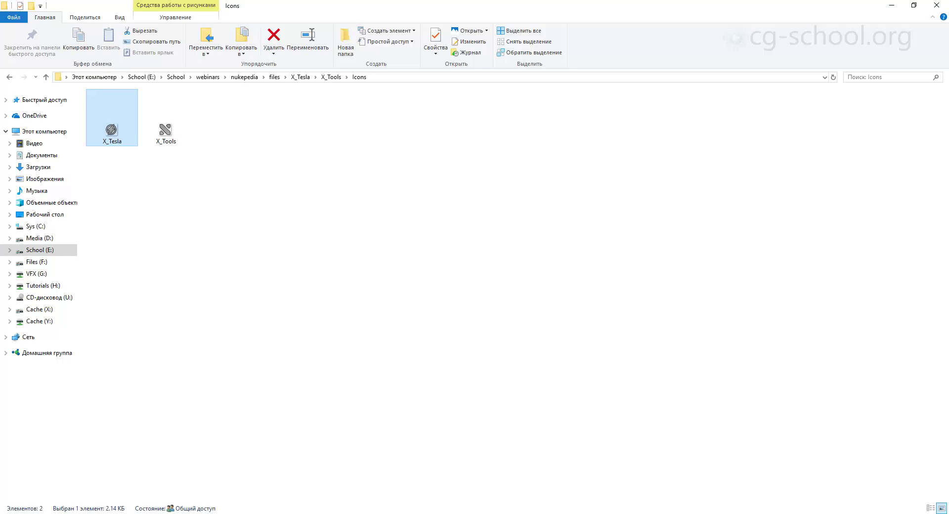
{"action": "left_click", "coordinate": [70, 489]}
{"action": "left_click", "coordinate": [283, 77]}
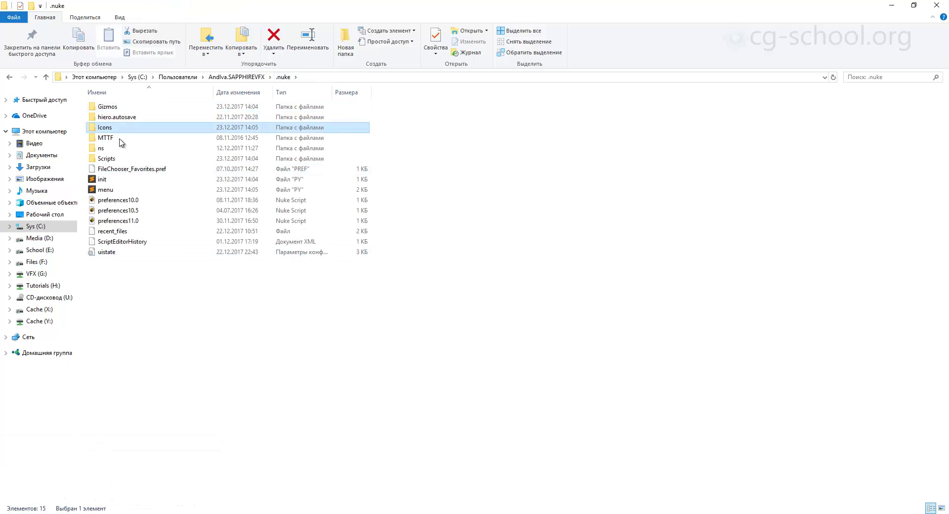
{"action": "left_click", "coordinate": [121, 158]}
{"action": "right_click", "coordinate": [275, 315]}
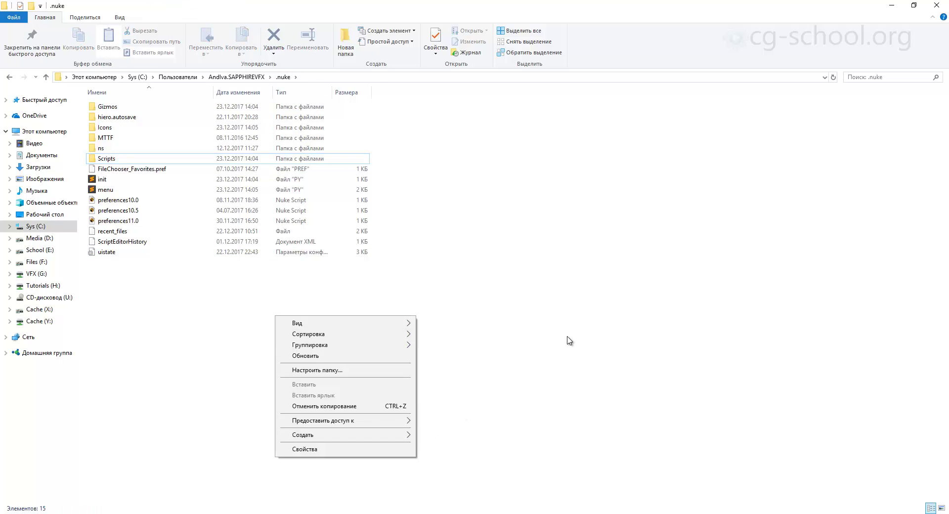
{"action": "left_click", "coordinate": [605, 285]}
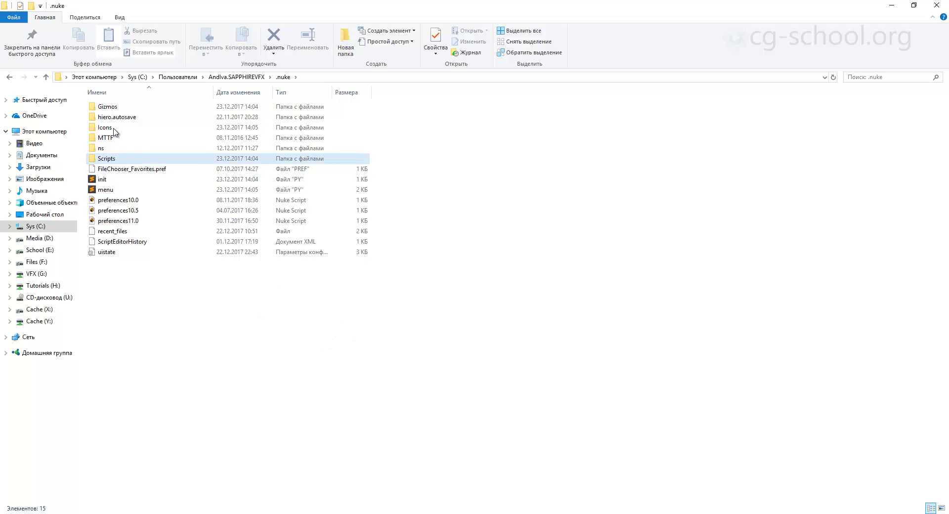
{"action": "left_click", "coordinate": [116, 107]}
{"action": "left_click", "coordinate": [116, 129]}
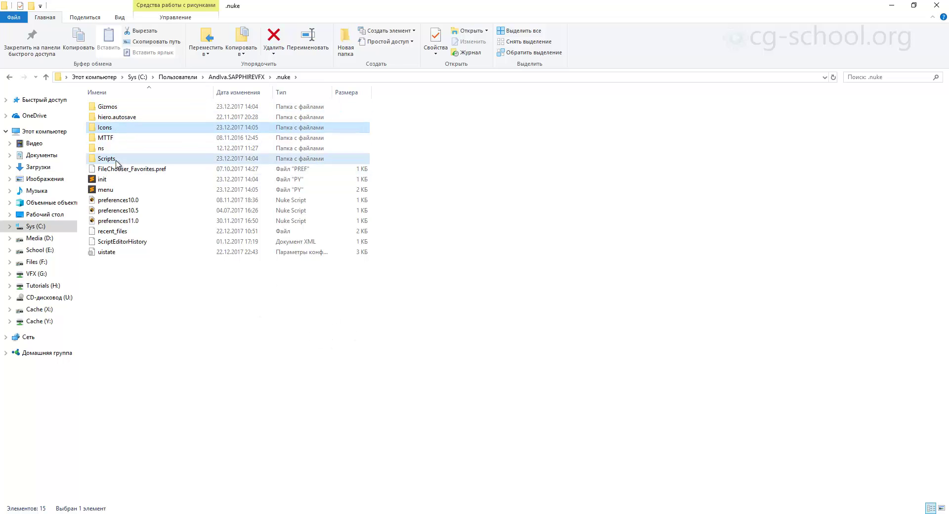
{"action": "left_click", "coordinate": [119, 158]}
{"action": "left_click", "coordinate": [462, 373]}
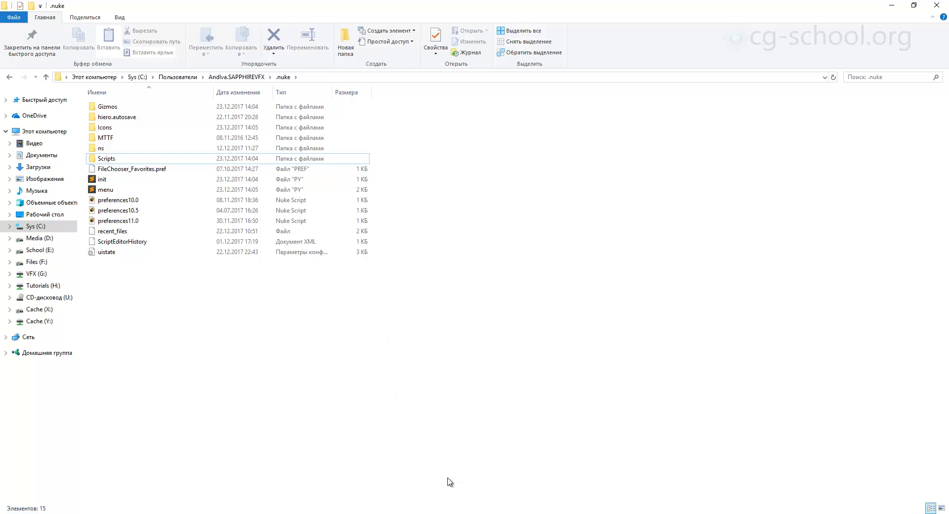
{"action": "left_click", "coordinate": [279, 512]}
{"action": "left_click", "coordinate": [386, 289]}
Look through the ns folder's contents and return to the .nuke folder
{"action": "double_click", "coordinate": [102, 148]}
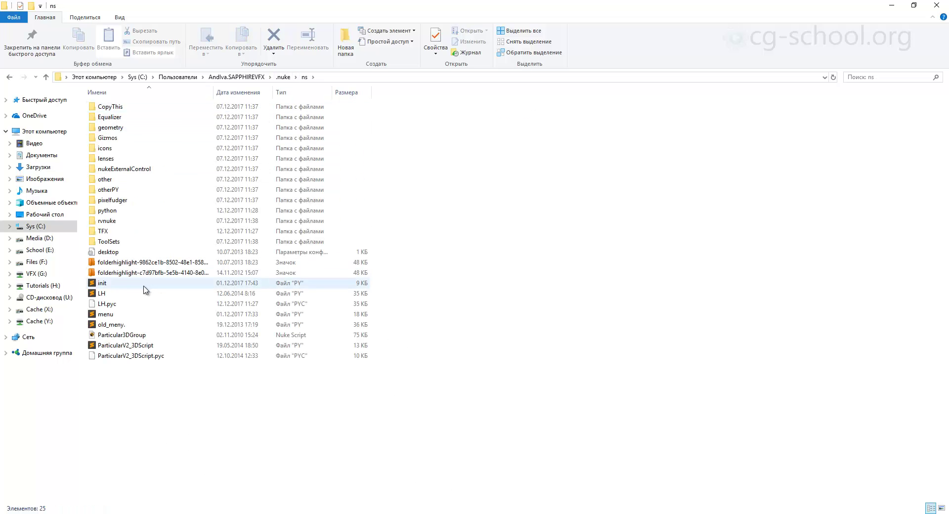
{"action": "left_click", "coordinate": [283, 77]}
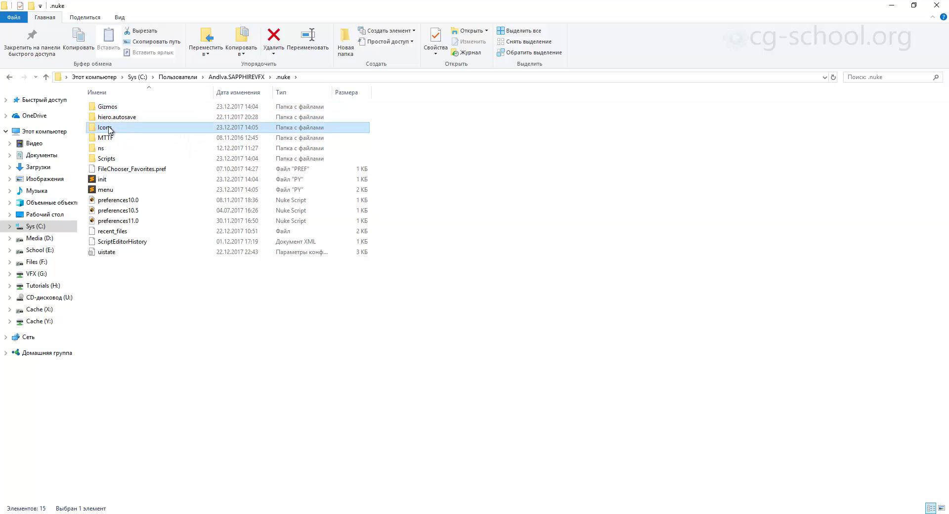
{"action": "left_click", "coordinate": [106, 158]}
{"action": "left_click", "coordinate": [366, 353]}
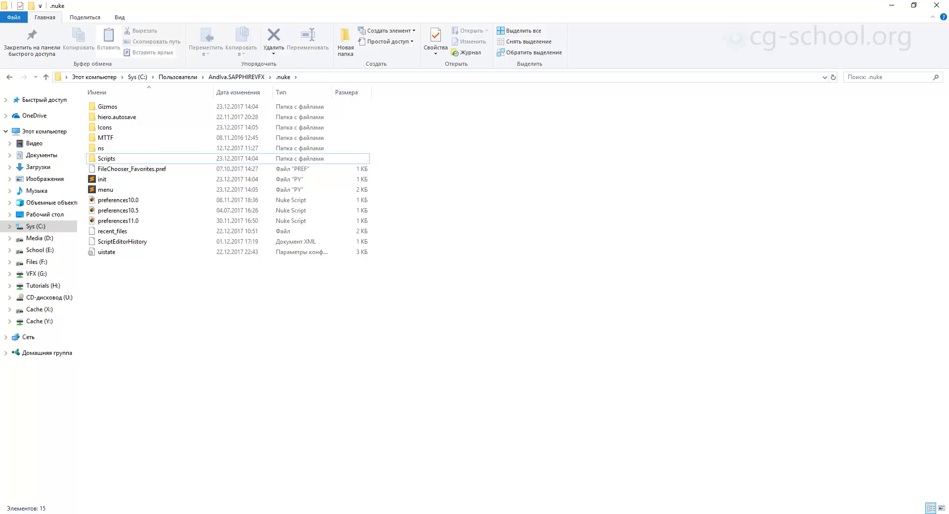
Switch to Sublime Text and review menu.py, focusing on the X_Distort addCommand line
{"action": "left_click", "coordinate": [388, 513]}
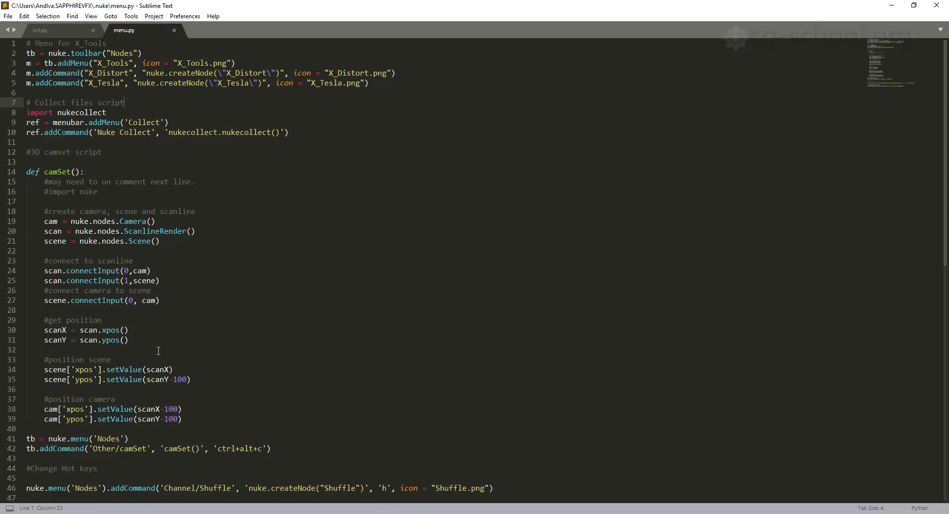
{"action": "scroll", "coordinate": [188, 408], "scroll_direction": "down", "scroll_amount": 3}
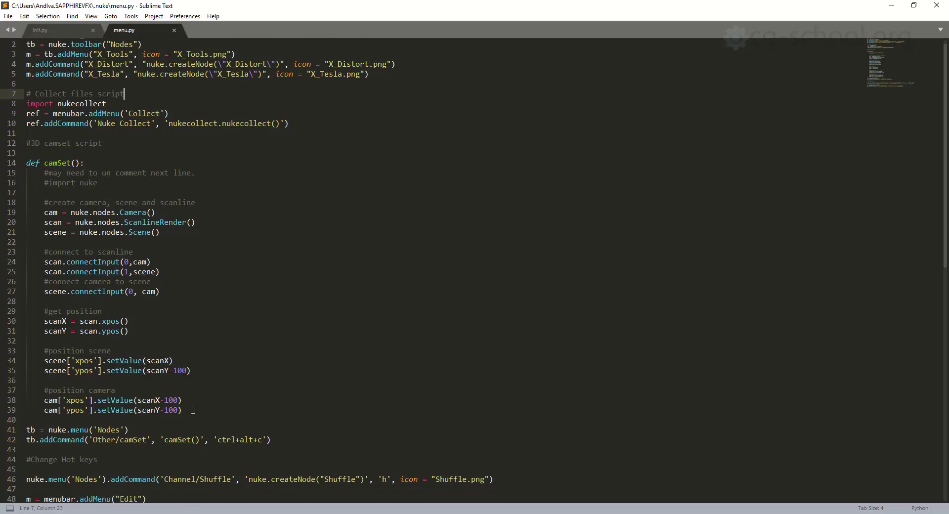
{"action": "scroll", "coordinate": [182, 403], "scroll_direction": "up", "scroll_amount": 3}
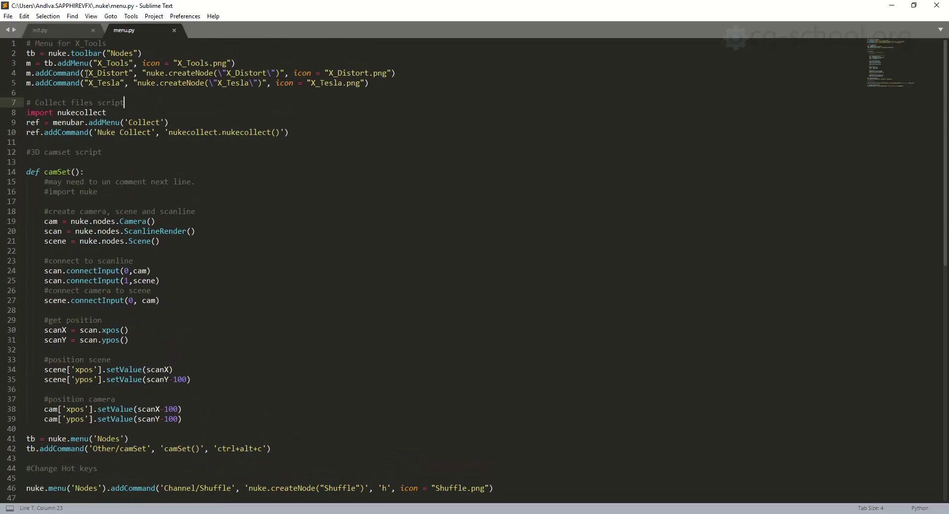
{"action": "left_click_drag", "start_coordinate": [39, 73], "coordinate": [7, 72]}
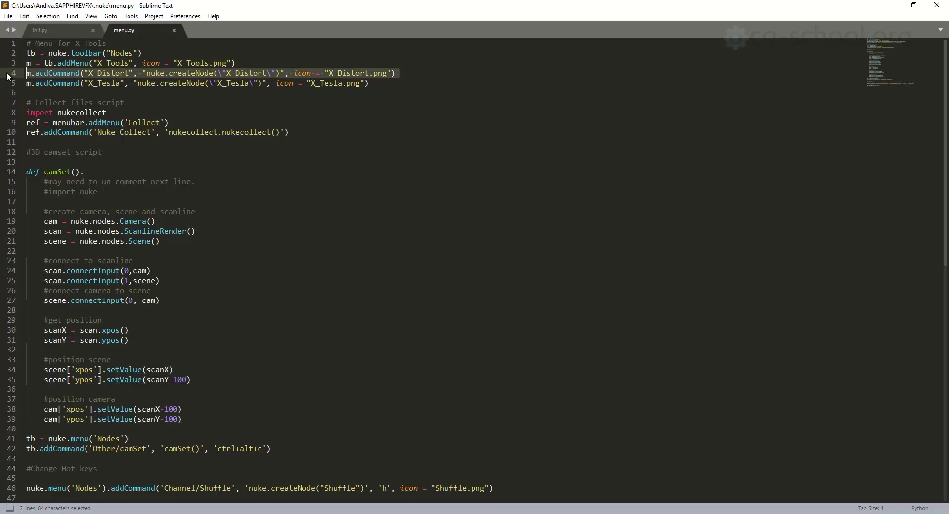
{"action": "double_click", "coordinate": [114, 73]}
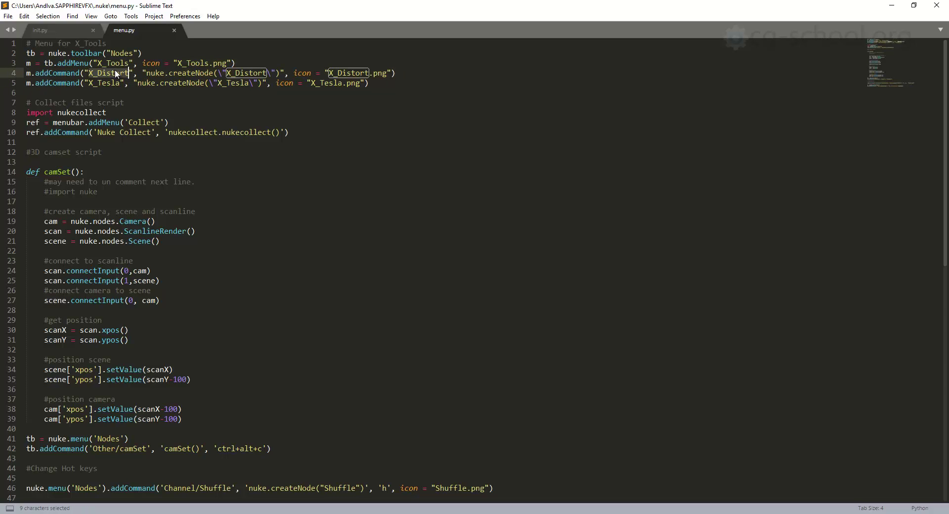
{"action": "left_click", "coordinate": [332, 170]}
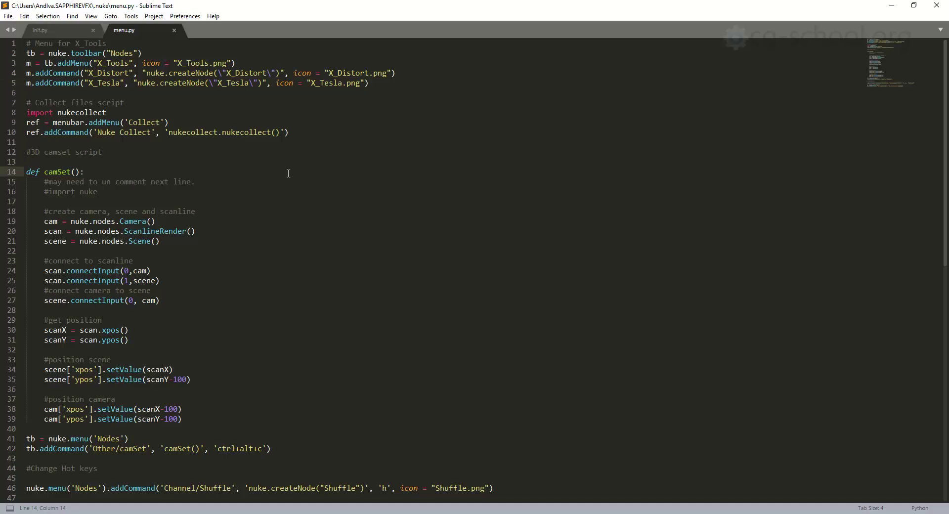
Review the commented-out plugin paths and the active Gizmos, Icons and Scripts paths in init.py
{"action": "left_click", "coordinate": [53, 35]}
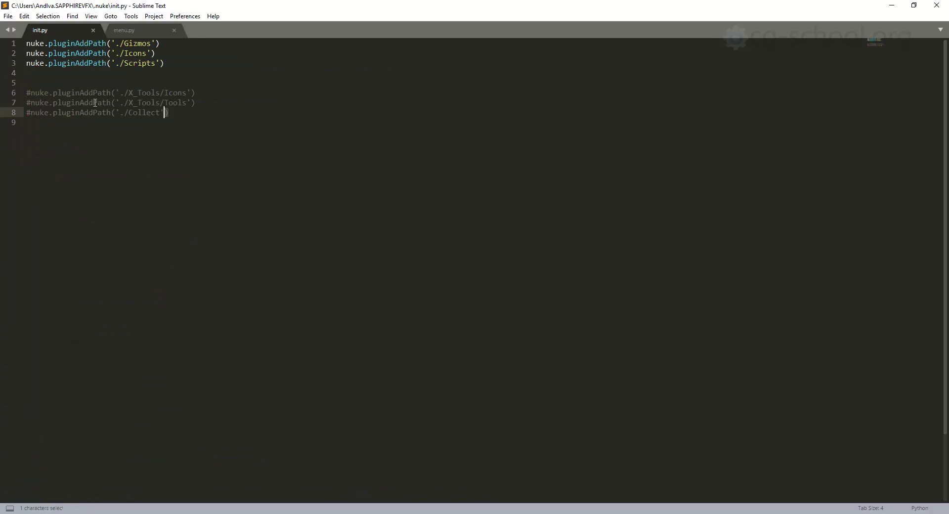
{"action": "left_click_drag", "start_coordinate": [170, 112], "coordinate": [27, 83]}
{"action": "left_click", "coordinate": [131, 44]}
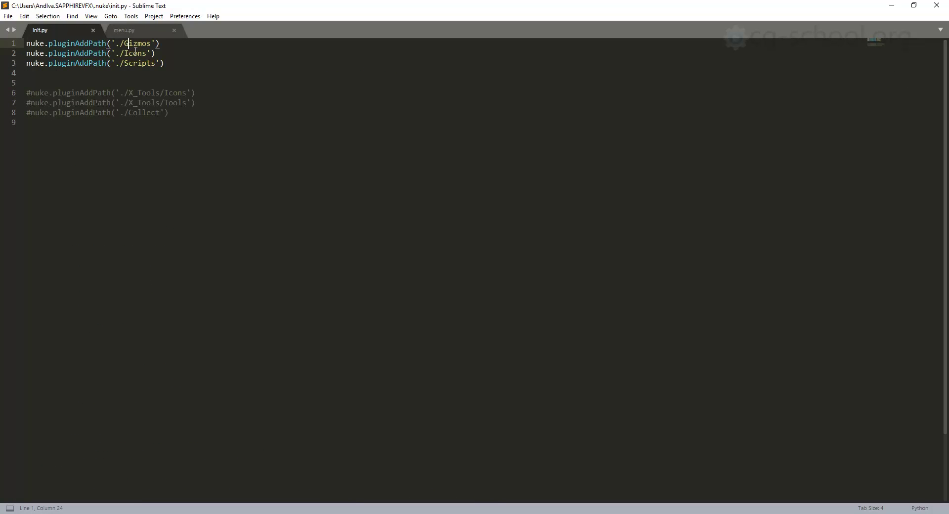
{"action": "left_click", "coordinate": [136, 53]}
{"action": "left_click", "coordinate": [141, 62]}
{"action": "left_click", "coordinate": [137, 53]}
Return to menu.py and examine the X_Tools addMenu line and the X_Distort and X_Tesla commands
{"action": "left_click", "coordinate": [129, 32]}
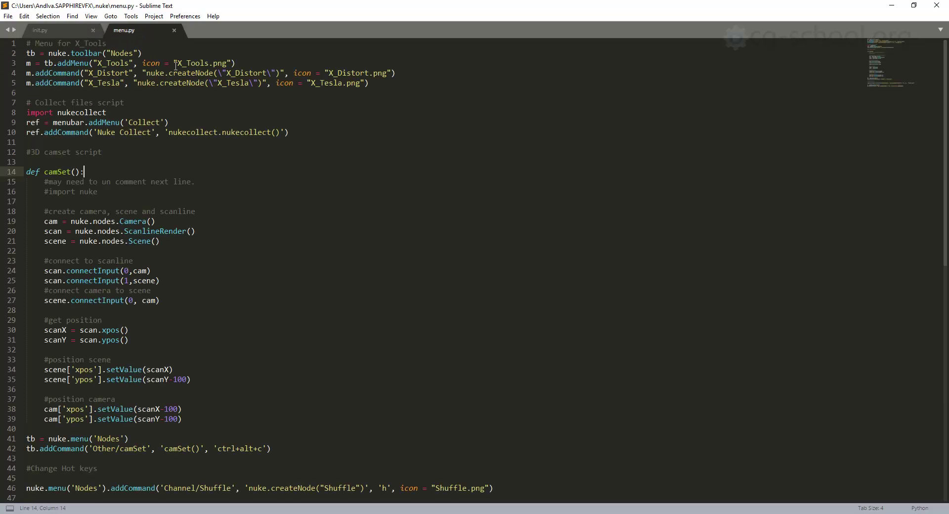
{"action": "left_click_drag", "start_coordinate": [60, 65], "coordinate": [114, 74]}
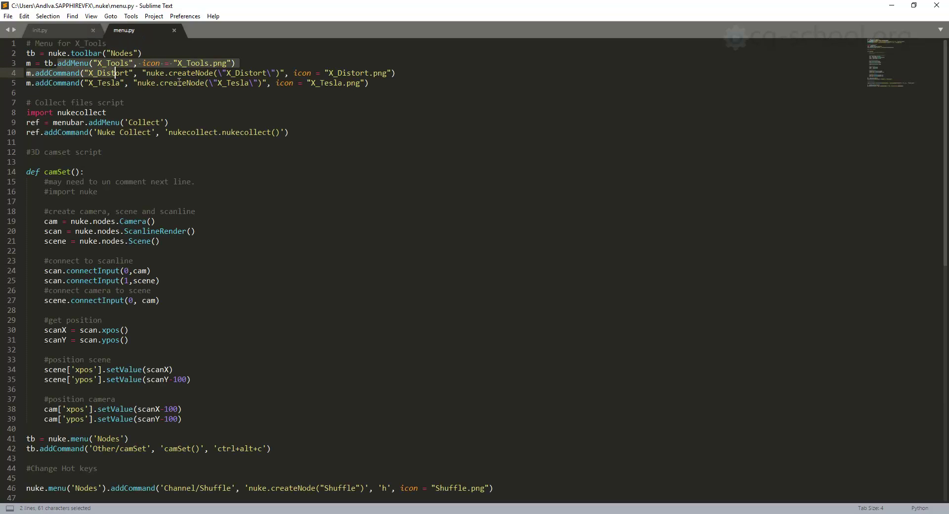
{"action": "left_click", "coordinate": [370, 82]}
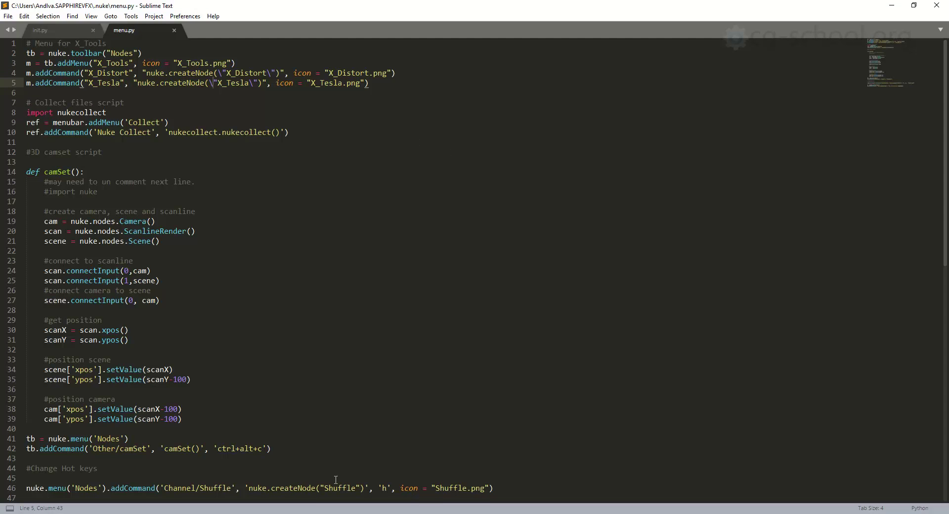
Switch to NukeX, look at the Cache and Render menus, and minimize its window
{"action": "key", "text": "alt+Tab"}
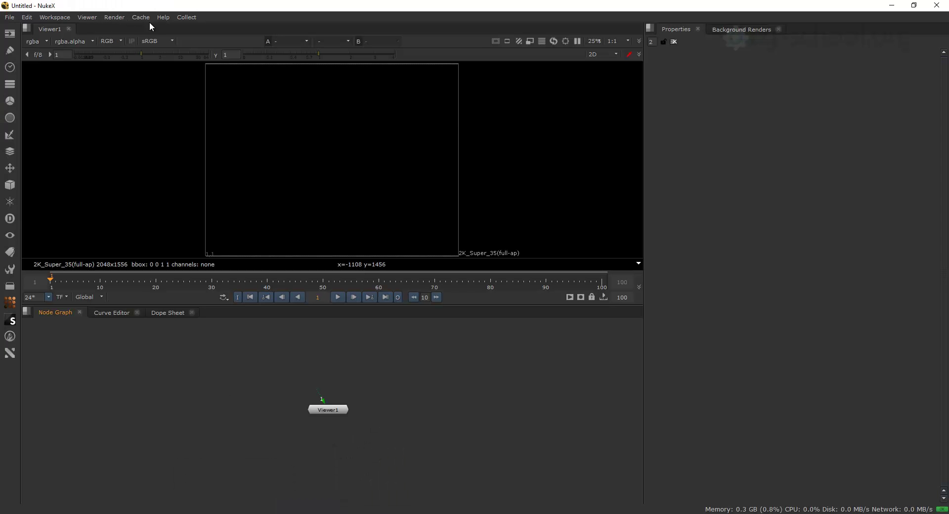
{"action": "left_click", "coordinate": [139, 17]}
{"action": "left_click", "coordinate": [116, 17]}
{"action": "left_click", "coordinate": [891, 5]}
Skim menu.py once more and minimize Sublime Text to get back to the .nuke folder
{"action": "left_click", "coordinate": [483, 166]}
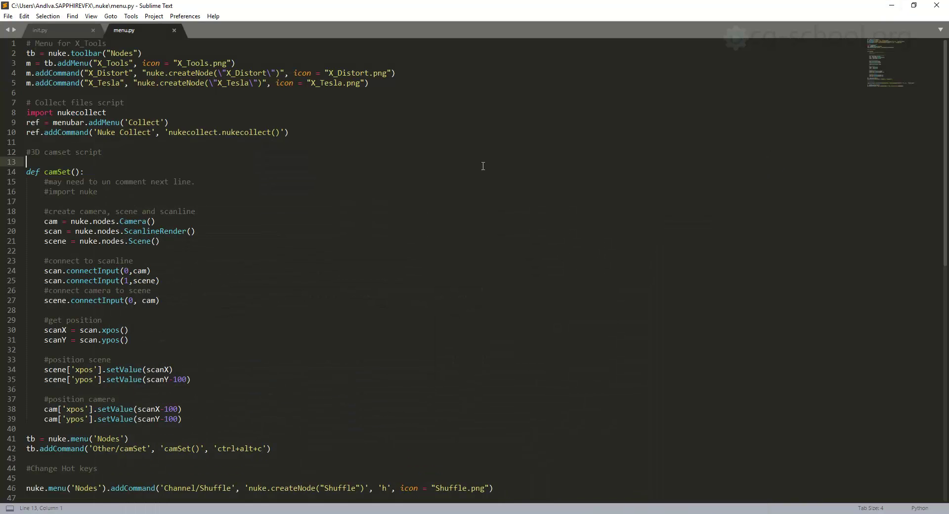
{"action": "scroll", "coordinate": [405, 249], "scroll_direction": "down", "scroll_amount": 6}
{"action": "scroll", "coordinate": [407, 263], "scroll_direction": "up", "scroll_amount": 6}
{"action": "left_click", "coordinate": [892, 5]}
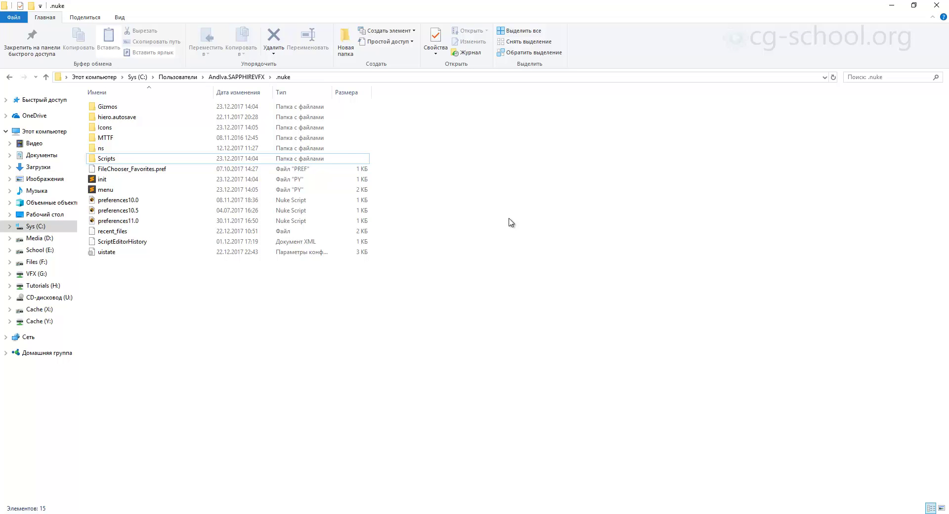